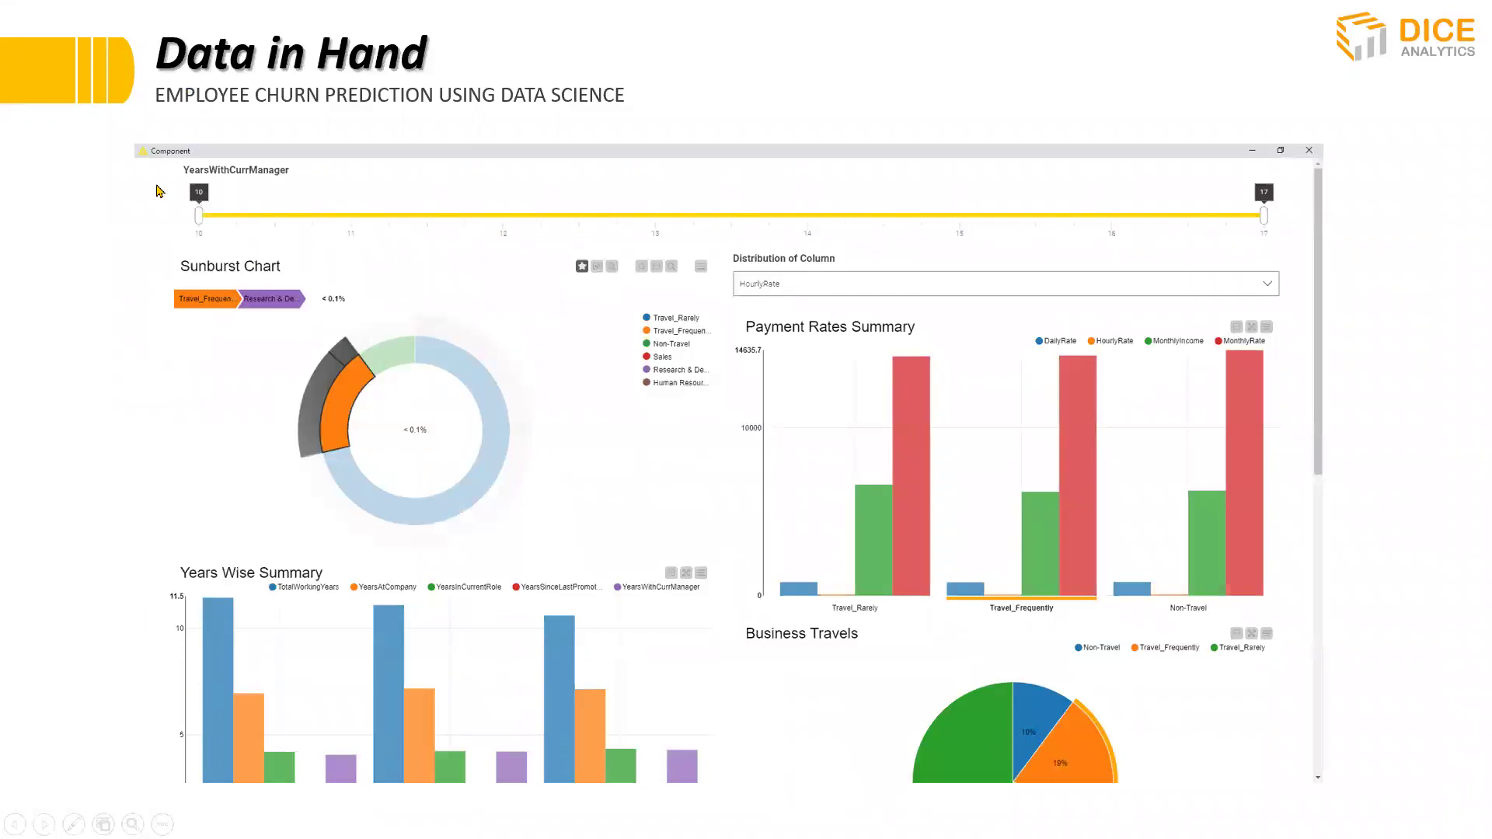
pyautogui.click(173, 473)
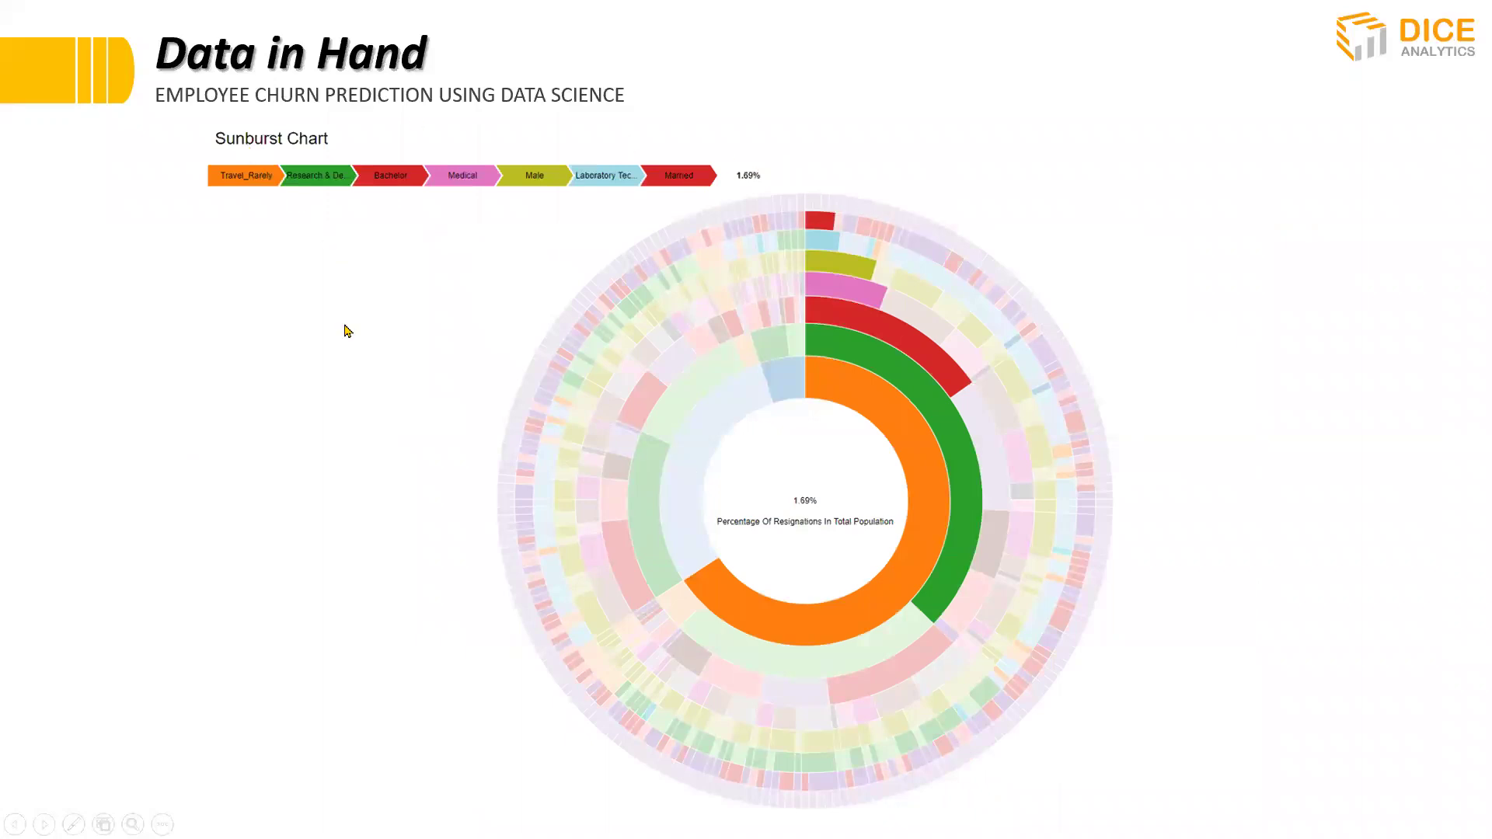
pyautogui.press('Right')
pyautogui.press('Left')
pyautogui.press('Left')
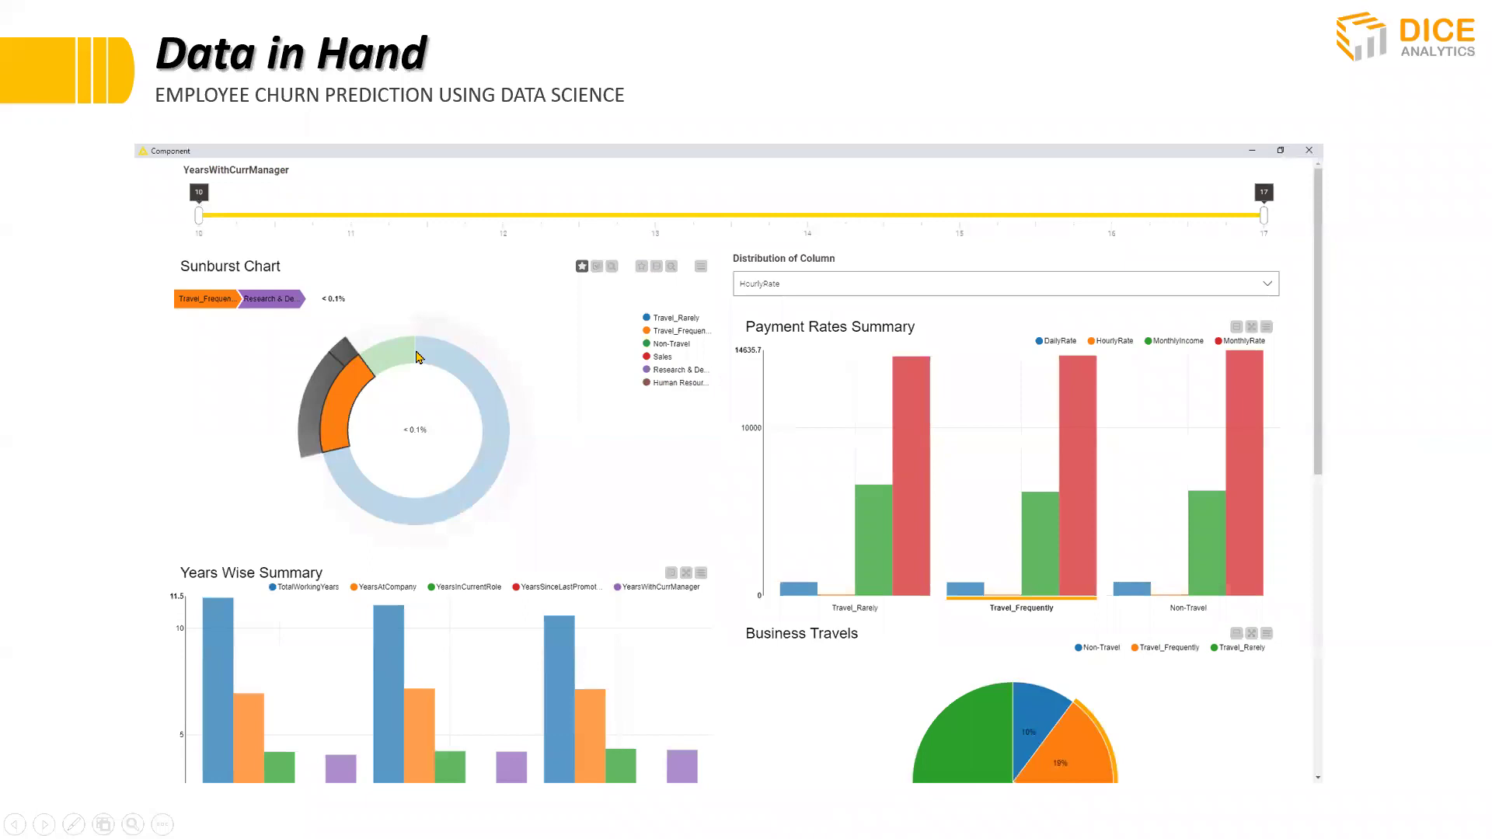
pyautogui.press('Right')
pyautogui.press('Right')
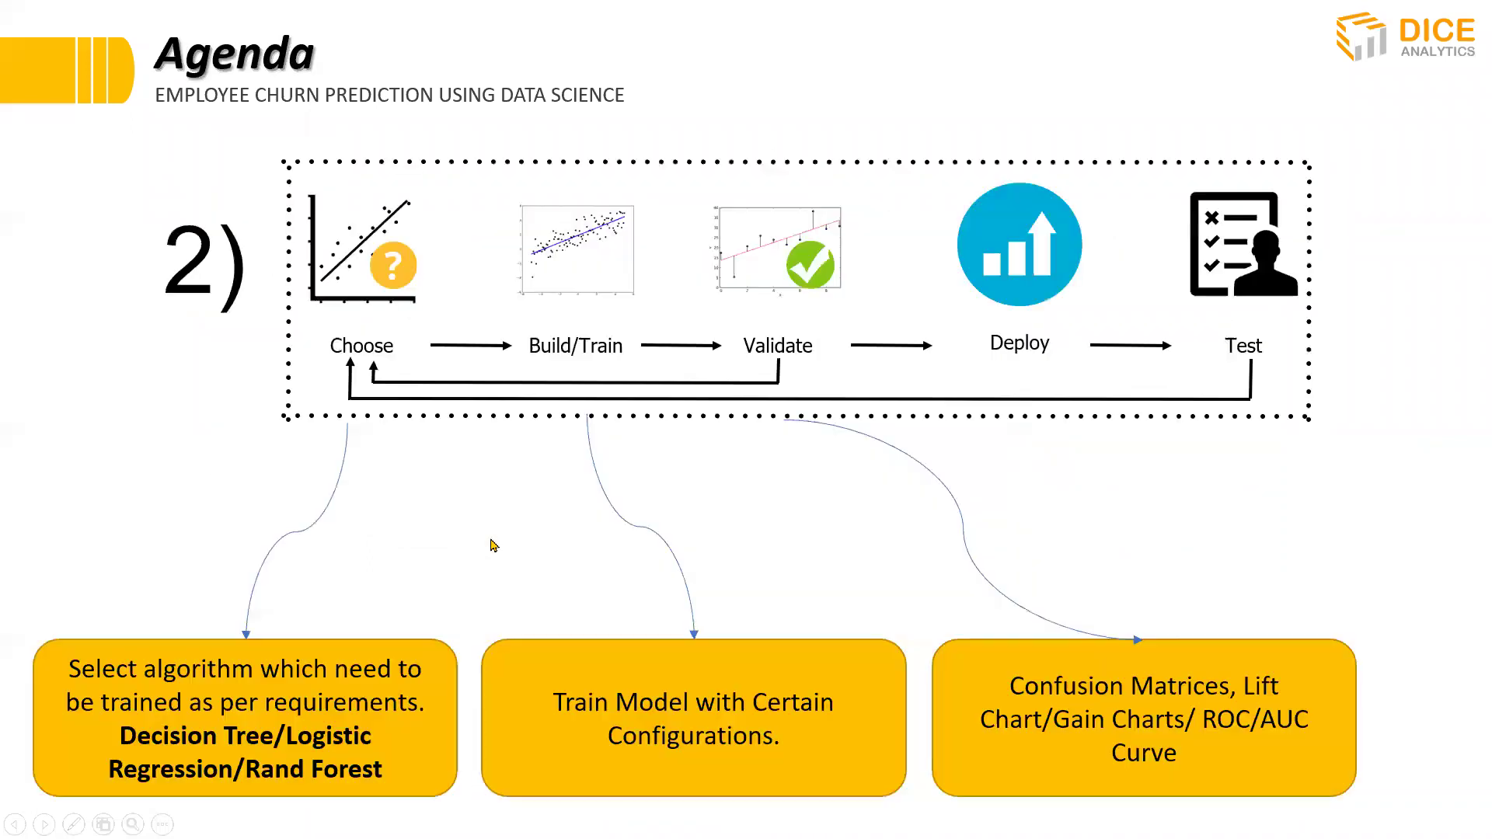
pyautogui.press('Right')
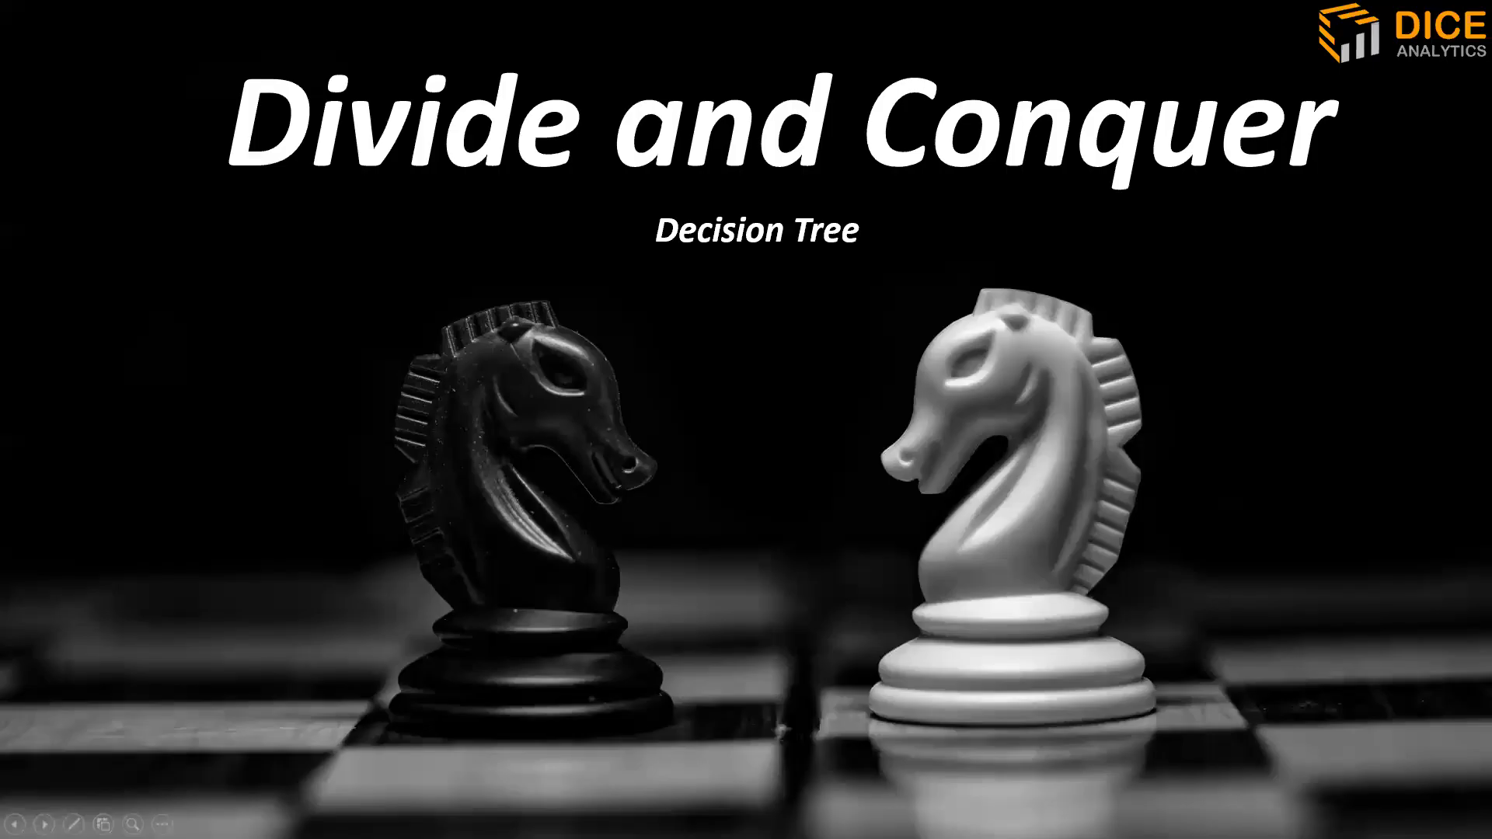
pyautogui.press('Right')
pyautogui.press('Right')
pyautogui.press('Right')
pyautogui.press('Right')
pyautogui.press('Right')
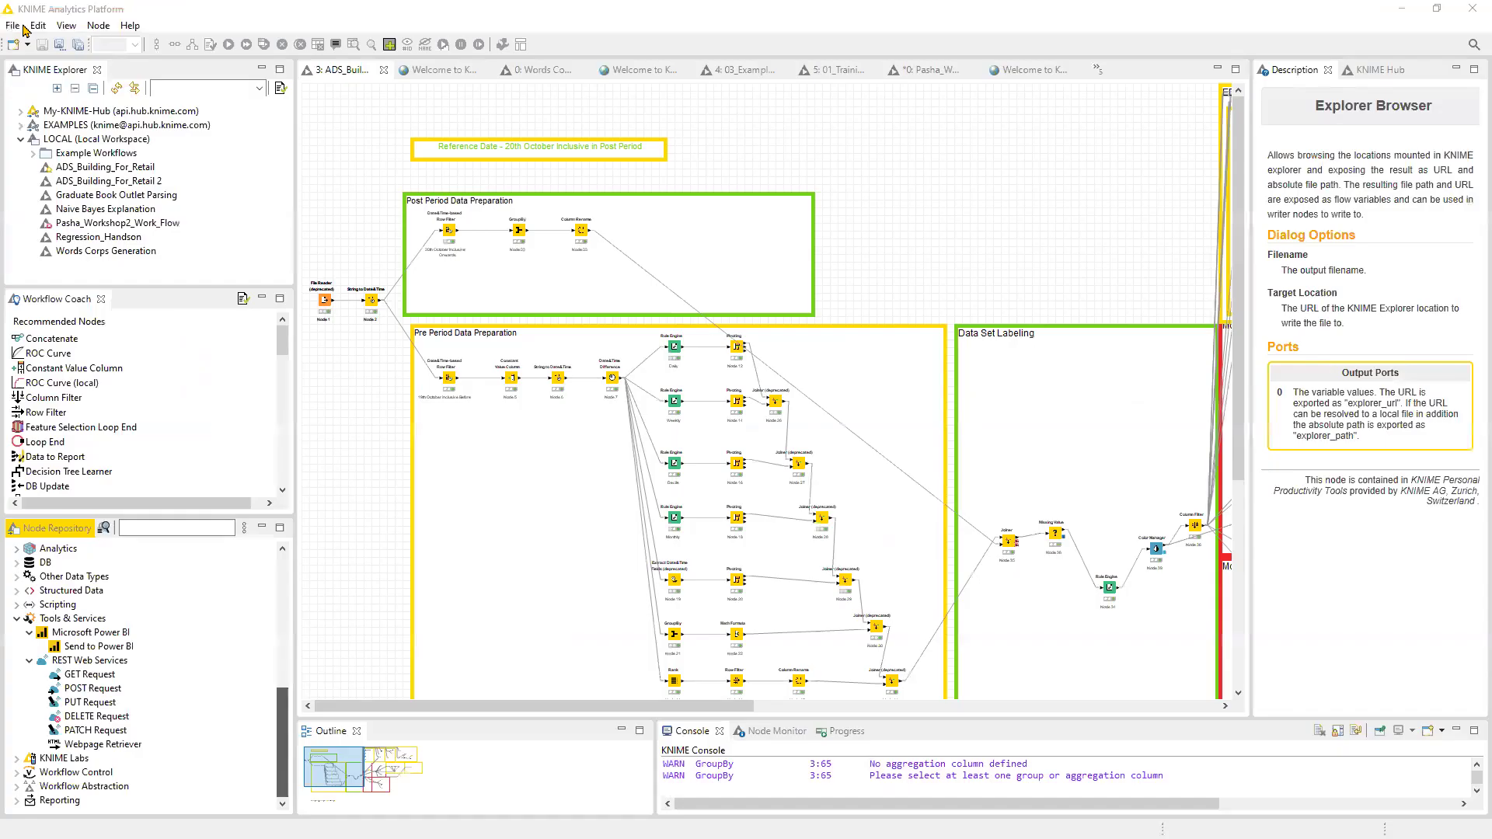
# Switch to KNIME Analytics Platform and create a new workflow named Employee Attrition in the local workspace.
pyautogui.hotkey('alt', 'Tab')
pyautogui.click(13, 25)
pyautogui.click(31, 37)
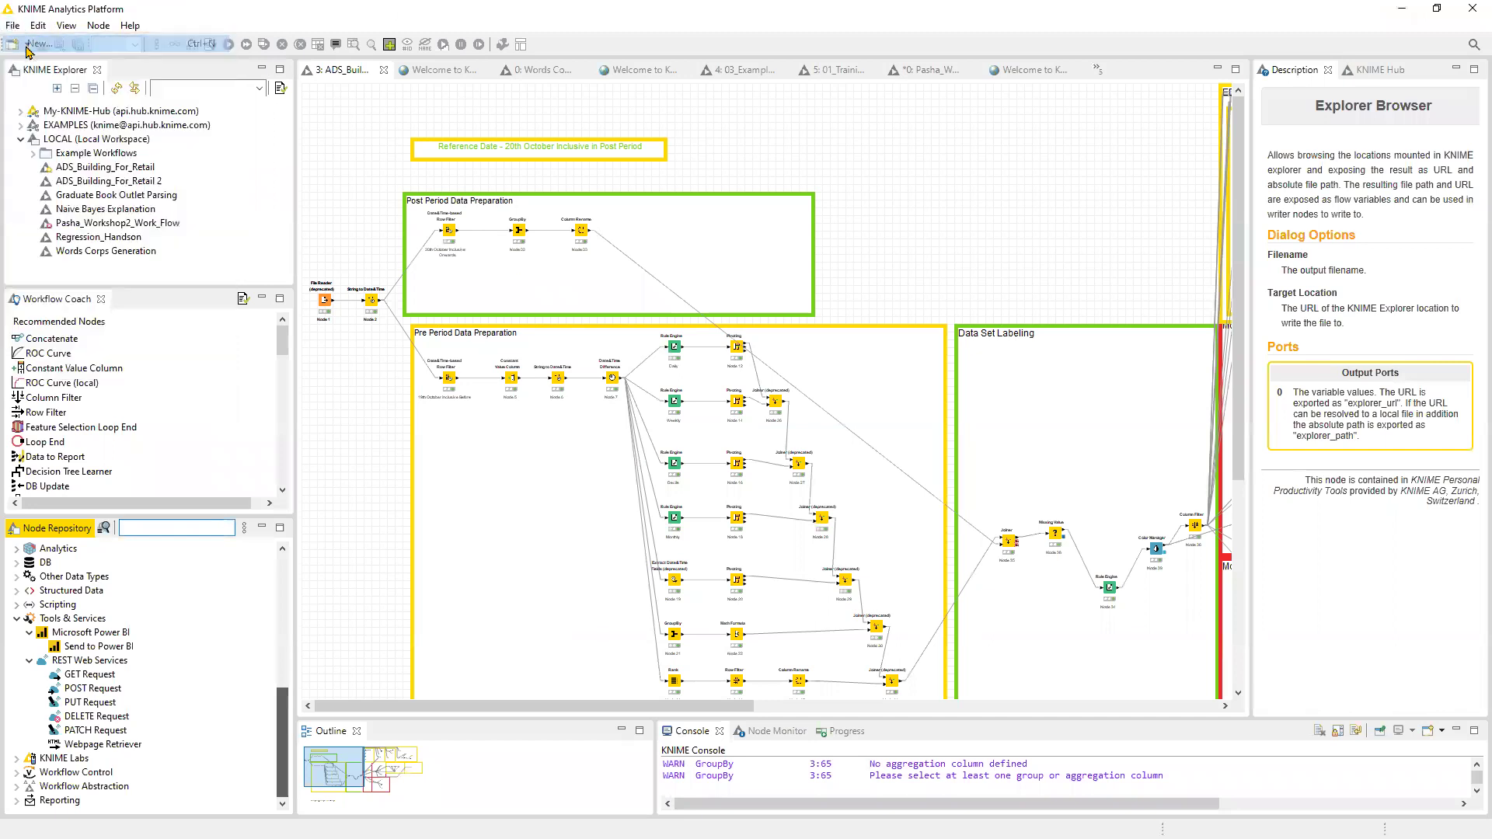
pyautogui.click(628, 314)
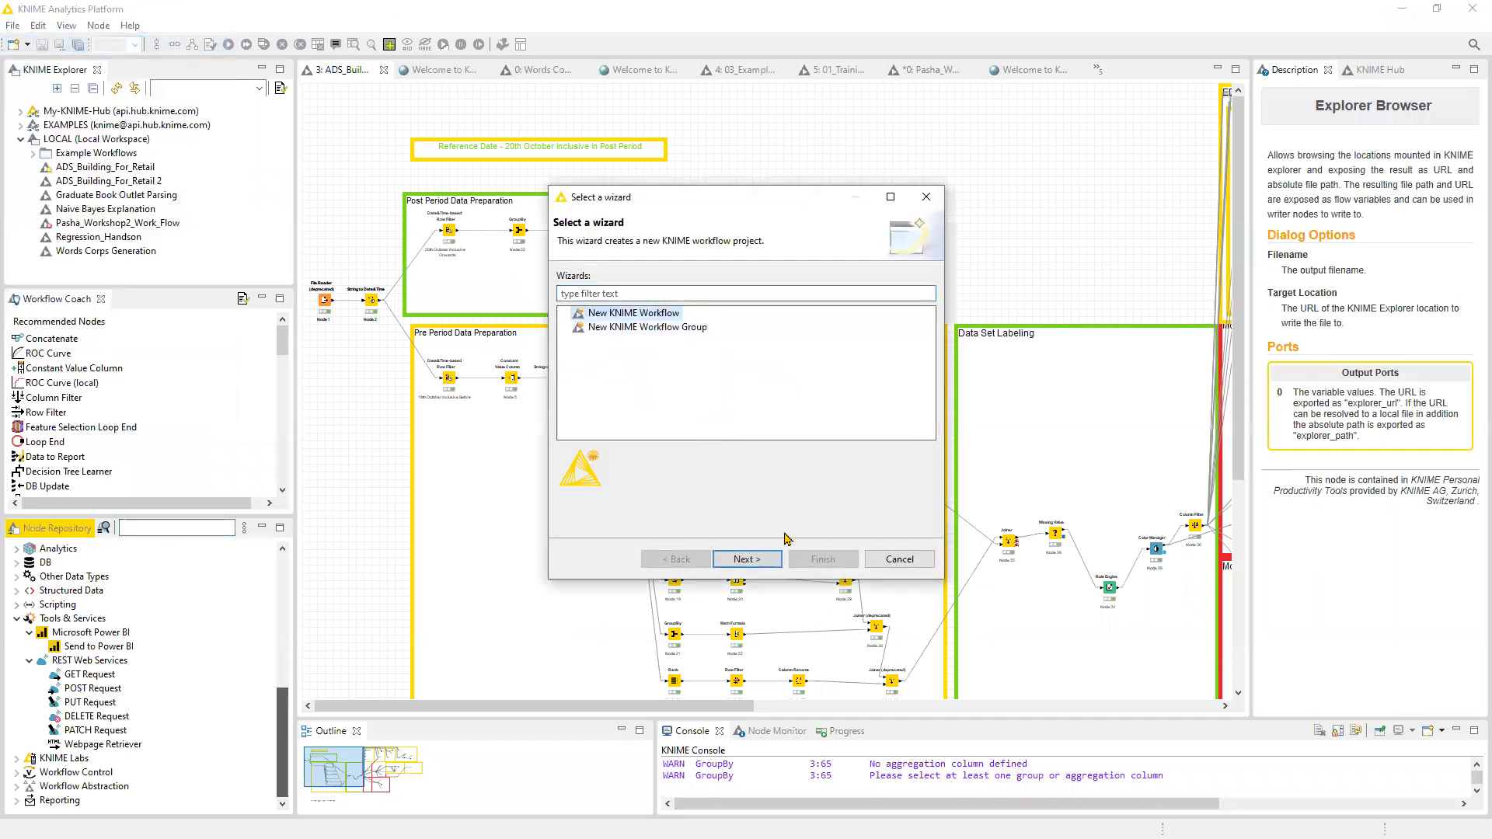
pyautogui.click(747, 559)
pyautogui.click(782, 293)
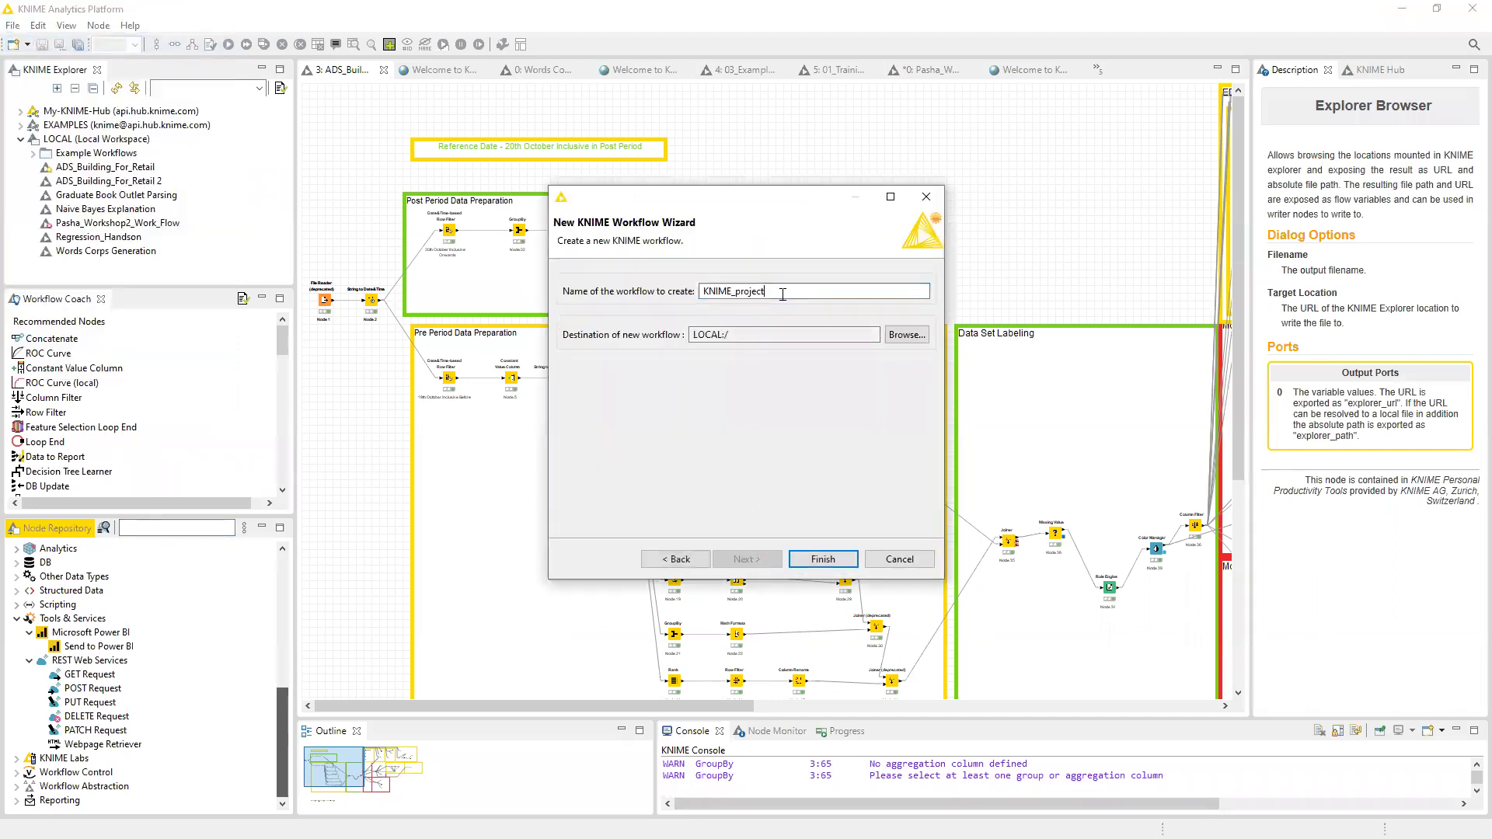
pyautogui.hotkey('ctrl', 'a')
pyautogui.press('BackSpace')
pyautogui.write('Employee Attrition')
pyautogui.press('Return')
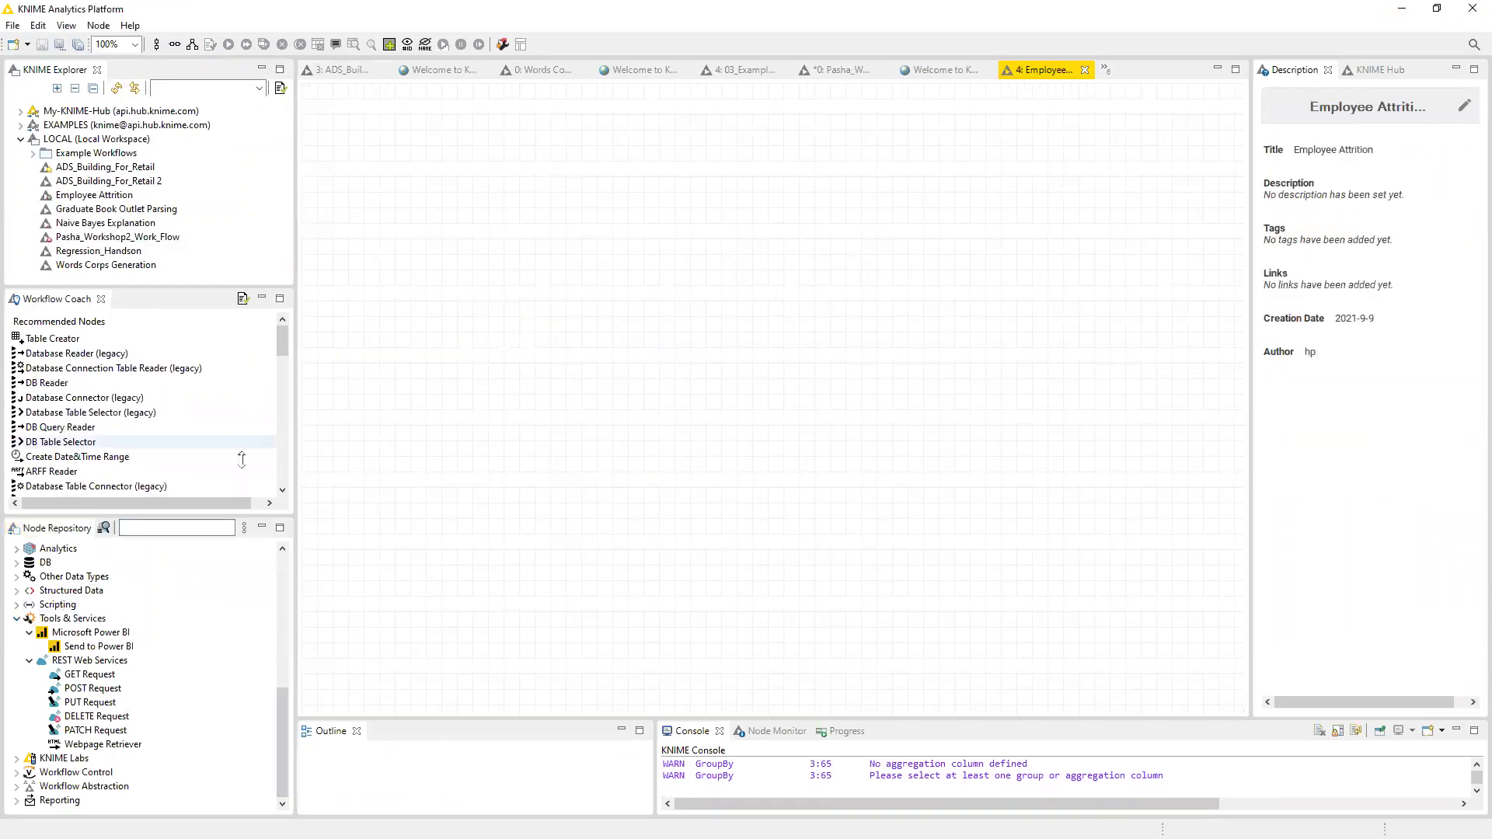
# Find the File Reader node and place it on the empty workflow canvas.
pyautogui.click(152, 531)
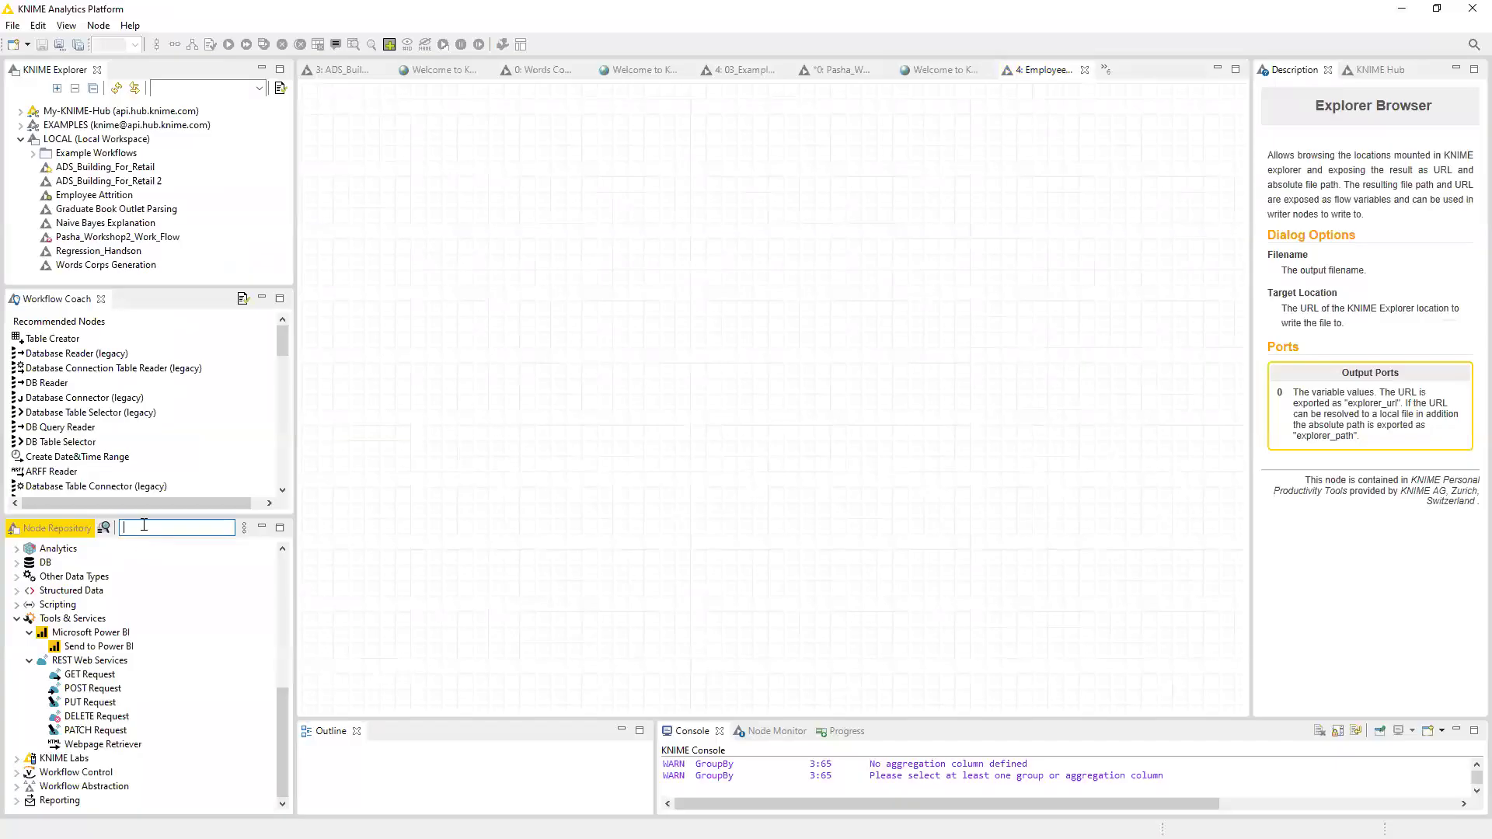
pyautogui.write('File Rea')
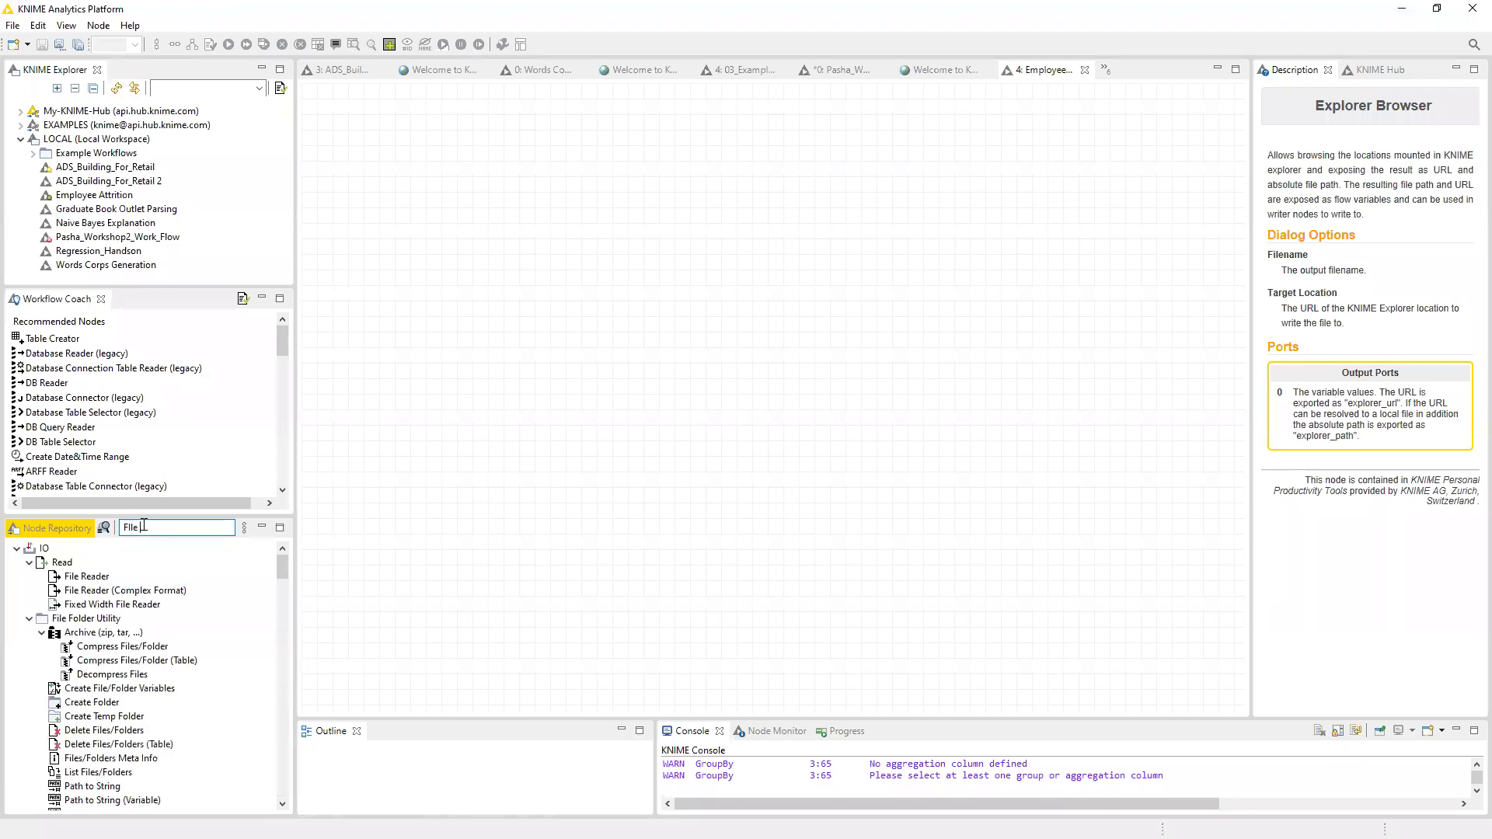
pyautogui.write('der')
pyautogui.moveTo(85, 576); pyautogui.dragTo(442, 380)
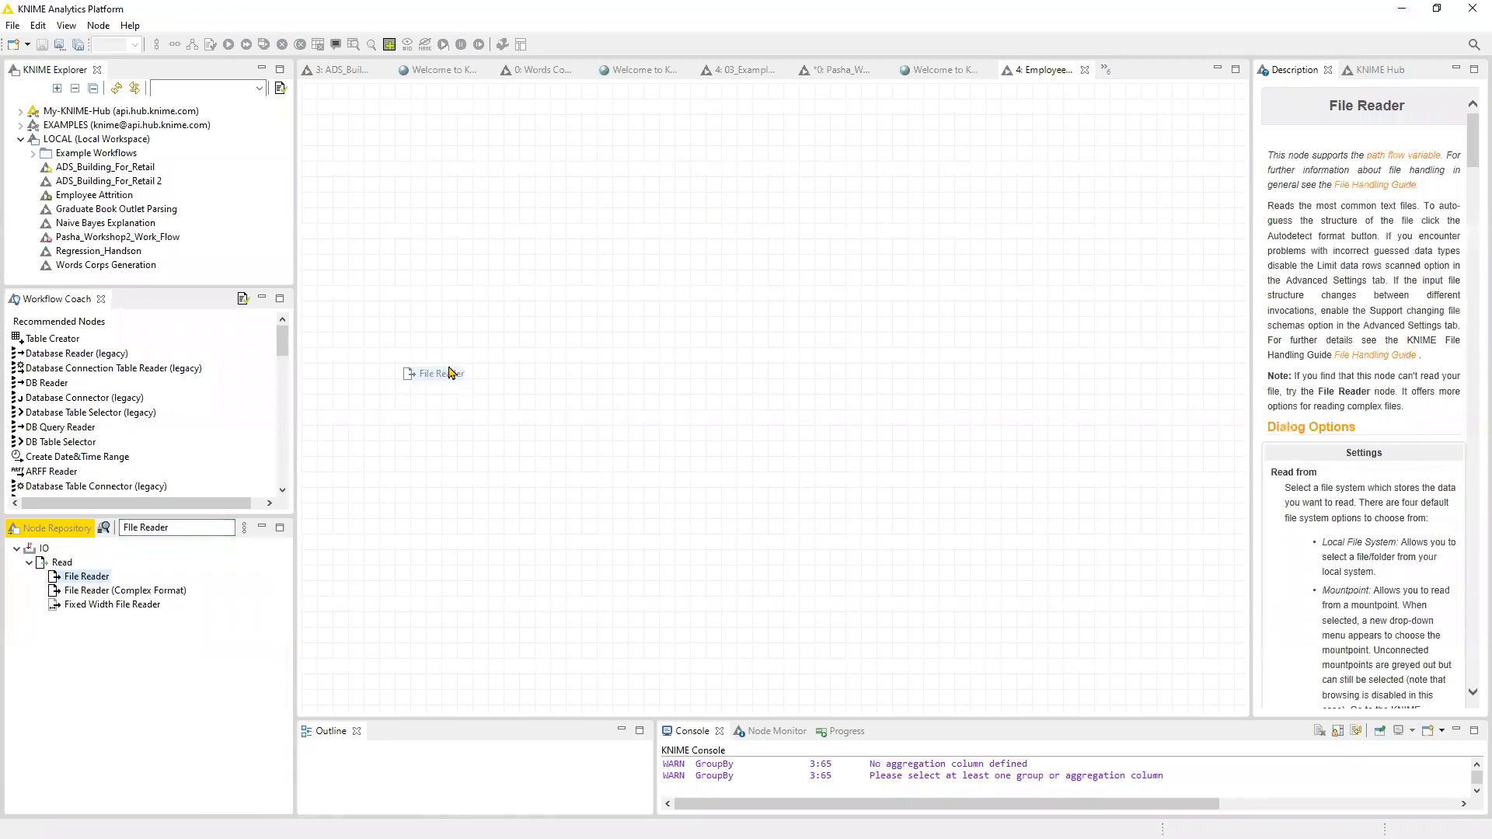
# Add a Decision Tree Learner above and a Decision Tree Predictor beside it, both to the right of the File Reader.
pyautogui.click(179, 528)
pyautogui.hotkey('ctrl', 'a')
pyautogui.press('BackSpace')
pyautogui.write('Decisio')
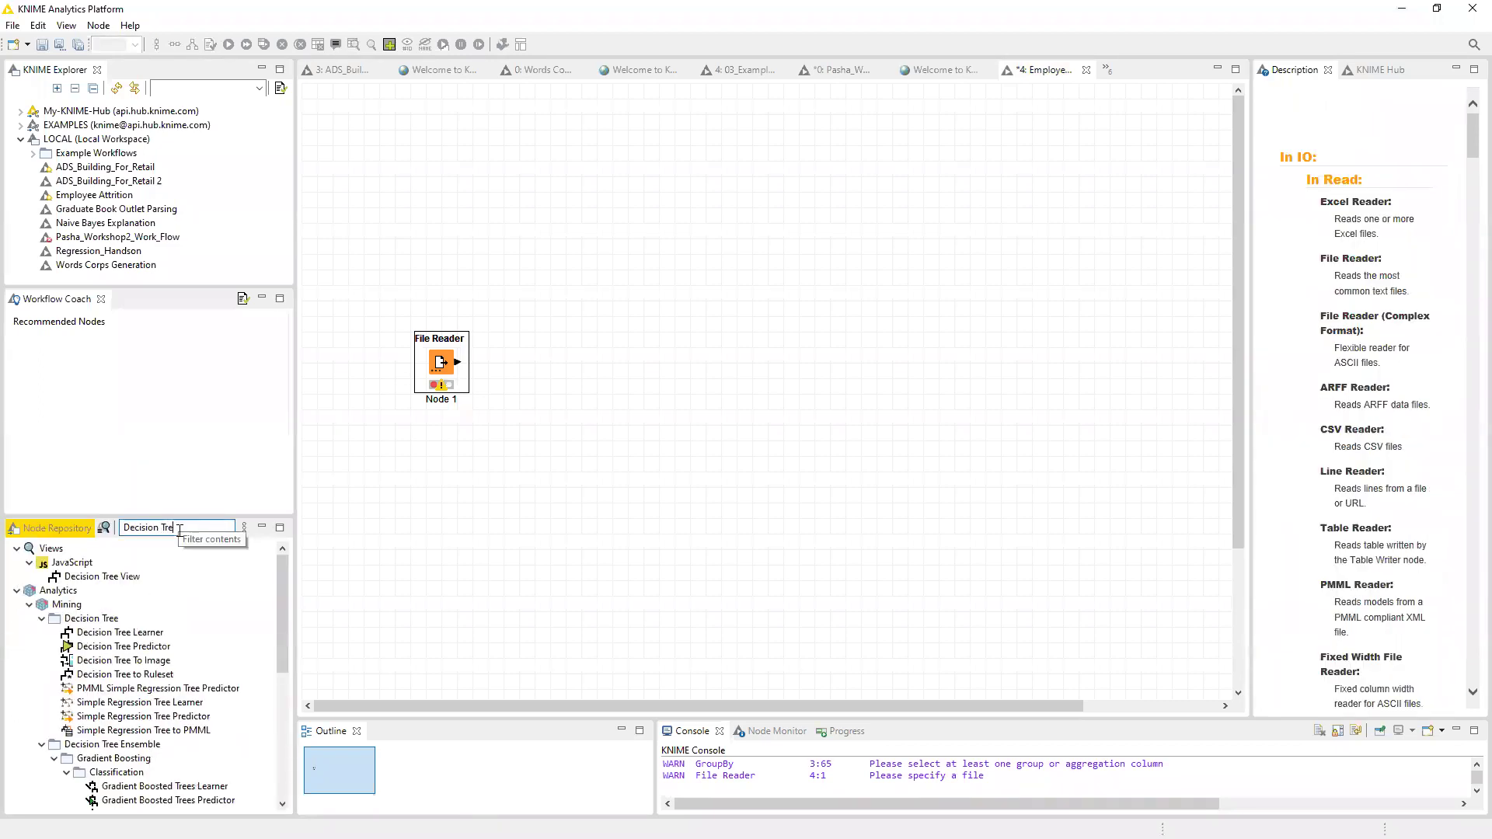
pyautogui.moveTo(148, 632); pyautogui.dragTo(613, 286)
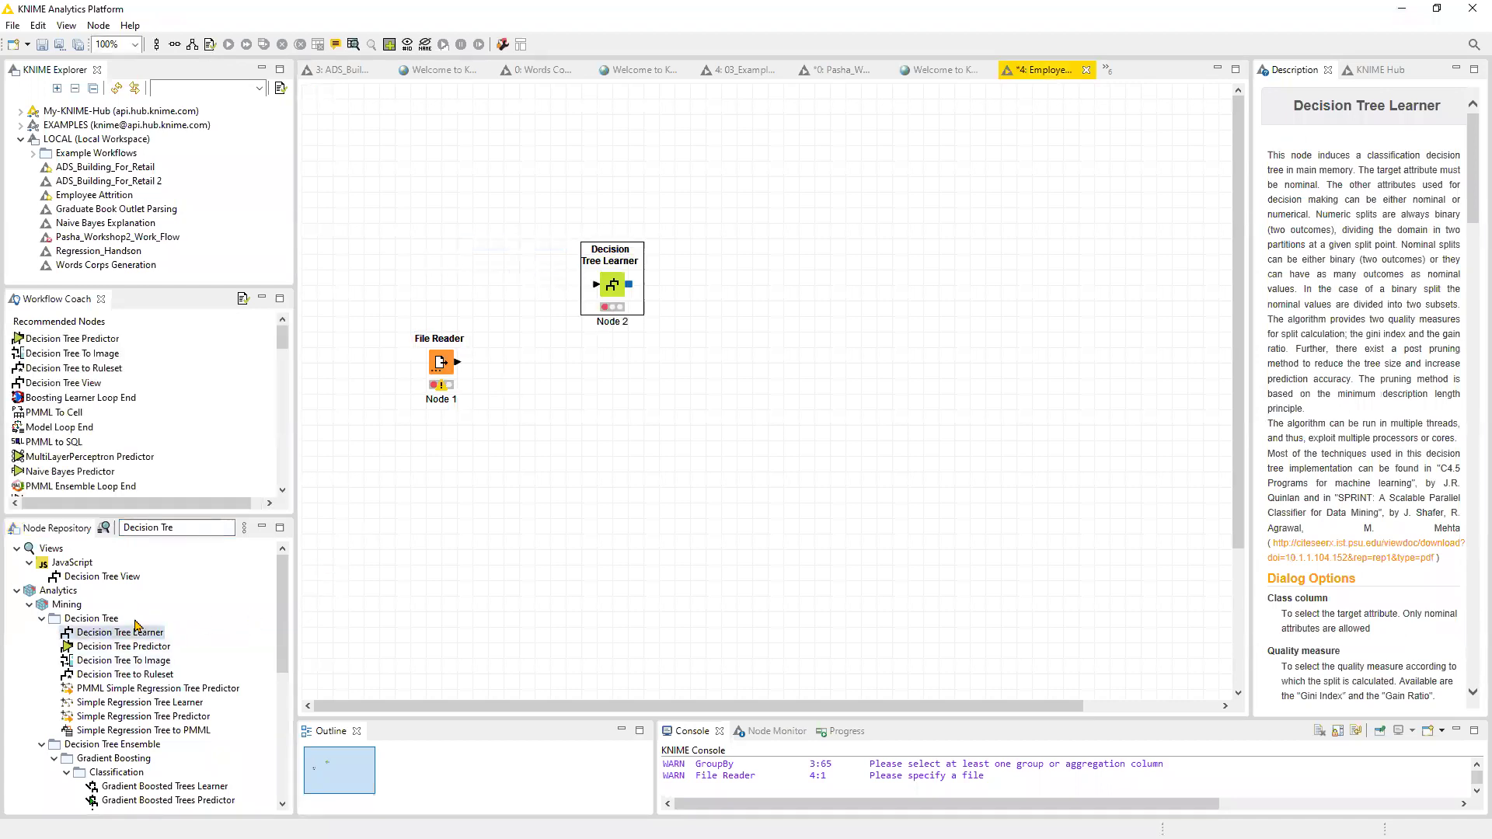
pyautogui.moveTo(142, 646); pyautogui.dragTo(676, 395)
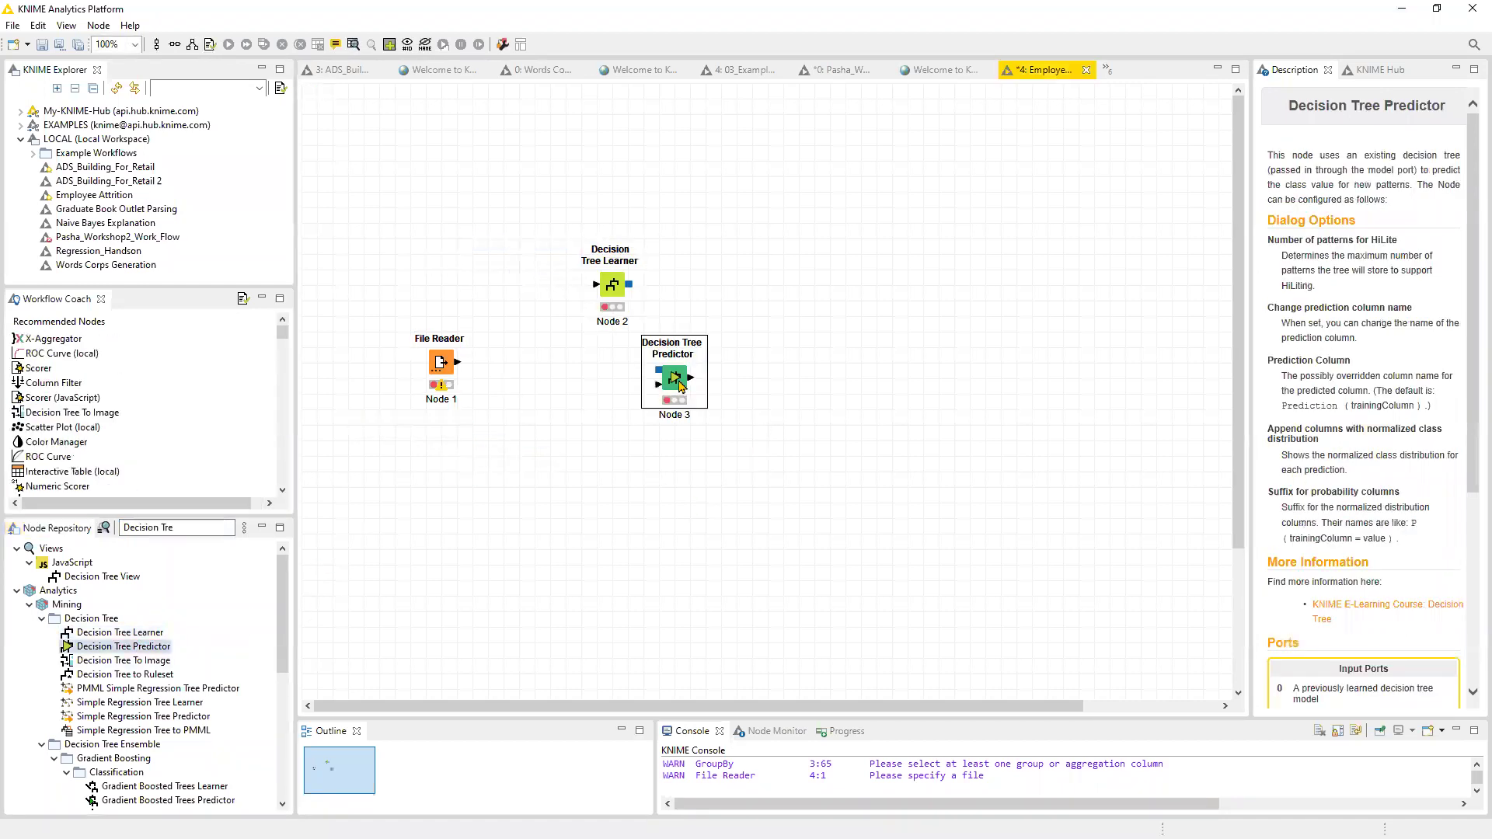
# Find the Scorer node and add it to the right of the decision tree nodes.
pyautogui.click(182, 531)
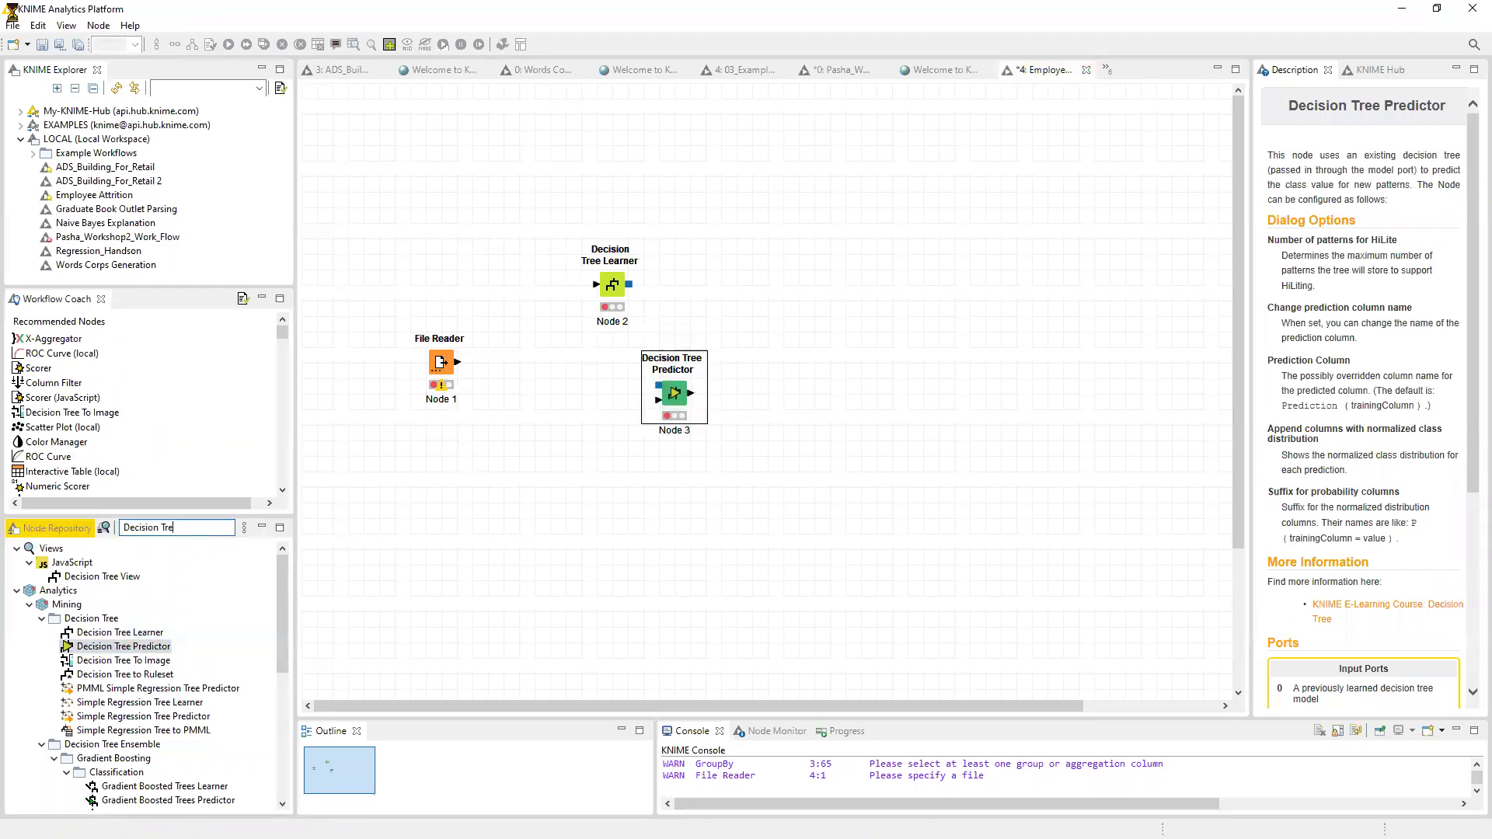
pyautogui.hotkey('ctrl', 'a')
pyautogui.write('Scorer')
pyautogui.moveTo(90, 591); pyautogui.dragTo(759, 361)
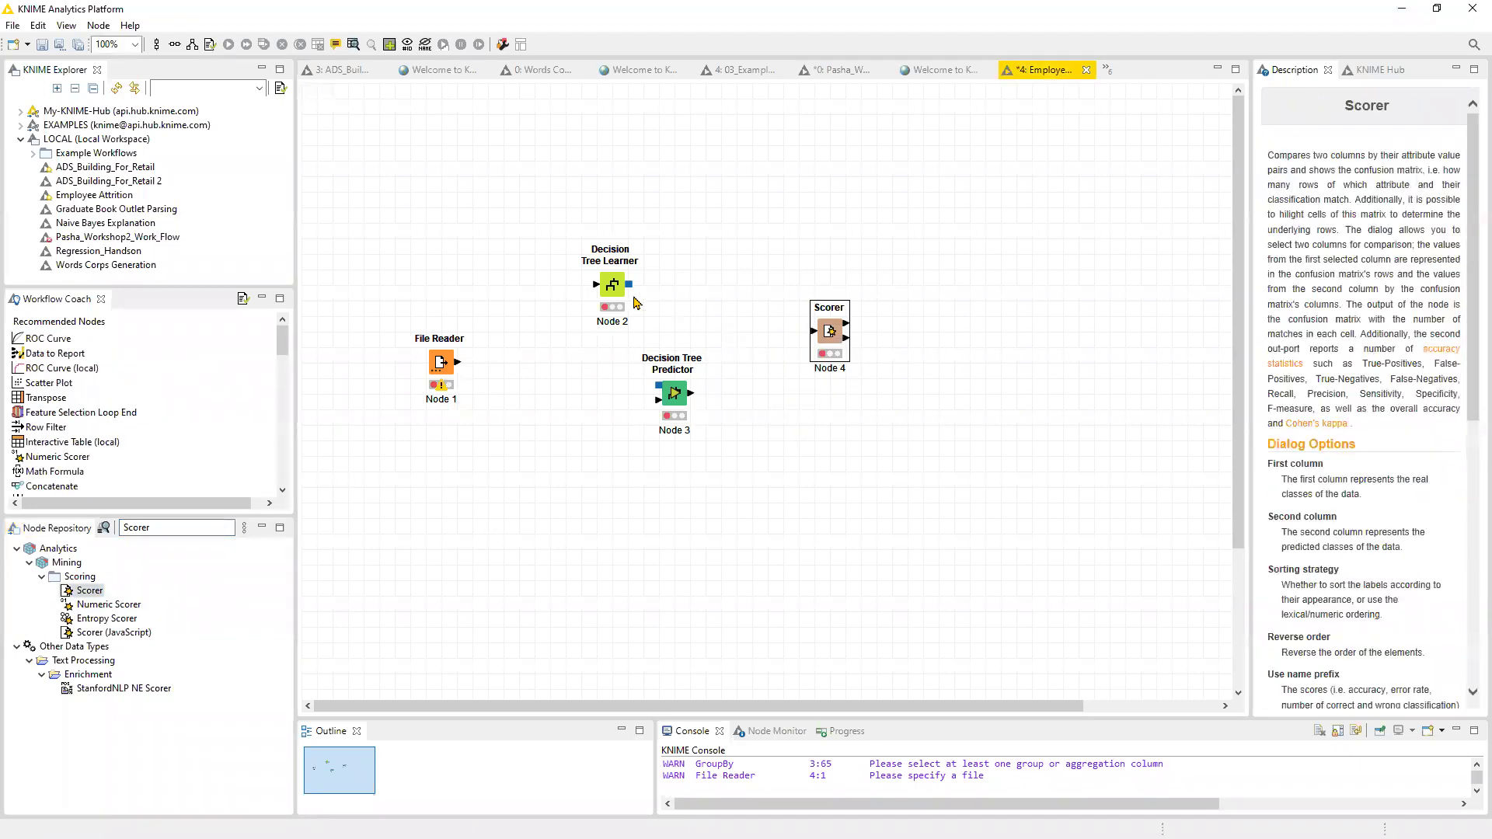
# Connect the File Reader to the Learner and Predictor, the Learner to the Predictor, and the Predictor to the Scorer, aligning the nodes.
pyautogui.click(596, 292)
pyautogui.moveTo(460, 365); pyautogui.dragTo(657, 371)
pyautogui.moveTo(459, 365); pyautogui.dragTo(692, 386)
pyautogui.moveTo(832, 335); pyautogui.dragTo(833, 381)
pyautogui.moveTo(690, 378); pyautogui.dragTo(813, 377)
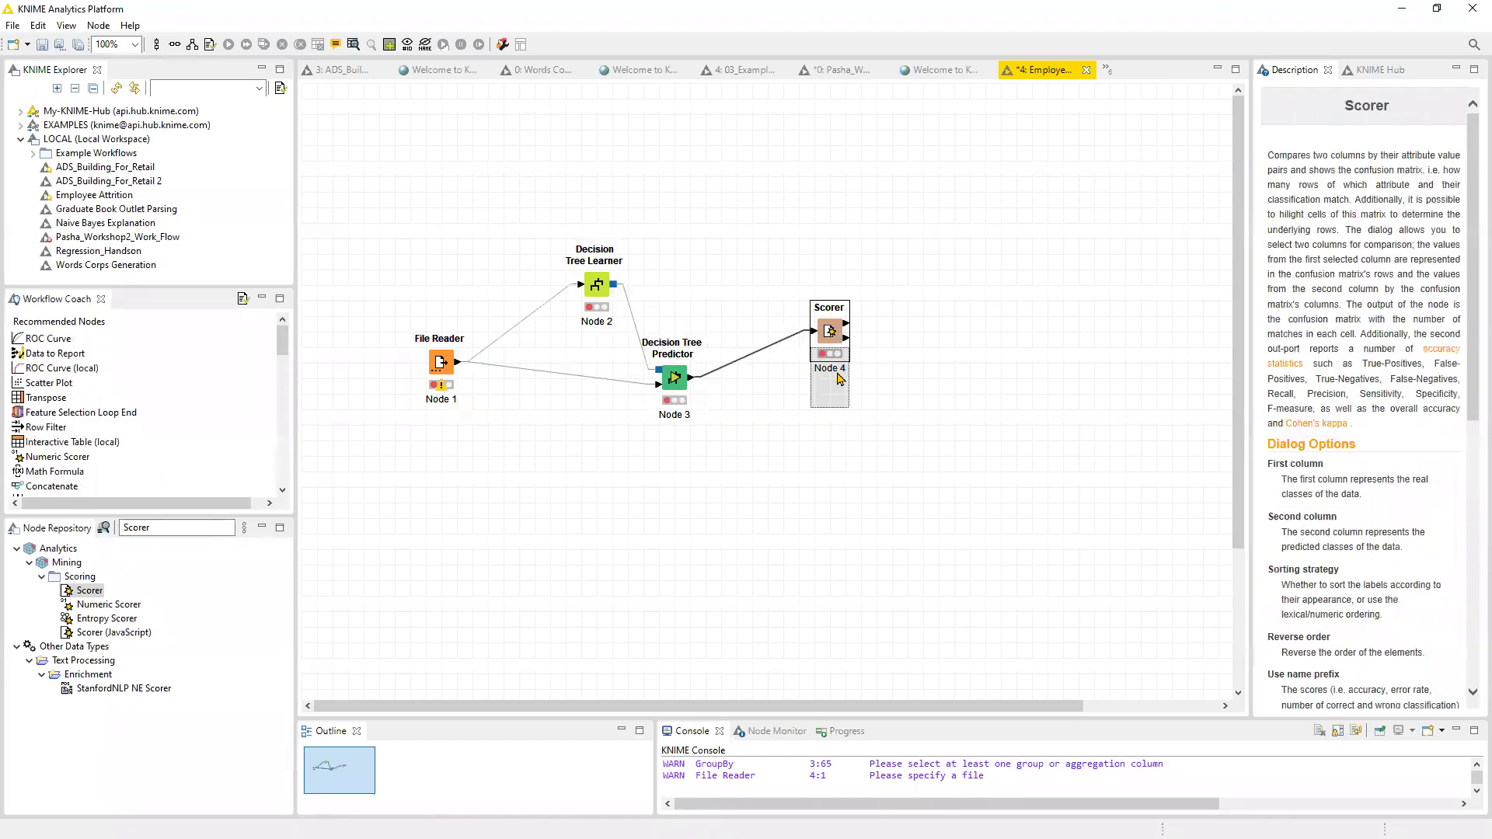
# Configure the File Reader to read EmployeeData.csv from the EmployeeChurn folder on the local file system.
pyautogui.doubleClick(441, 364)
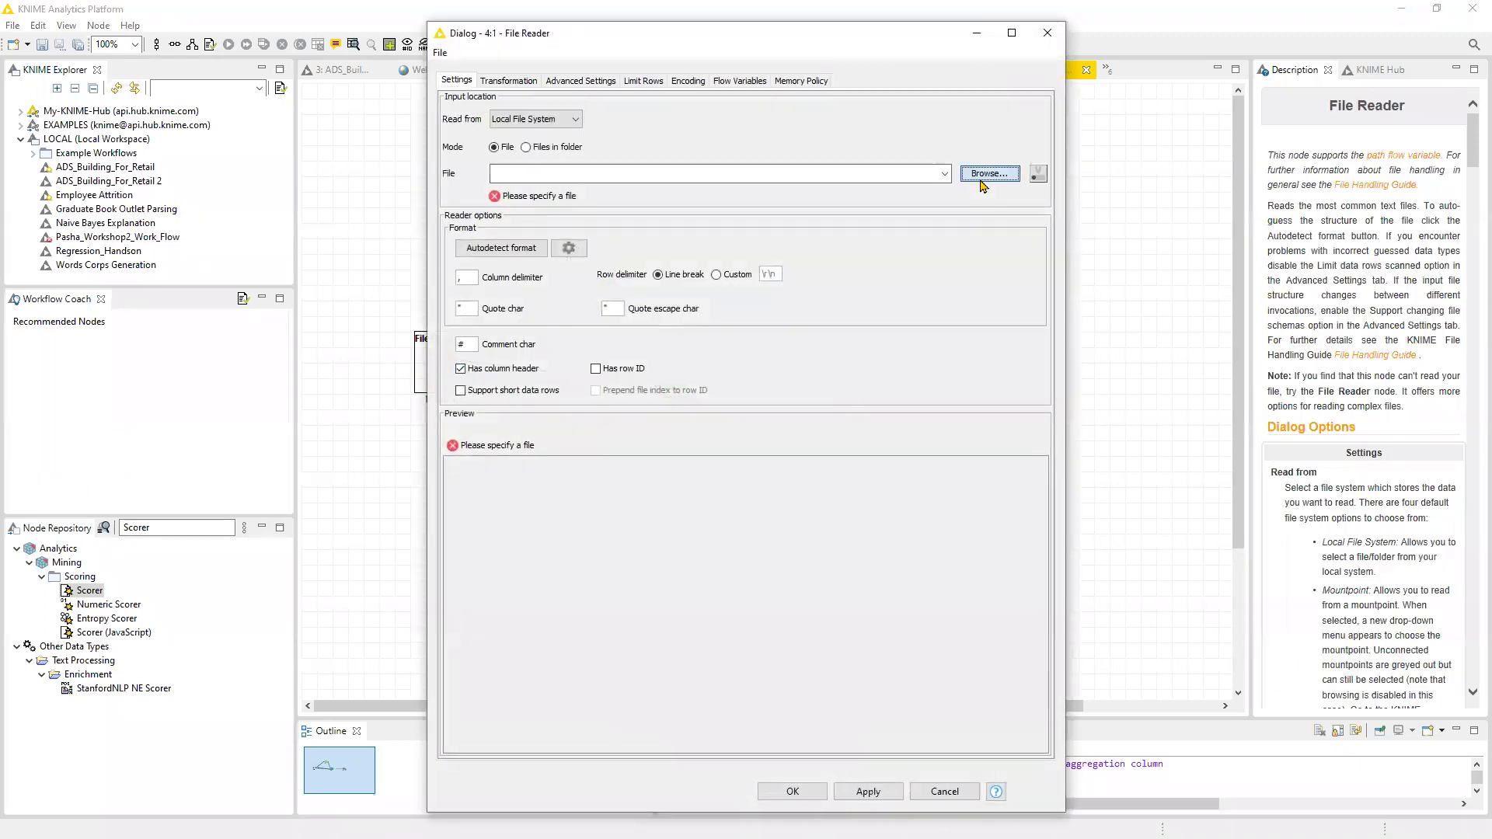
pyautogui.click(987, 174)
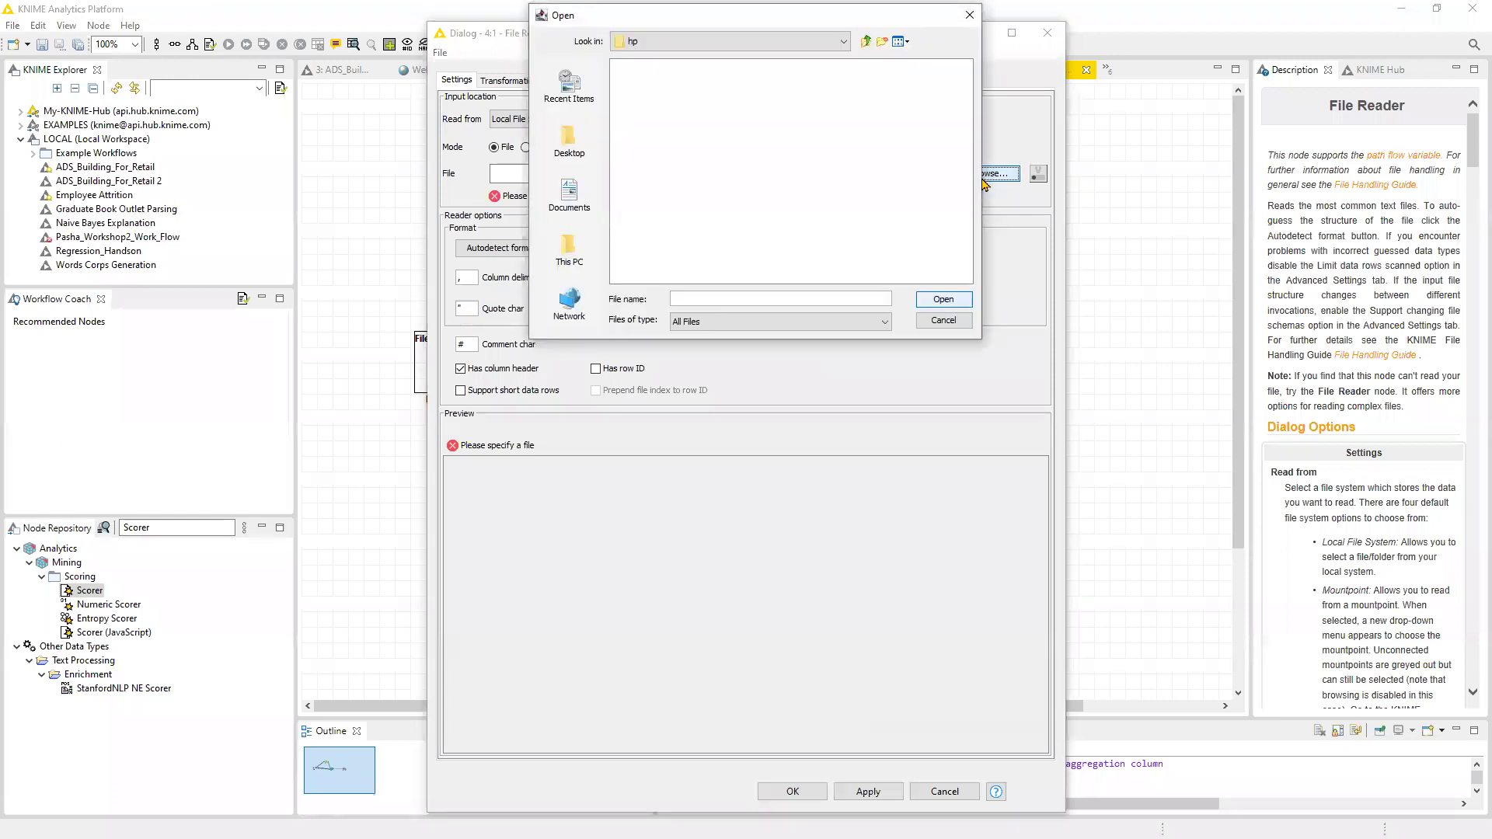
pyautogui.press('Escape')
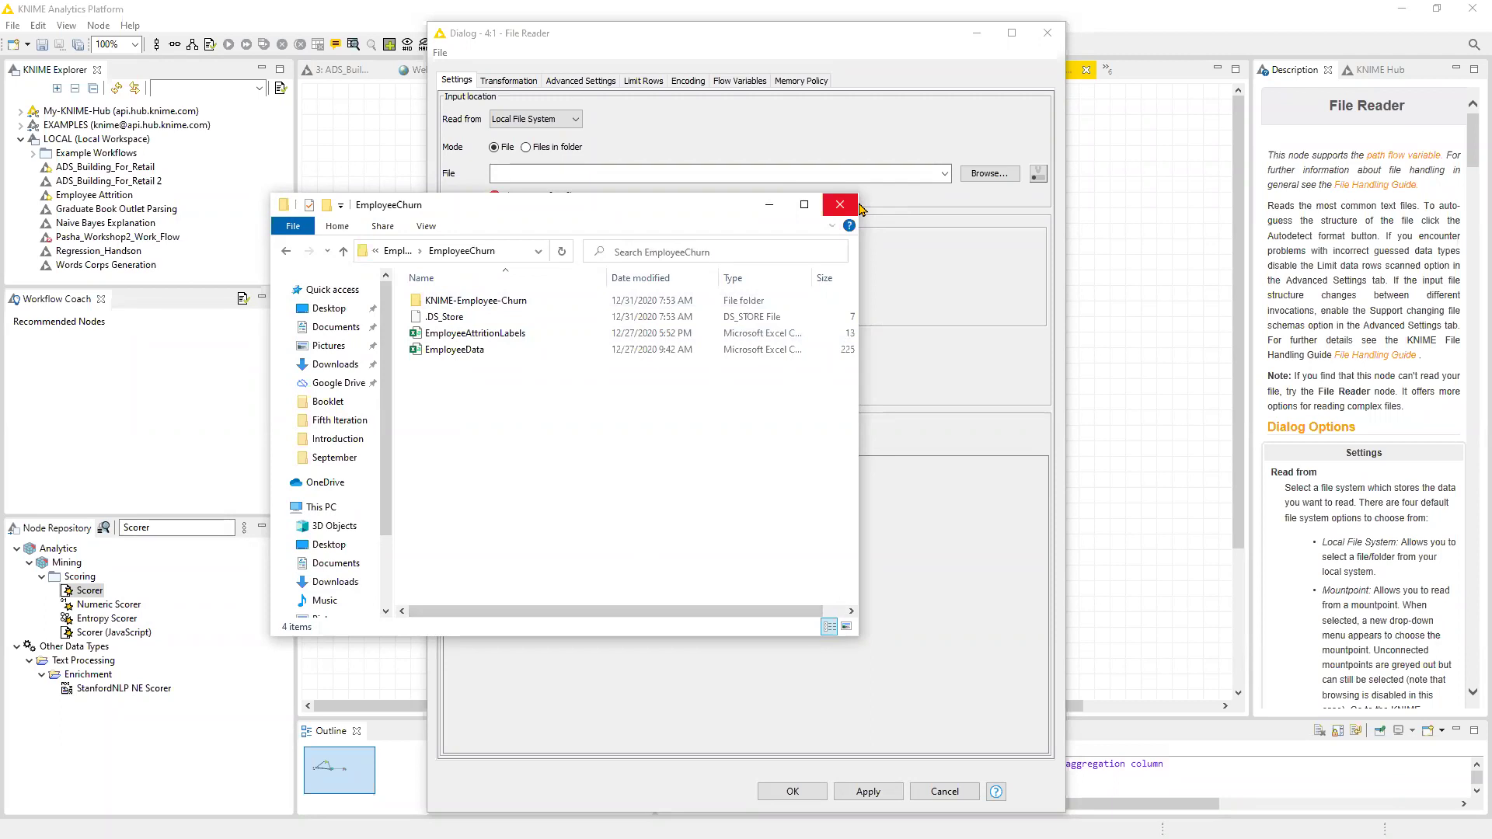
pyautogui.click(853, 204)
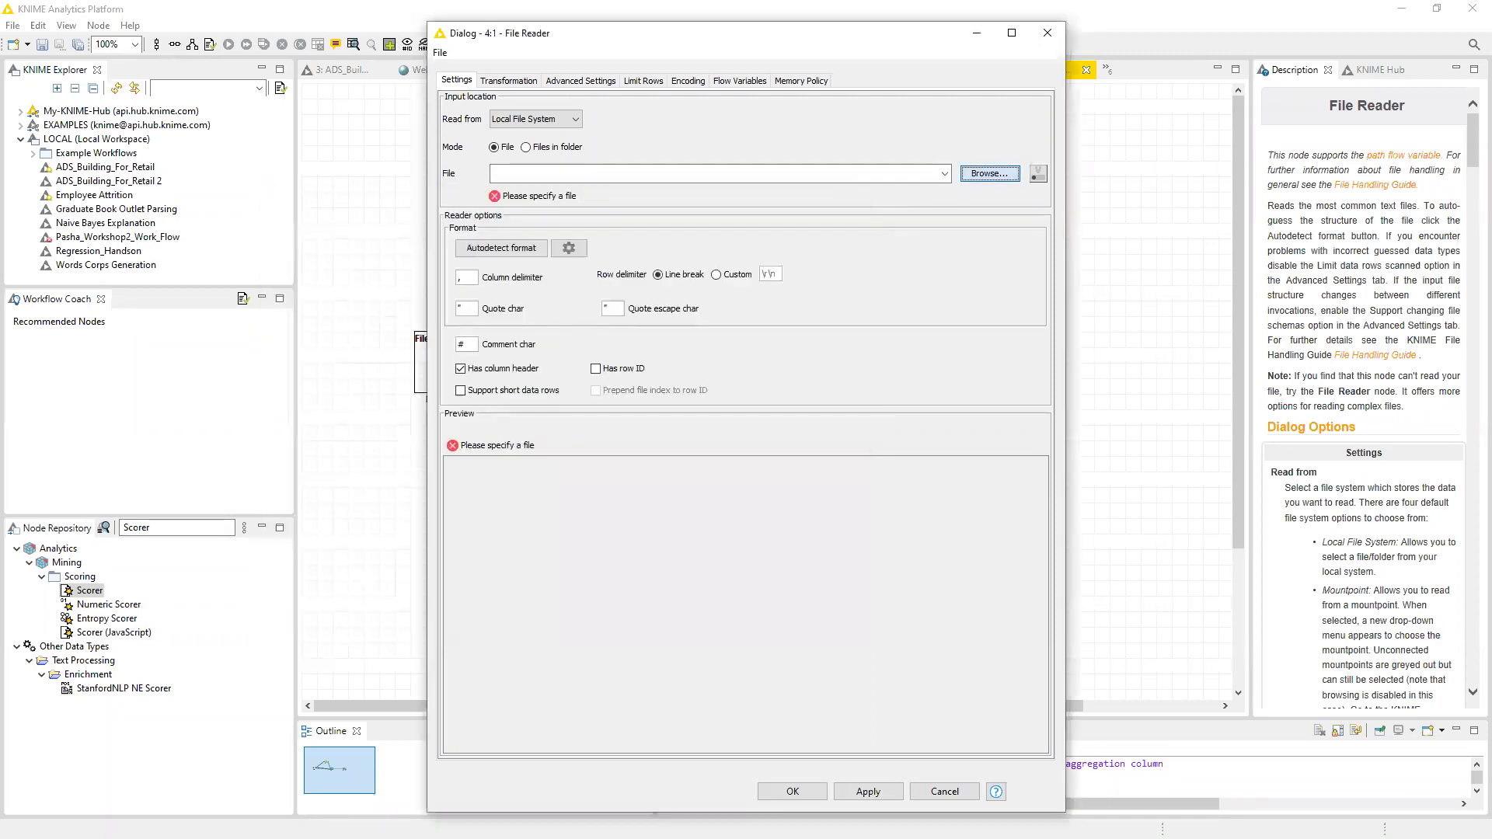
pyautogui.press('space')
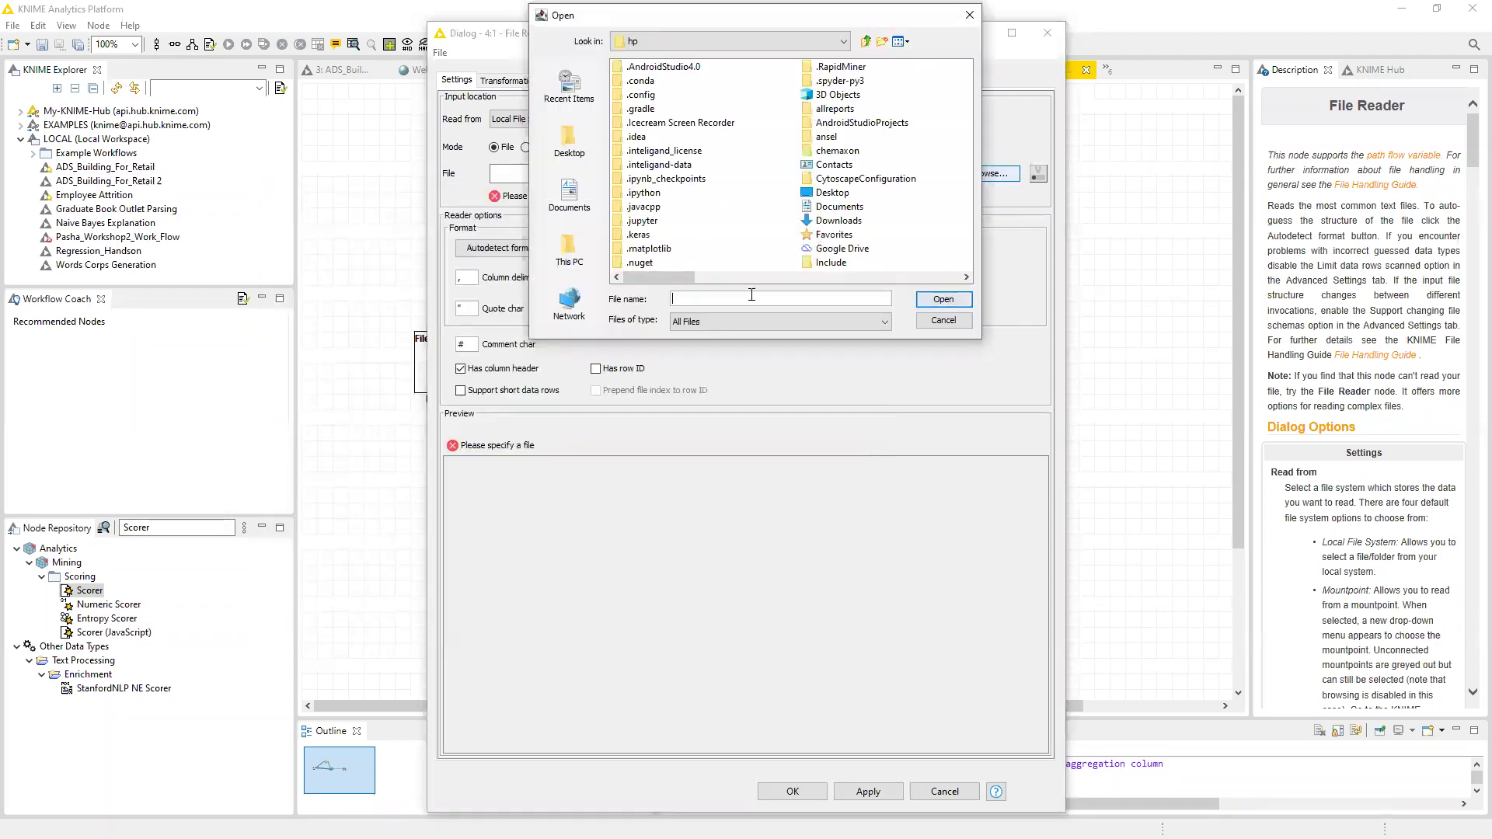
pyautogui.hotkey('ctrl', 'v')
pyautogui.click(942, 300)
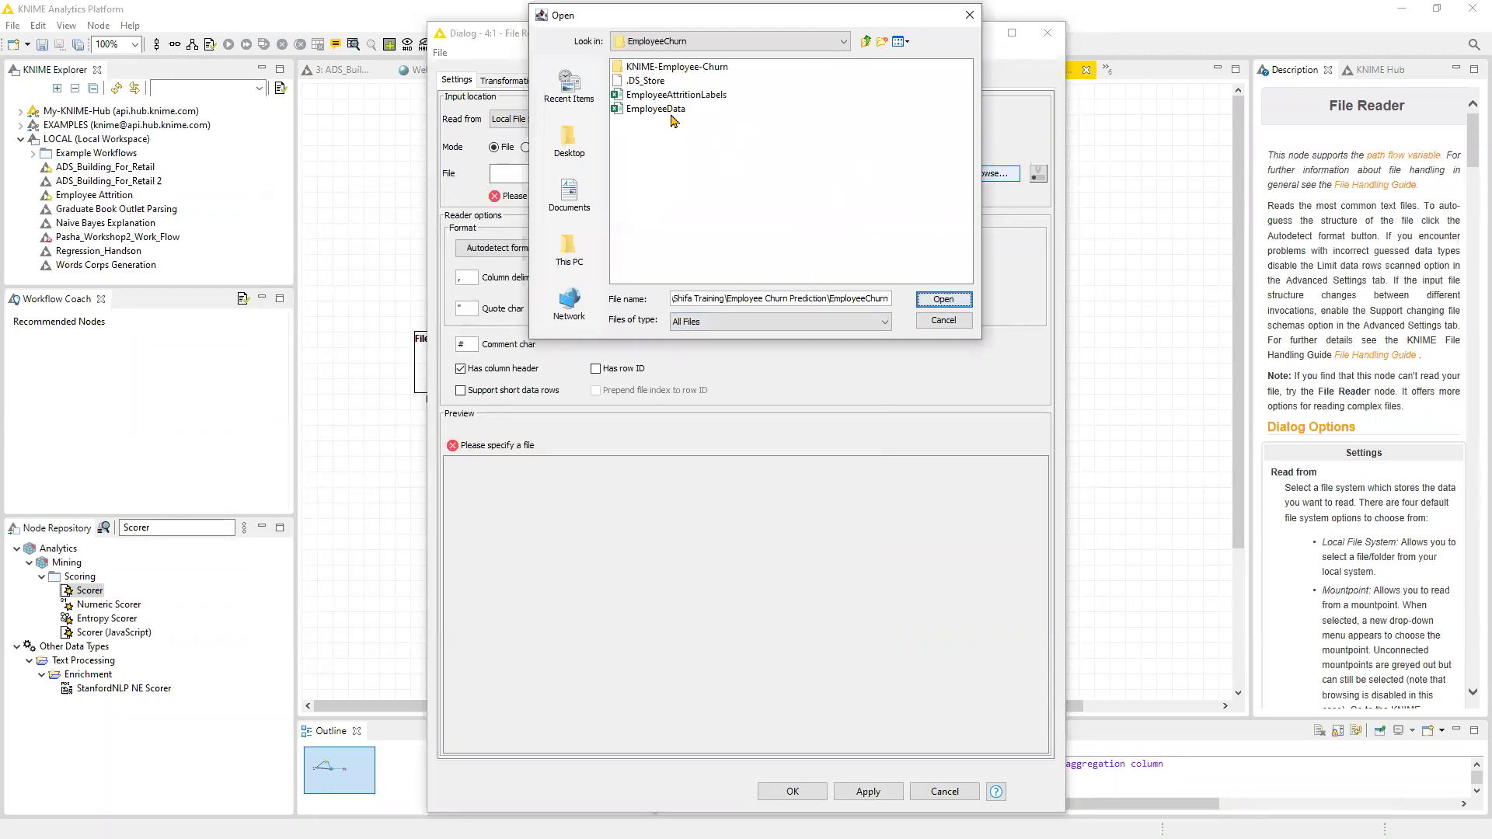
pyautogui.doubleClick(664, 112)
pyautogui.press('space')
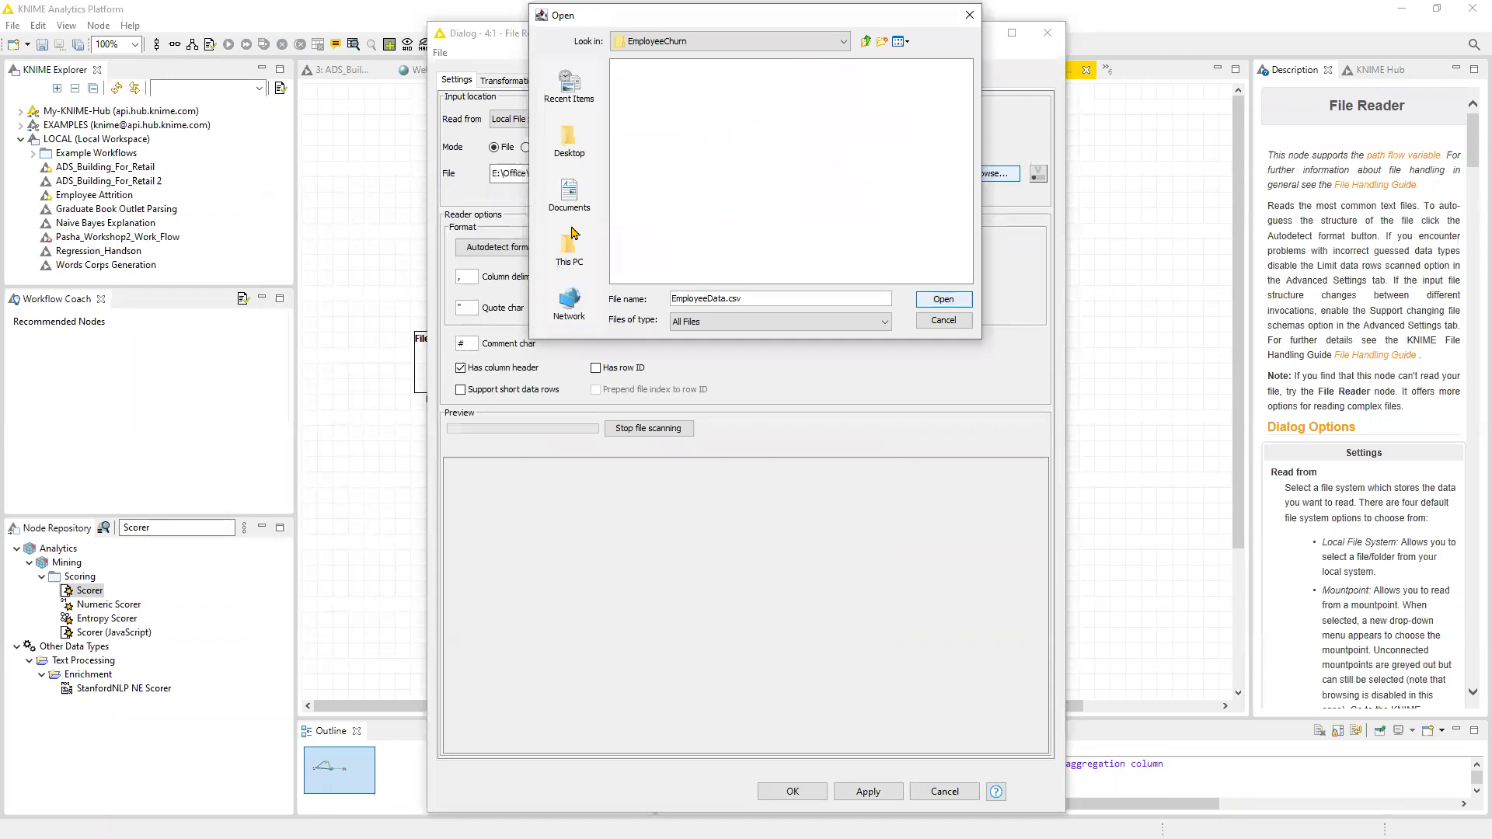
pyautogui.press('Tab')
pyautogui.press('Tab')
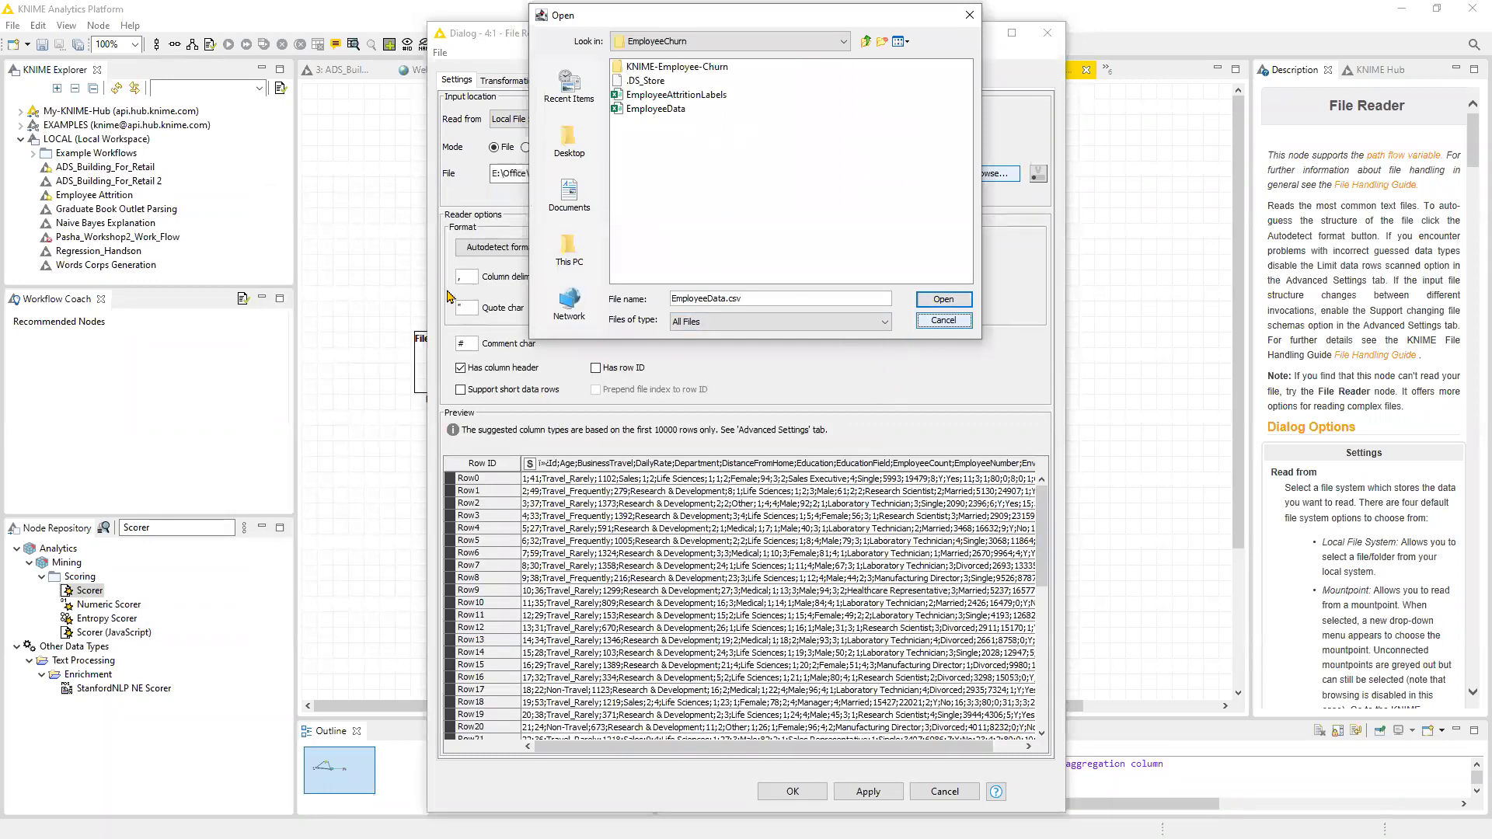
pyautogui.press('space')
# Set the File Reader's column delimiter to a semicolon, check the previewed columns and accept the settings.
pyautogui.write(',')
pyautogui.moveTo(605, 756); pyautogui.dragTo(951, 753)
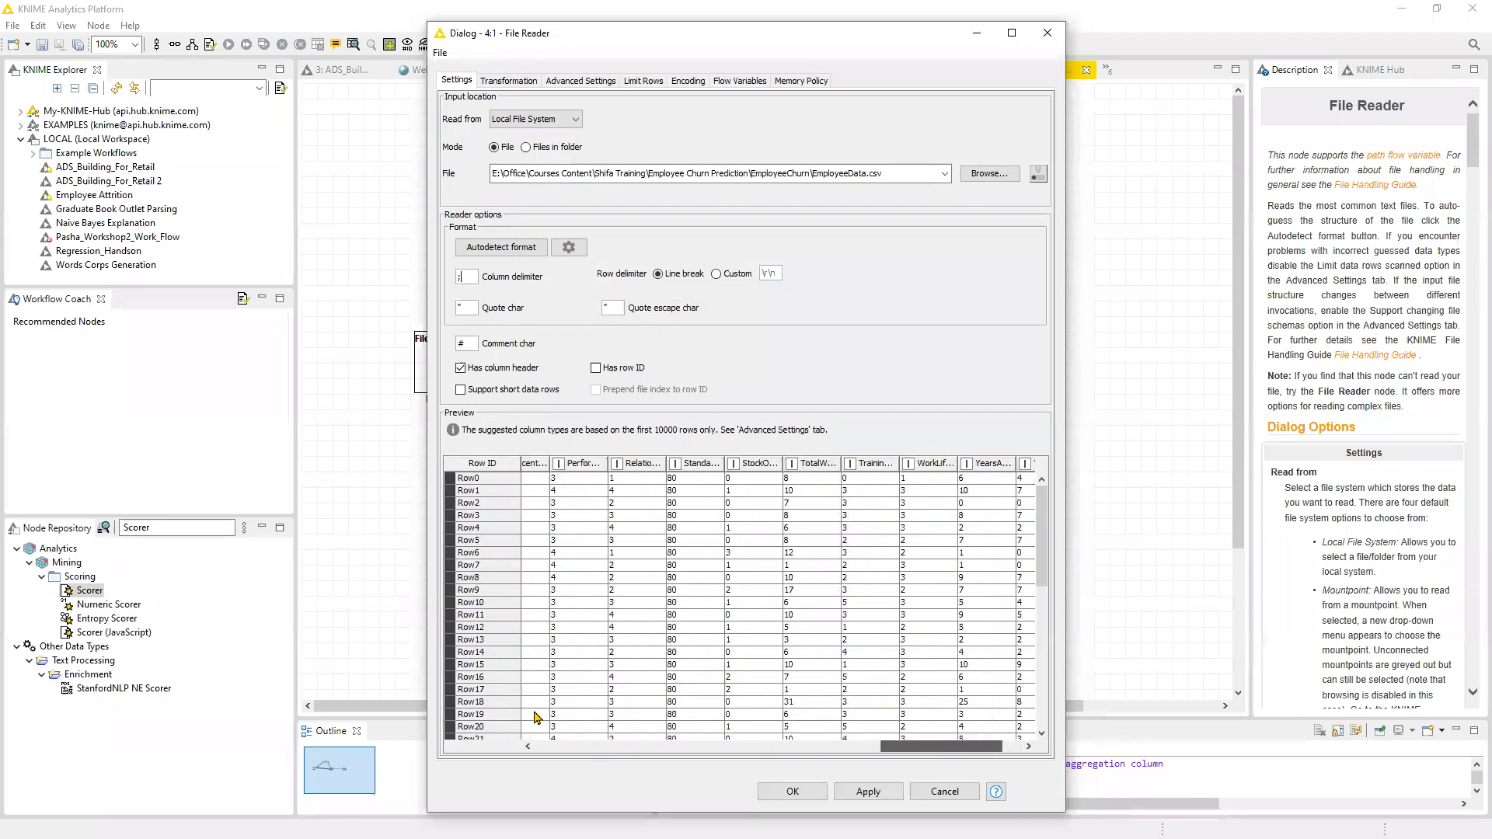
pyautogui.click(781, 793)
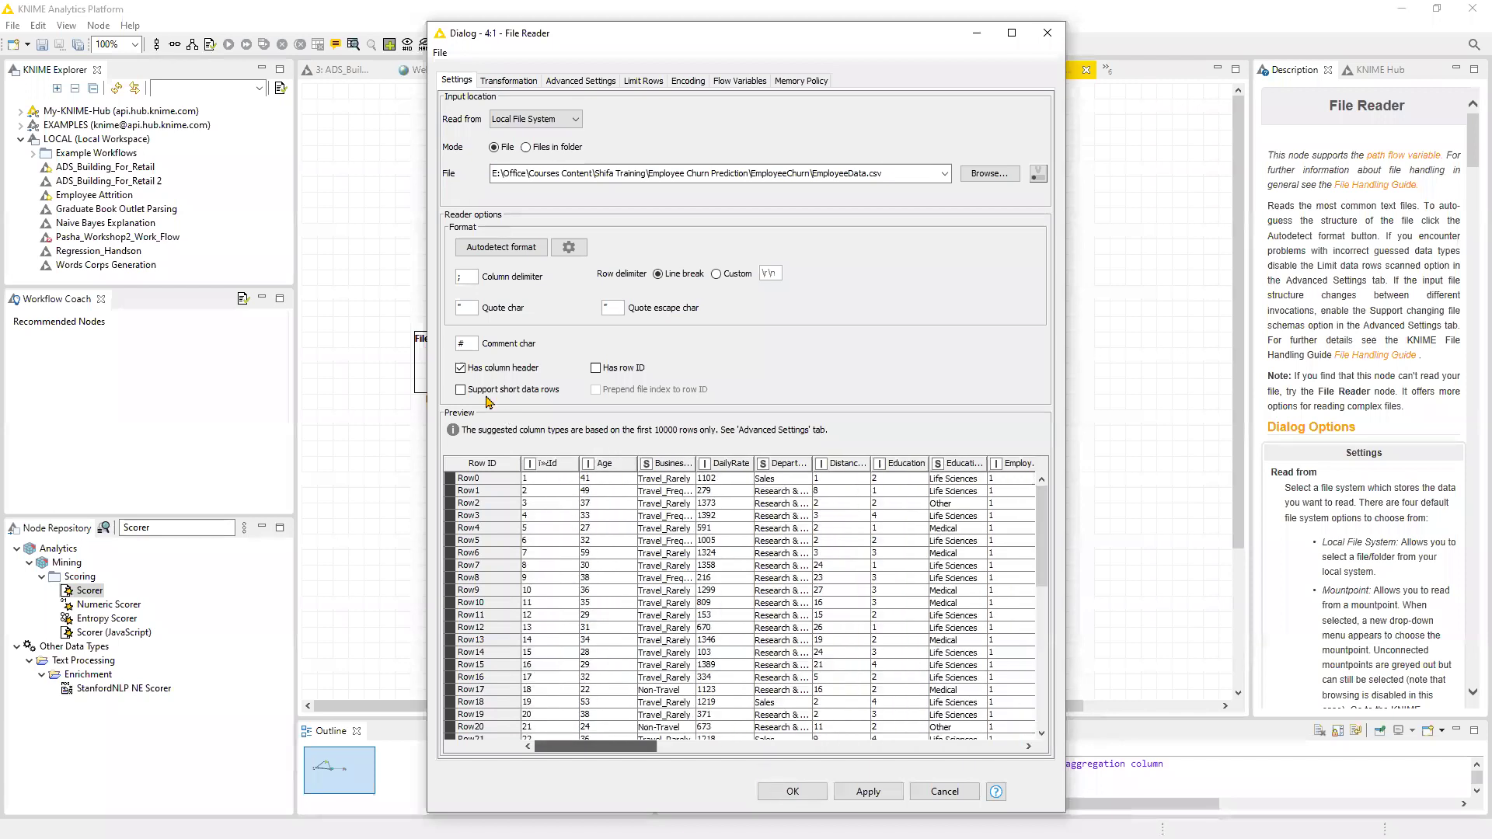
# Execute the File Reader node and move it farther from the decision tree nodes.
pyautogui.rightClick(435, 359)
pyautogui.click(465, 384)
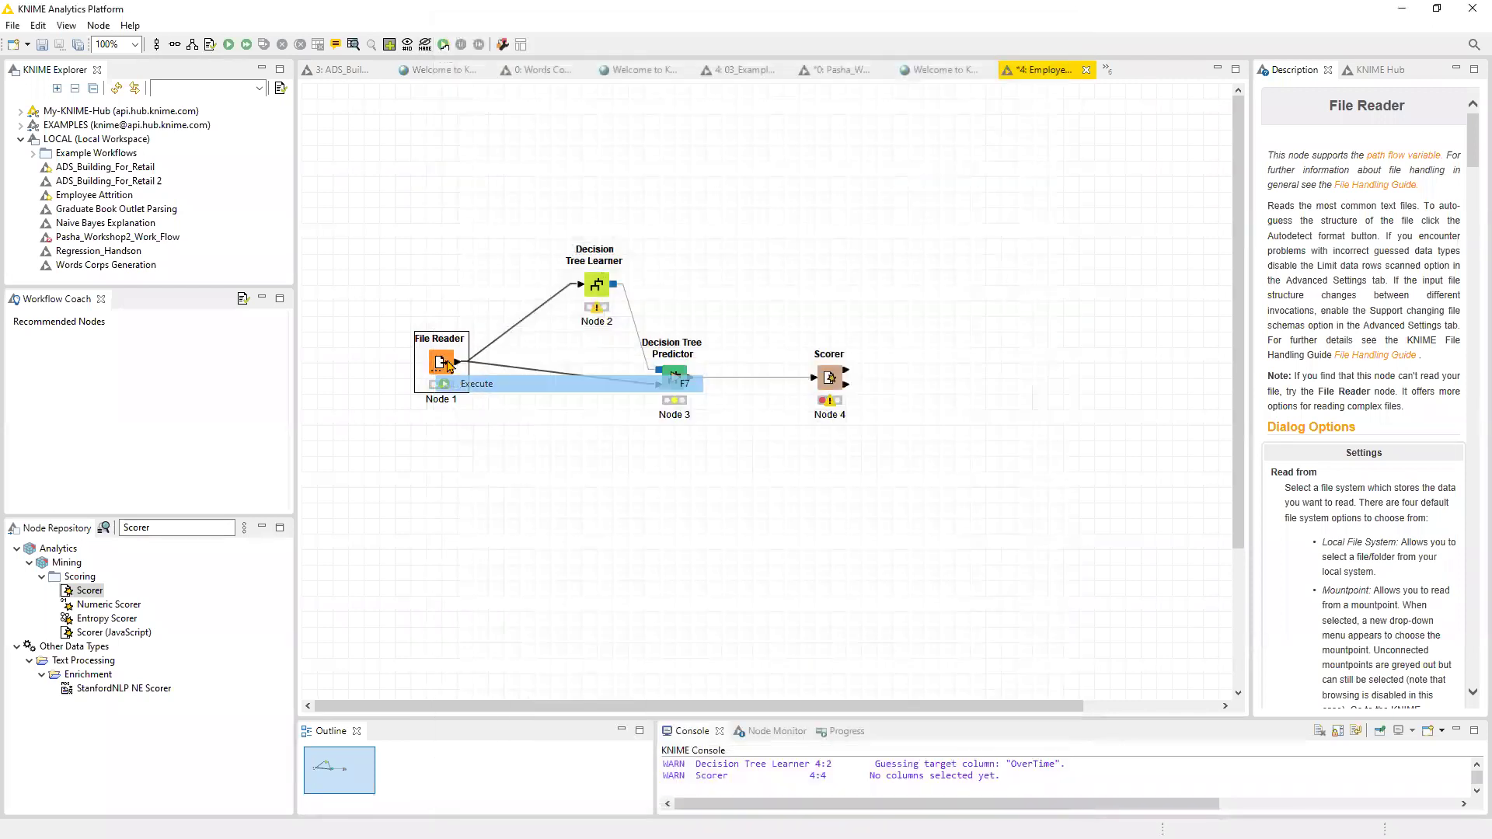
pyautogui.moveTo(440, 362); pyautogui.dragTo(364, 354)
# Open the executed File Reader's file table to inspect the loaded employee records.
pyautogui.rightClick(364, 353)
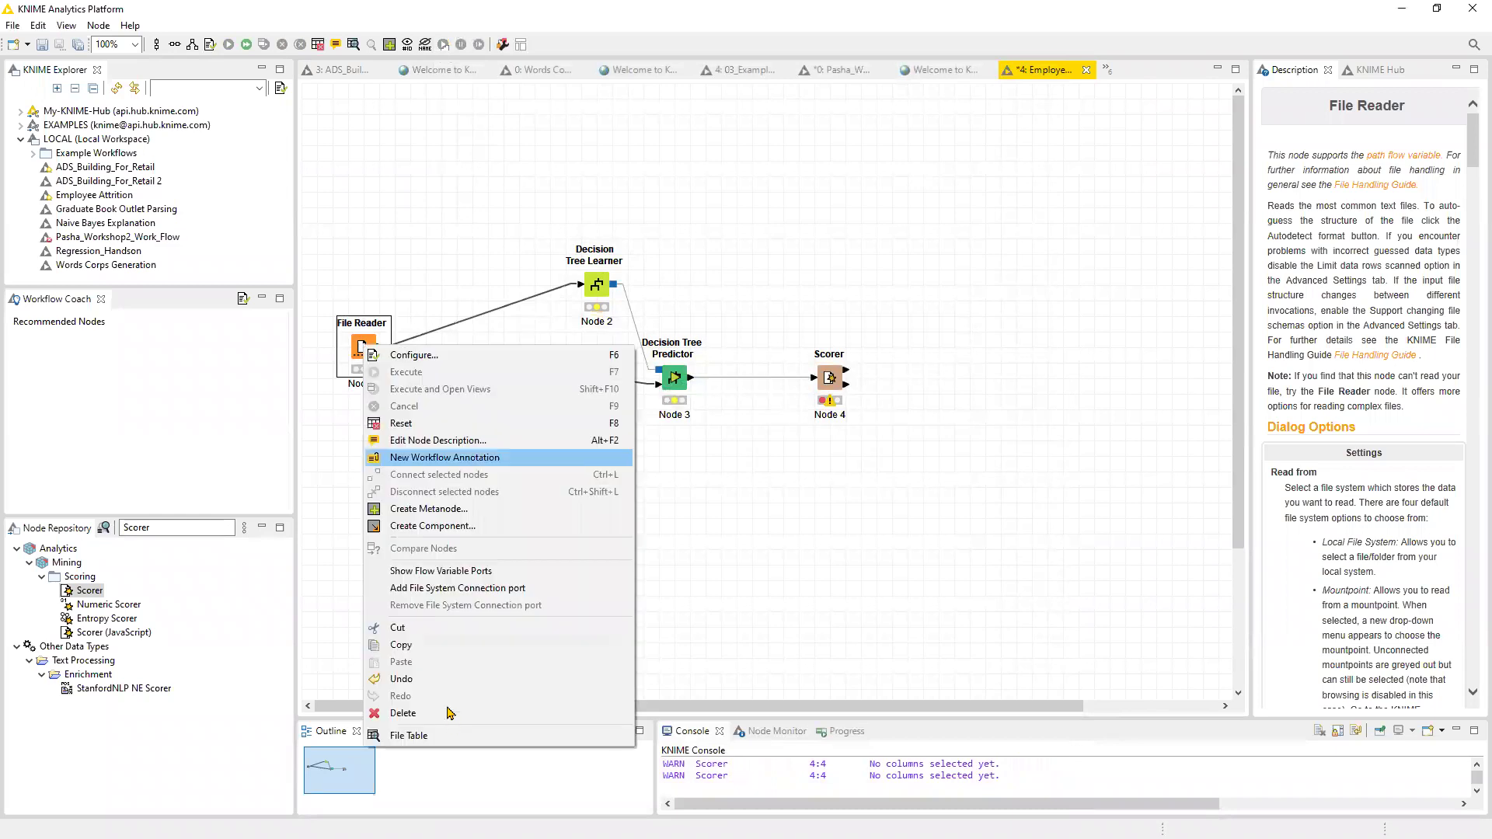
pyautogui.click(460, 737)
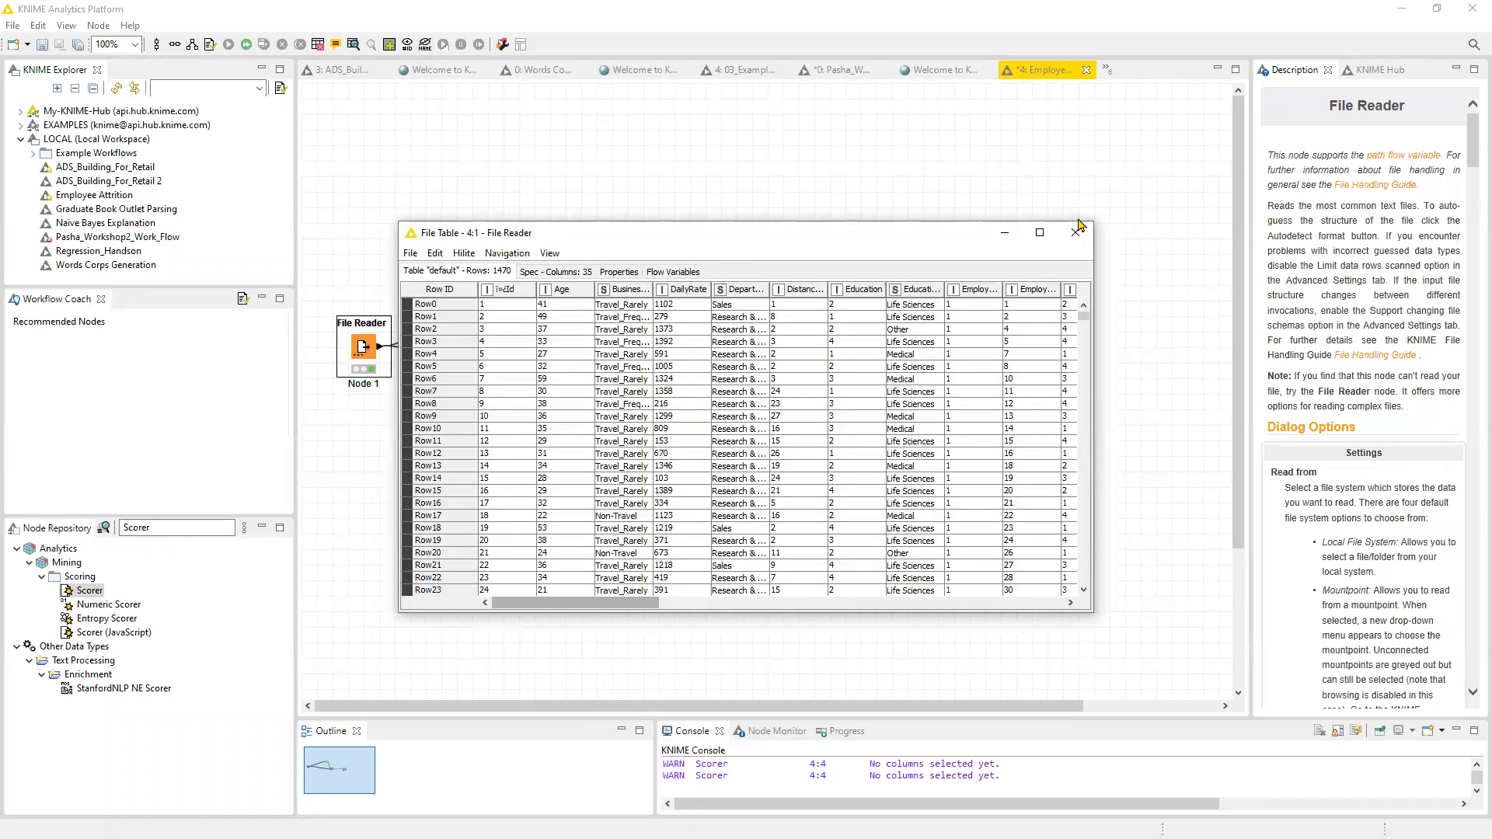
# Duplicate the File Reader node and place the copy directly below the original.
pyautogui.click(389, 368)
pyautogui.hotkey('ctrl', 'c')
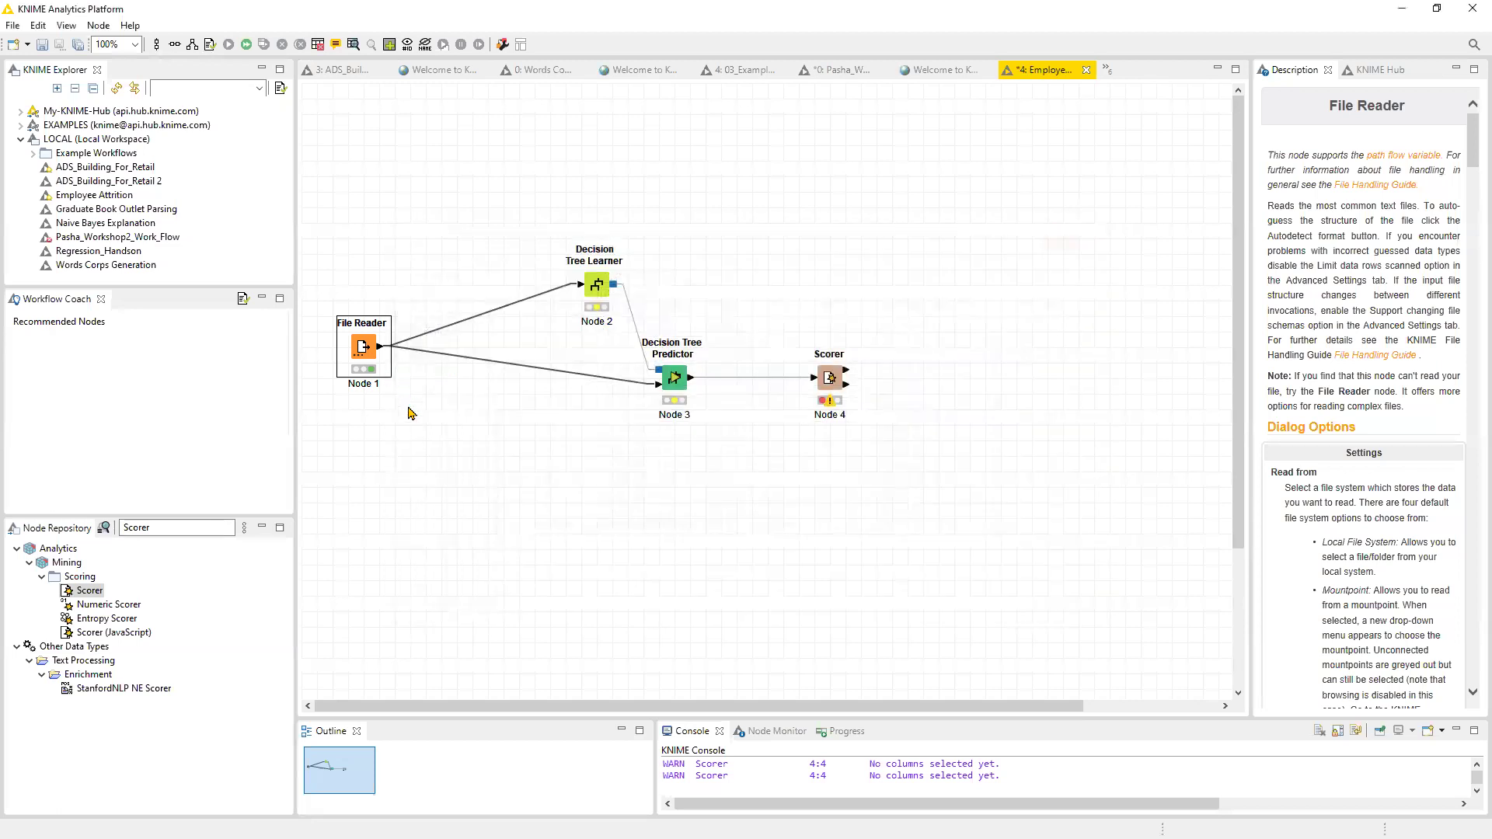
pyautogui.hotkey('ctrl', 'v')
pyautogui.moveTo(458, 440); pyautogui.dragTo(365, 457)
# Find the Joiner node and place it to the right of the two File Reader nodes.
pyautogui.doubleClick(190, 528)
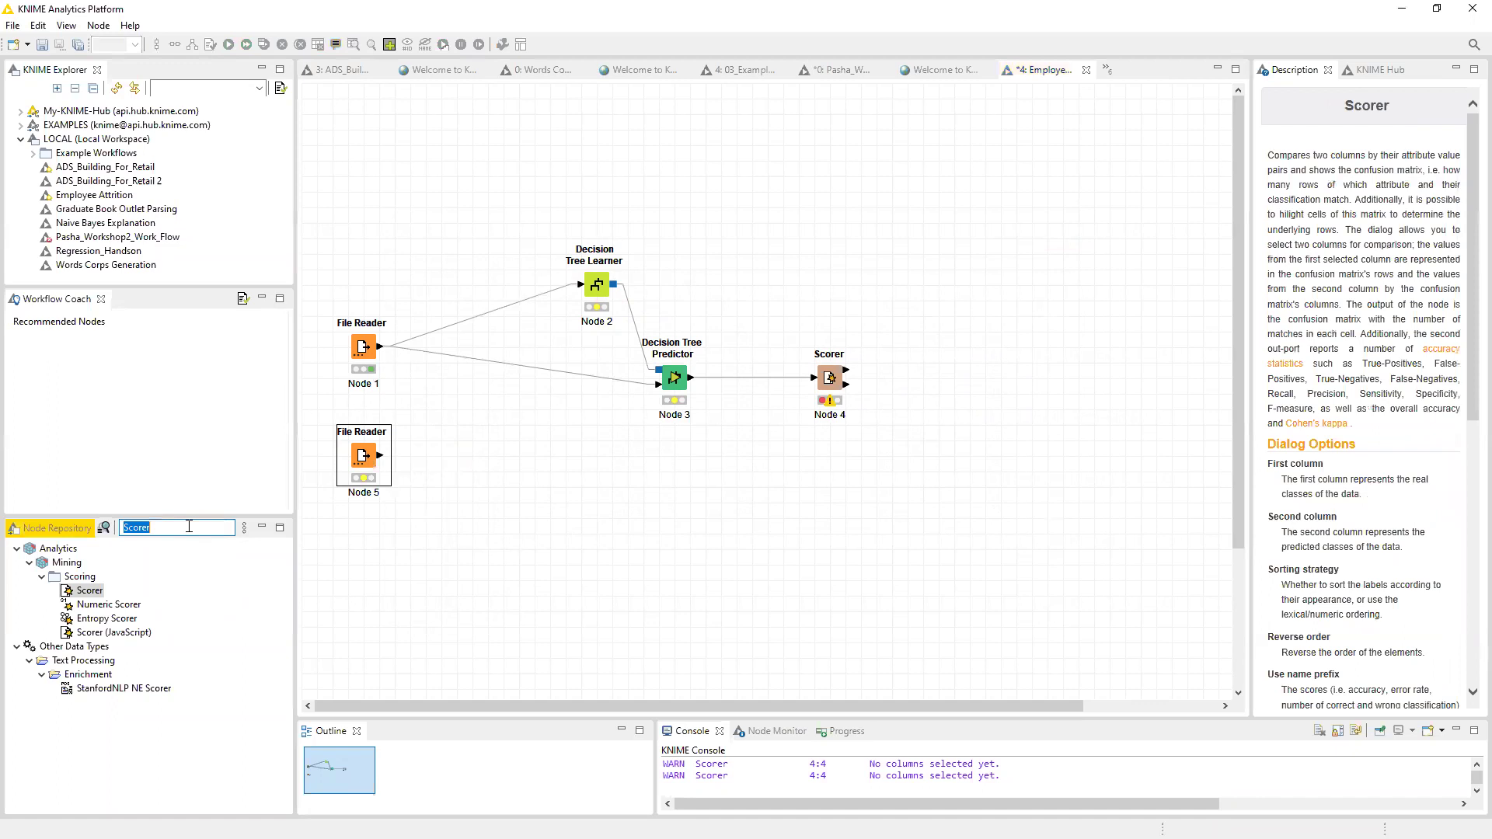
pyautogui.write('Joiner')
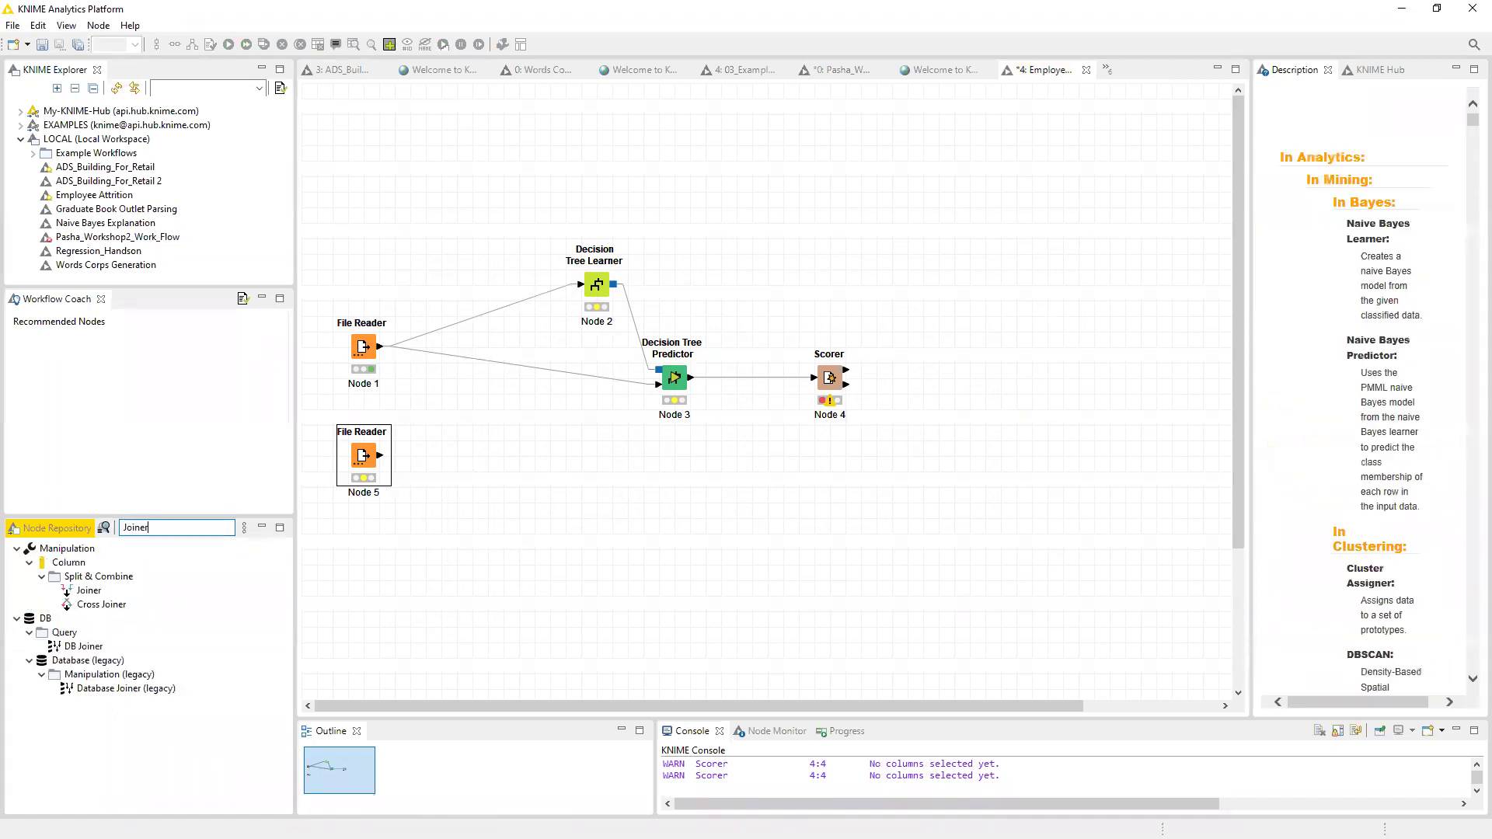
pyautogui.moveTo(89, 598); pyautogui.dragTo(491, 412)
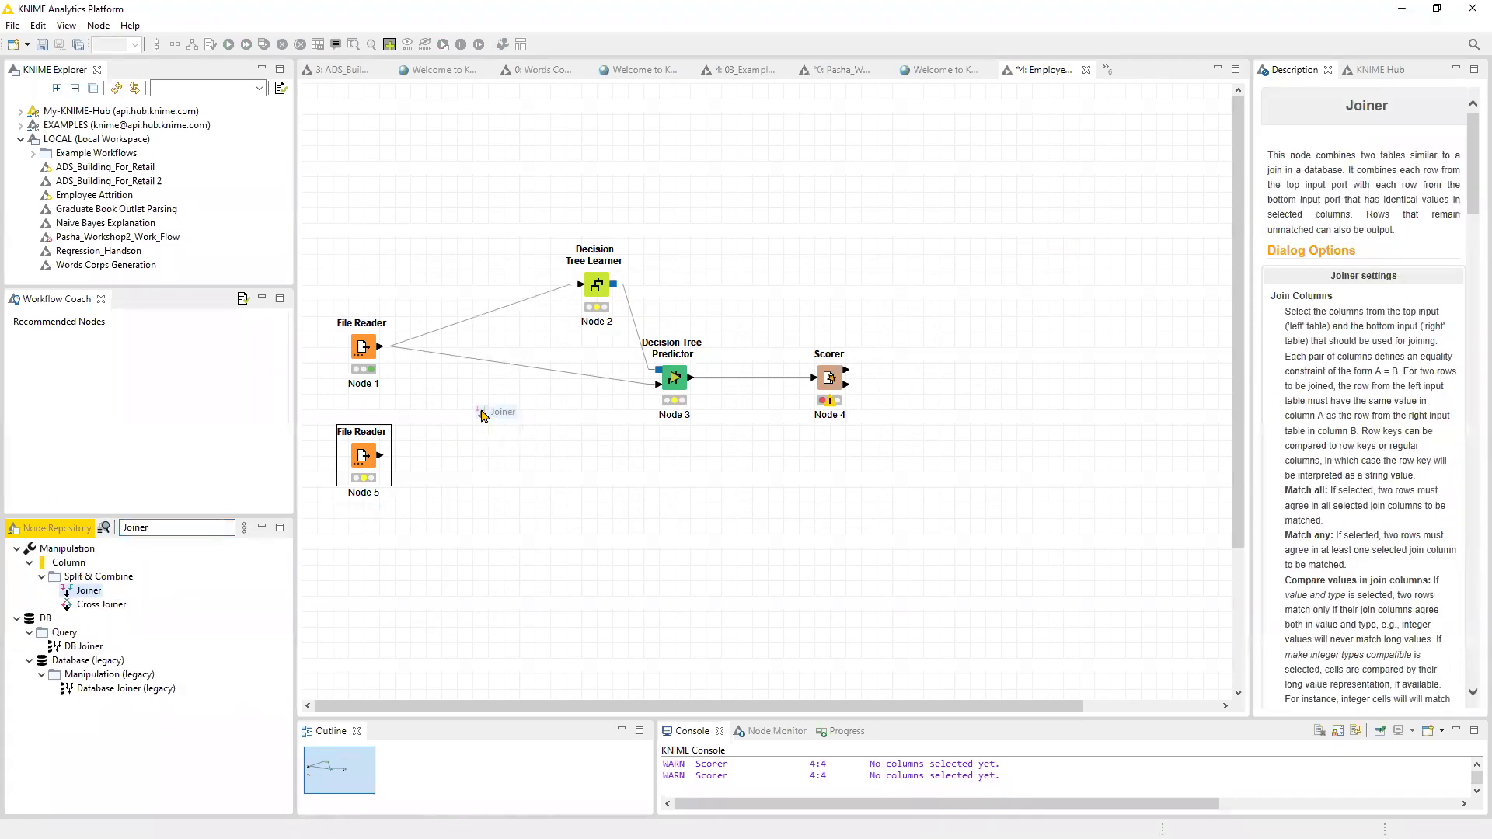
# Connect both File Readers to the Joiner's inputs and its join result to the Decision Tree Learner and Predictor data inputs.
pyautogui.moveTo(388, 351); pyautogui.dragTo(472, 401)
pyautogui.moveTo(380, 456); pyautogui.dragTo(580, 284)
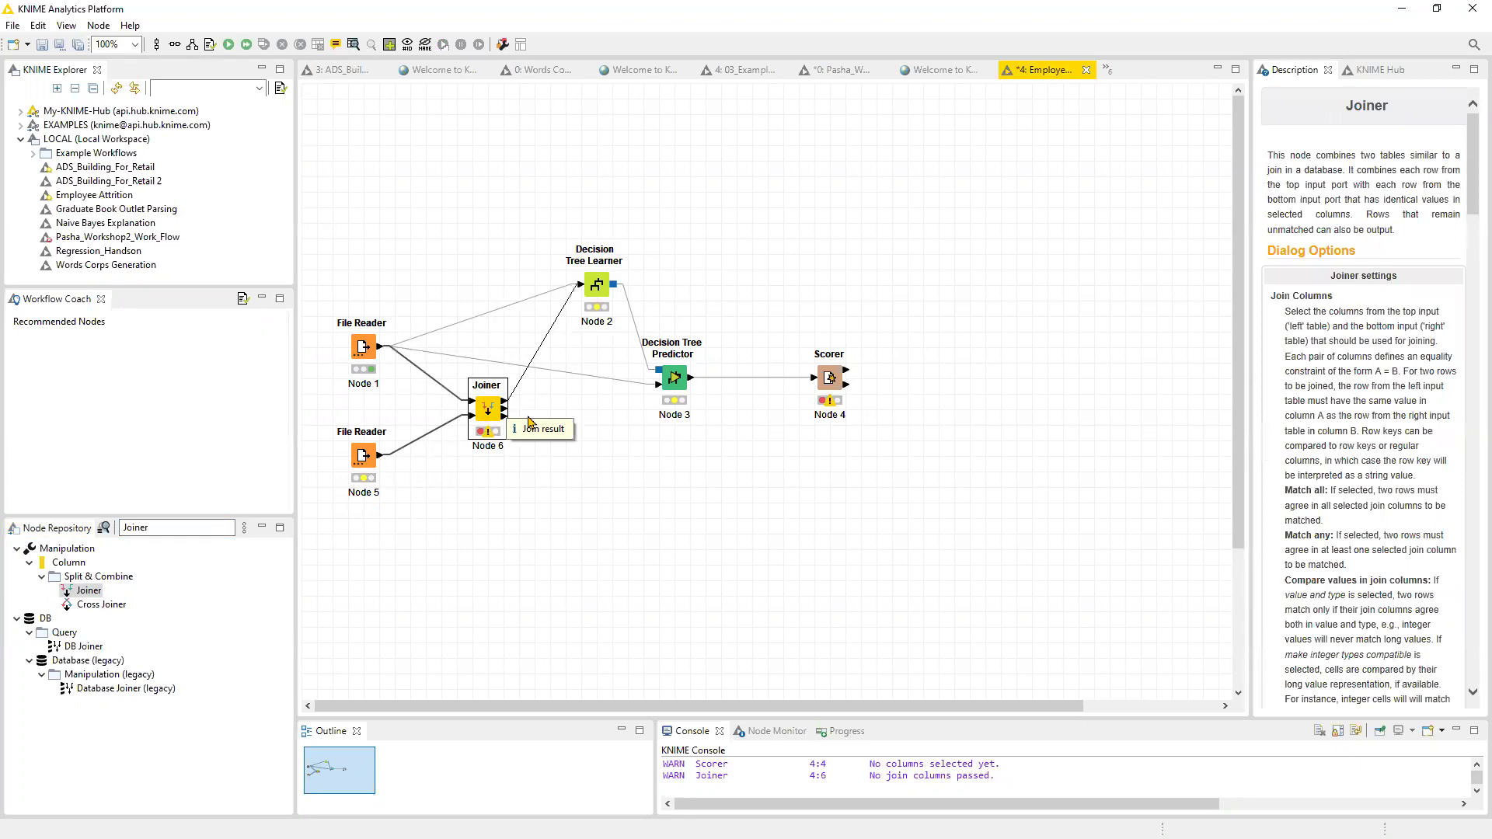
pyautogui.moveTo(651, 397); pyautogui.dragTo(657, 386)
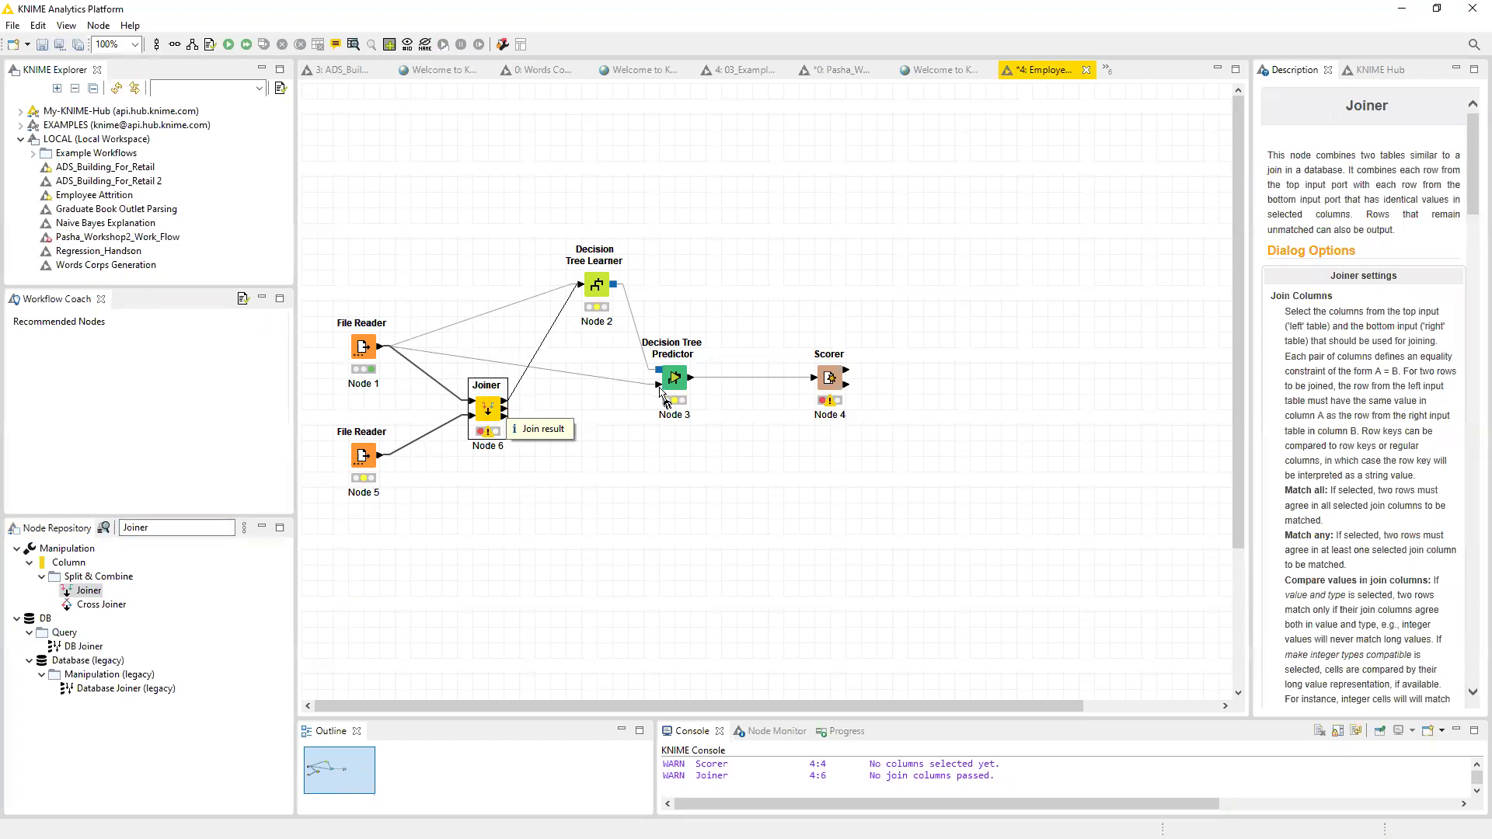
pyautogui.moveTo(546, 203); pyautogui.dragTo(883, 417)
pyautogui.click(675, 343)
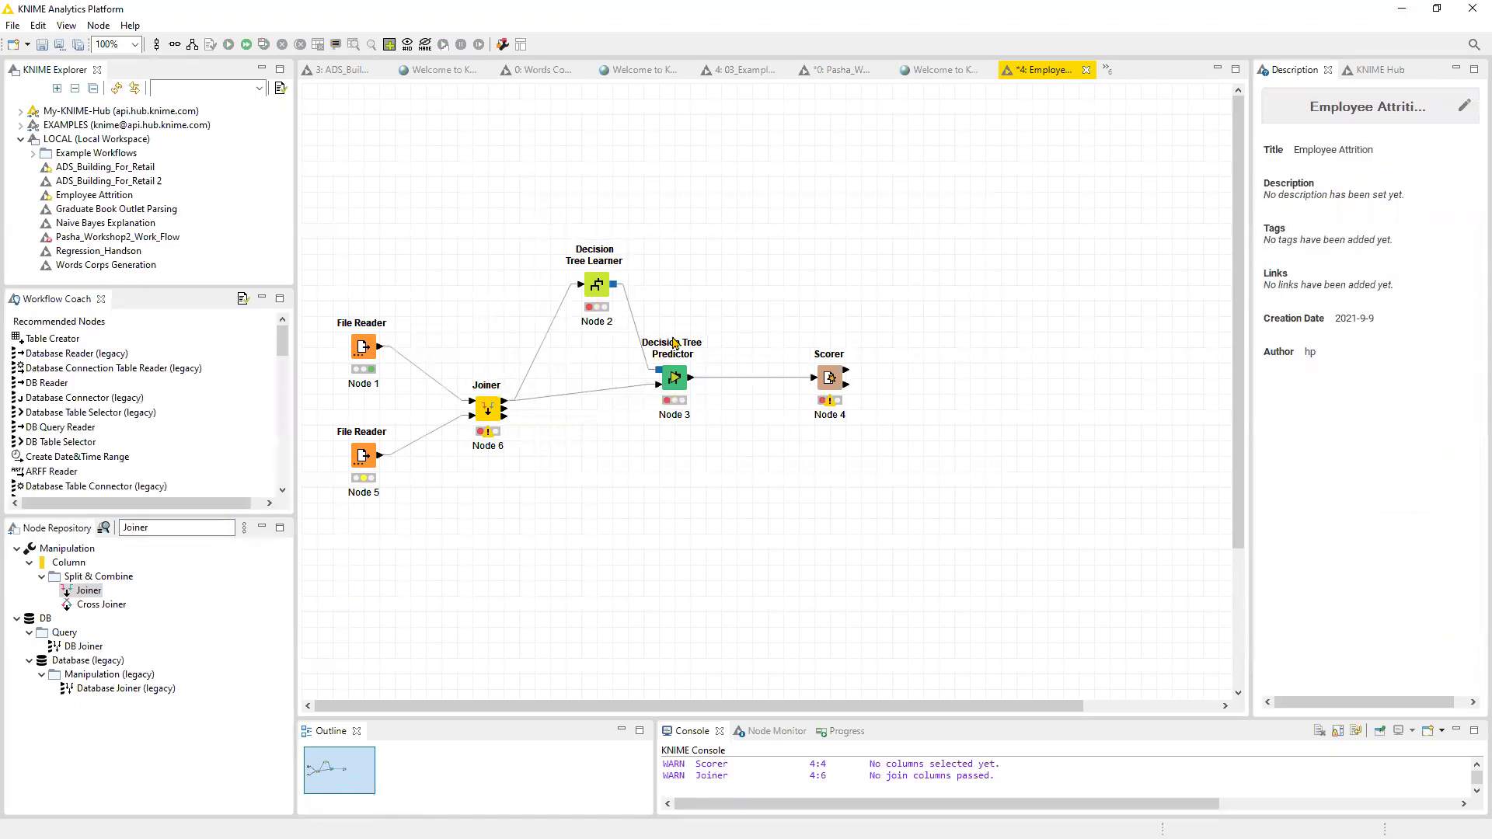
# Move the Decision Tree Learner, Predictor and Scorer together farther right and down, and shift the Joiner slightly right.
pyautogui.click(596, 288)
pyautogui.keyDown('ctrl'); pyautogui.click(673, 378); pyautogui.keyUp('ctrl')
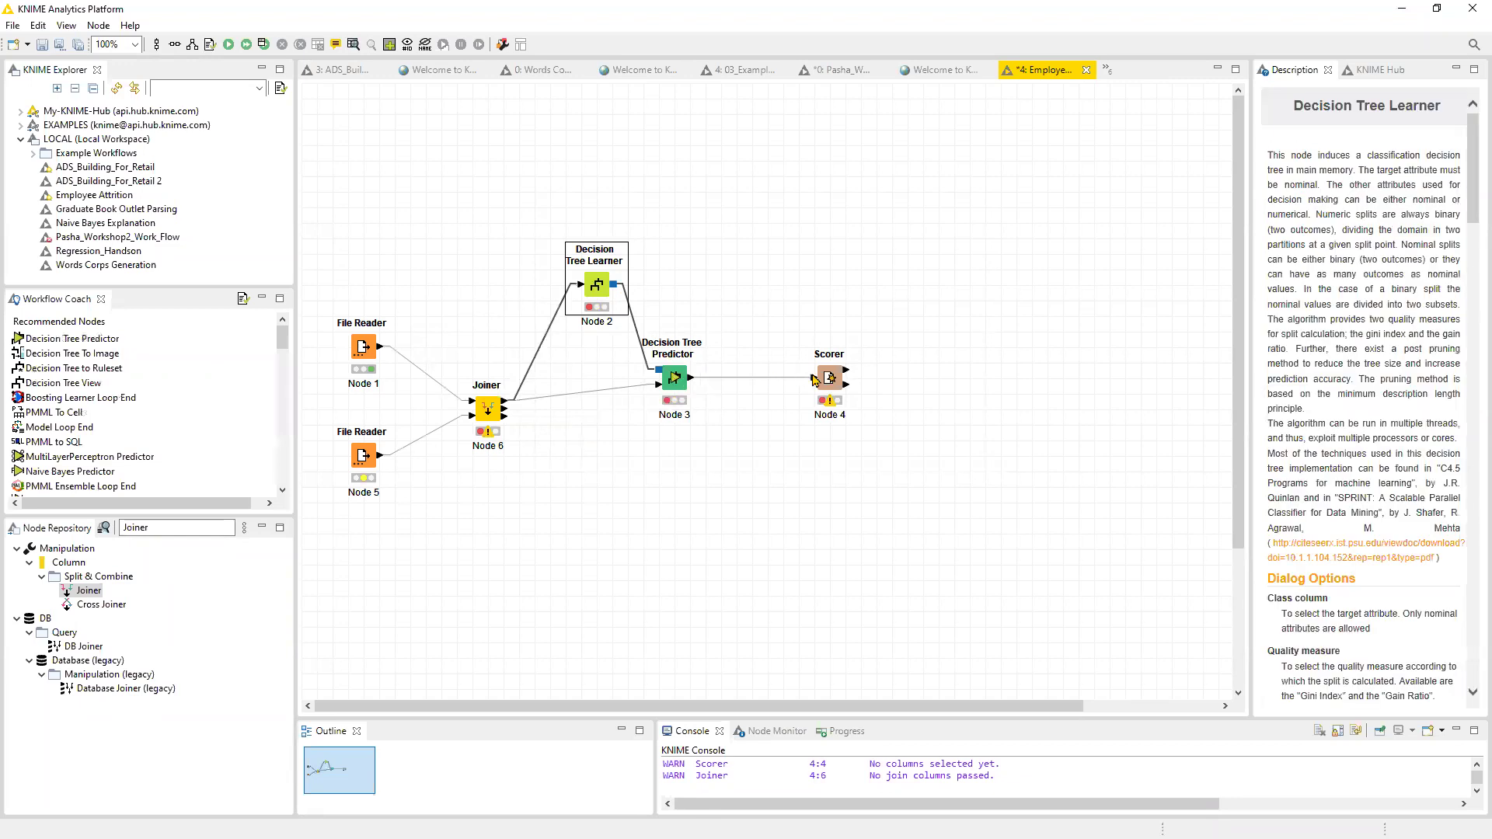
pyautogui.keyDown('ctrl'); pyautogui.click(833, 382); pyautogui.keyUp('ctrl')
pyautogui.moveTo(830, 389); pyautogui.dragTo(970, 451)
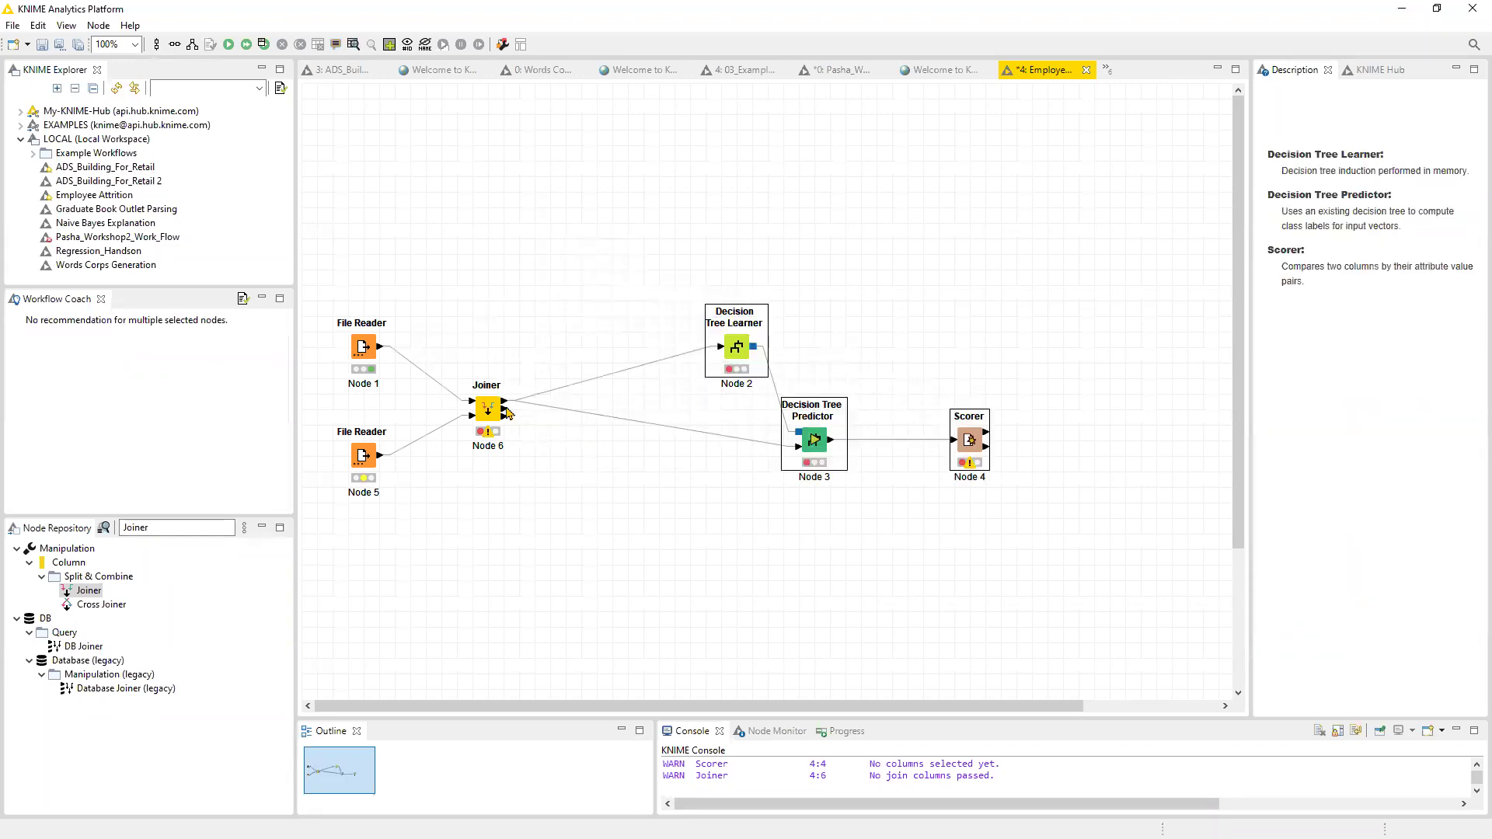
pyautogui.click(487, 409)
pyautogui.moveTo(527, 408); pyautogui.dragTo(529, 409)
pyautogui.click(583, 506)
# Review the column preview of EmployeeData.csv in the upper File Reader's configuration and leave it without changes.
pyautogui.click(359, 461)
pyautogui.rightClick(372, 347)
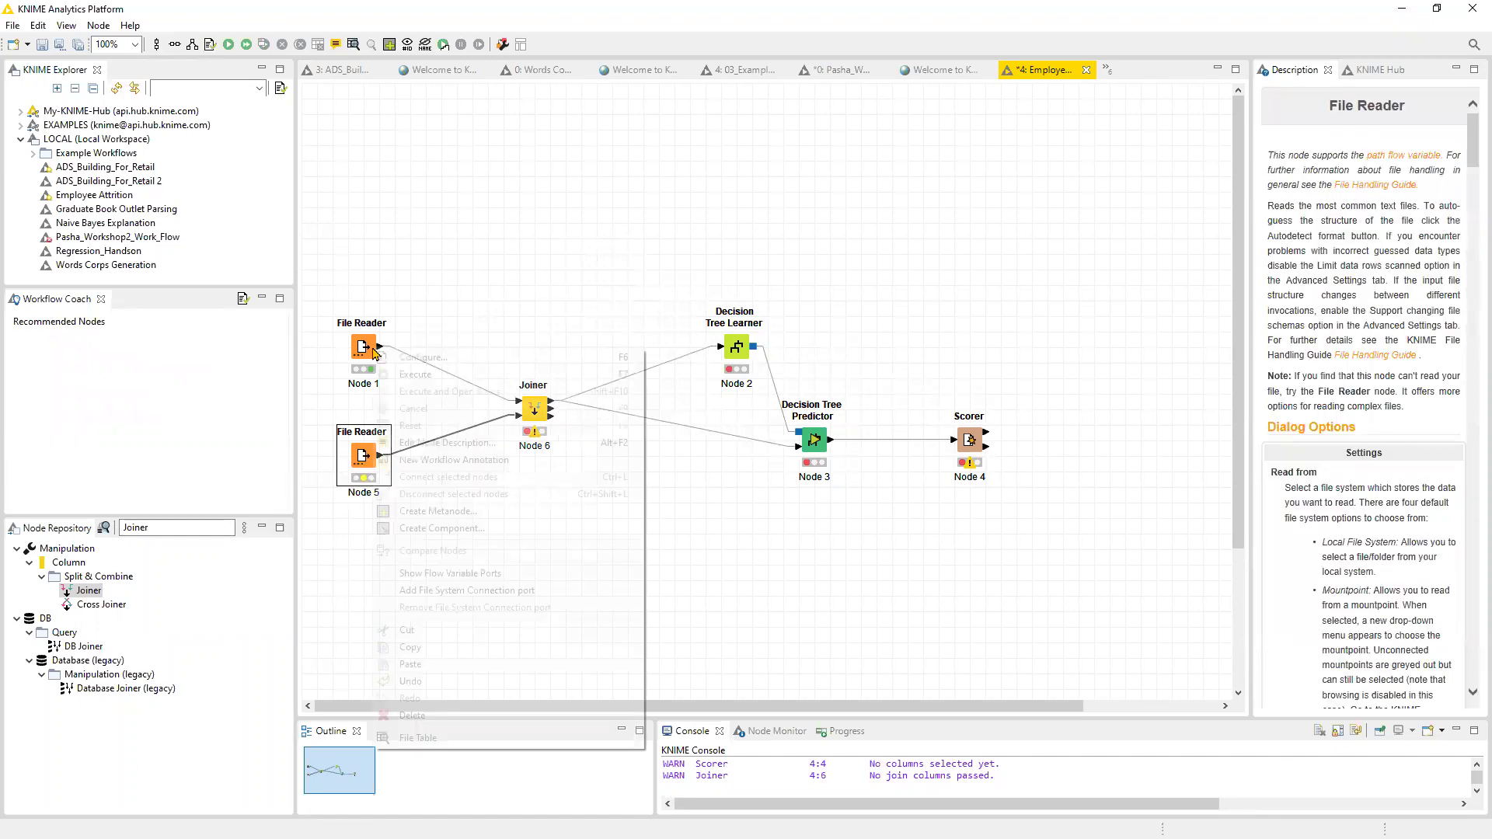
pyautogui.press('Return')
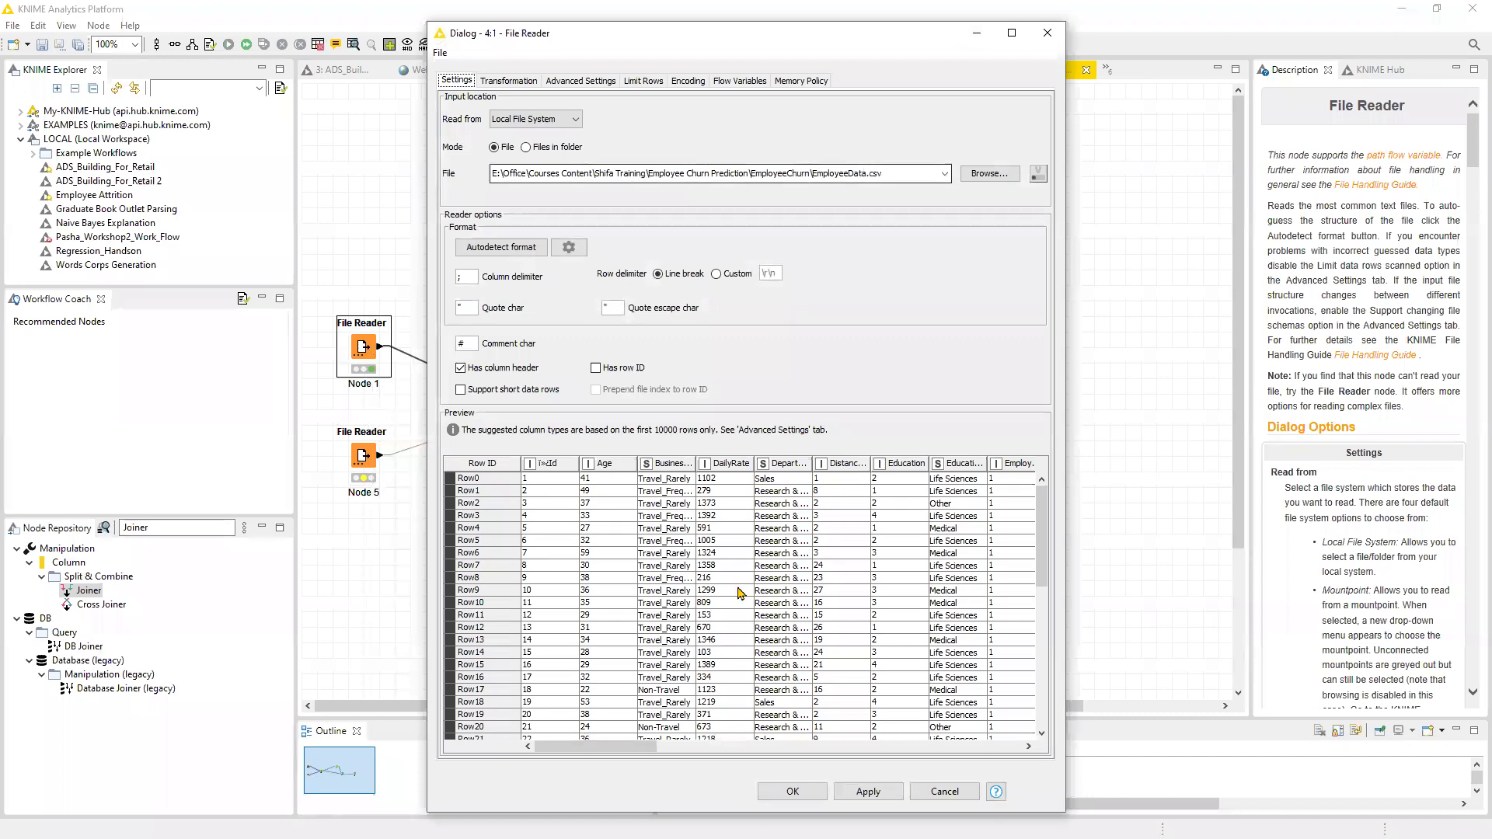
pyautogui.moveTo(618, 749); pyautogui.dragTo(649, 748)
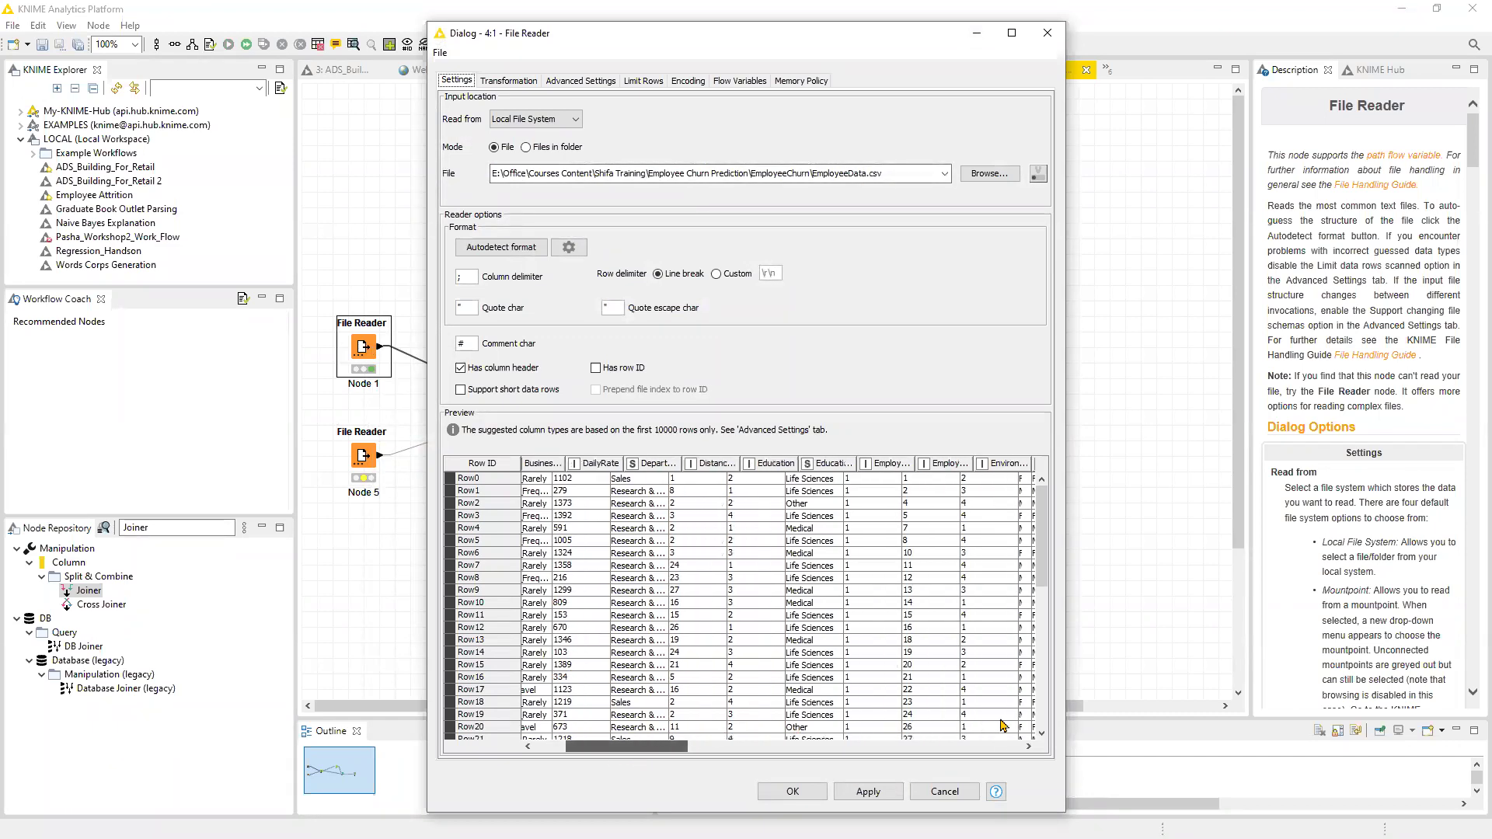
pyautogui.hscroll(6, 1003, 726)
pyautogui.moveTo(956, 744); pyautogui.dragTo(593, 742)
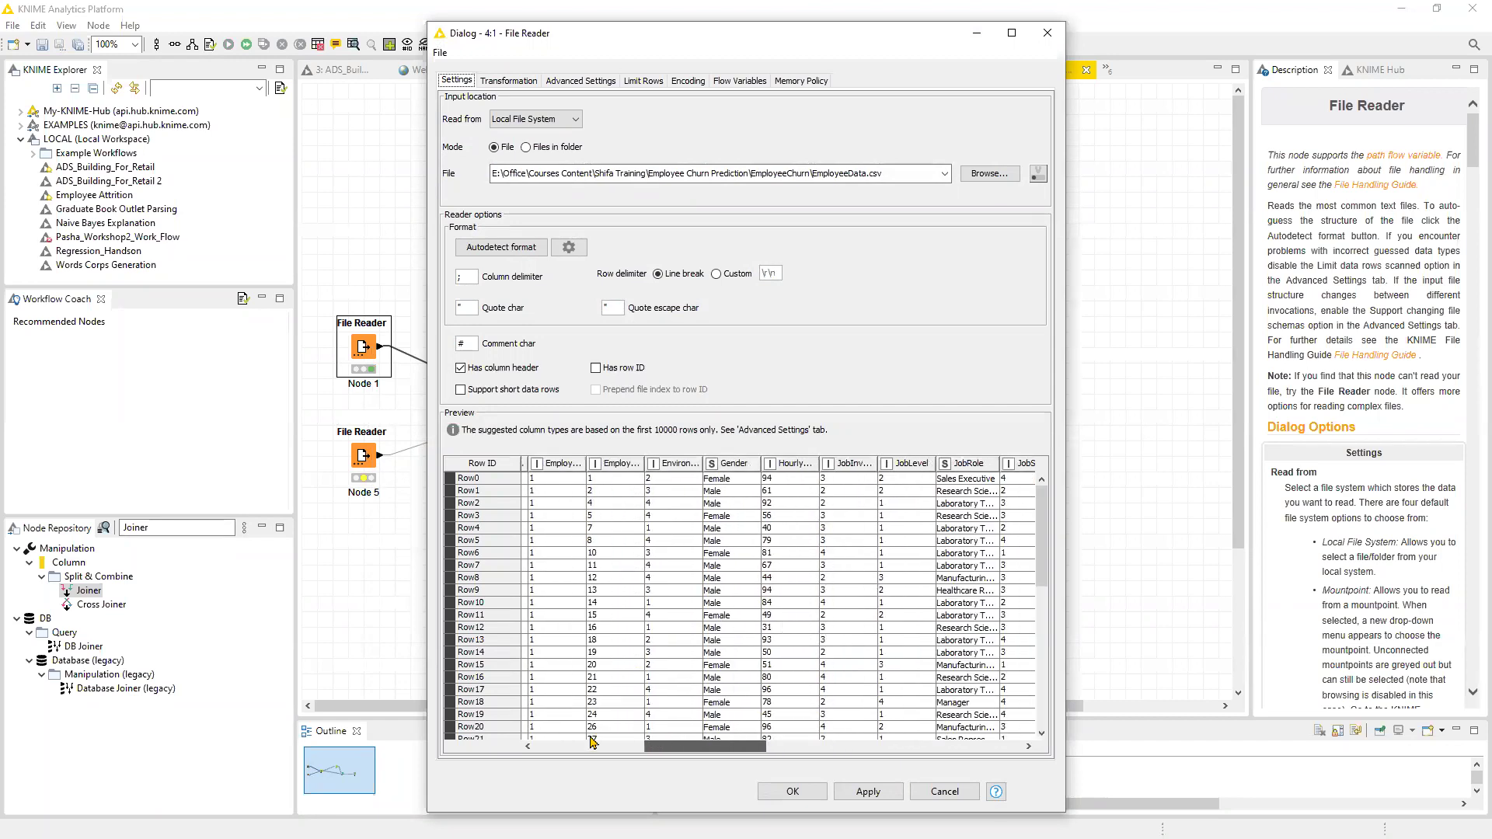
pyautogui.click(593, 742)
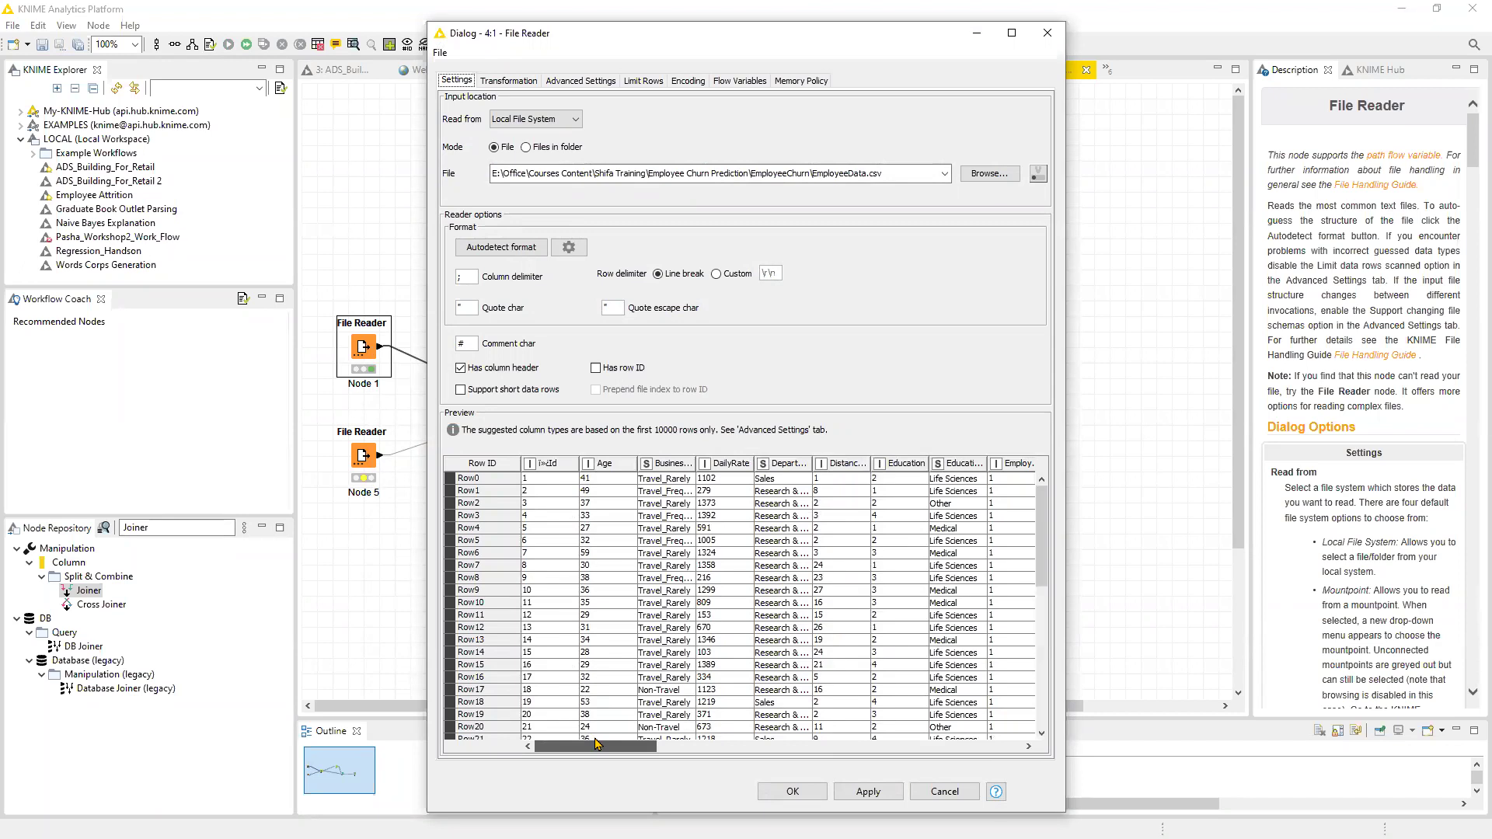
pyautogui.click(945, 791)
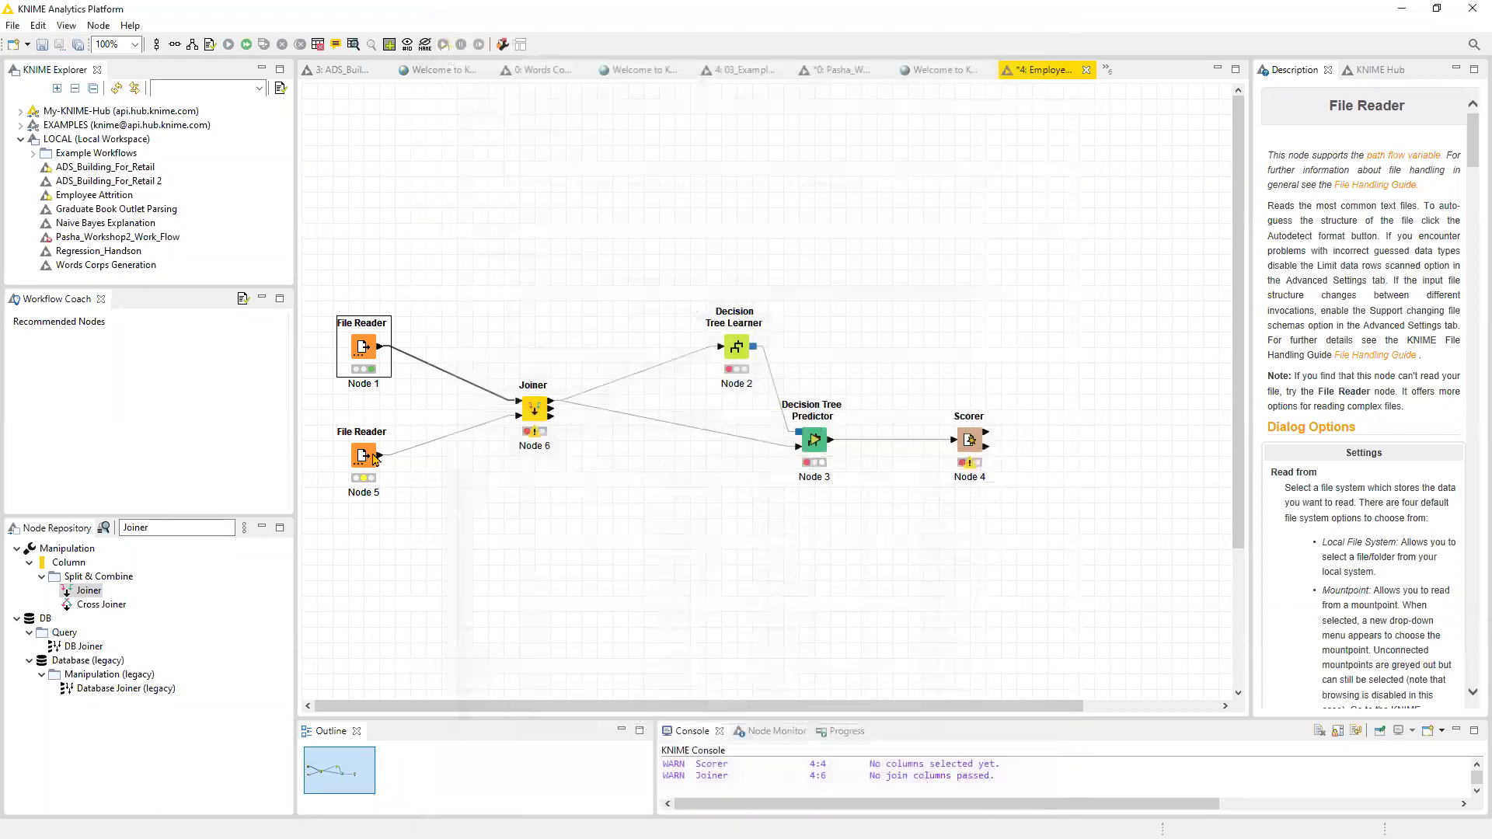
# Set the lower File Reader to read EmployeeAttritionLabels.csv from the EmployeeChurn folder and execute the node.
pyautogui.doubleClick(369, 457)
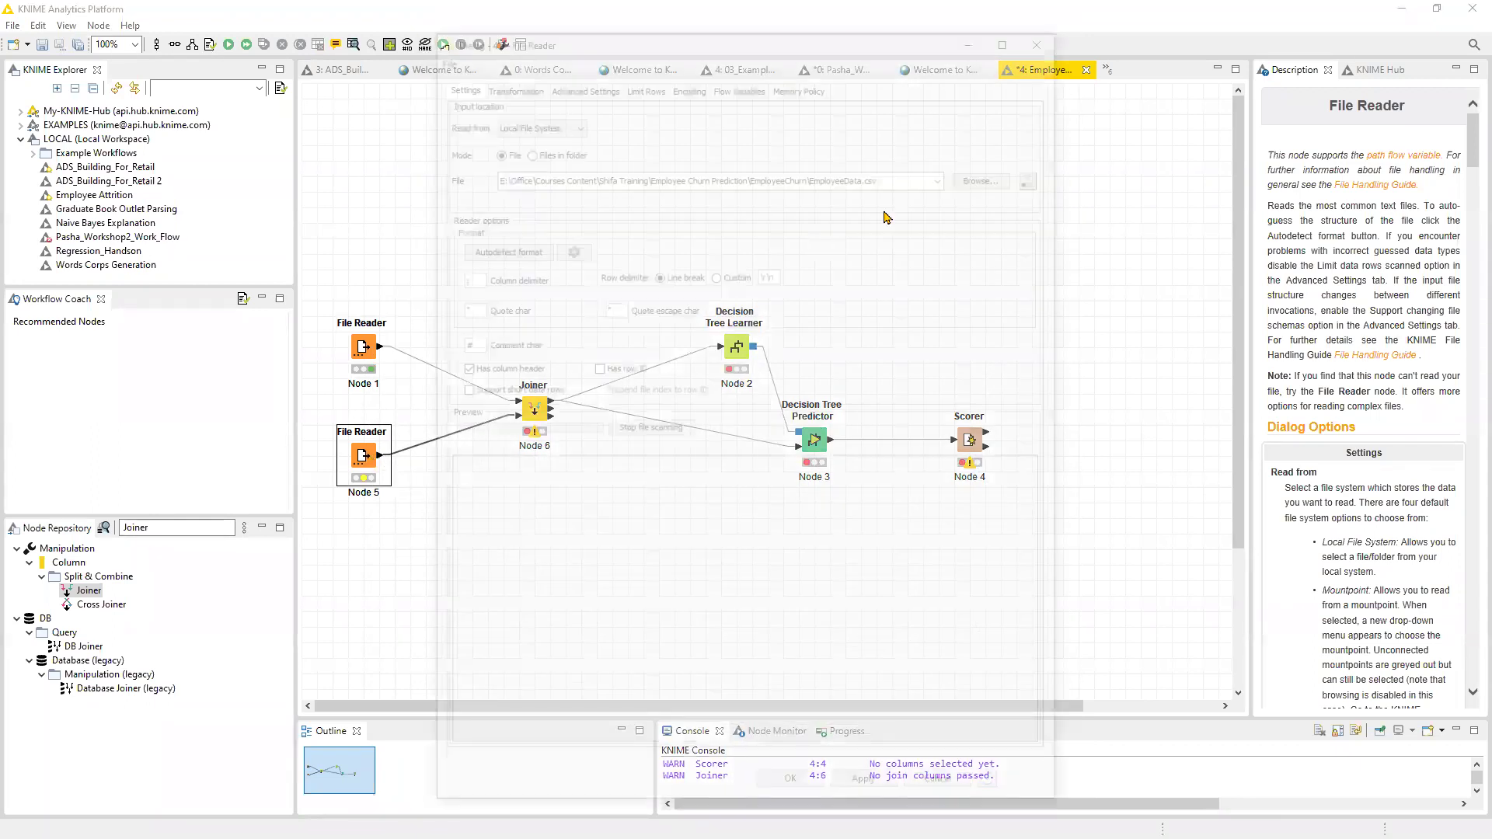
pyautogui.click(978, 180)
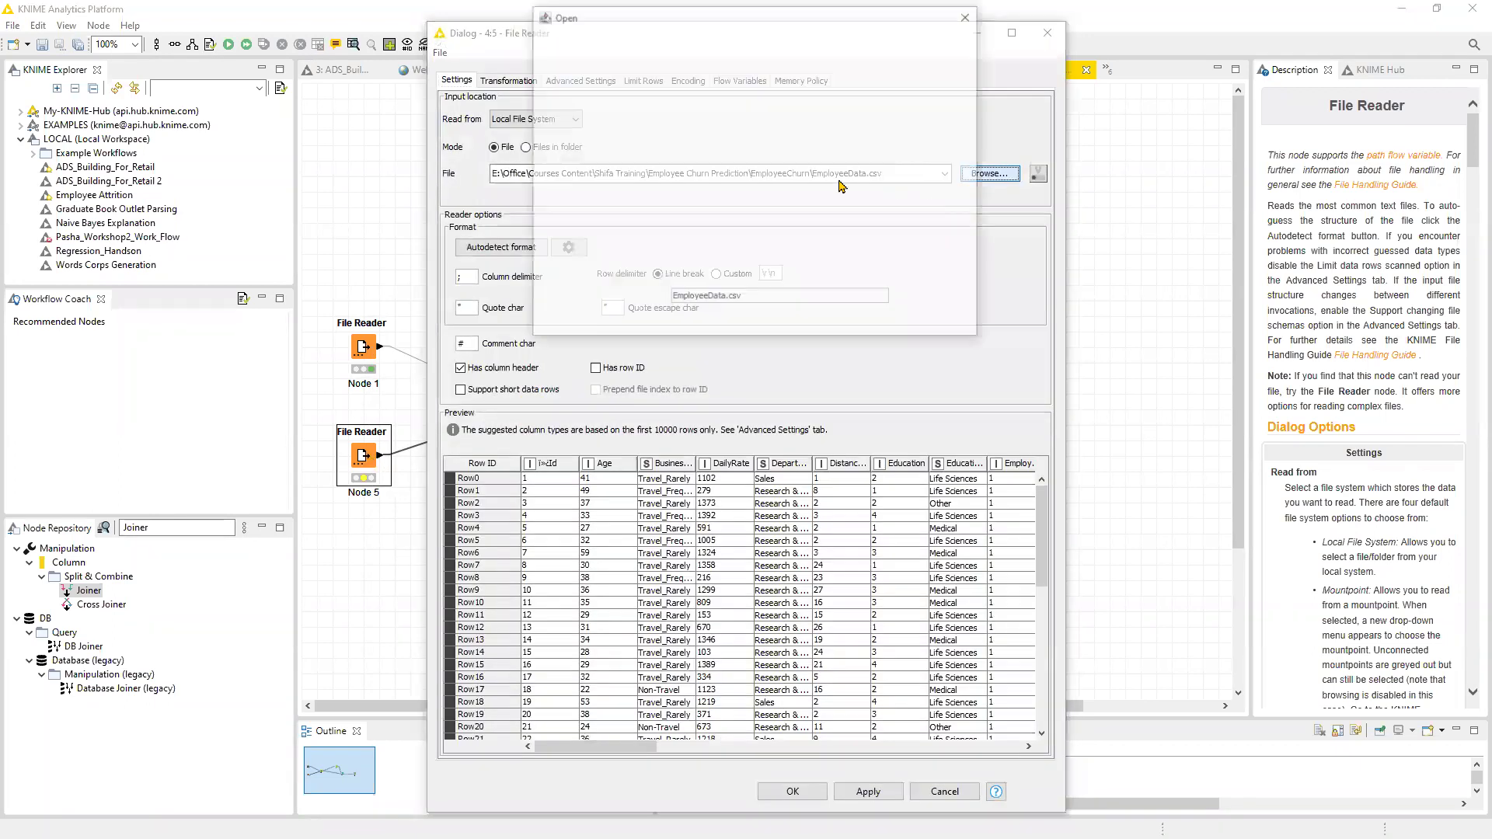
pyautogui.doubleClick(675, 94)
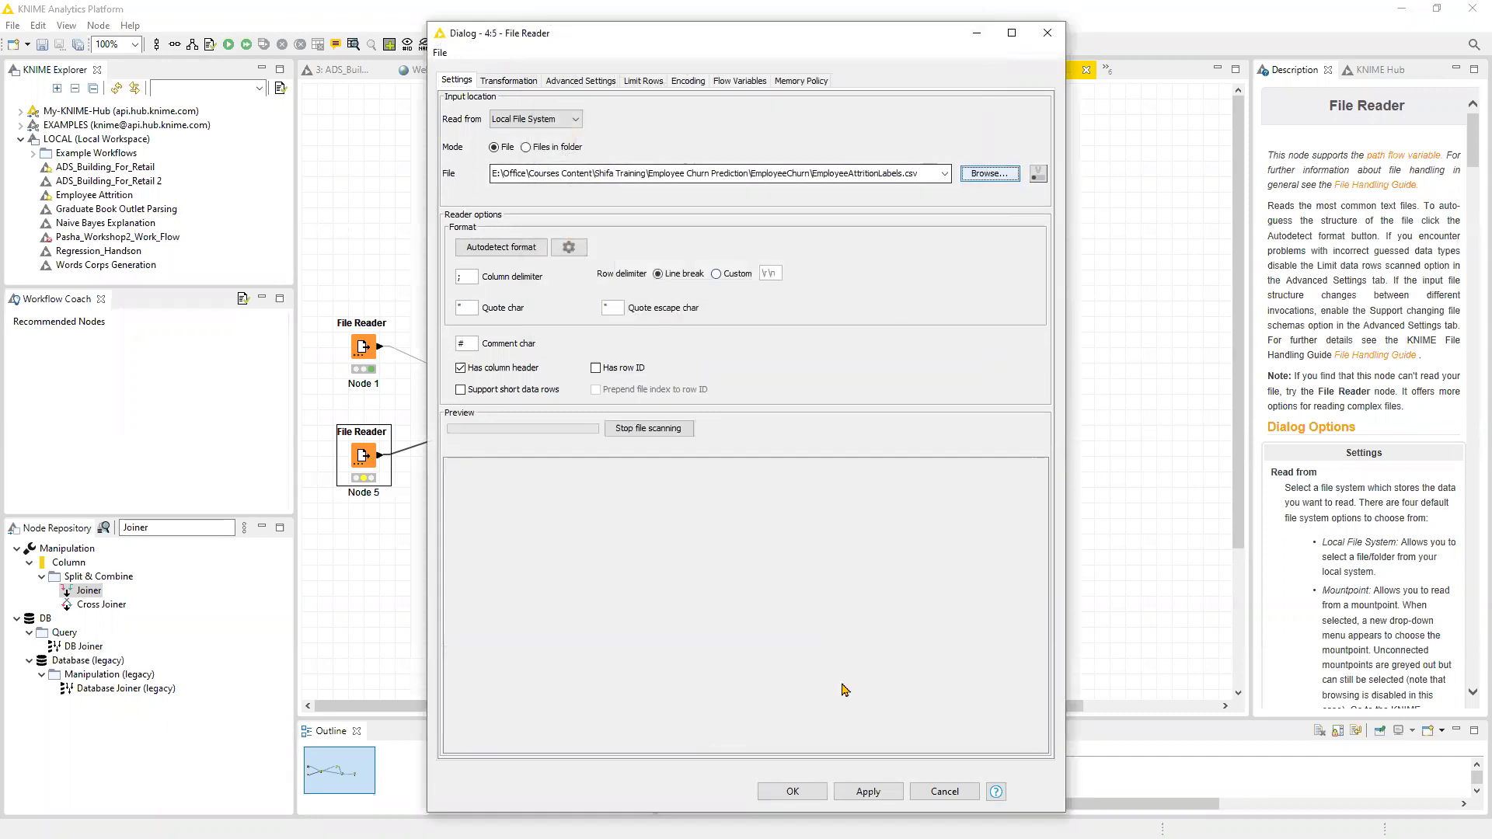
pyautogui.click(792, 791)
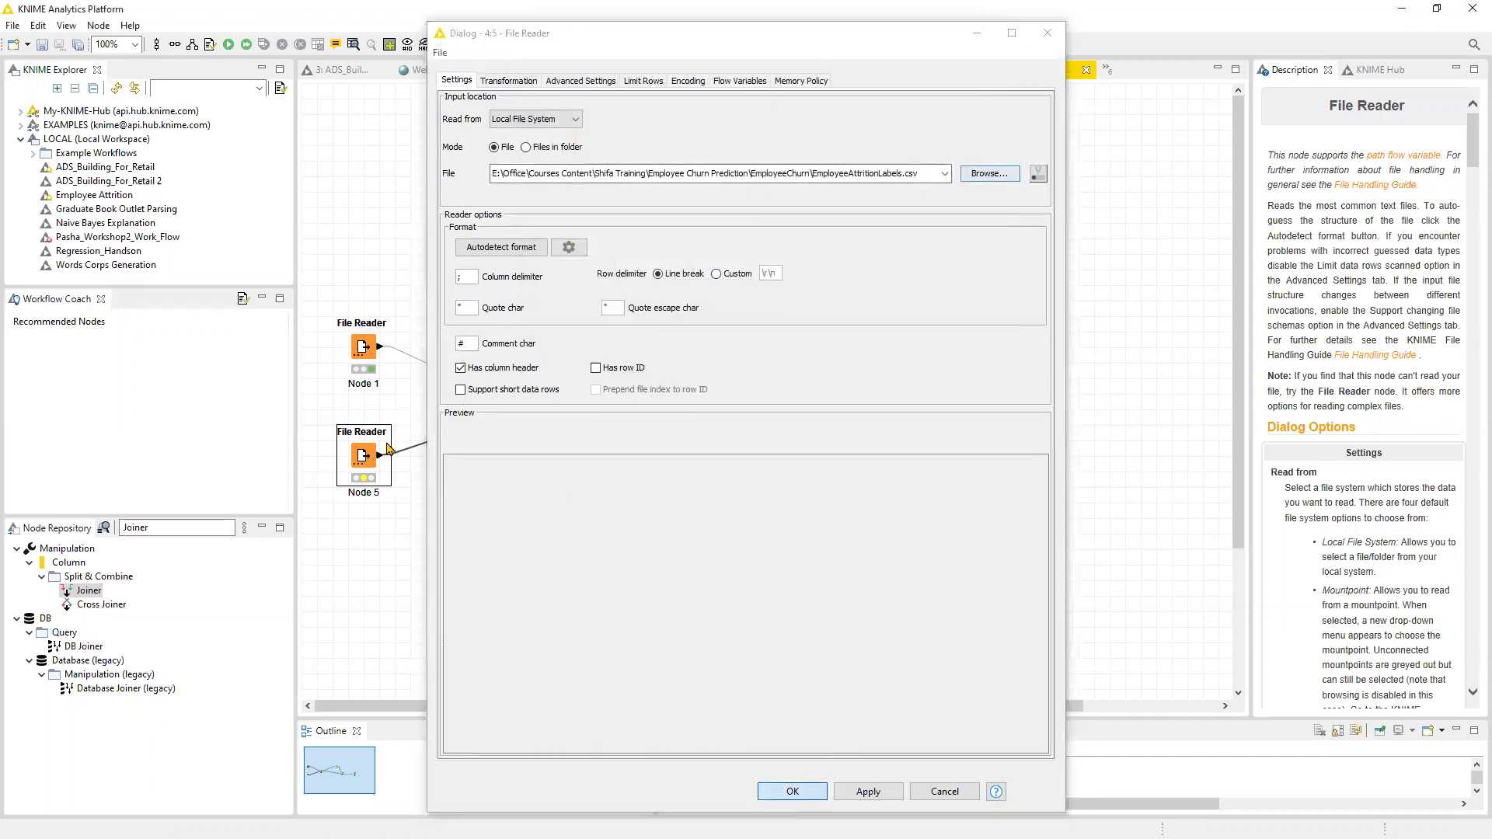
pyautogui.rightClick(364, 465)
pyautogui.click(411, 86)
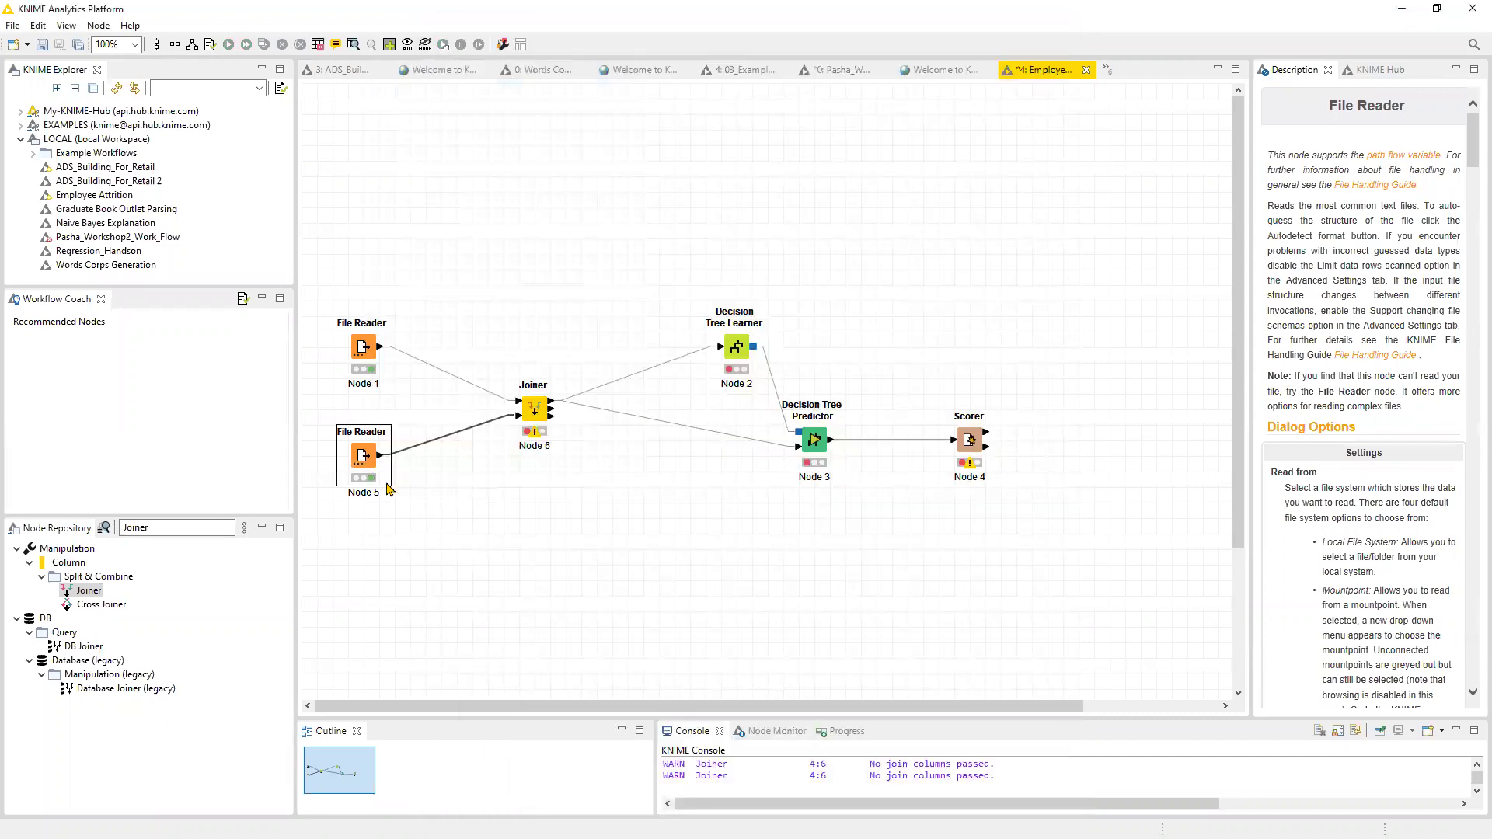
# Configure the Joiner to match the Id column of the left table with the Id column of the right table, and execute it.
pyautogui.click(536, 412)
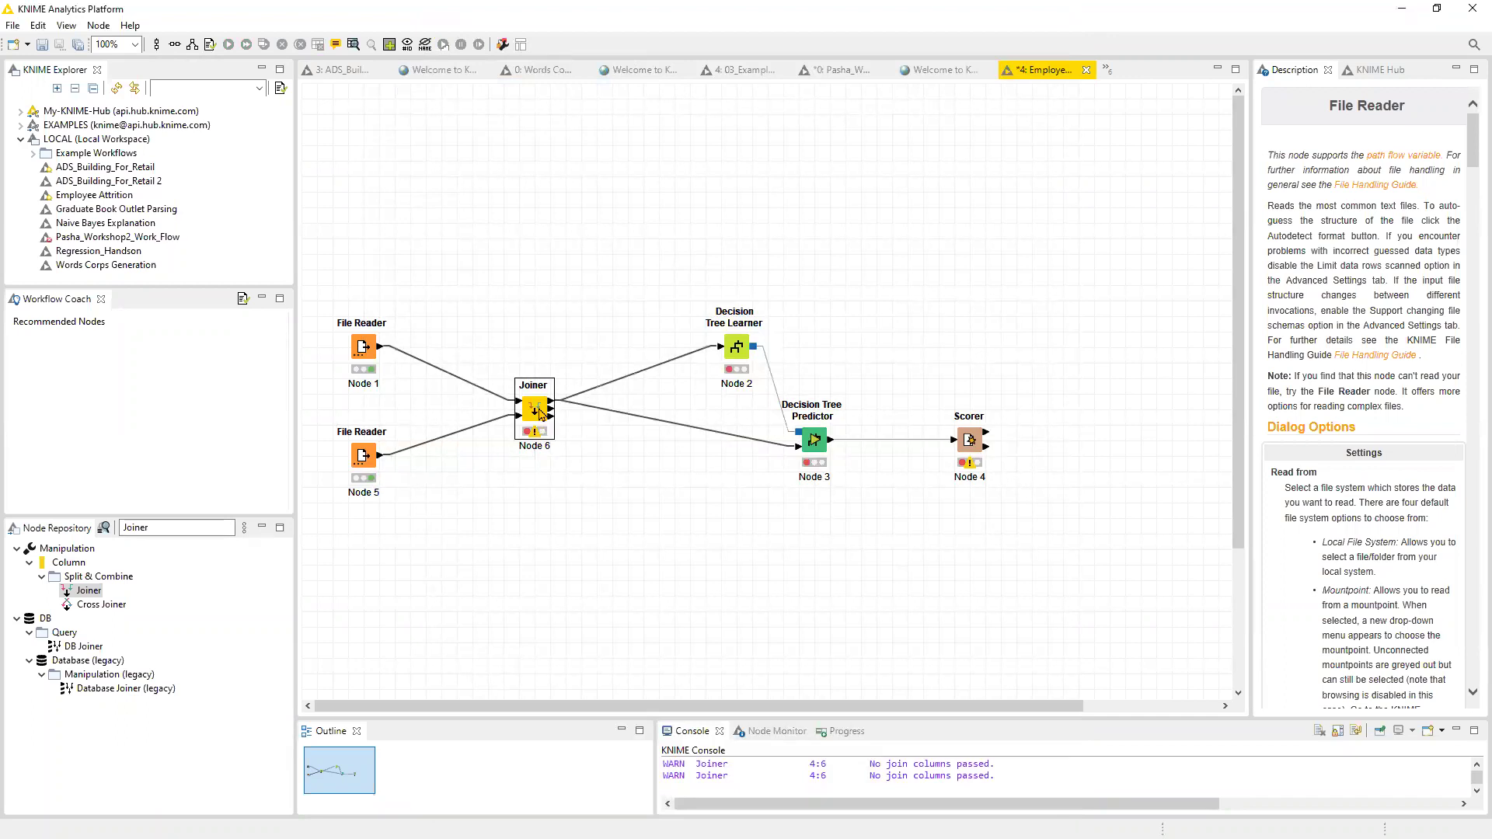
pyautogui.doubleClick(536, 412)
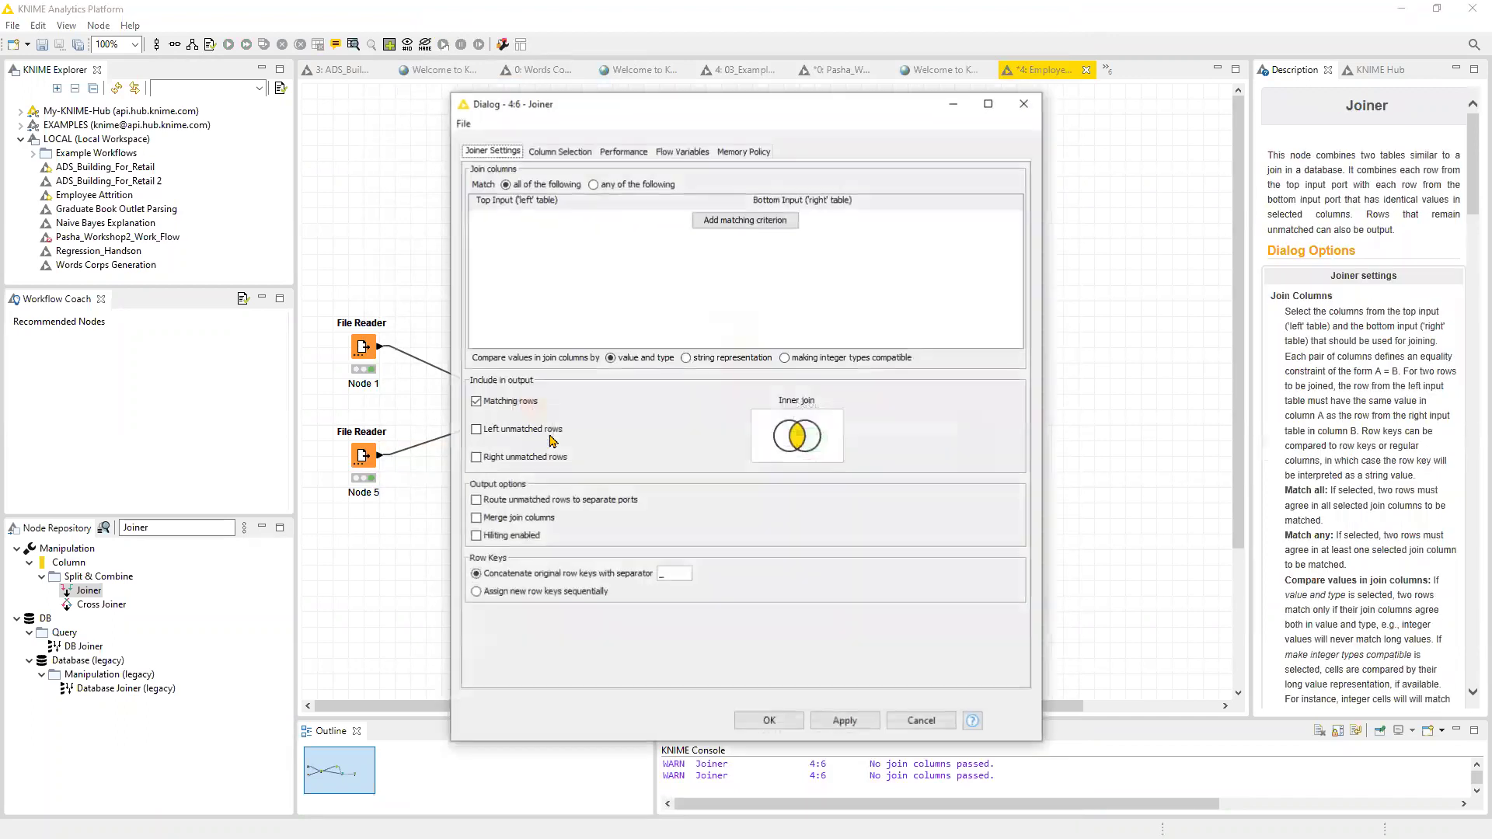
pyautogui.click(747, 221)
pyautogui.click(678, 220)
pyautogui.click(667, 248)
pyautogui.click(804, 221)
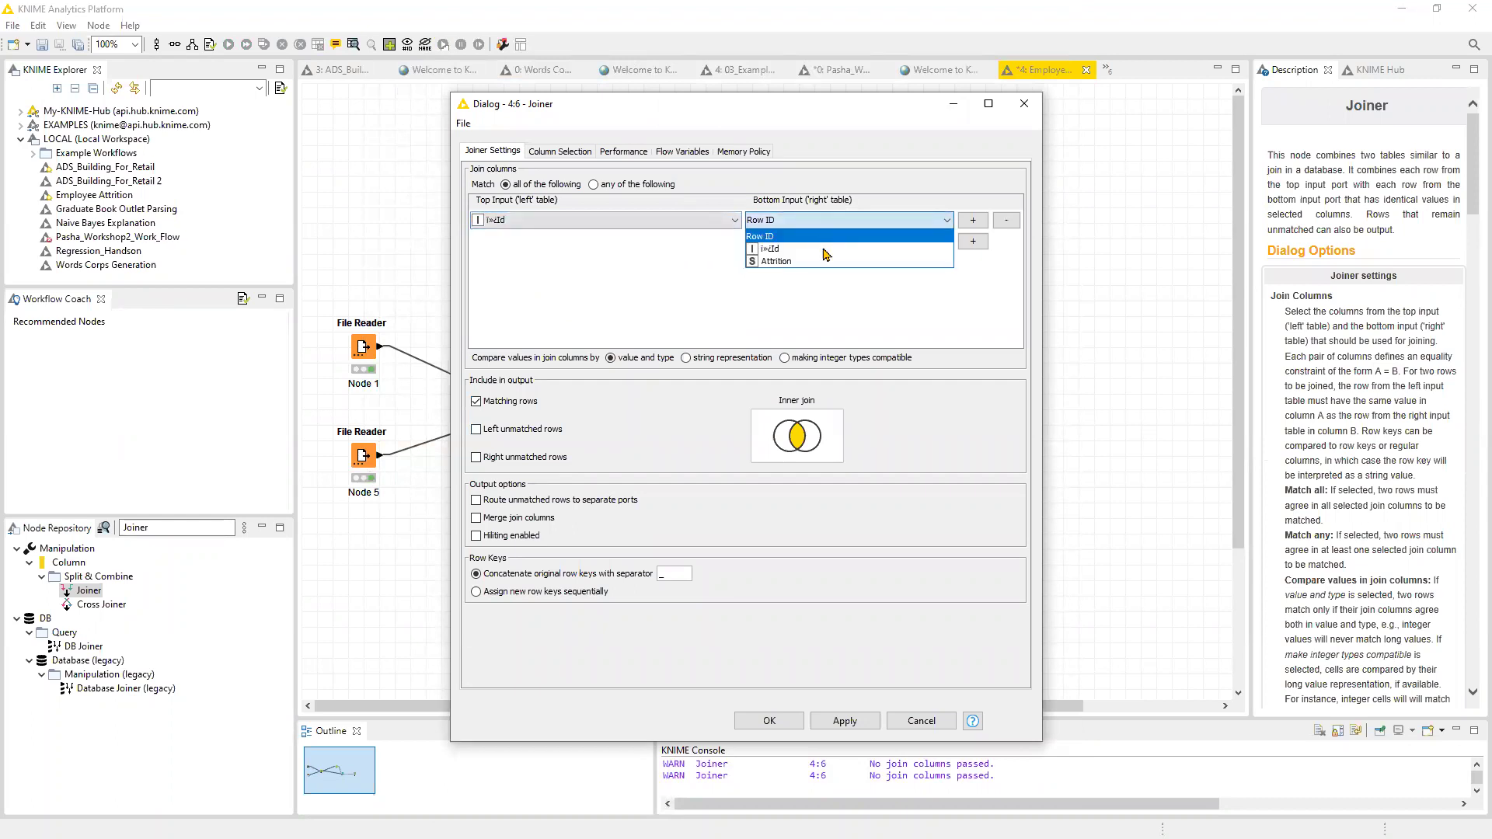
pyautogui.click(825, 253)
pyautogui.click(754, 720)
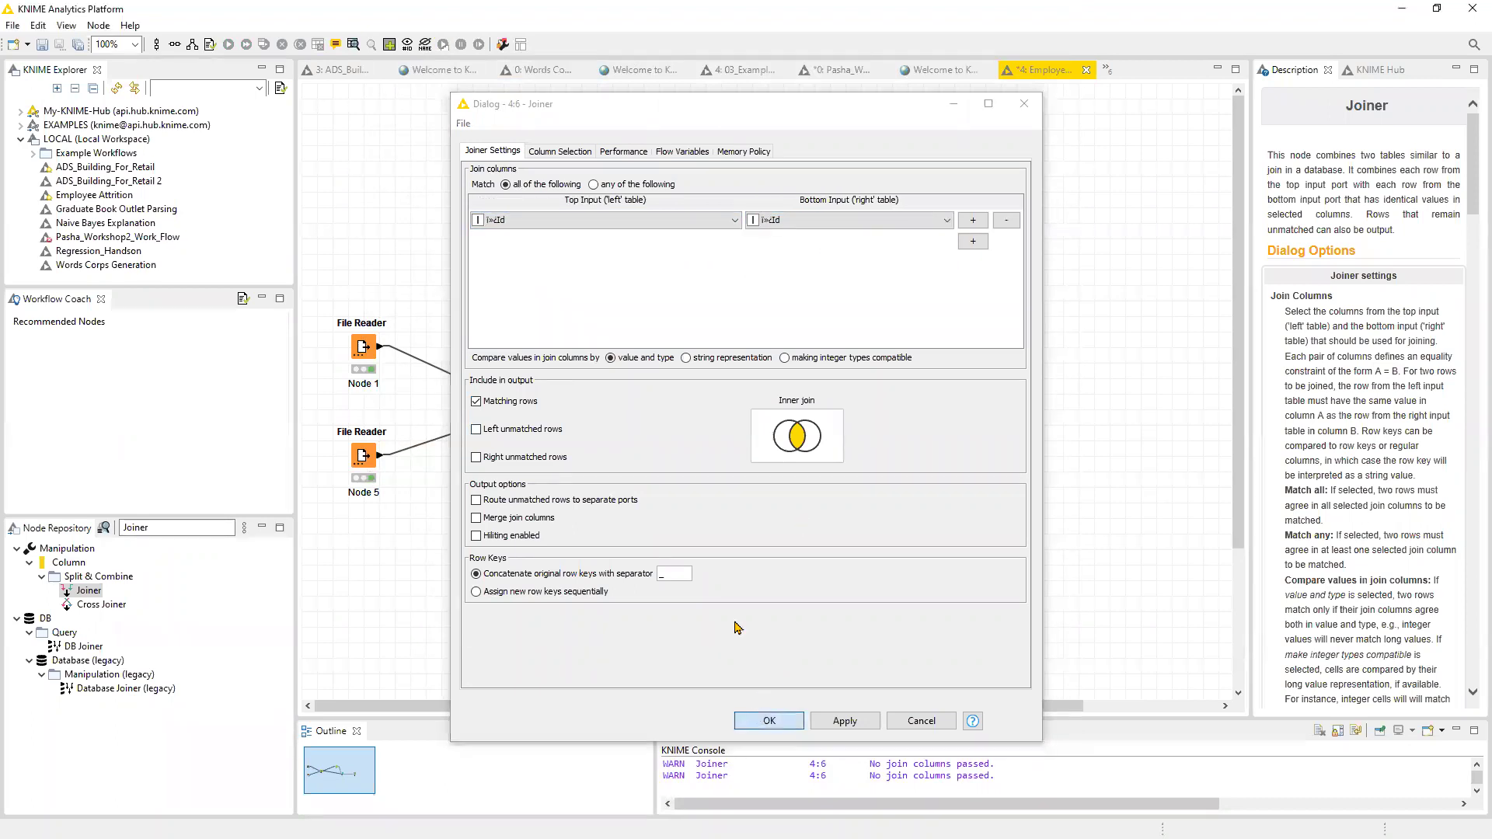
pyautogui.rightClick(535, 411)
pyautogui.click(568, 442)
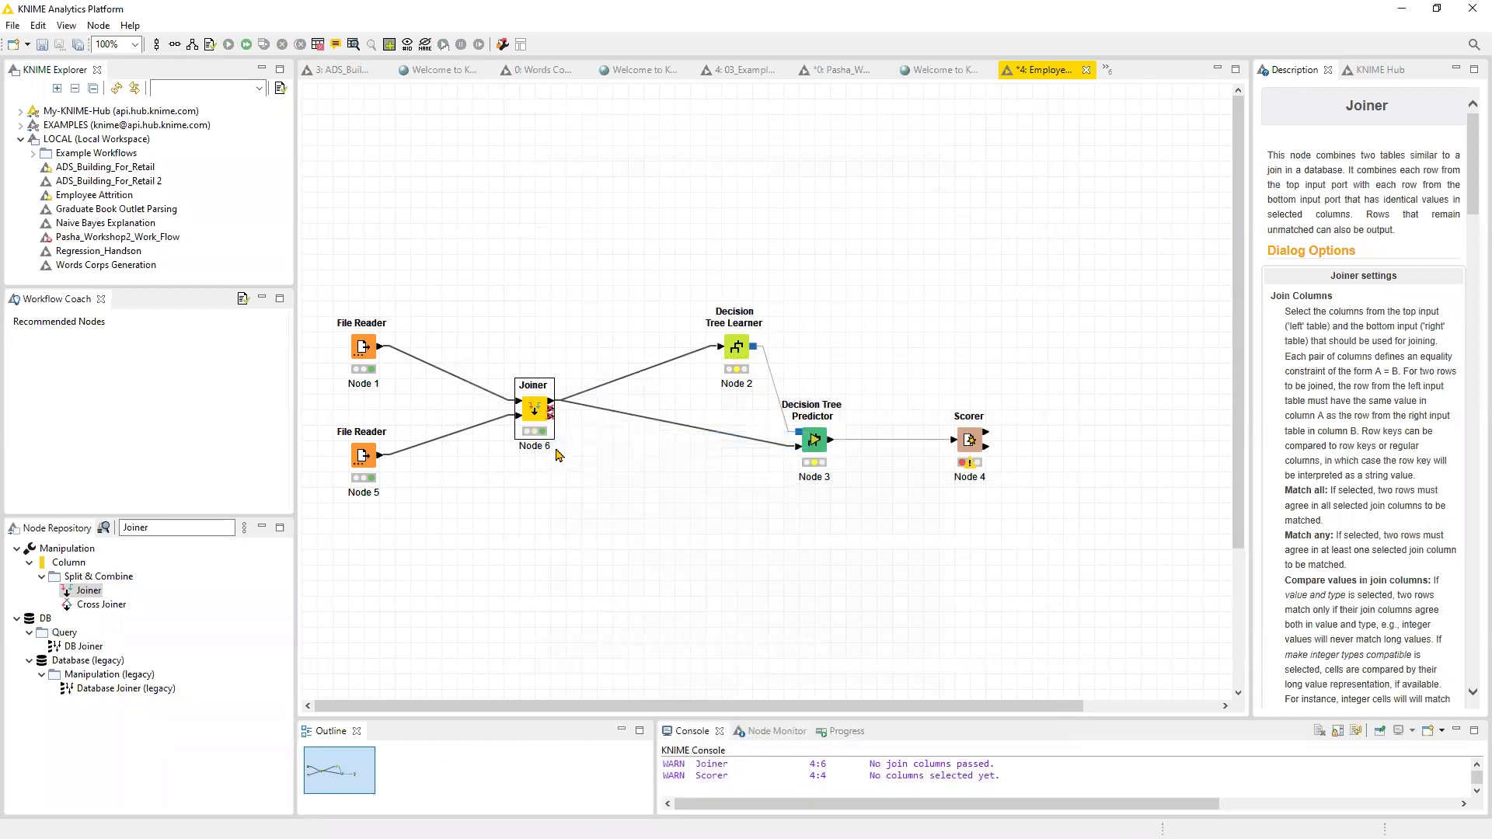
# Examine the Joiner's join result table, checking the duplicate Id column and the Attrition column for each row.
pyautogui.rightClick(533, 411)
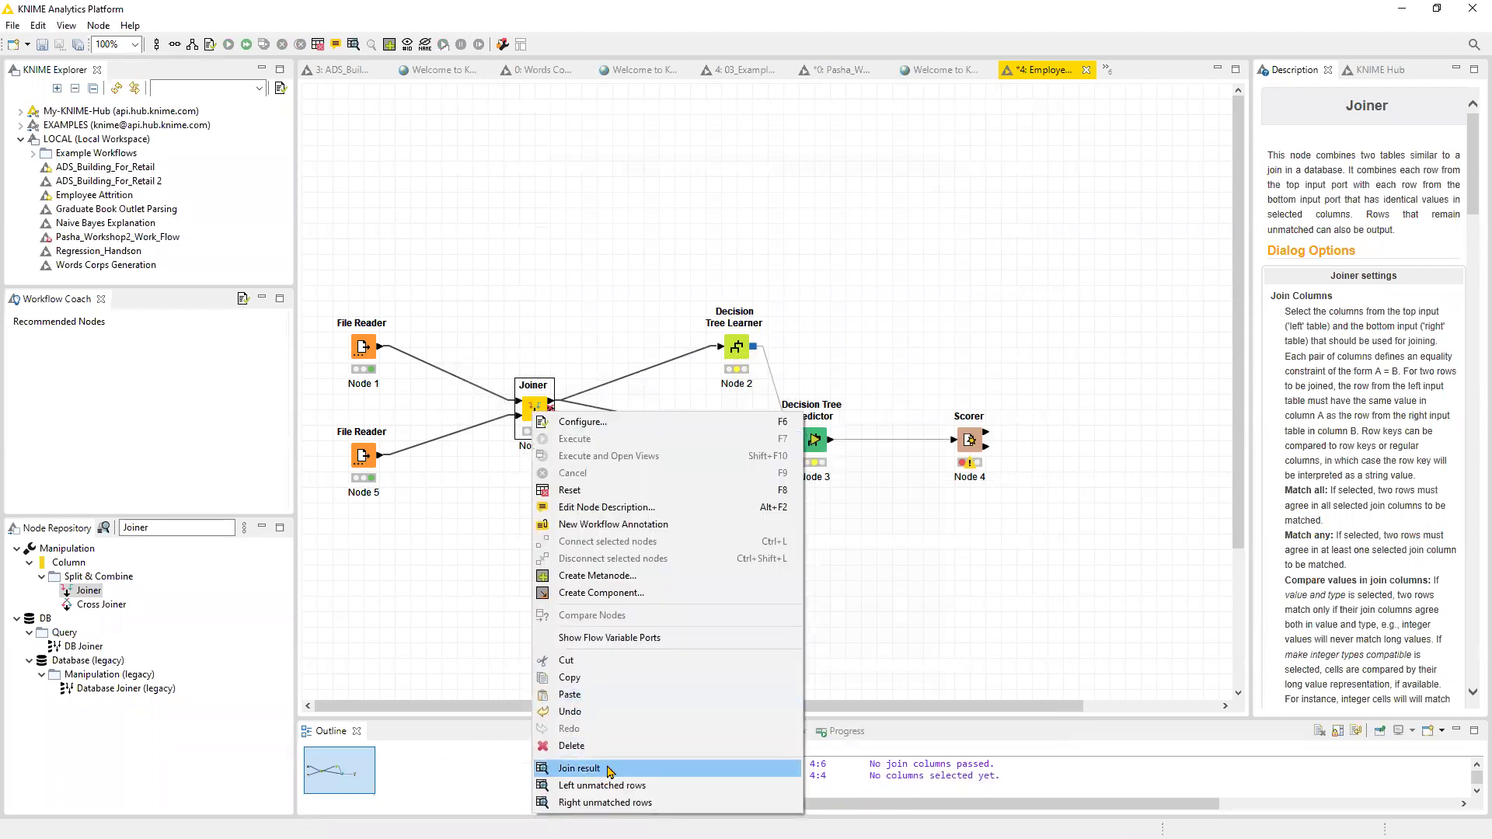
pyautogui.click(607, 770)
pyautogui.moveTo(516, 308); pyautogui.dragTo(637, 306)
pyautogui.moveTo(1069, 298)
pyautogui.mouseDown()
pyautogui.moveTo(1138, 300)
pyautogui.moveTo(1051, 301)
pyautogui.mouseUp()
pyautogui.click(1001, 306)
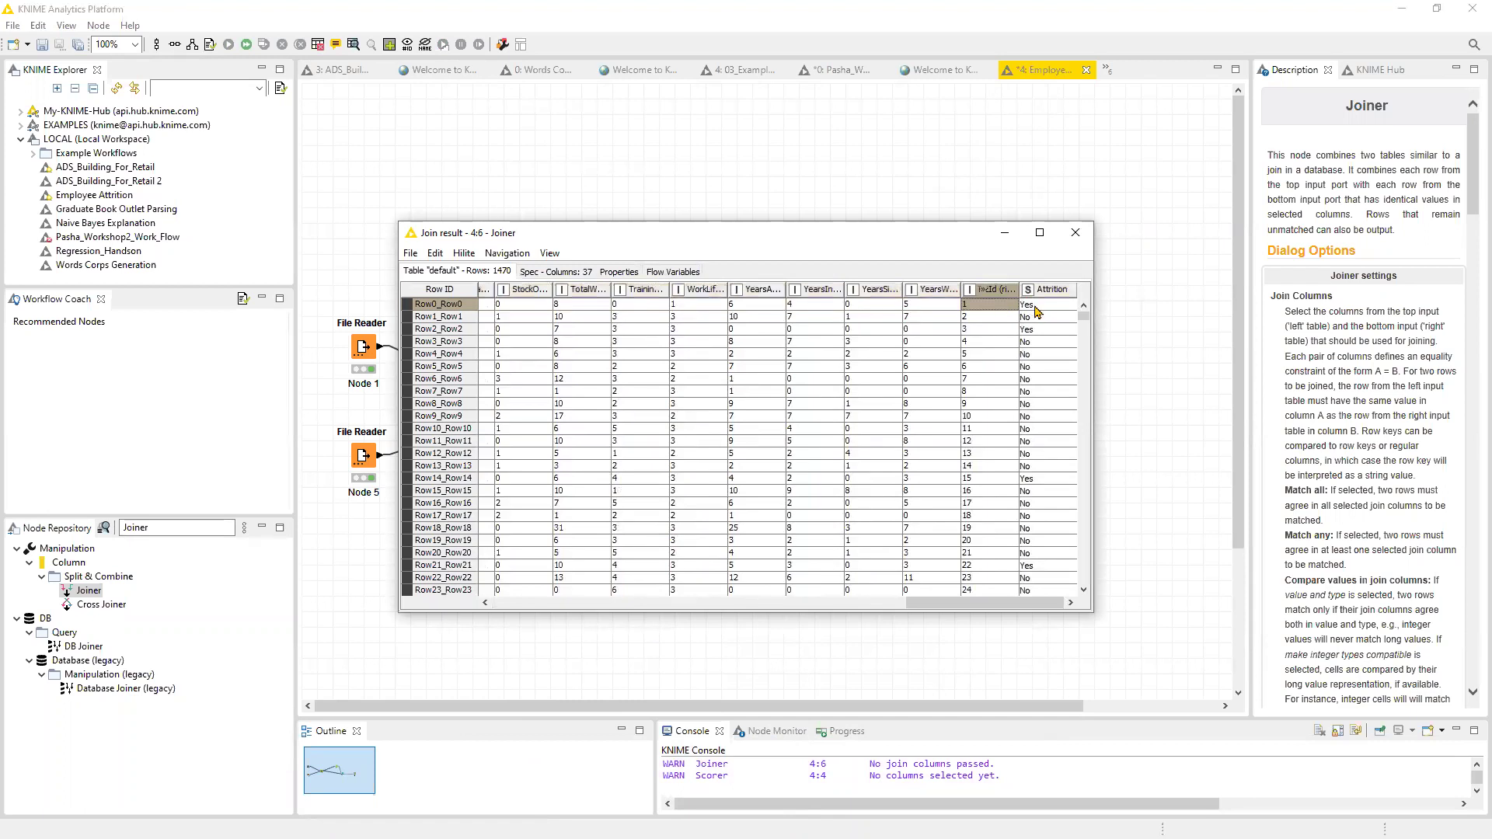
pyautogui.moveTo(1045, 322); pyautogui.dragTo(423, 325)
pyautogui.hotkey('alt', 'F4')
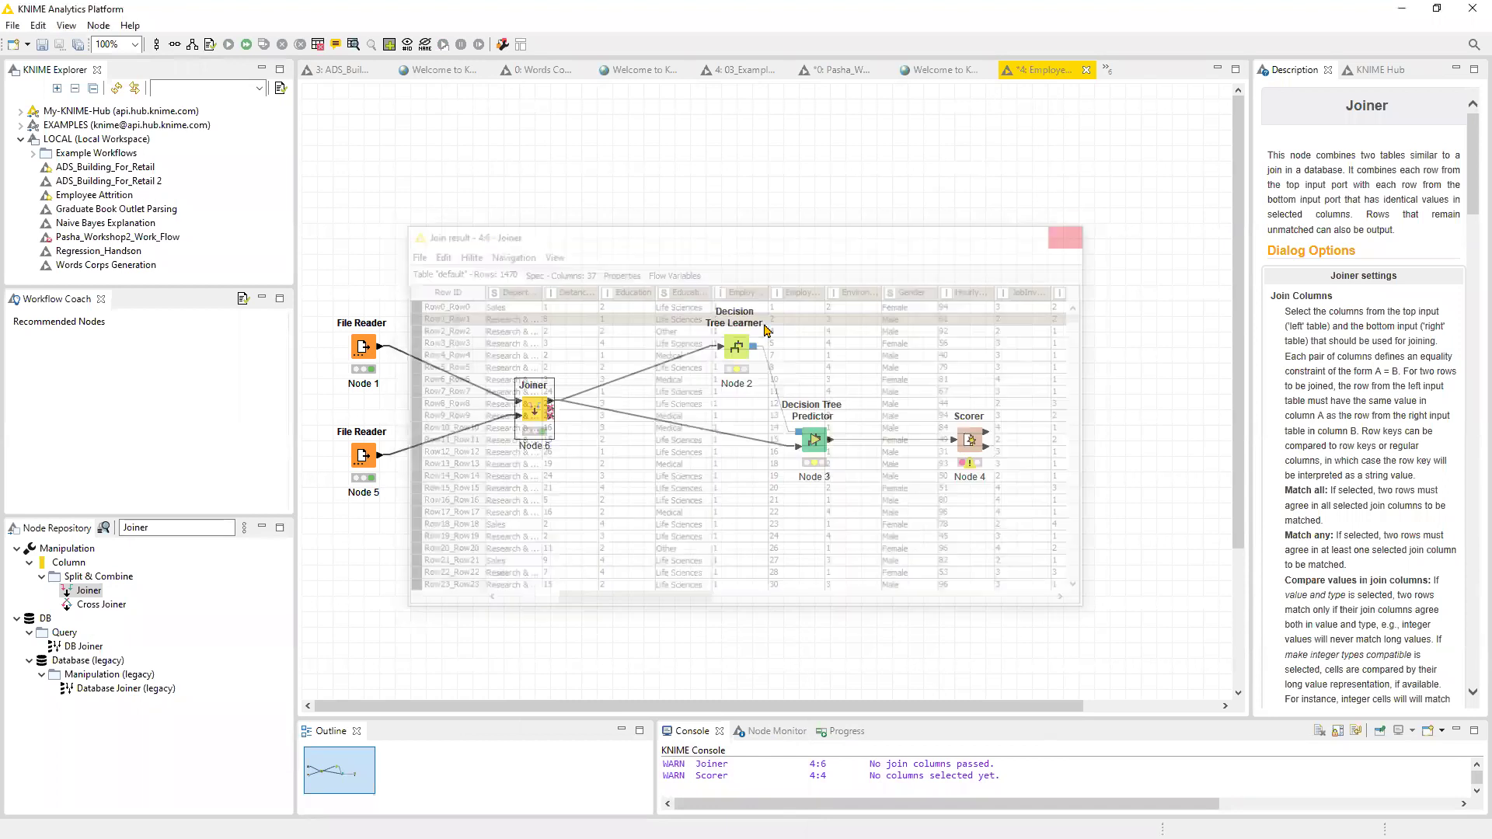
# Set the Decision Tree Learner's class column to Attrition and execute the node with its decision tree view.
pyautogui.press('F6')
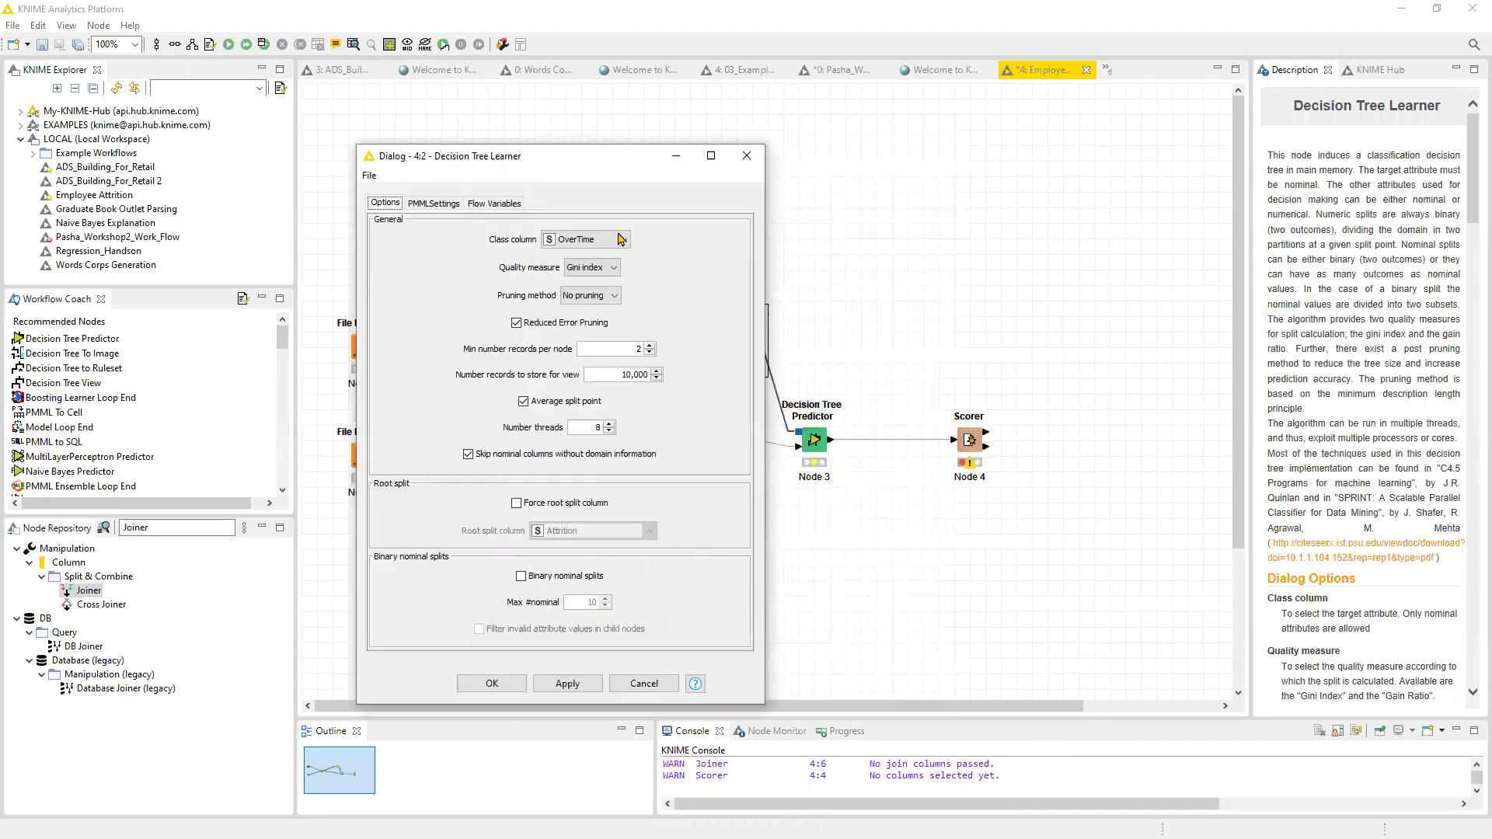
pyautogui.click(617, 238)
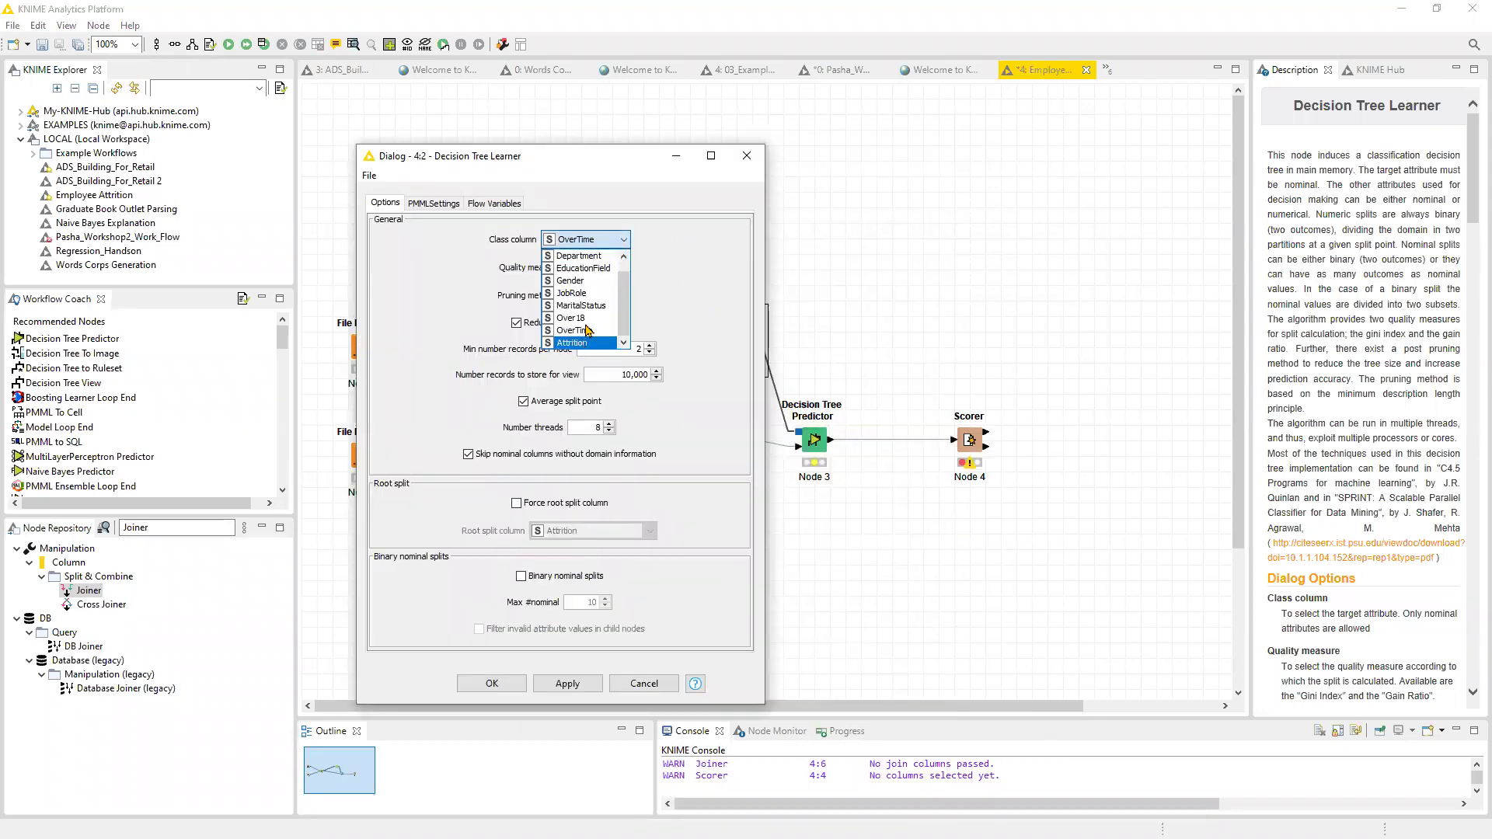
pyautogui.press('Return')
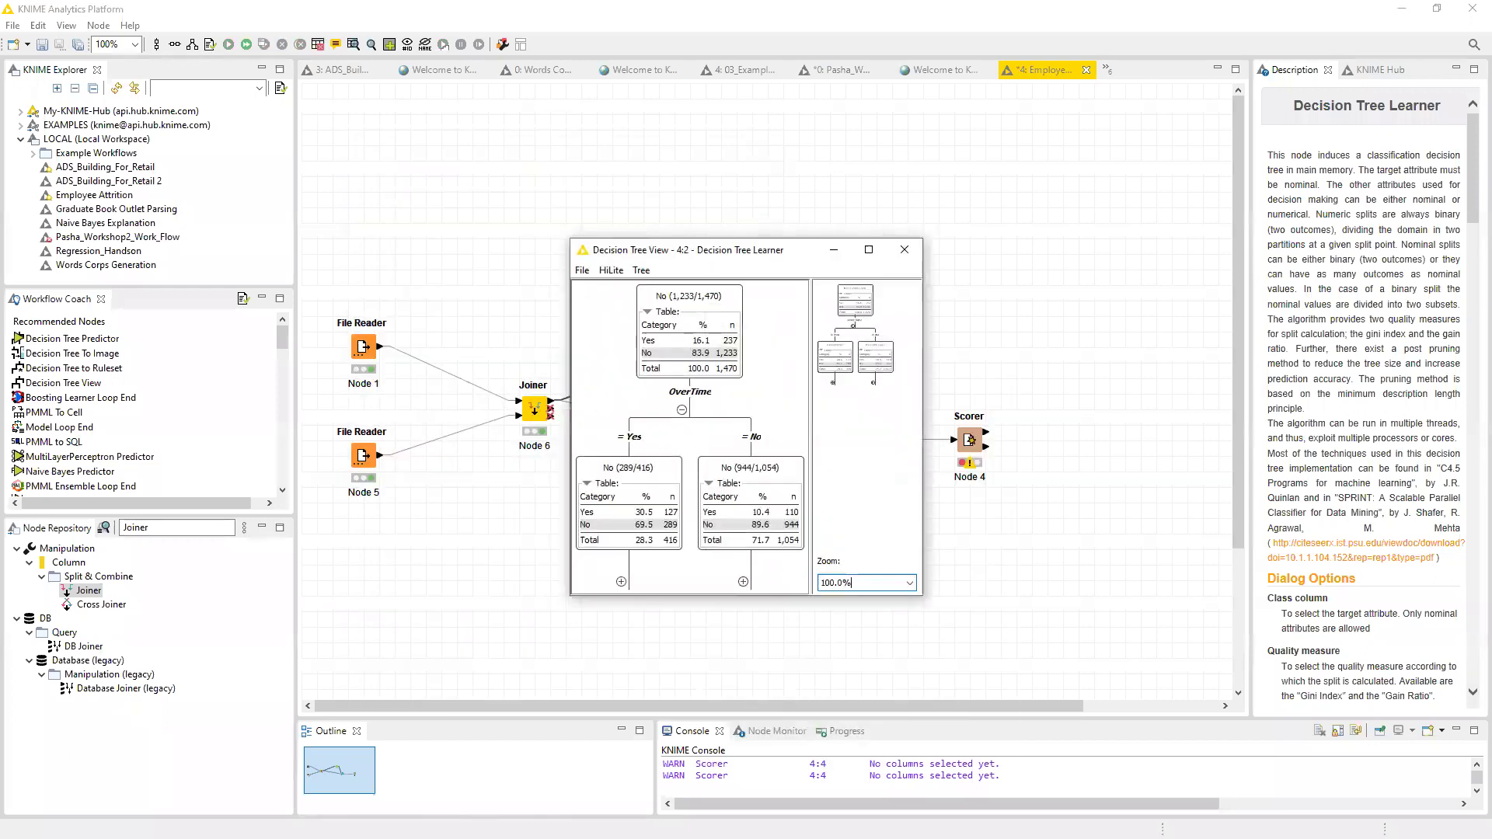
# Maximize the decision tree view and expand the branches under OverTime = Yes to examine their splits, closing the view when done.
pyautogui.click(869, 250)
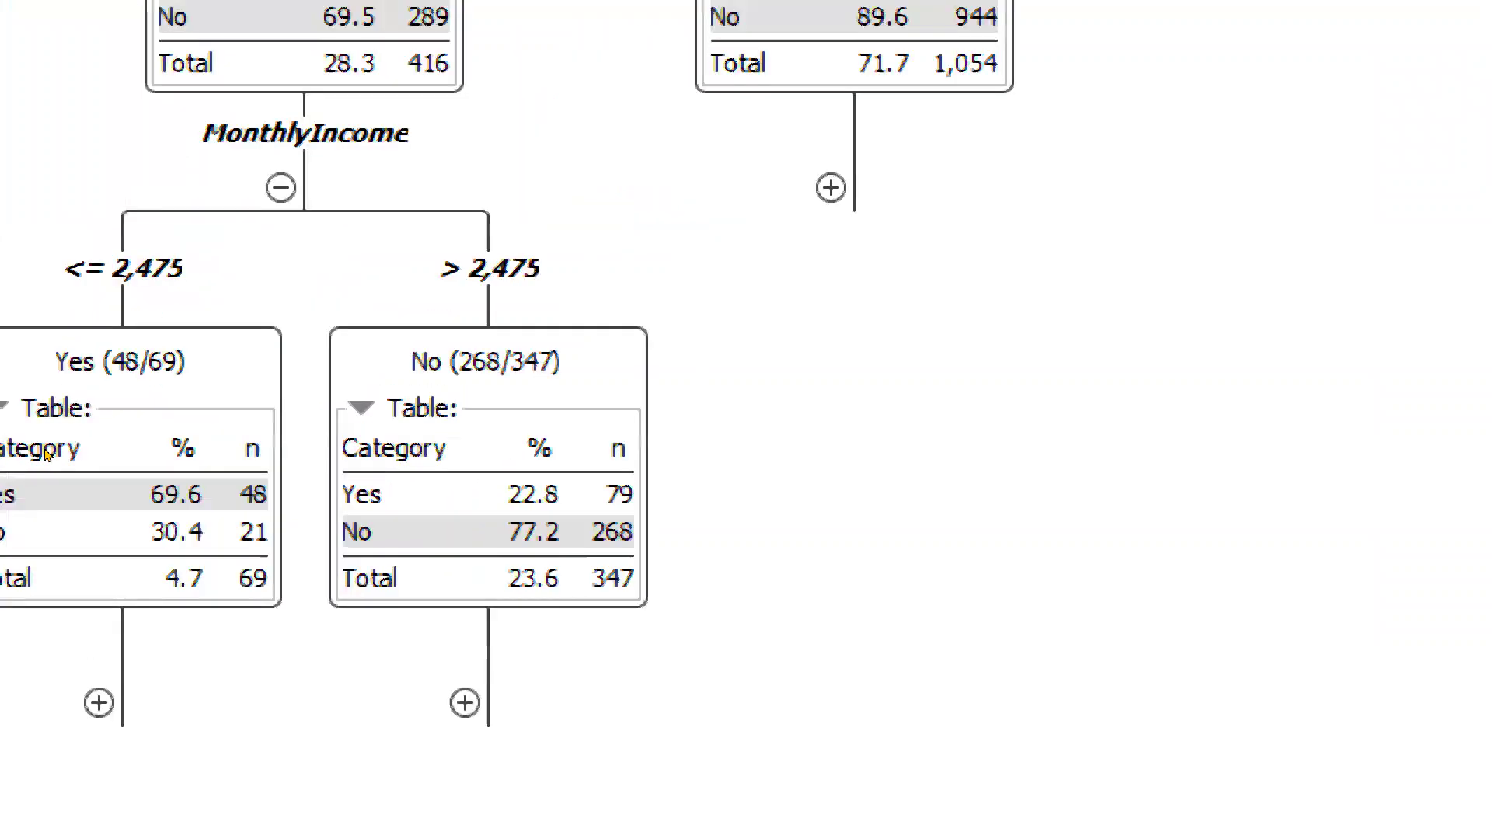
pyautogui.click(94, 685)
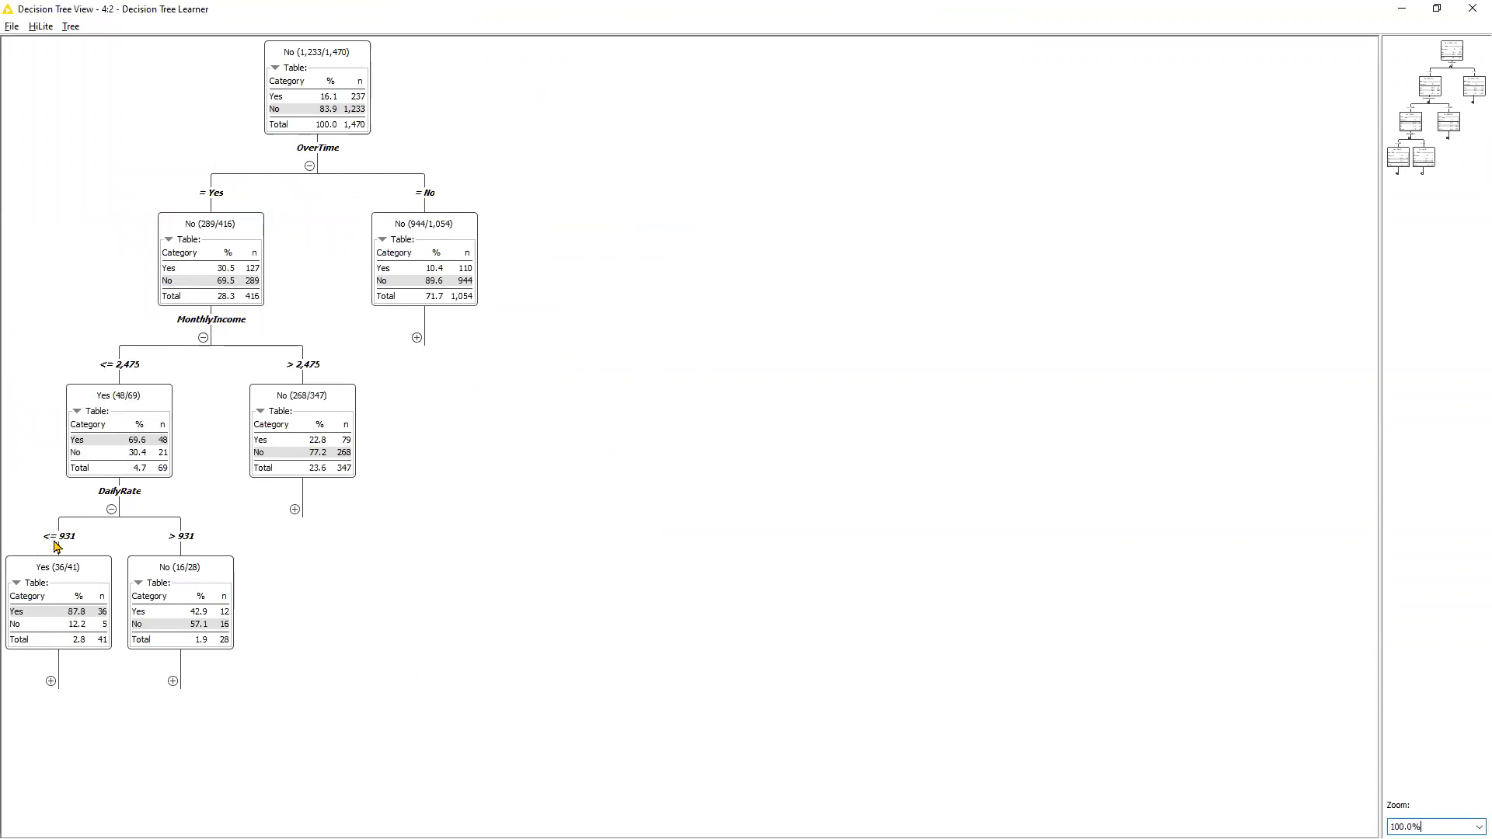
pyautogui.press('alt')
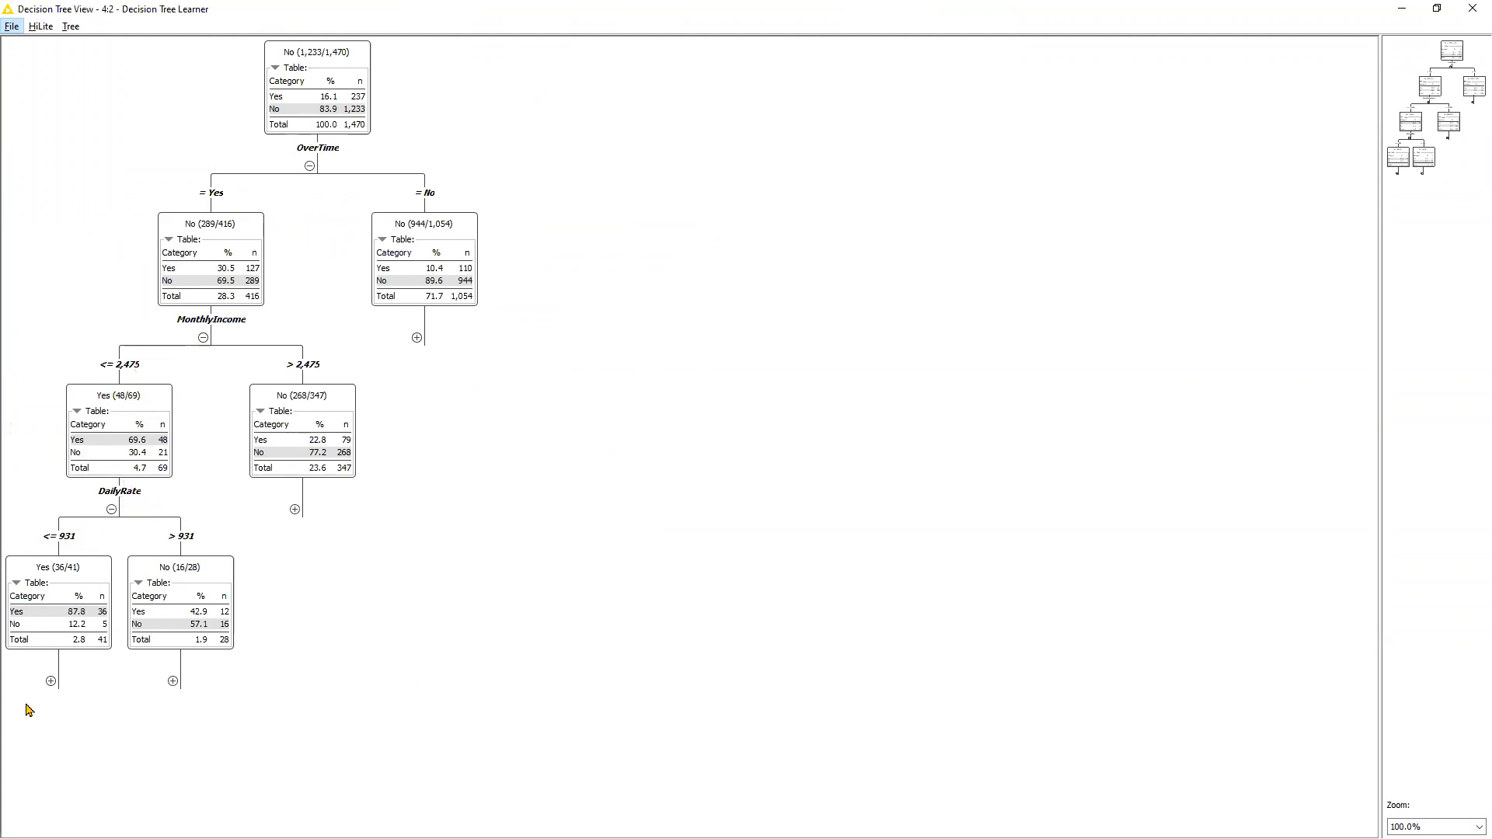
pyautogui.press('Escape')
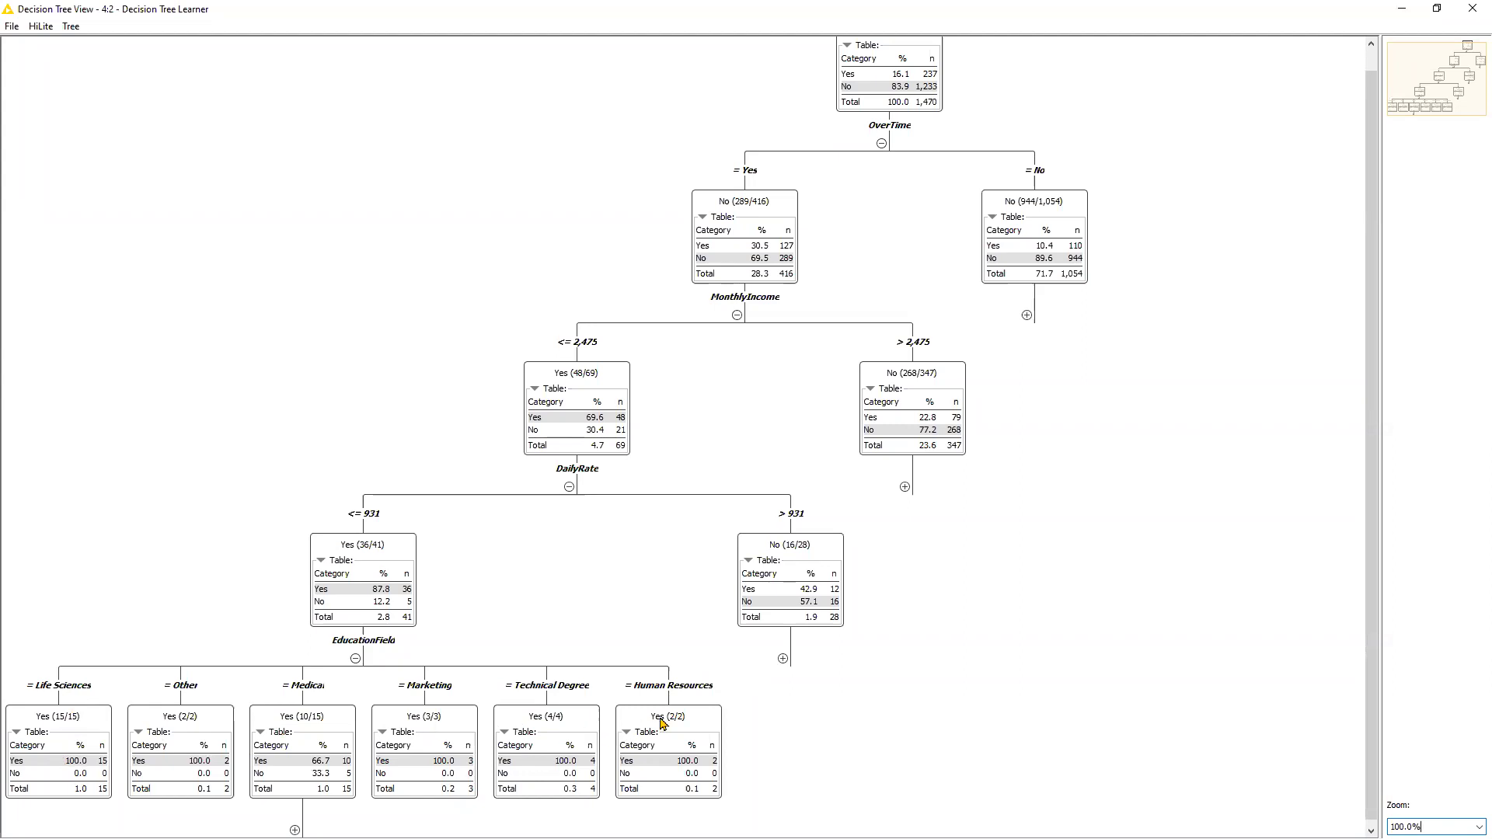
pyautogui.click(783, 658)
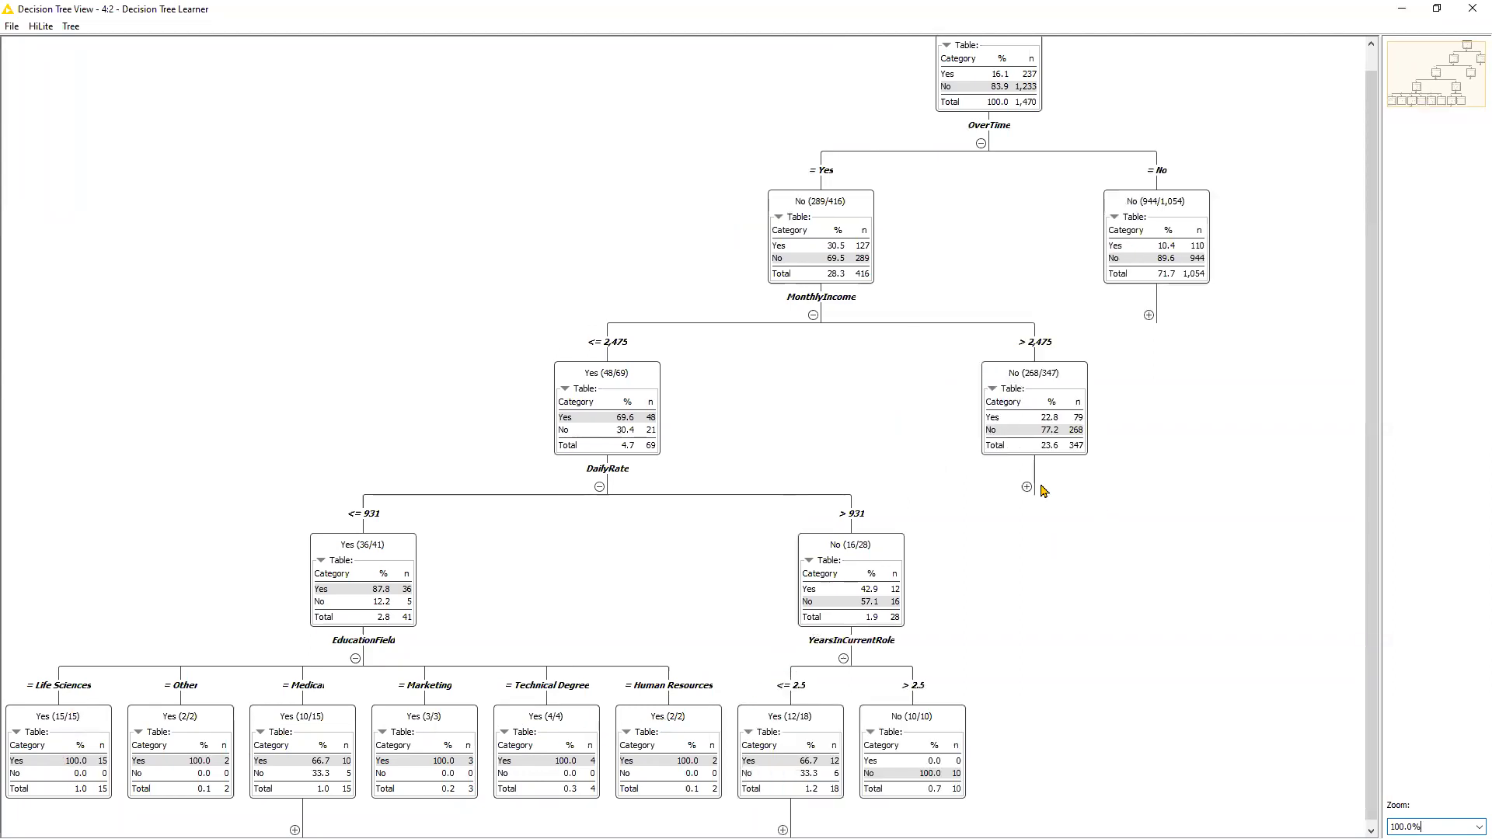
pyautogui.click(1027, 487)
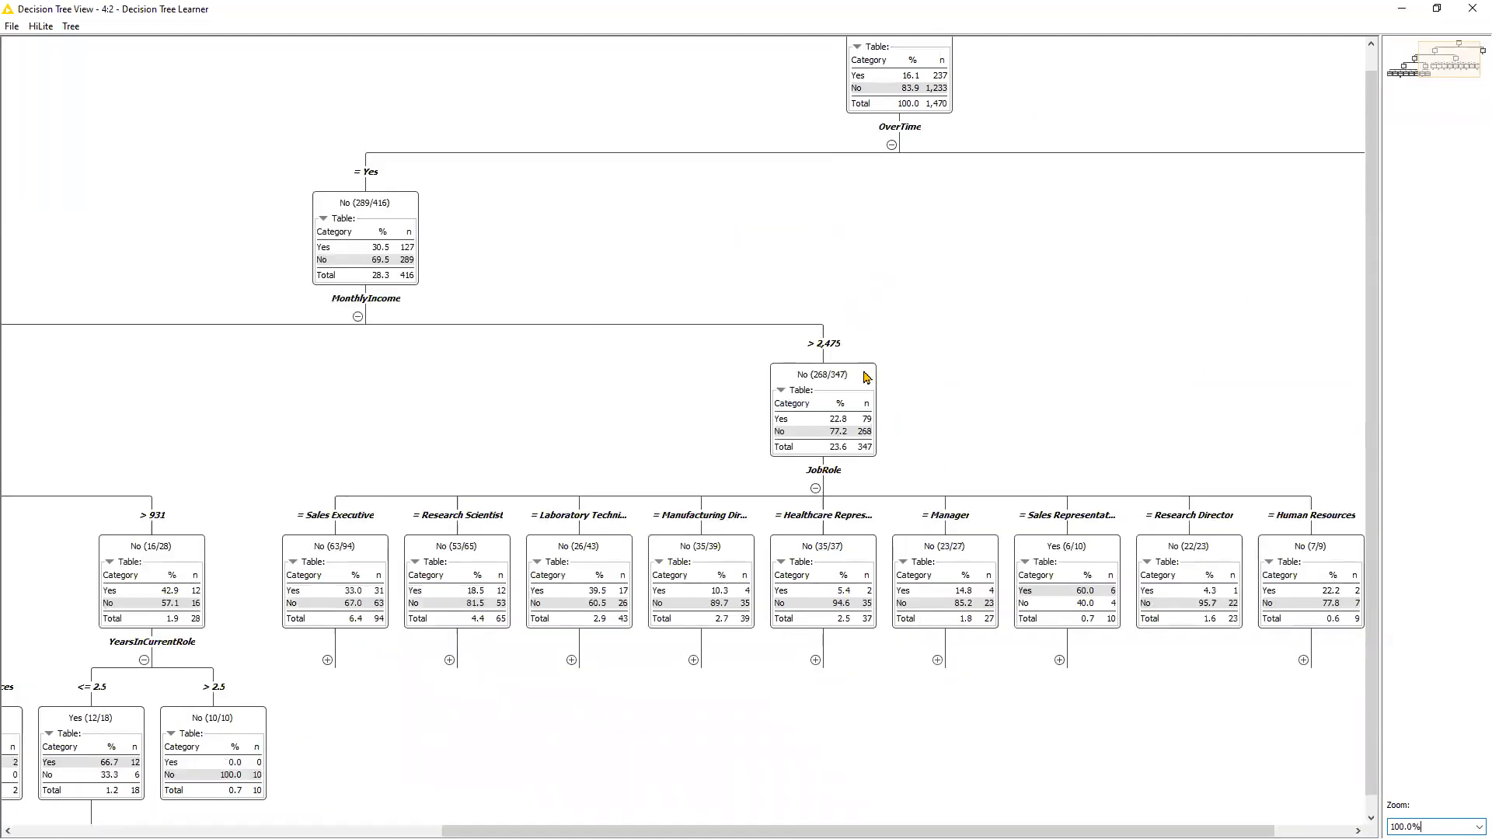
pyautogui.scroll(1, 867, 378)
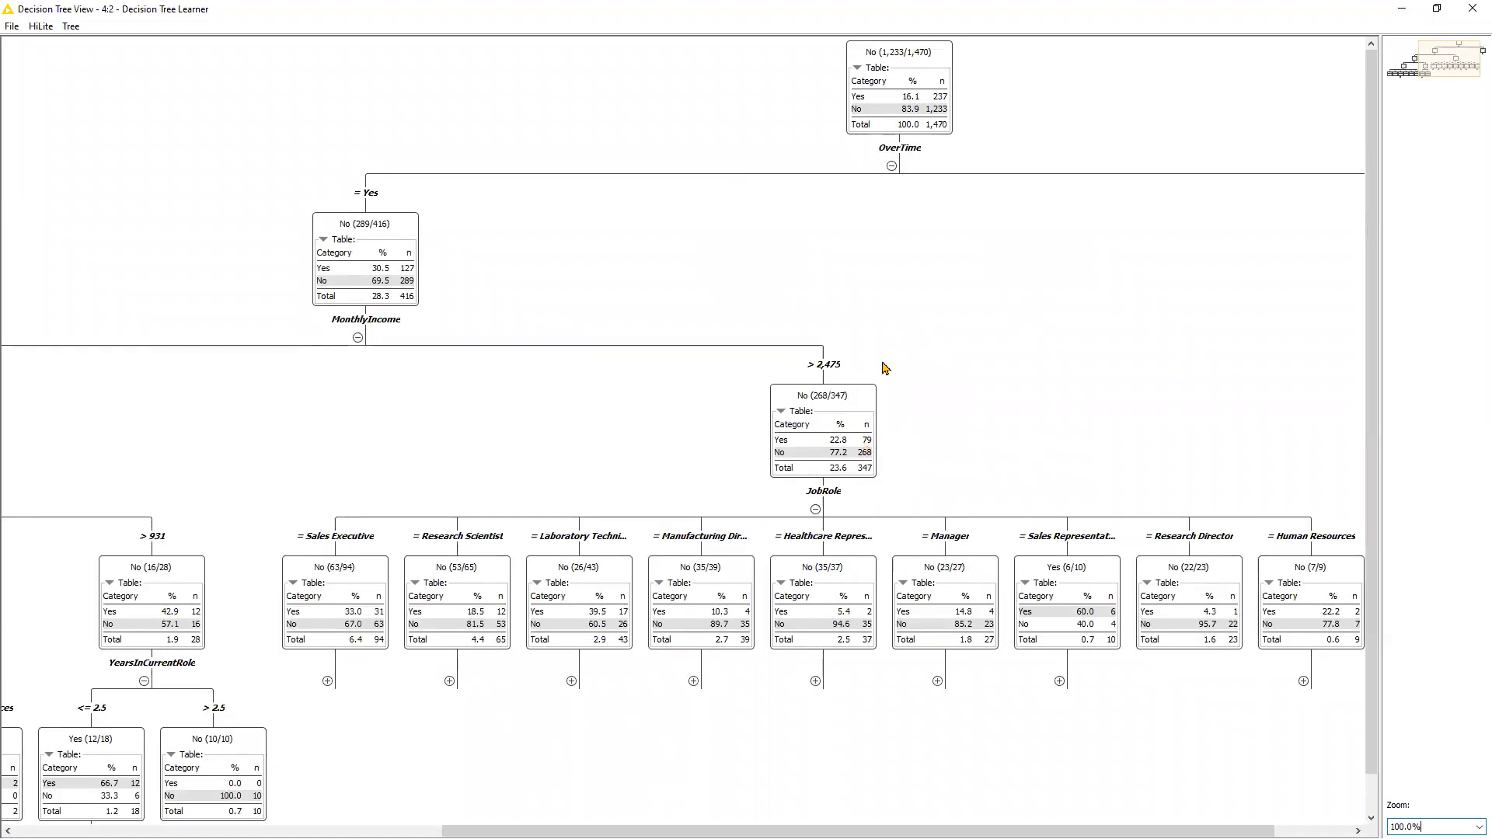
pyautogui.press('alt')
pyautogui.click(1471, 10)
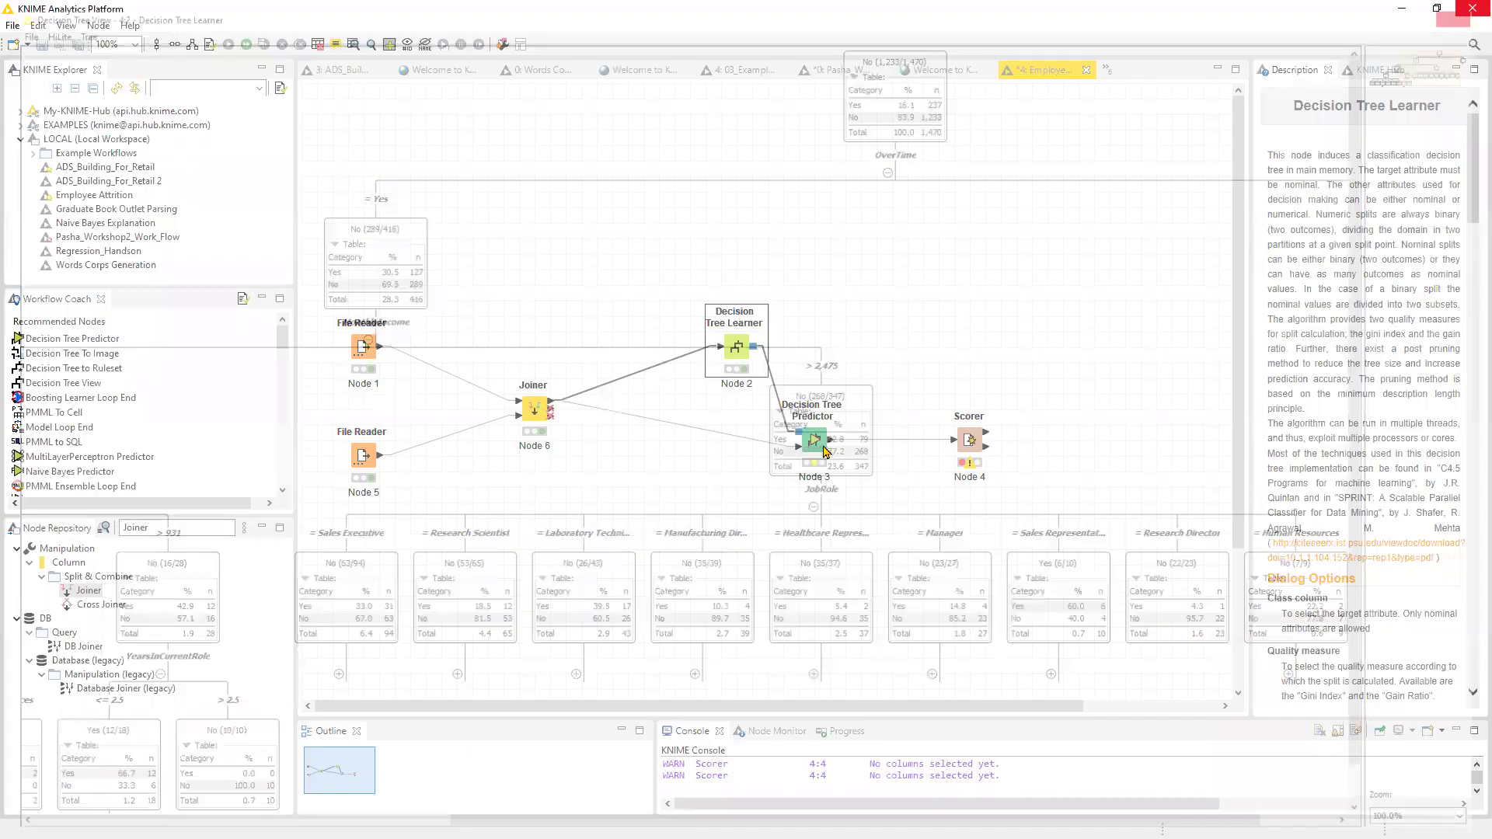
# Accept the Decision Tree Predictor's default options and execute it with its decision tree view, closing the view when done.
pyautogui.doubleClick(823, 447)
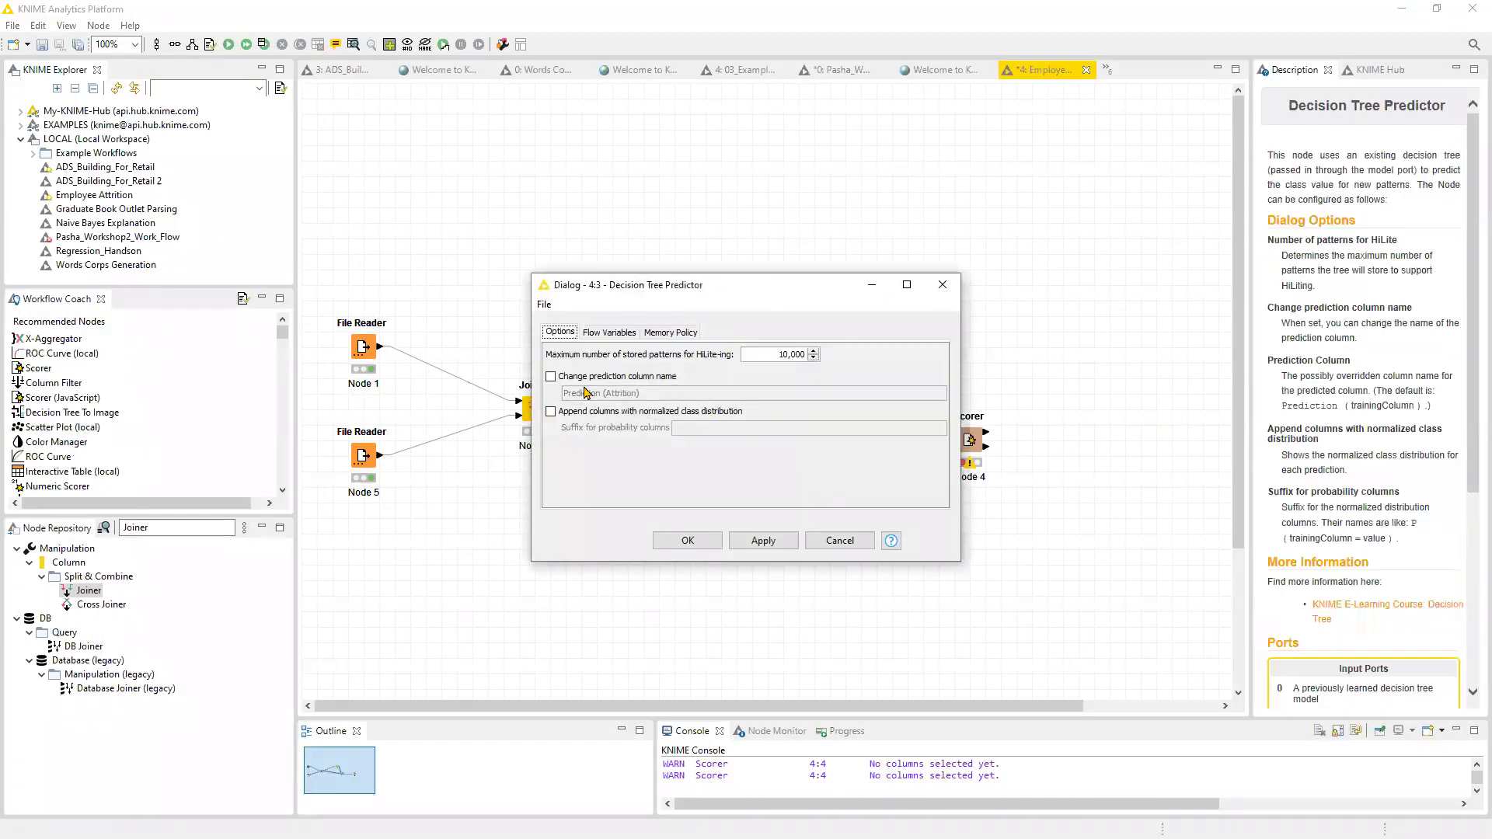
pyautogui.click(688, 540)
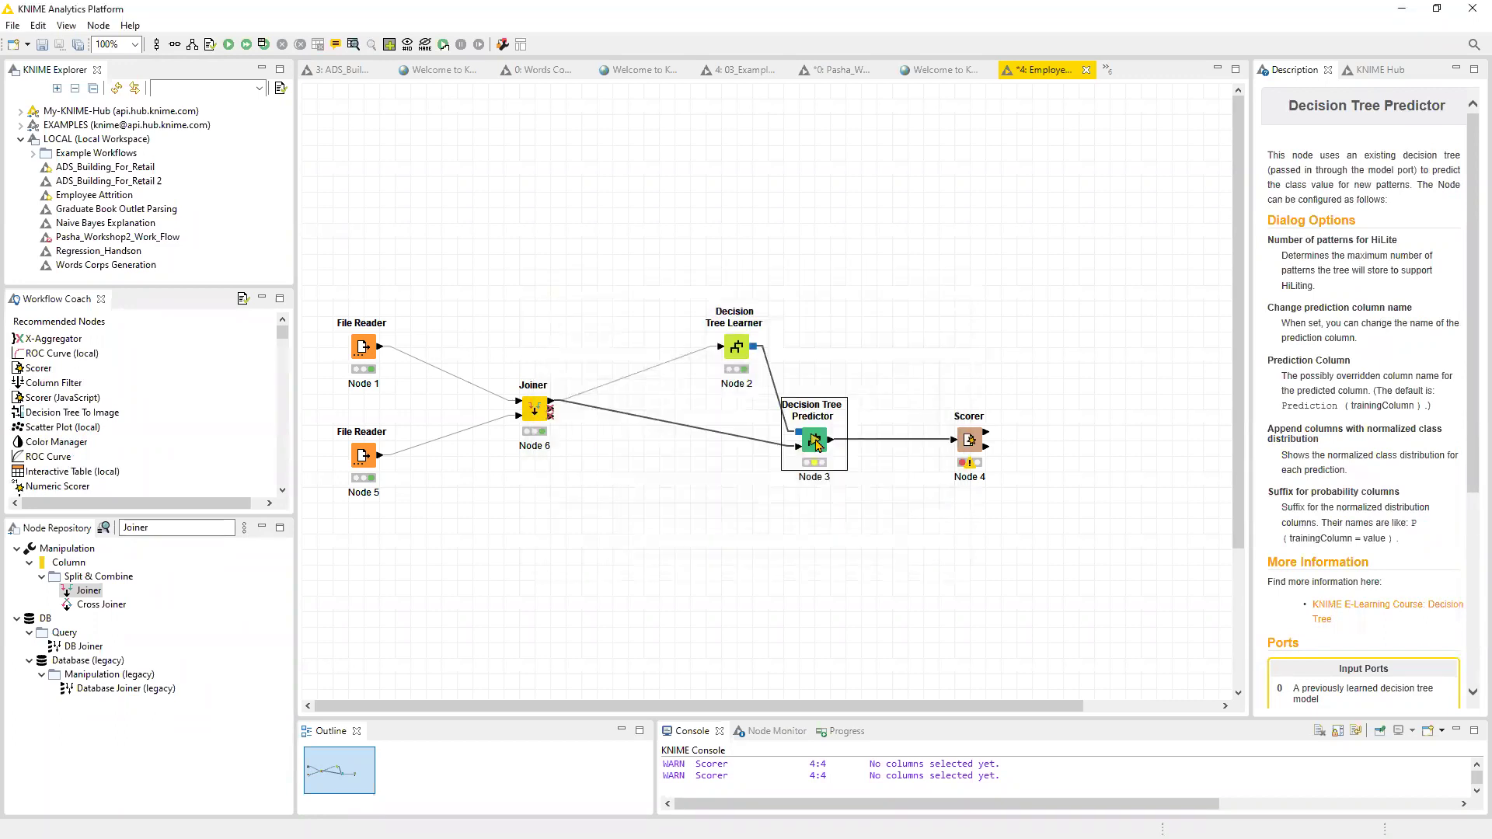
pyautogui.rightClick(816, 444)
pyautogui.click(893, 82)
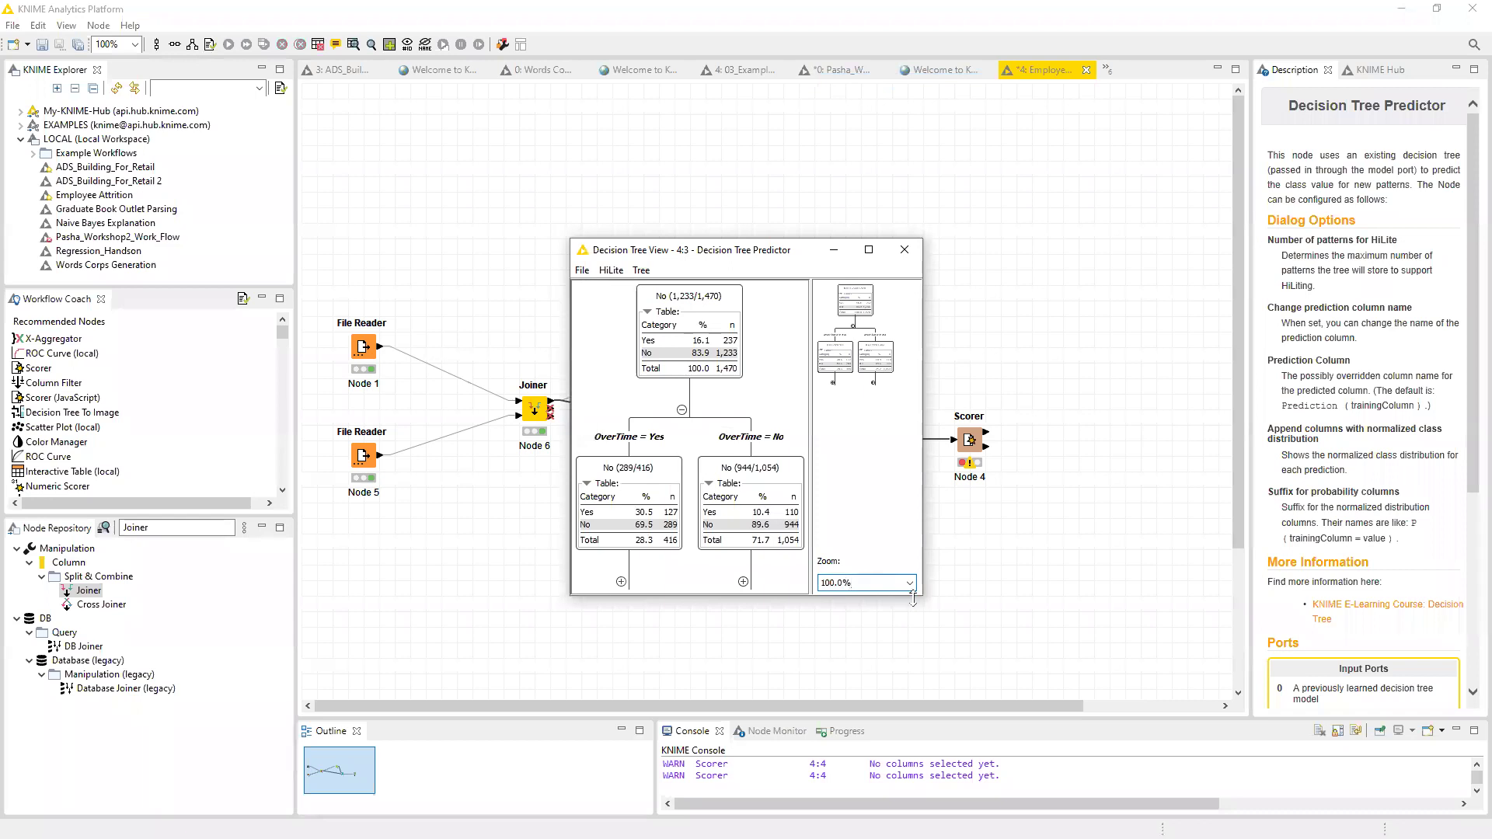
pyautogui.click(904, 250)
# Configure the Scorer to compare Attrition with Prediction (Attrition), and execute it with its confusion matrix view, moving that window off the workflow.
pyautogui.rightClick(976, 440)
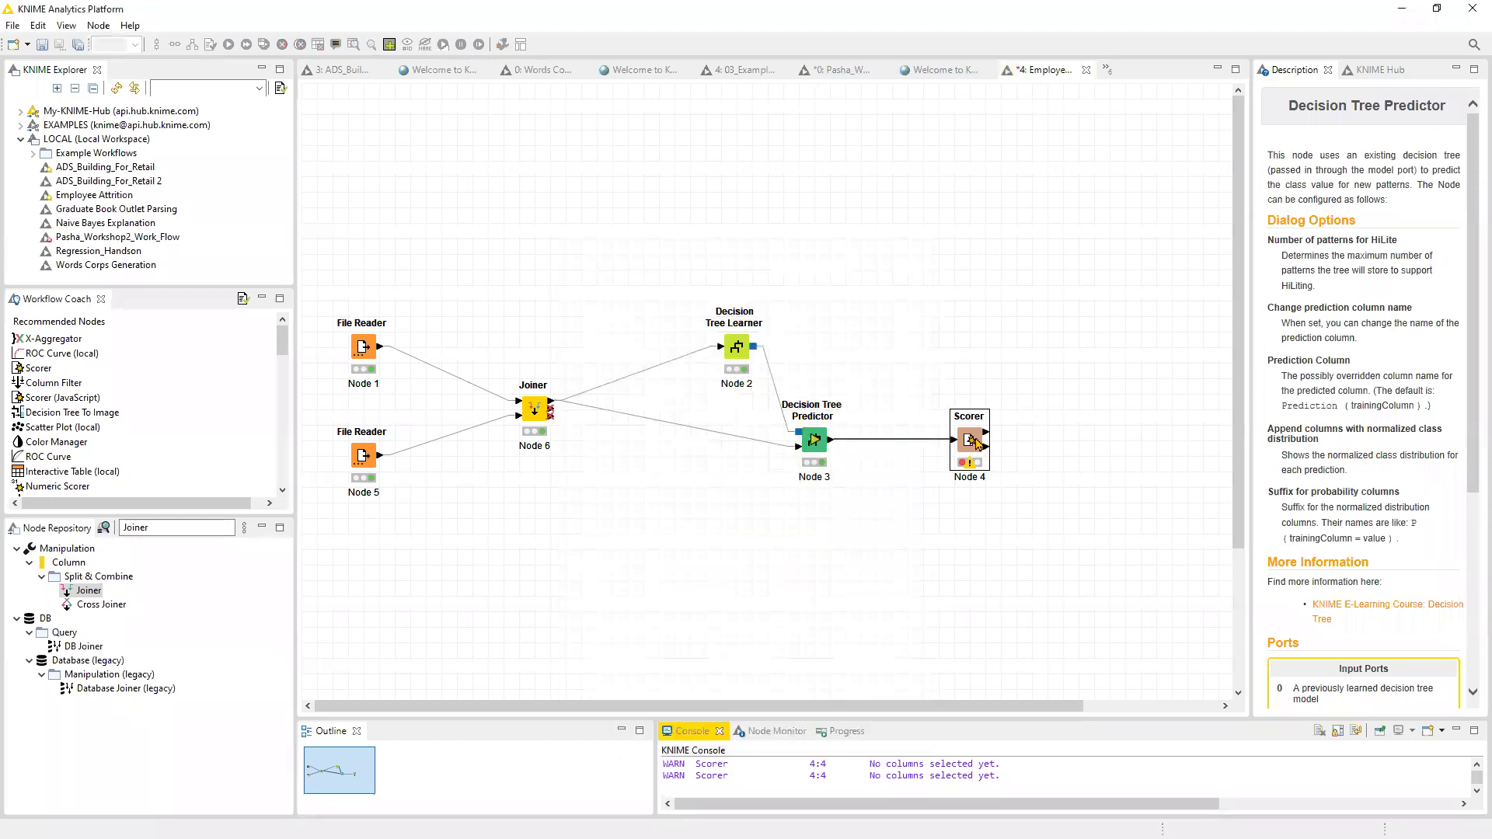
pyautogui.click(1026, 45)
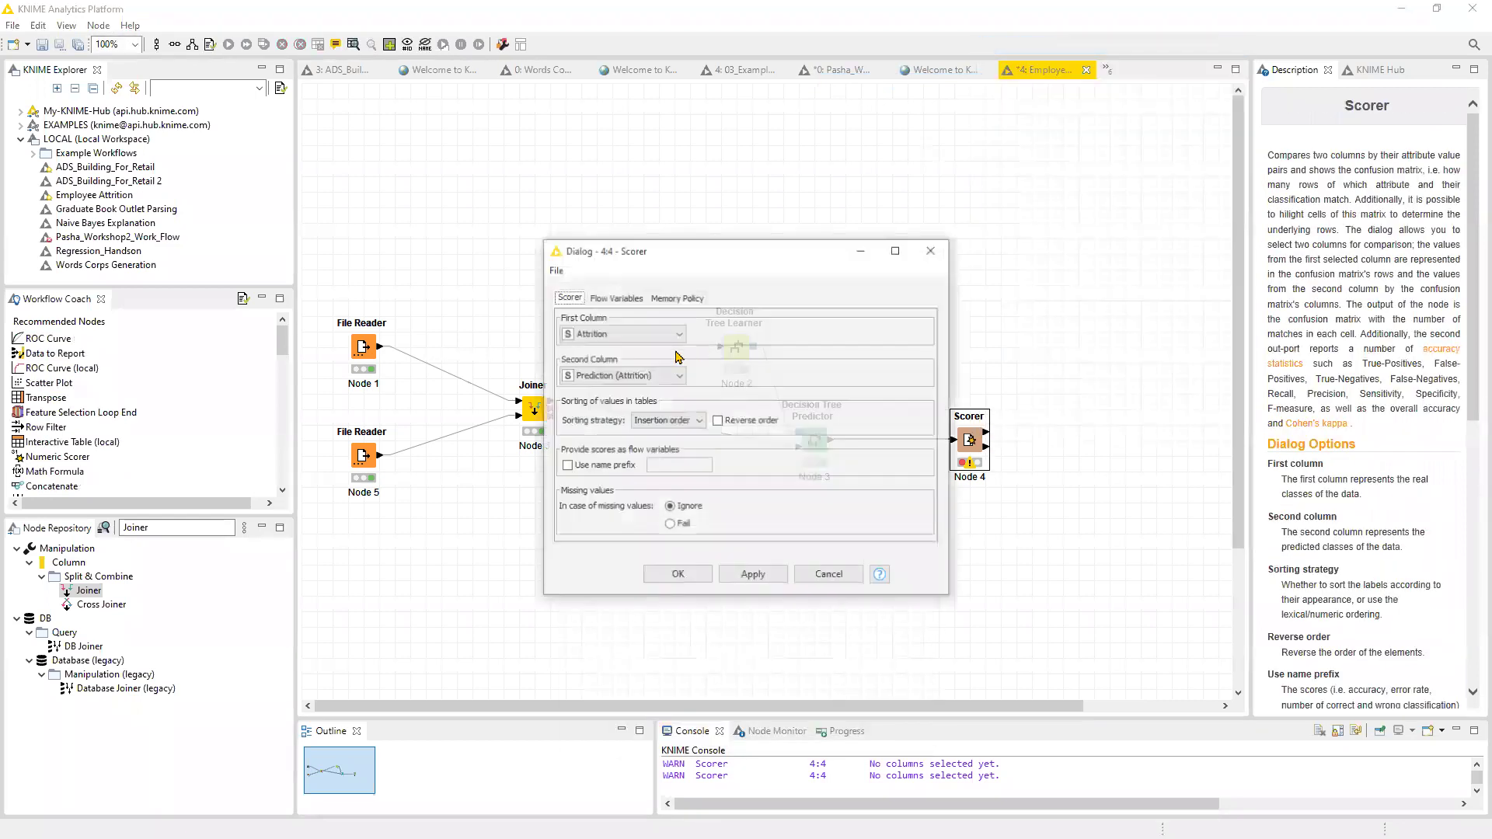
pyautogui.click(677, 575)
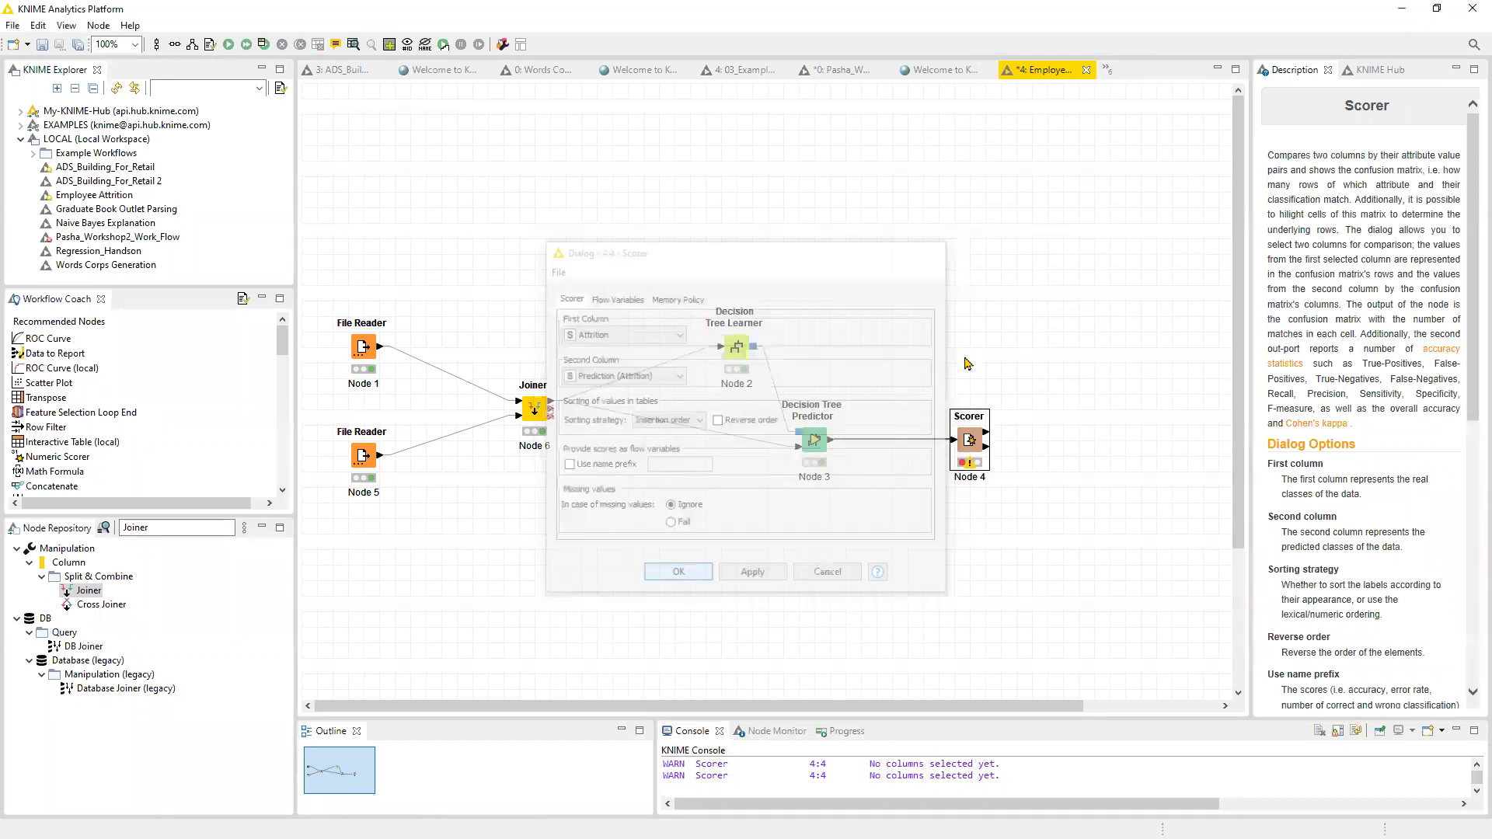
pyautogui.rightClick(977, 446)
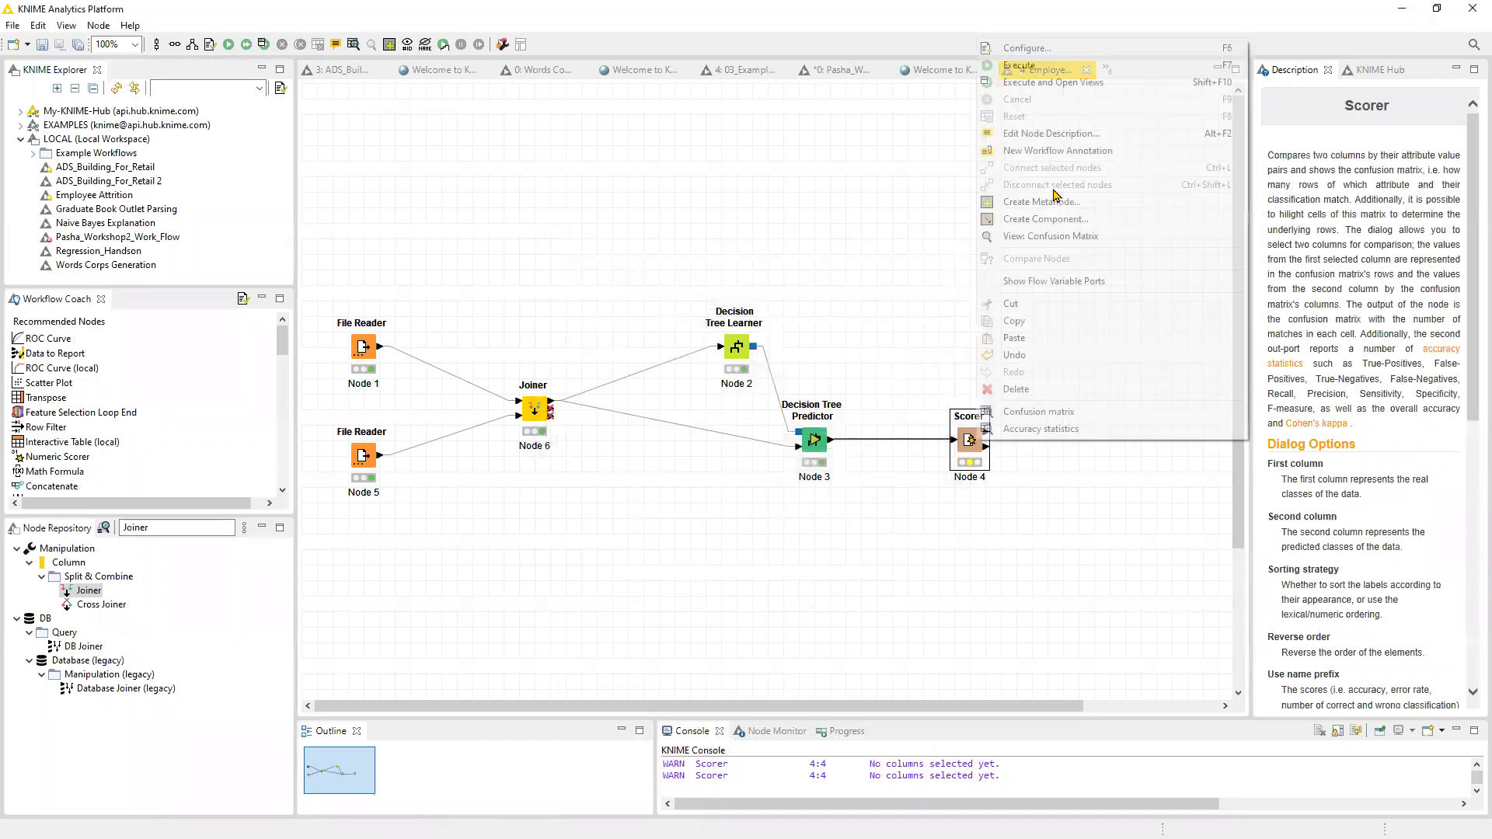
pyautogui.click(1065, 83)
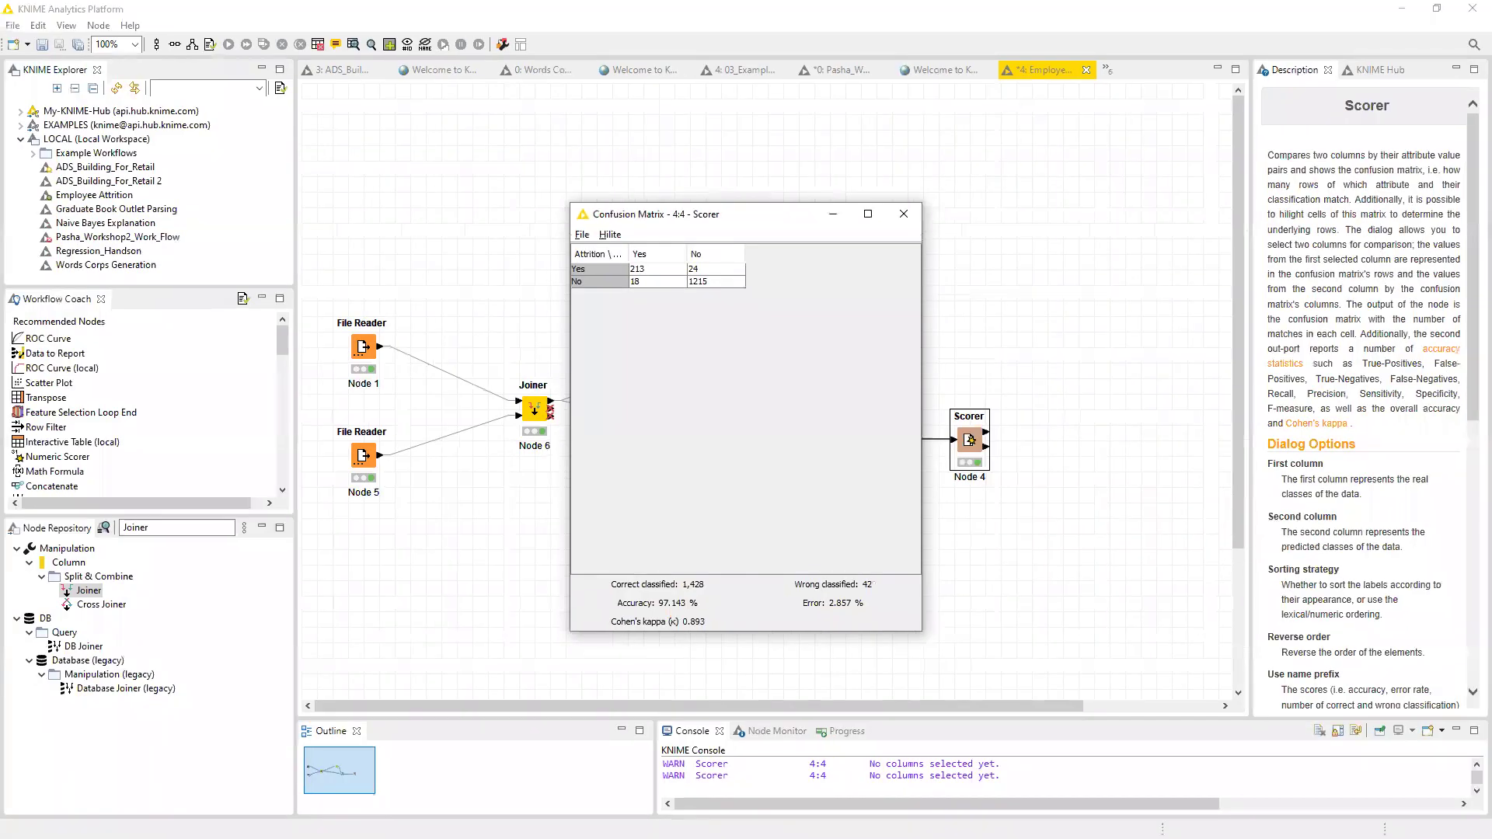
pyautogui.hotkey('alt', 'Tab')
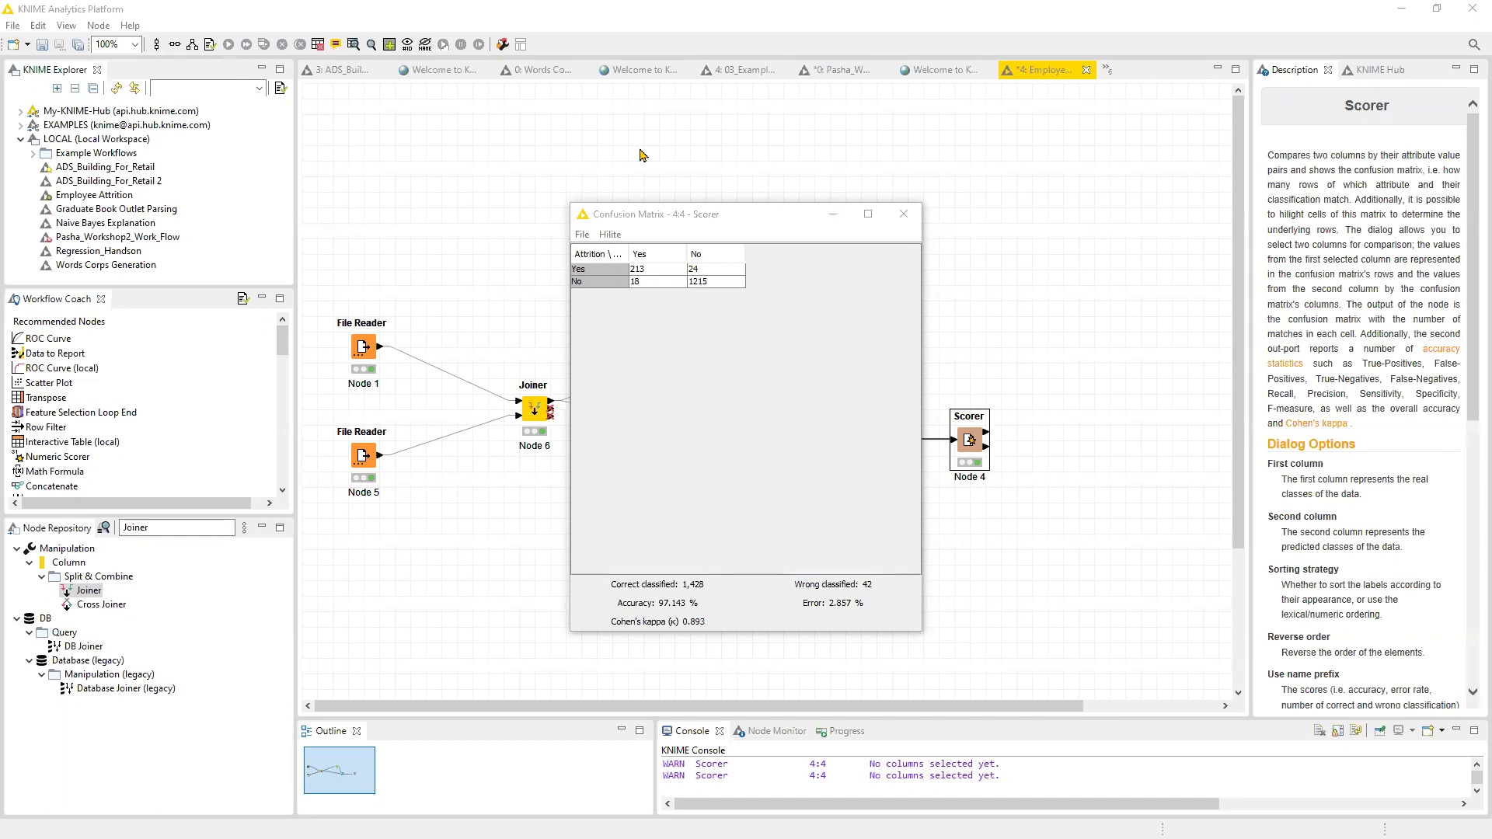
pyautogui.moveTo(664, 220); pyautogui.dragTo(1220, 224)
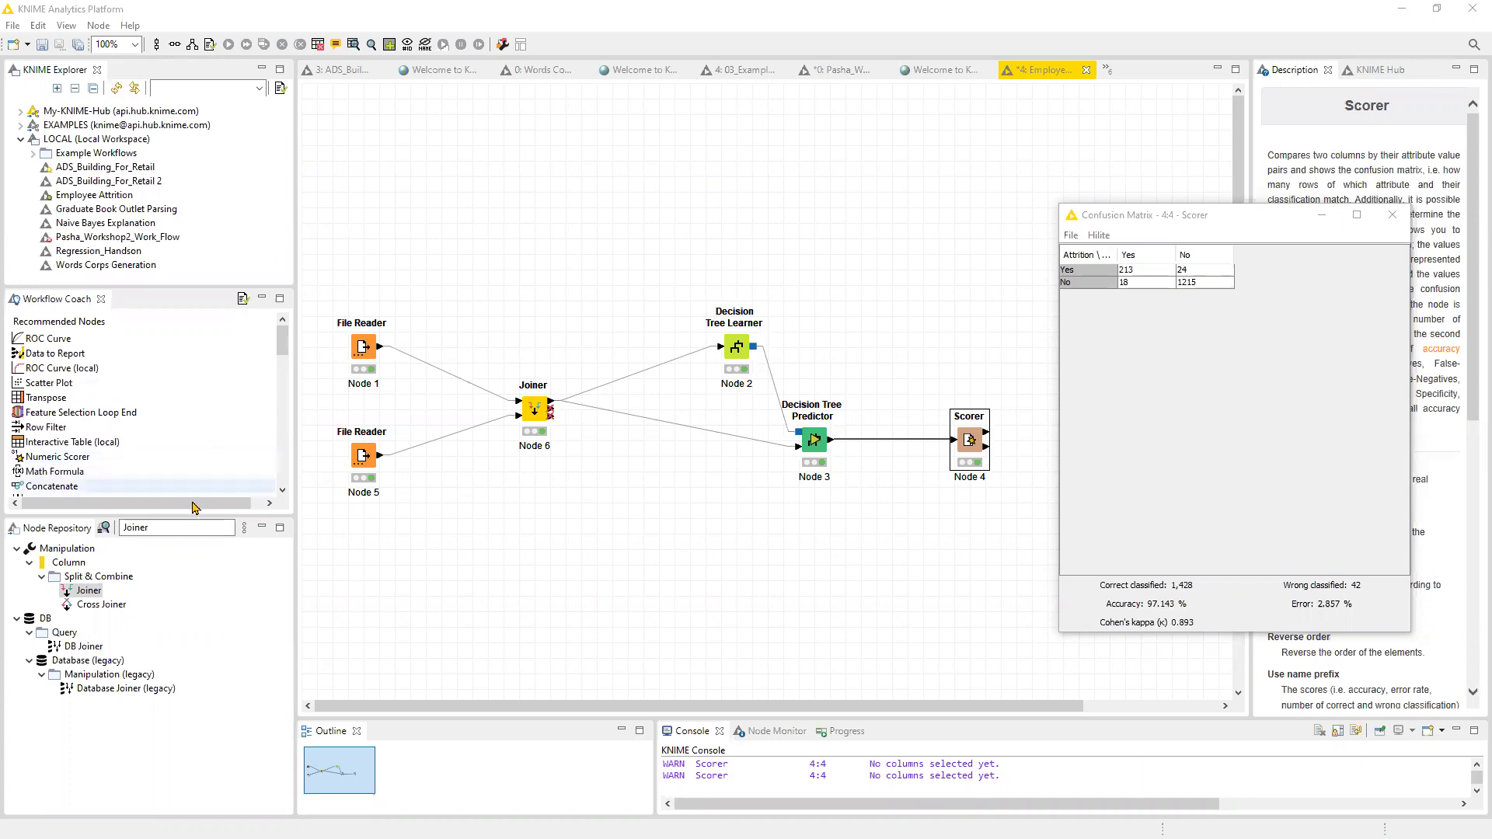
# Replace the Joiner search in the node repository with DB and look through the available database connector nodes.
pyautogui.click(189, 529)
pyautogui.click(188, 527)
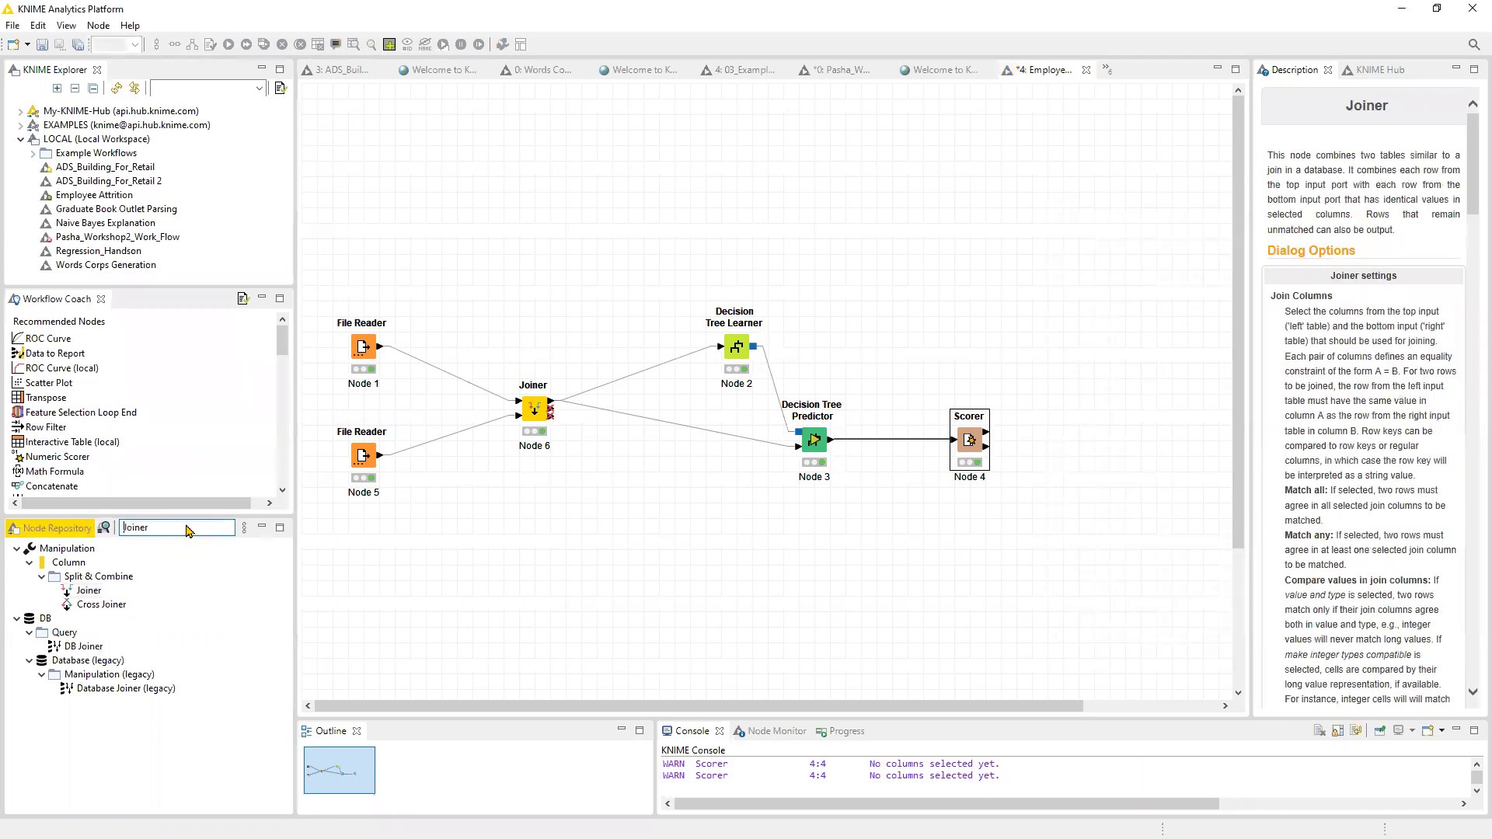
pyautogui.hotkey('ctrl', 'a')
pyautogui.press('BackSpace')
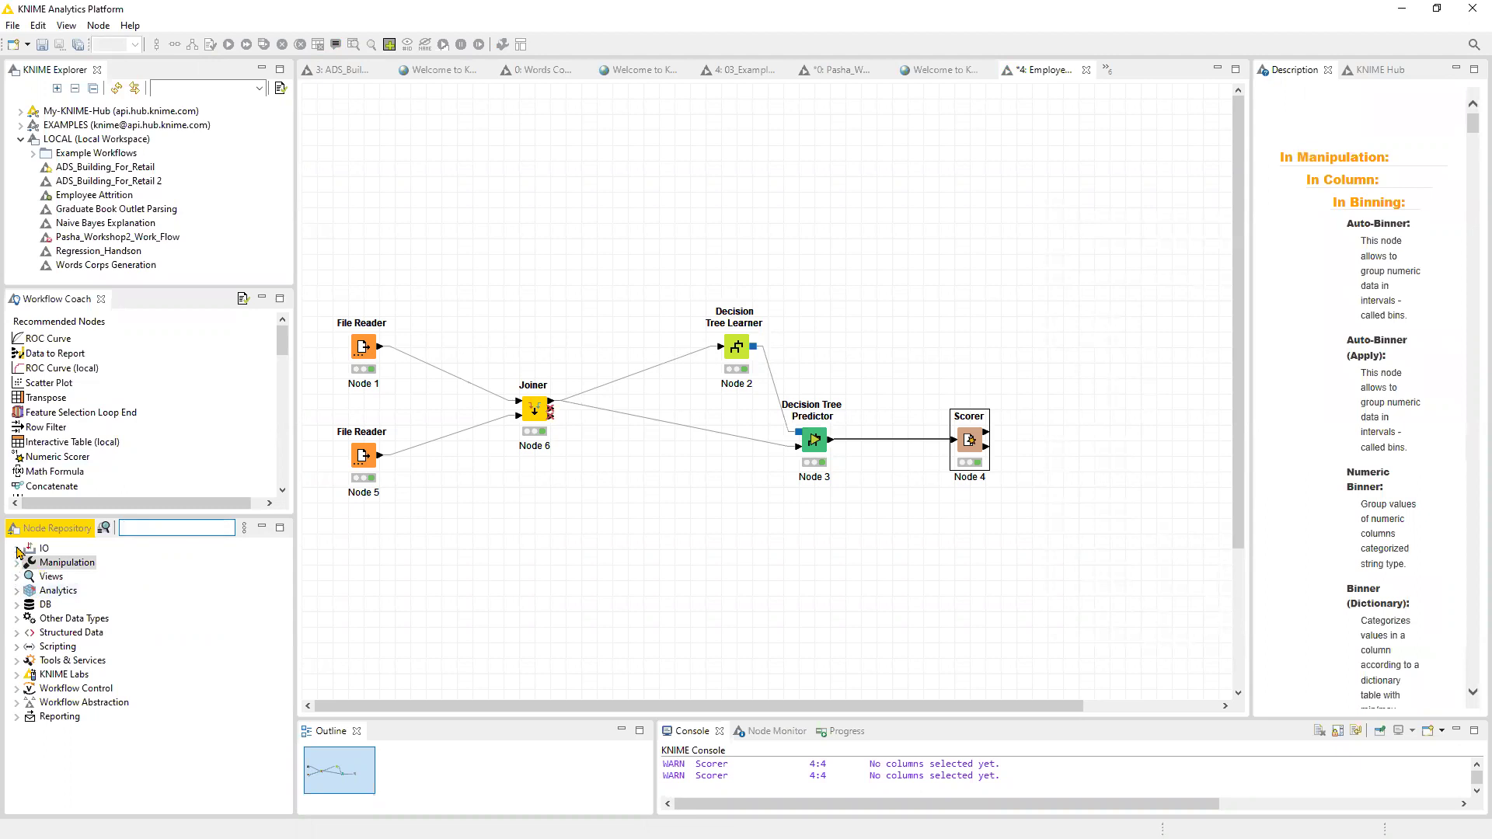
pyautogui.click(17, 548)
pyautogui.click(157, 534)
pyautogui.write('D')
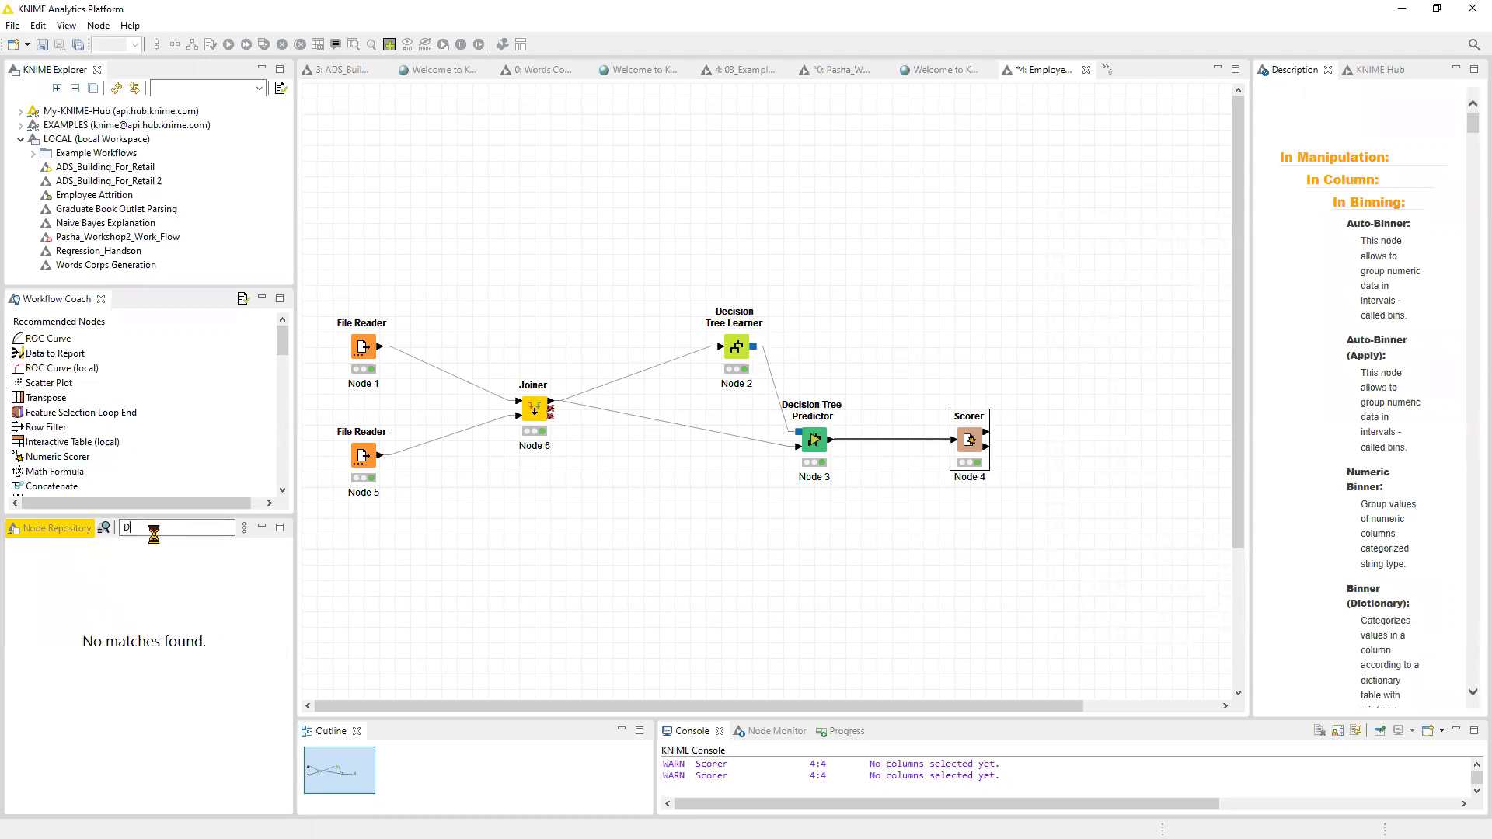
pyautogui.write('B')
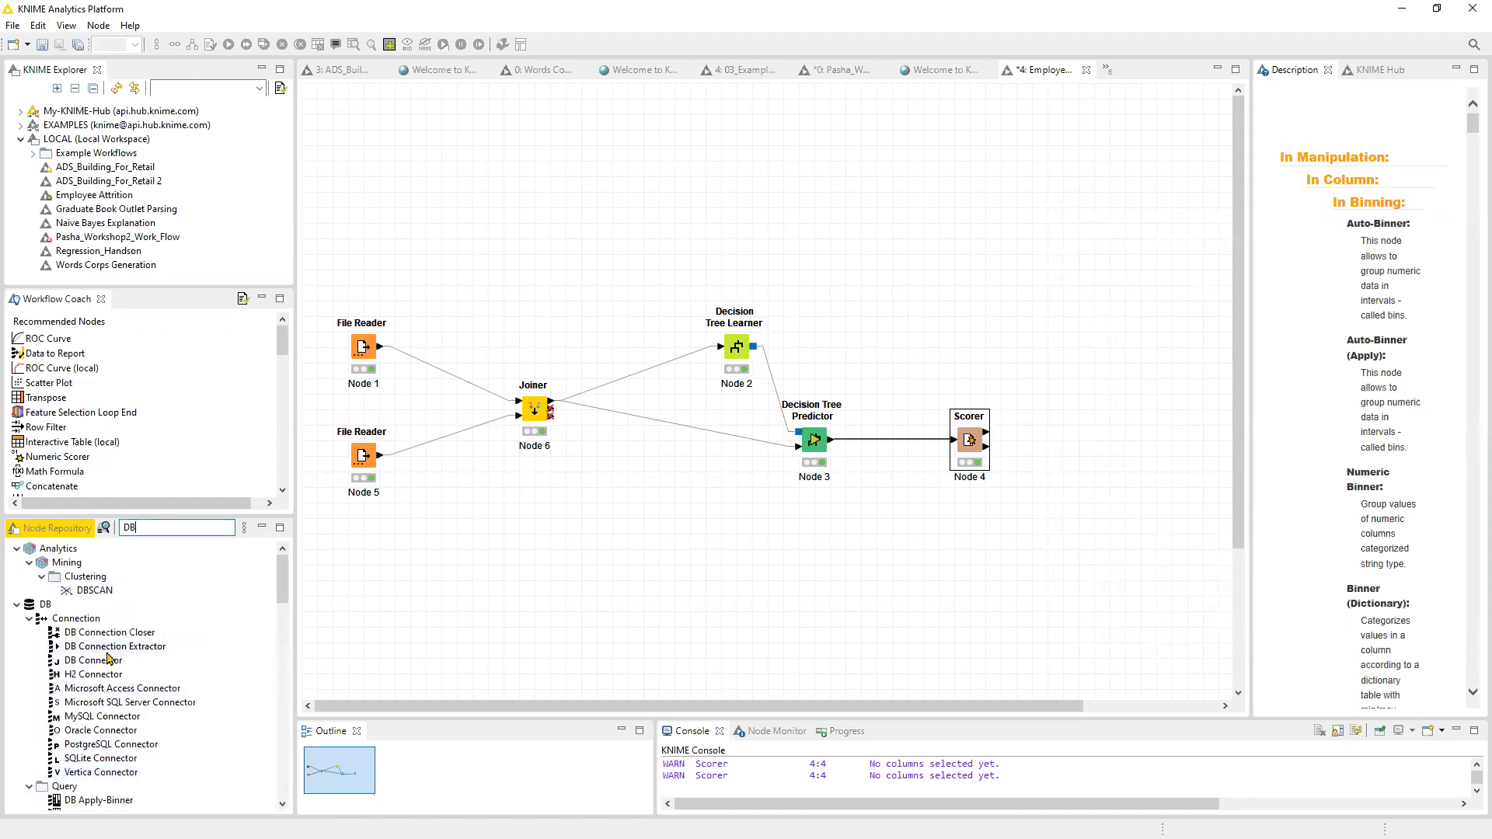
pyautogui.scroll(-2, 109, 660)
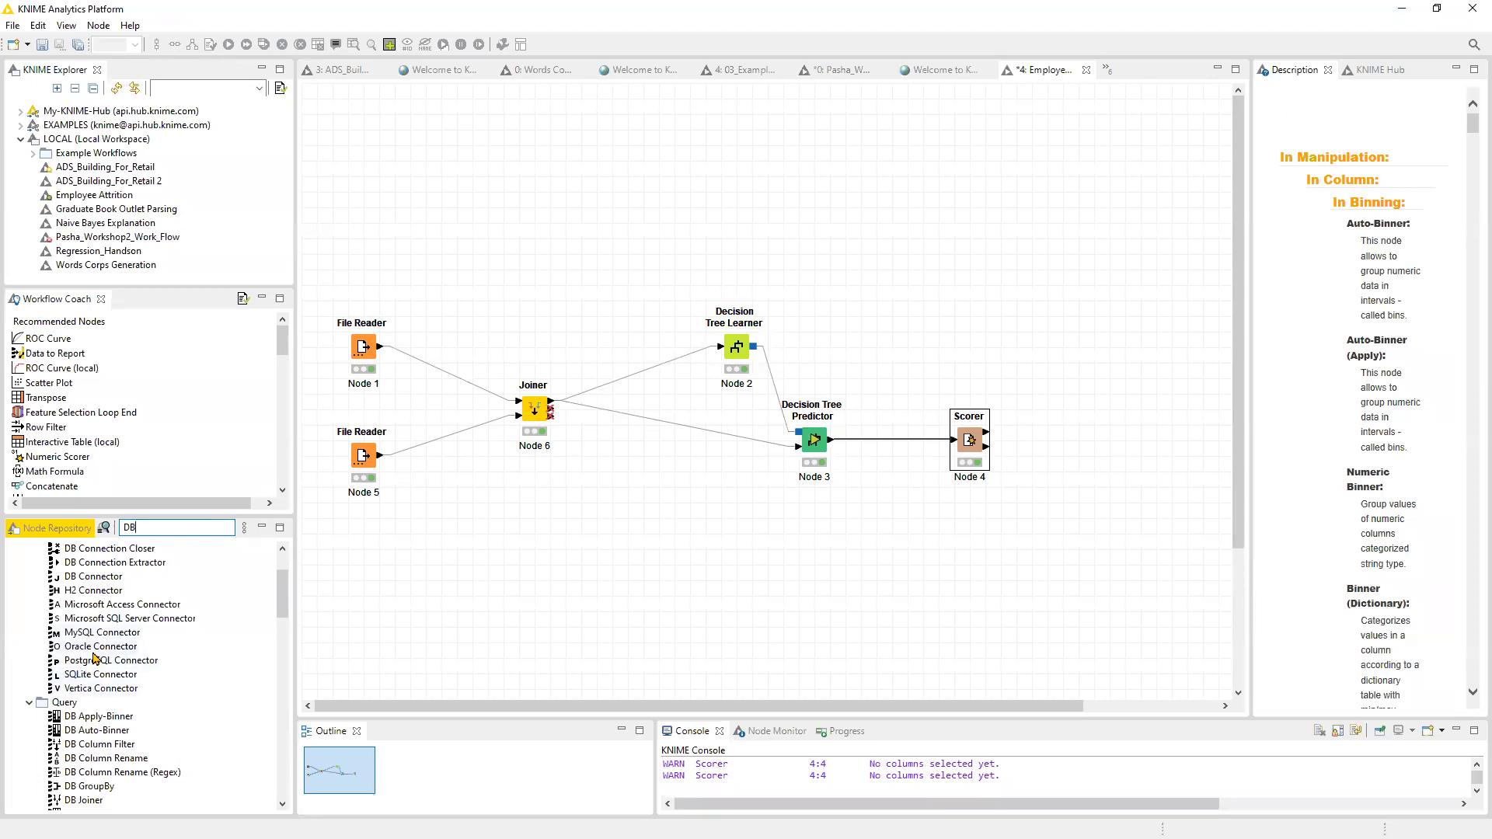
pyautogui.scroll(2, 94, 659)
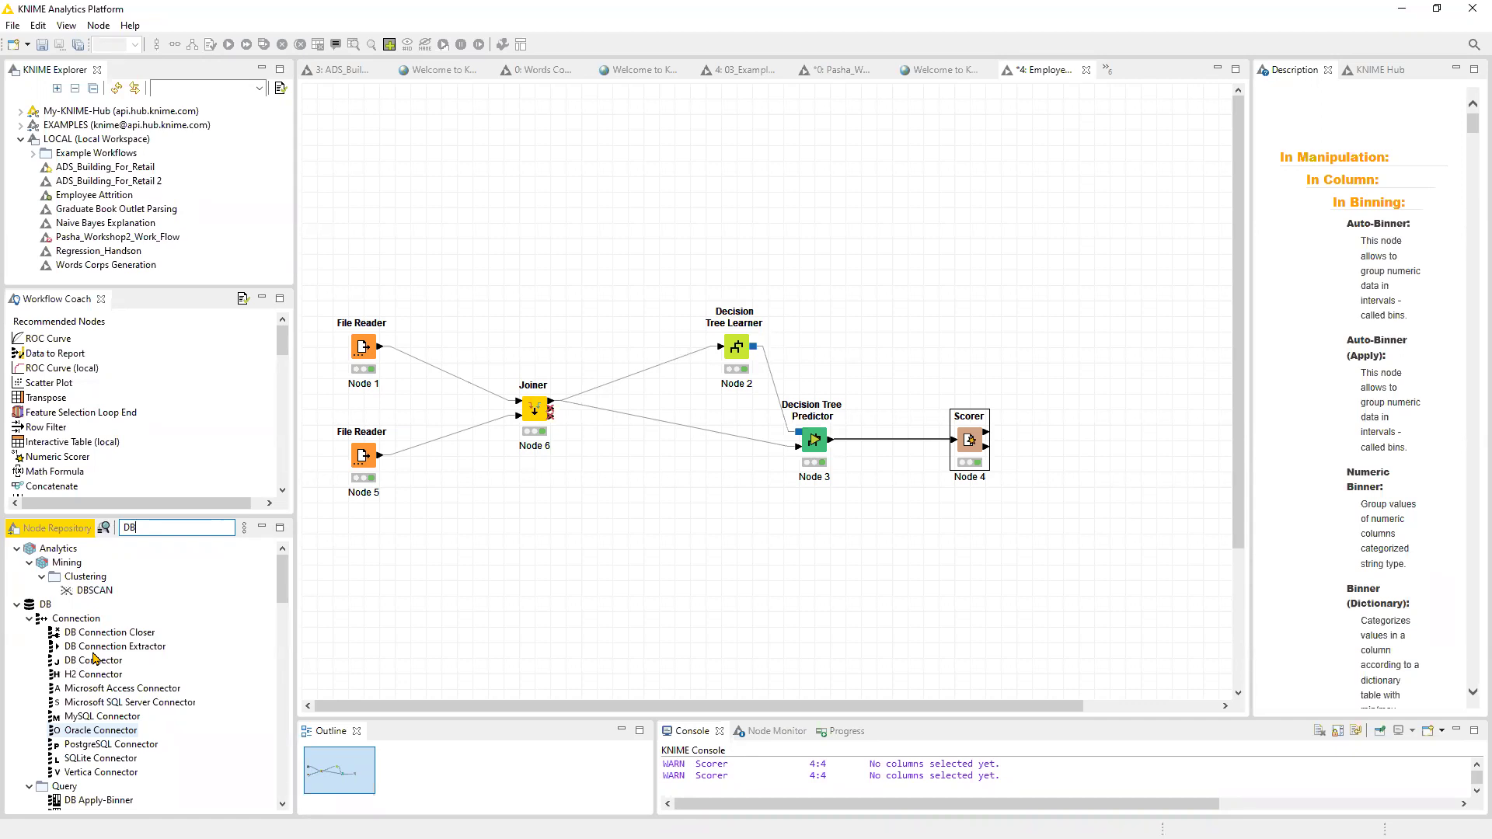
# Clear the node repository search and expand the Analytics, Views and JavaScript categories to examine their nodes.
pyautogui.press('BackSpace')
pyautogui.press('BackSpace')
pyautogui.click(16, 591)
pyautogui.click(16, 576)
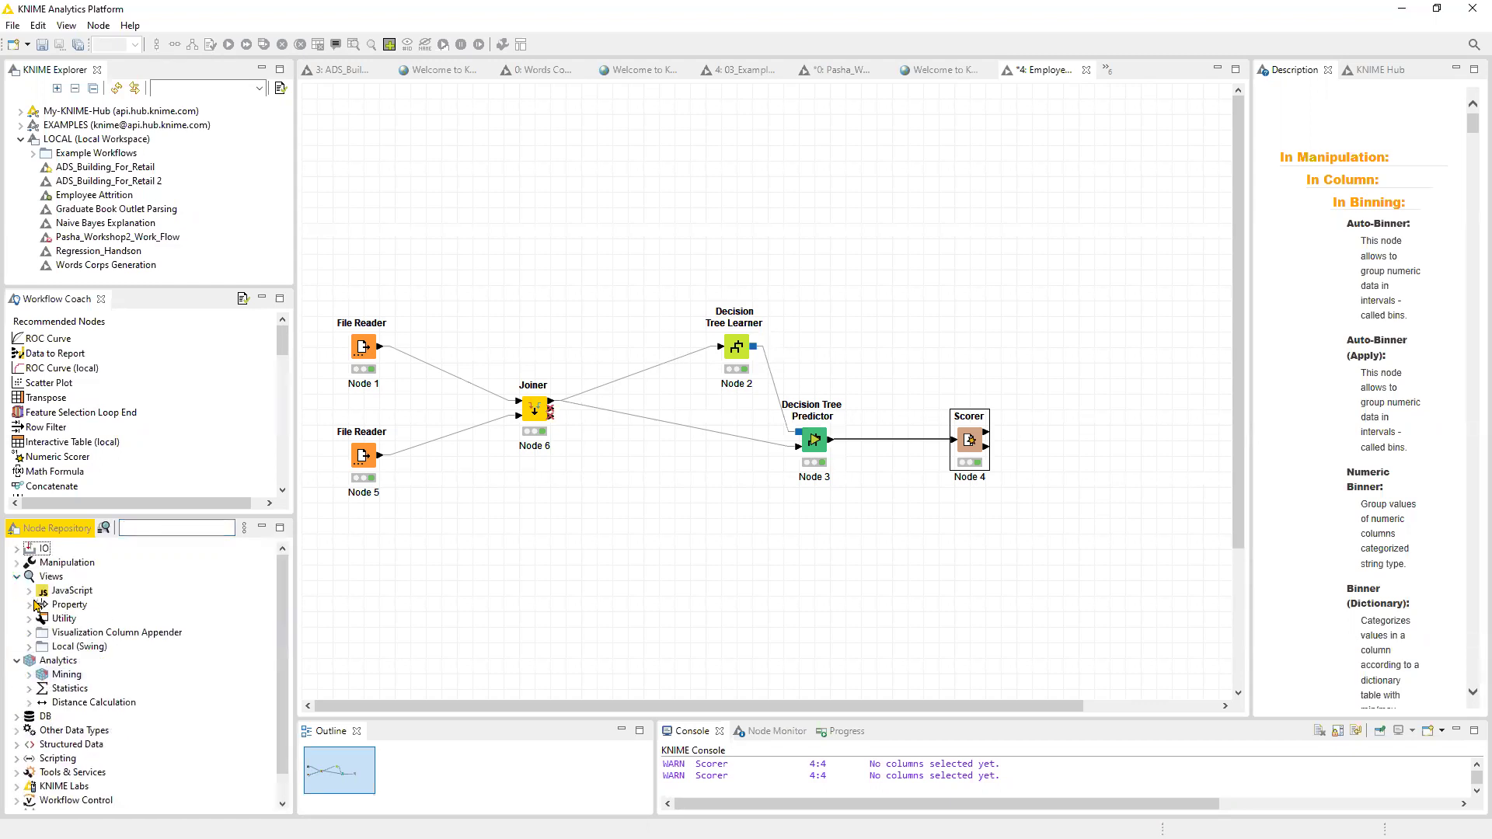
pyautogui.click(30, 591)
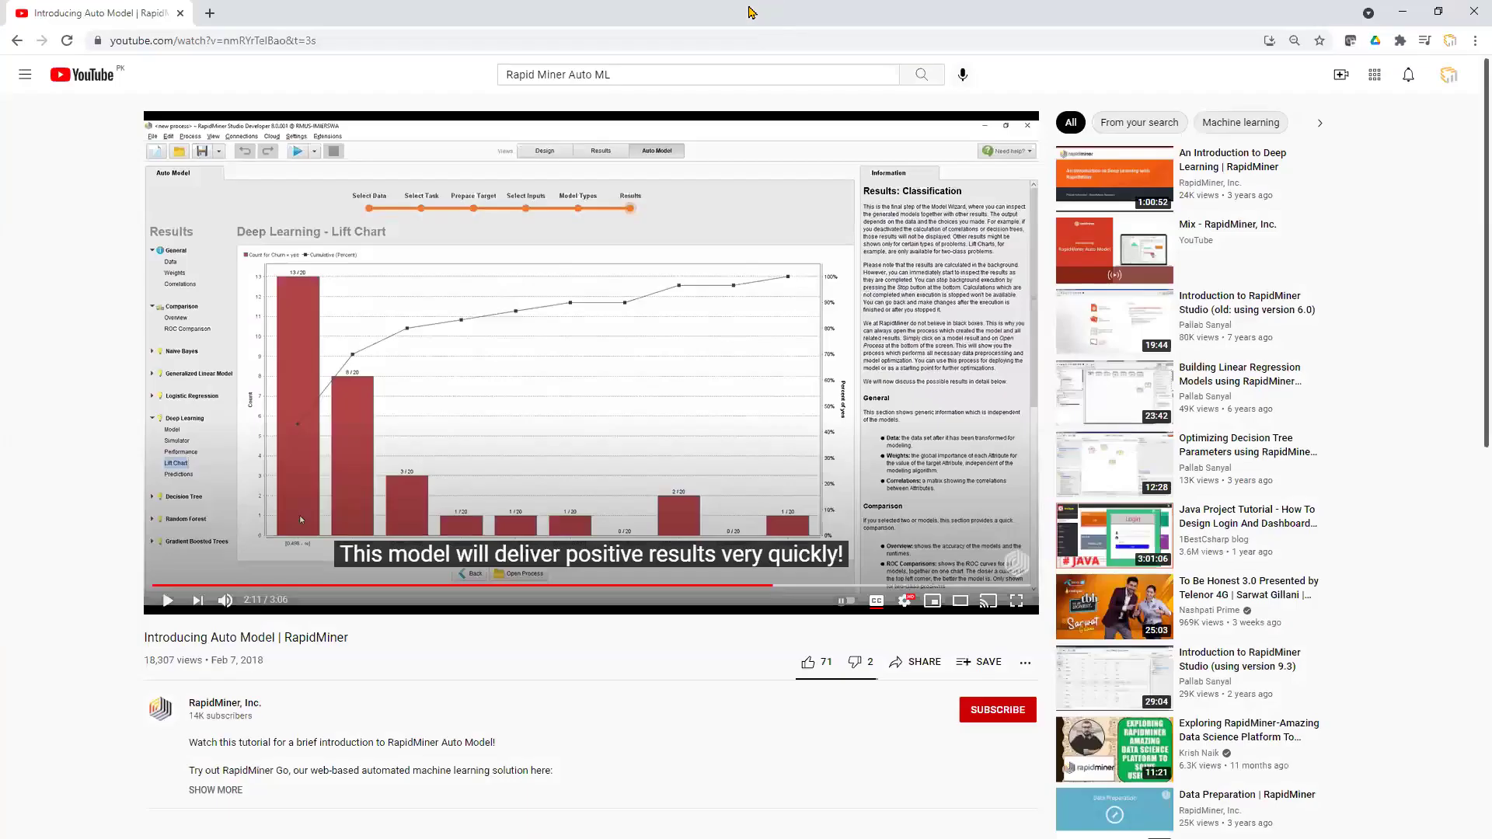
pyautogui.doubleClick(751, 11)
pyautogui.moveTo(311, 54); pyautogui.dragTo(10, 57)
pyautogui.click(31, 57)
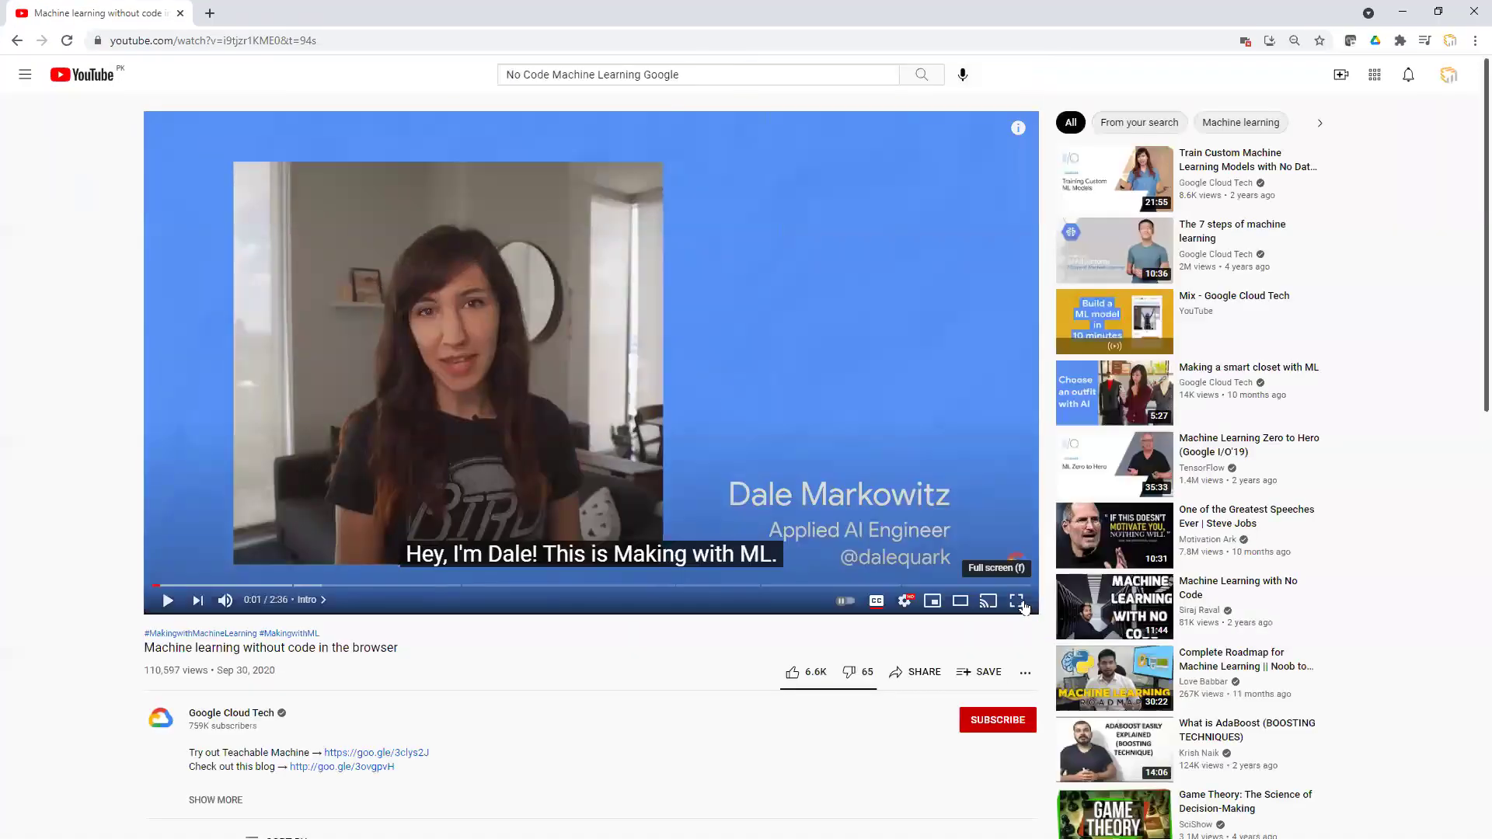
# Play the YouTube video "Machine learning without code in the browser" in full screen.
pyautogui.click(1017, 601)
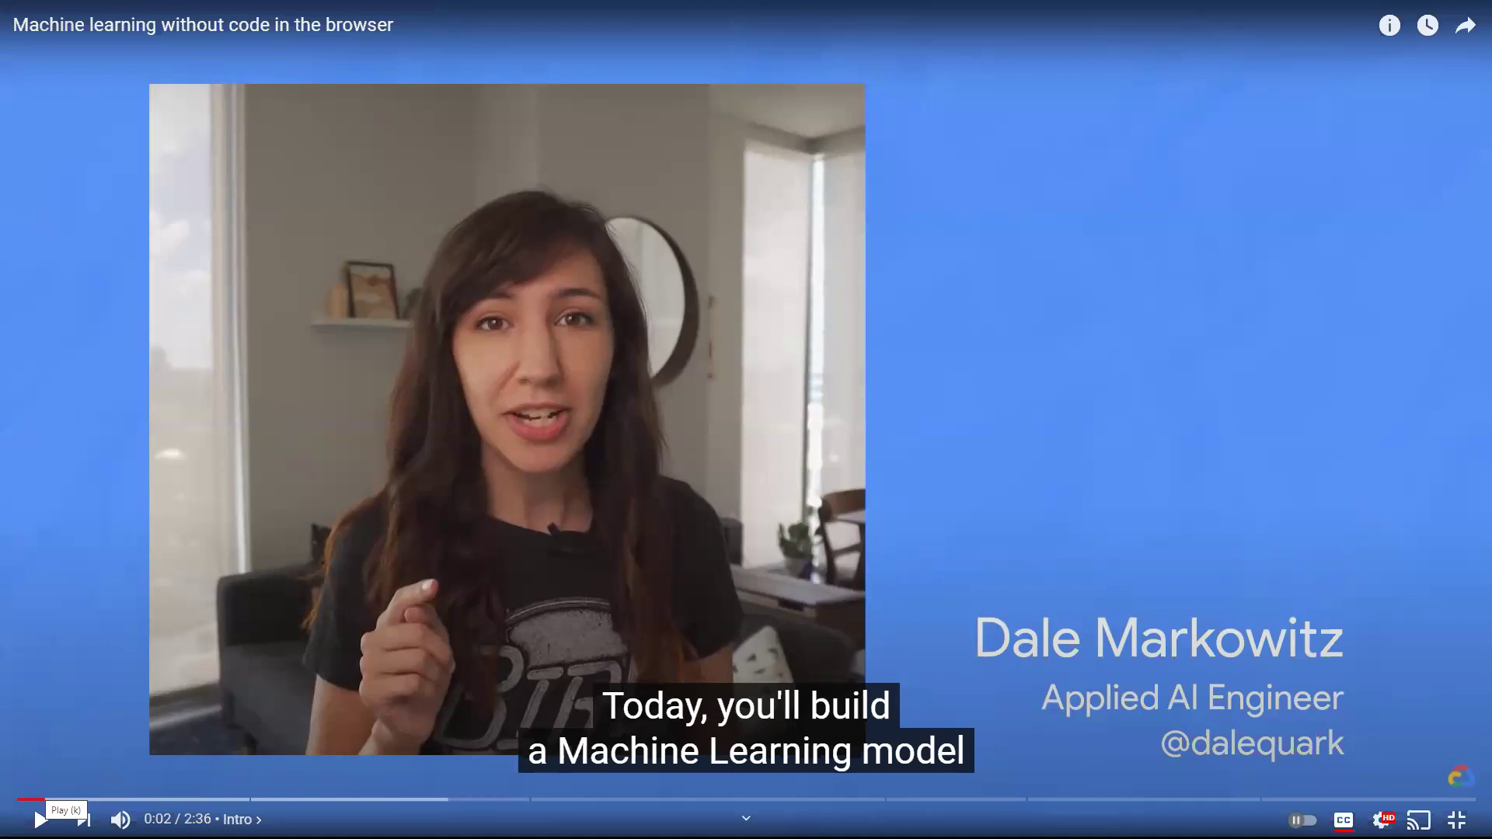
pyautogui.click(40, 819)
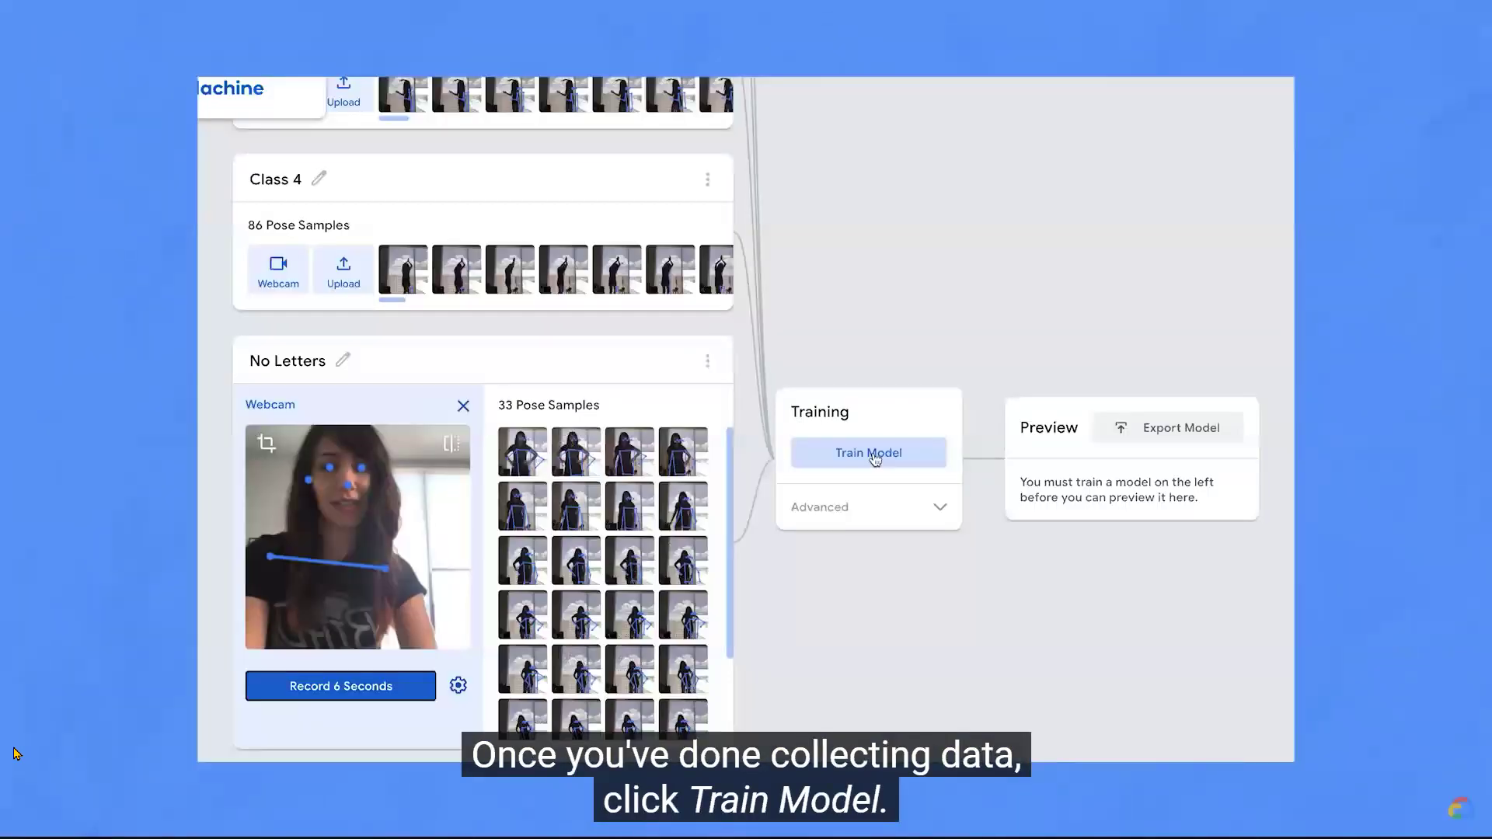
pyautogui.click(873, 447)
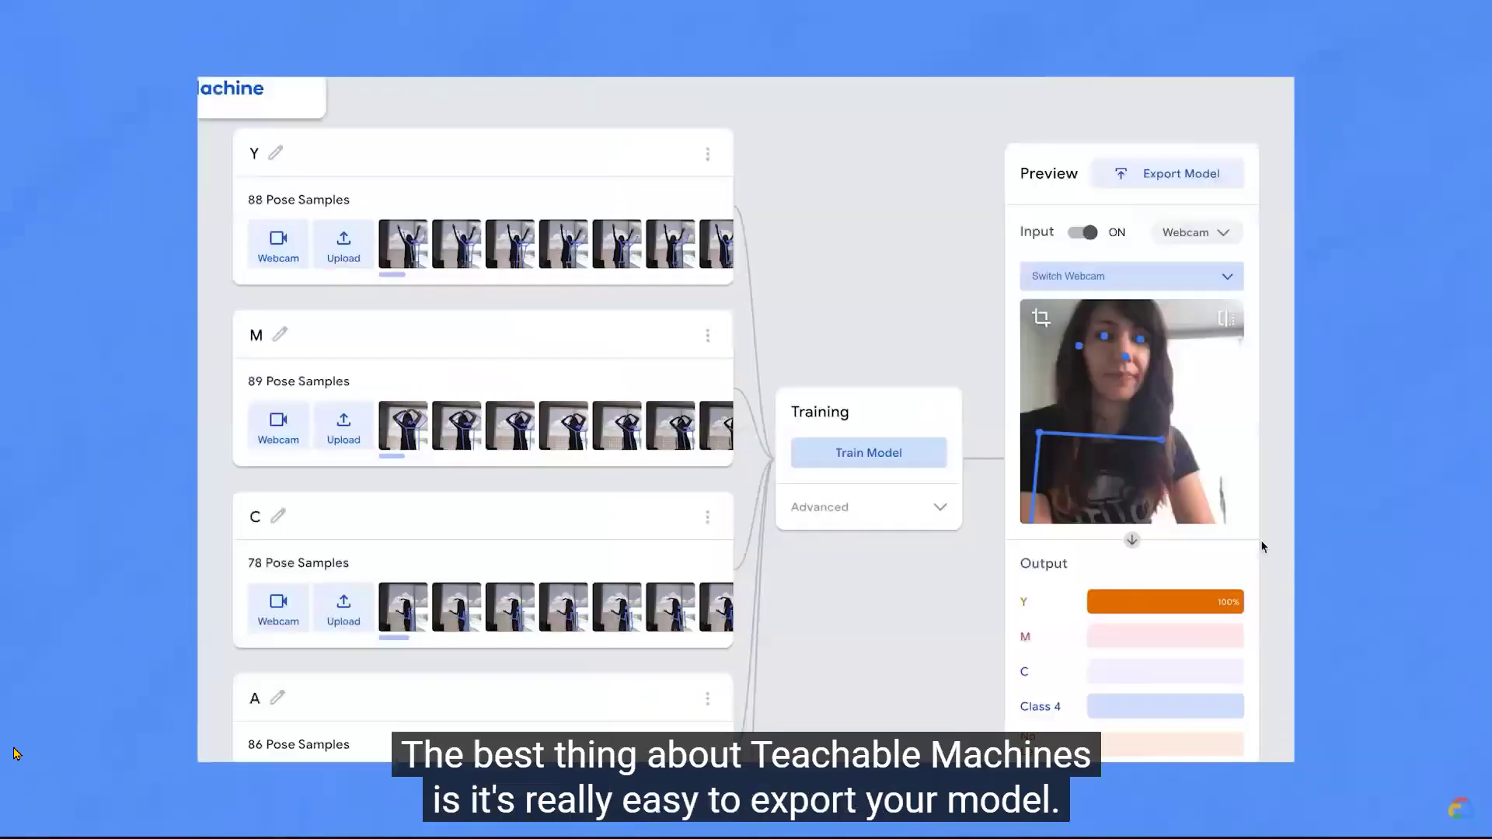
pyautogui.click(1168, 174)
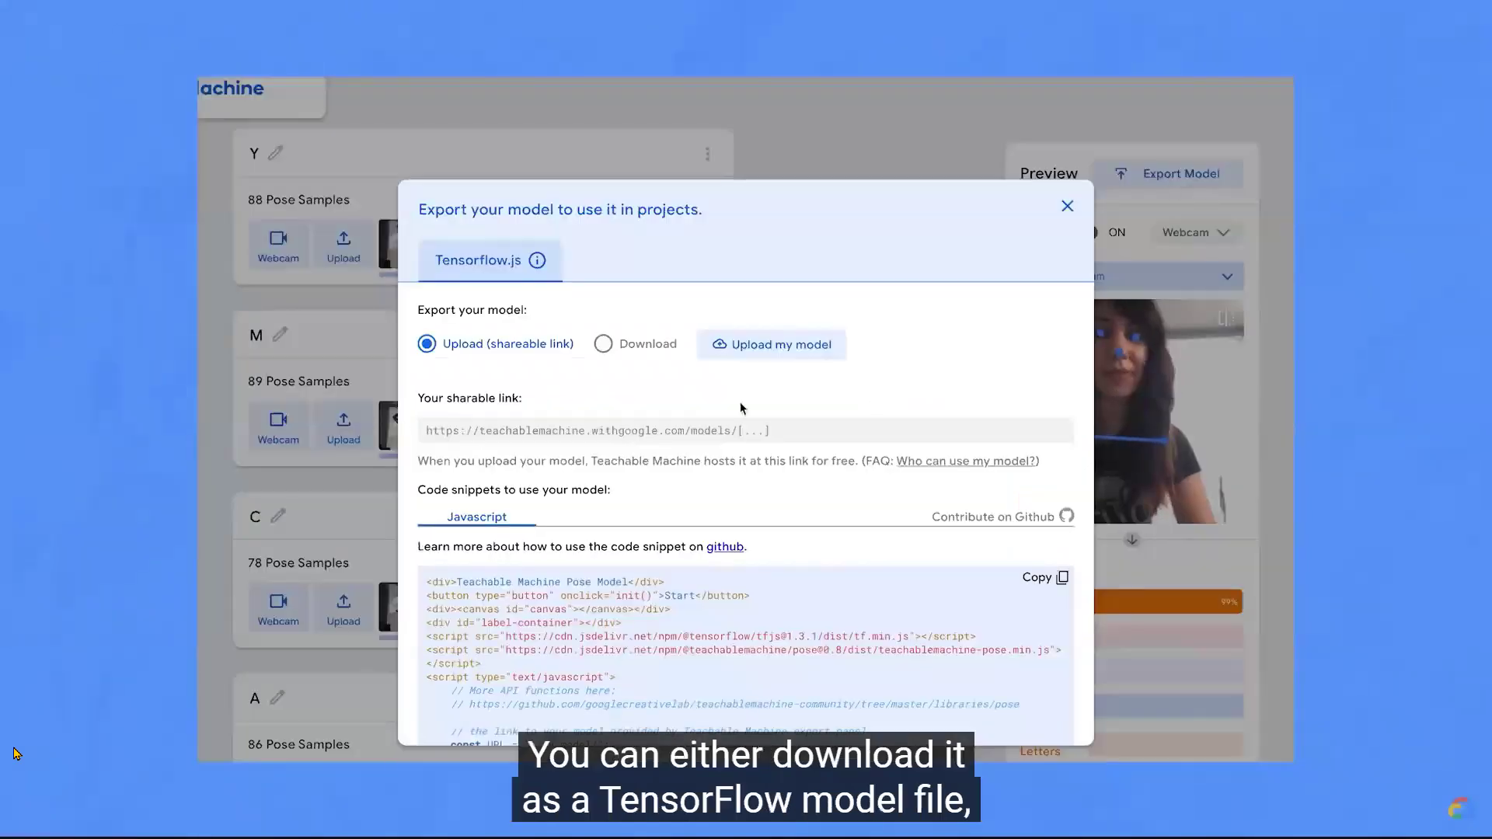
pyautogui.click(605, 348)
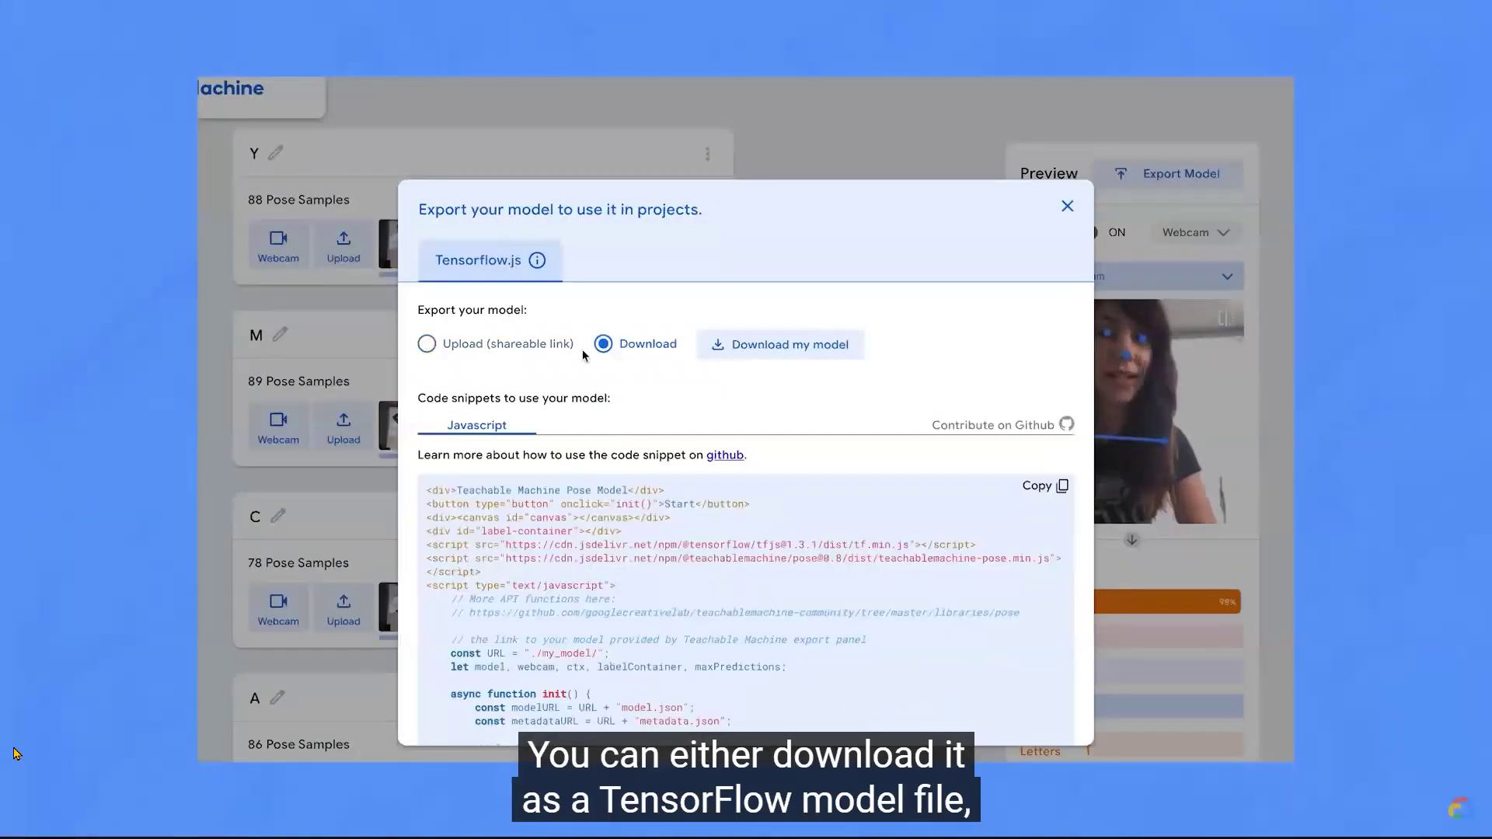
pyautogui.click(427, 344)
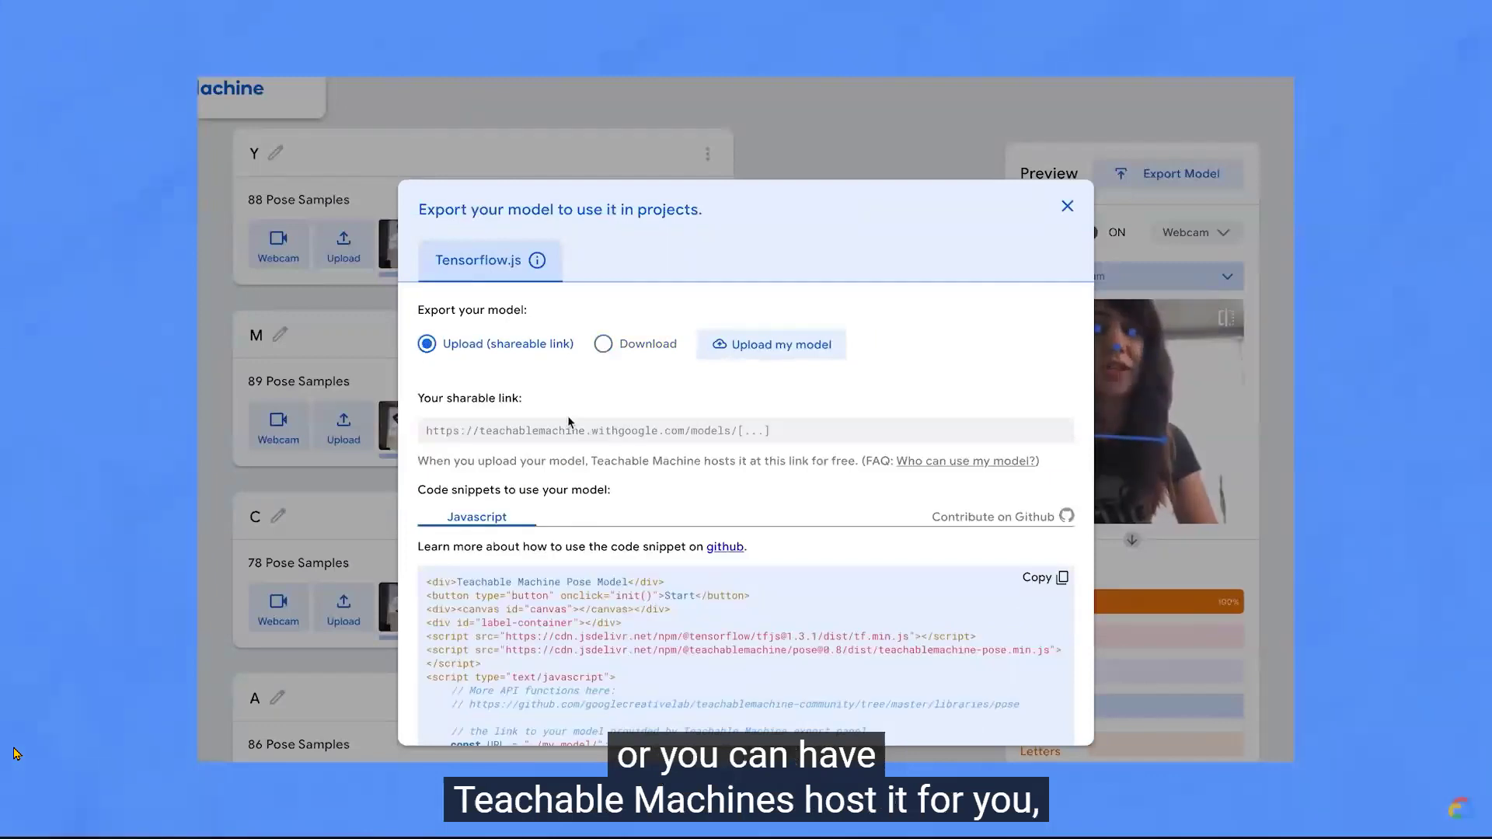
pyautogui.scroll(-1, 591, 420)
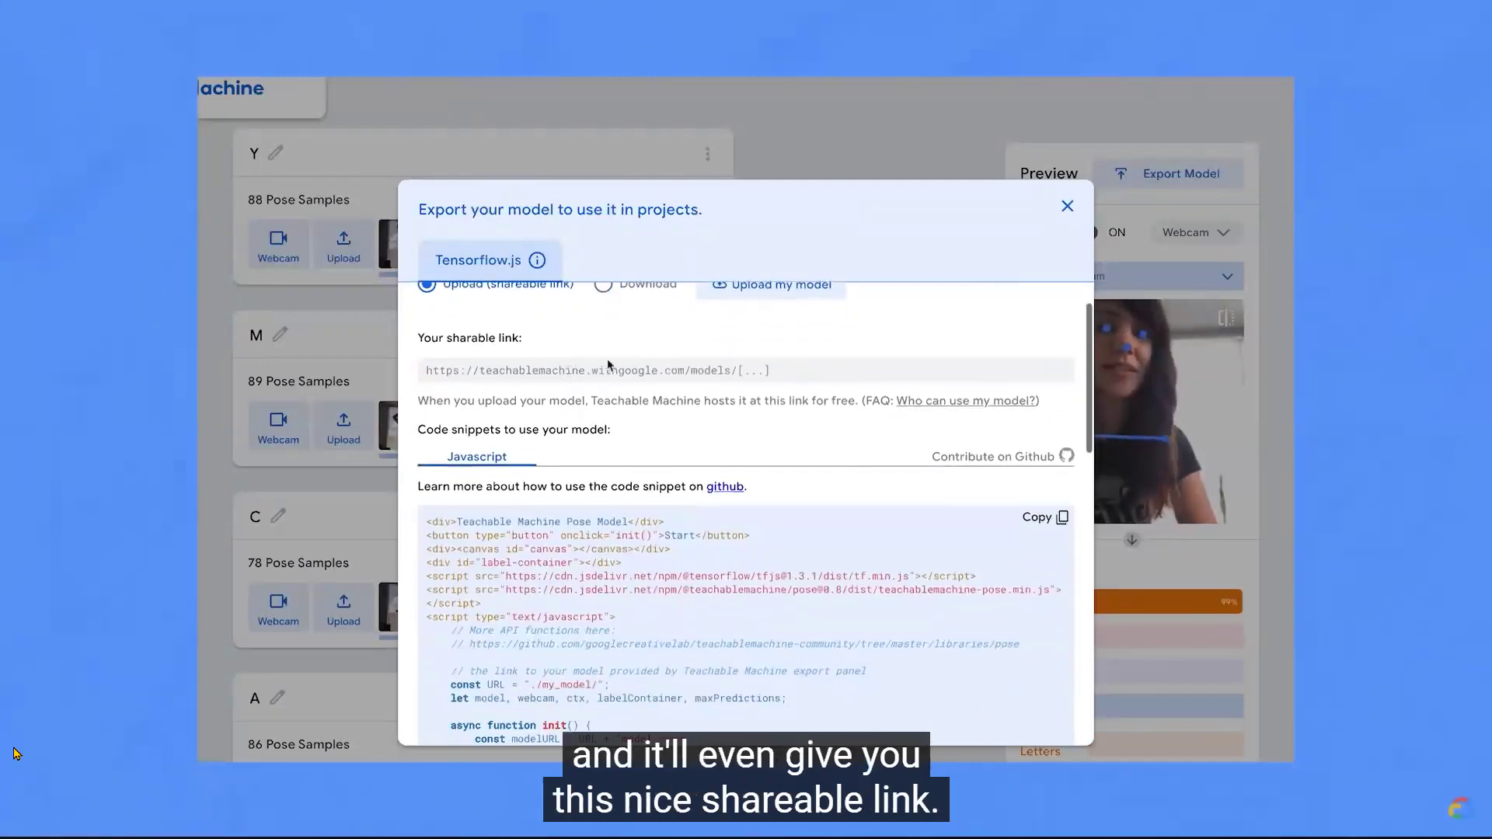
pyautogui.scroll(-2, 746, 389)
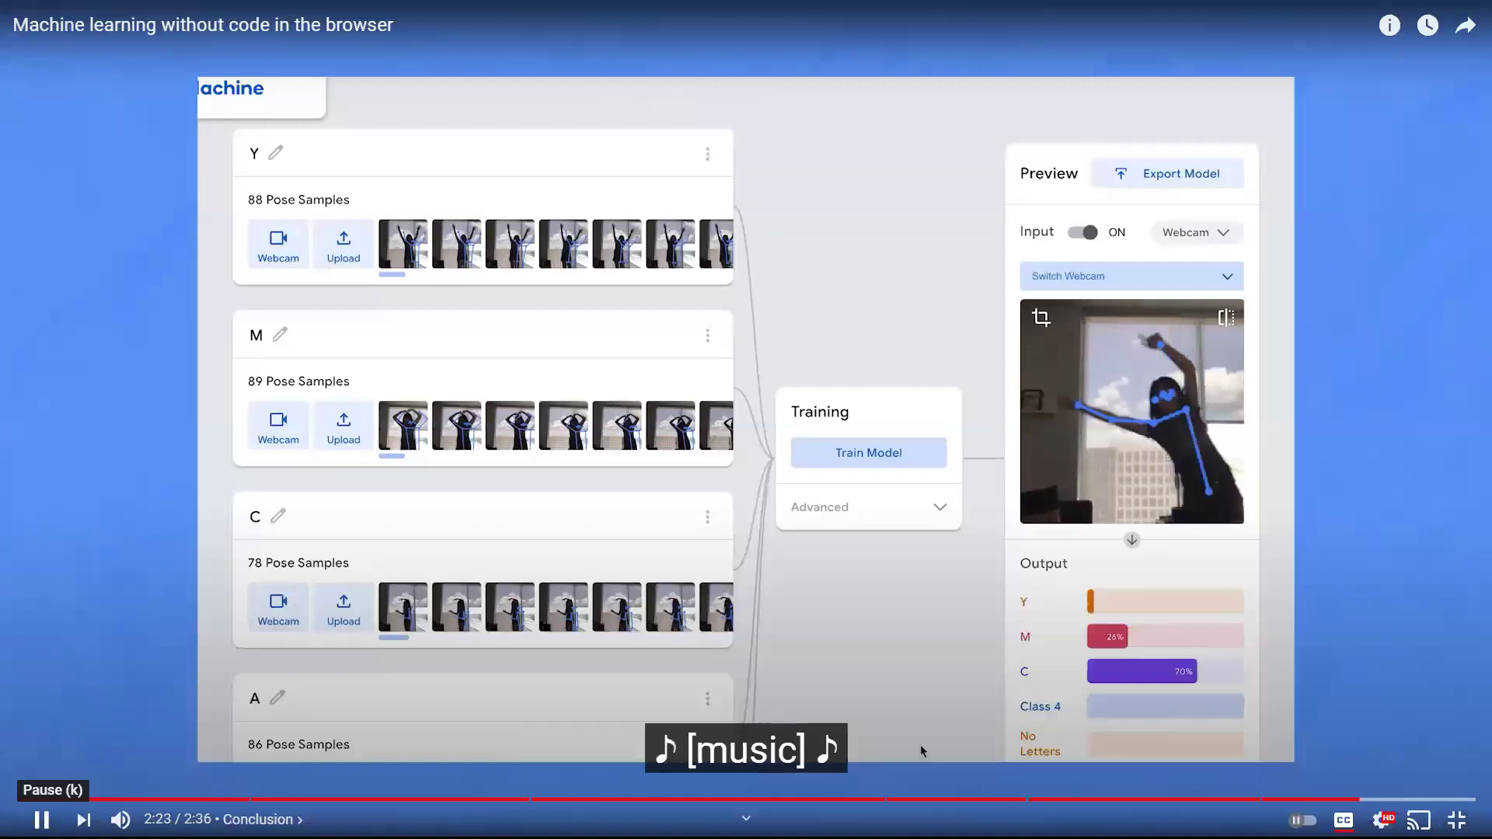
pyautogui.click(920, 744)
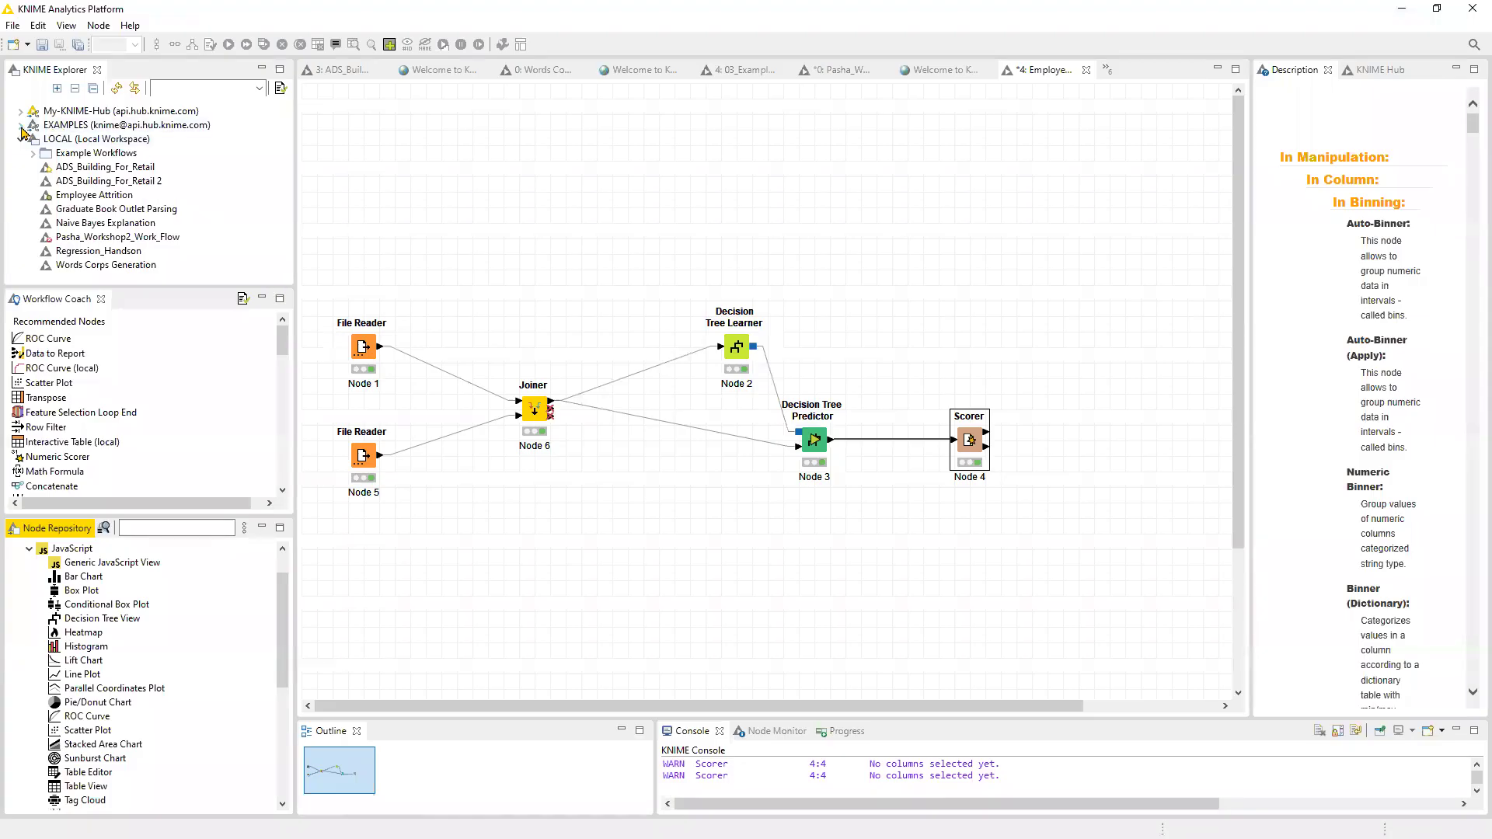
# Expand 04_Analytics and its 04_Classification_and_Predictive_Modelling folder under the EXAMPLES server to look through the example workflows.
pyautogui.click(21, 126)
pyautogui.click(55, 142)
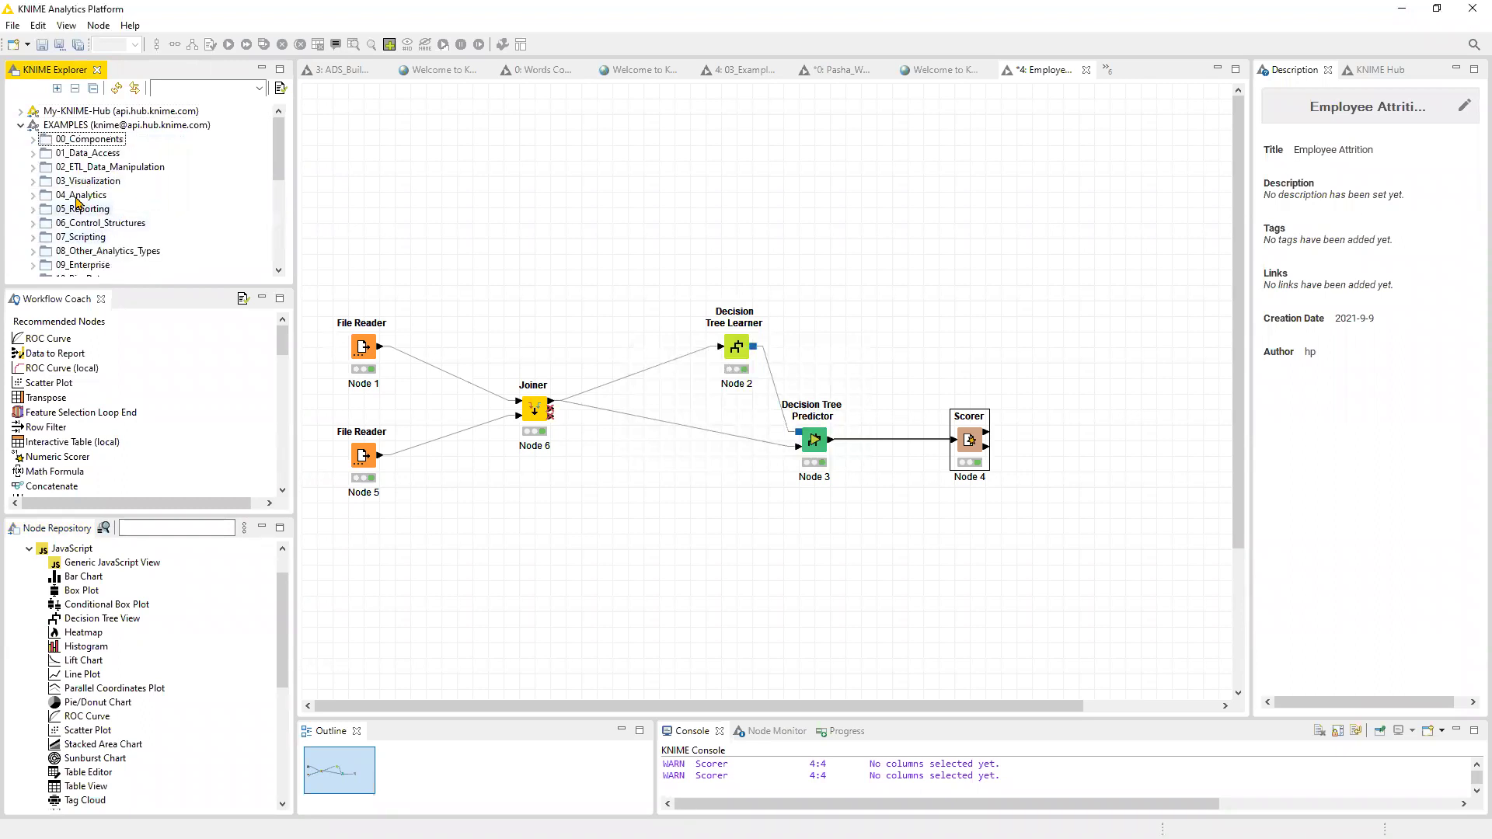
pyautogui.click(44, 198)
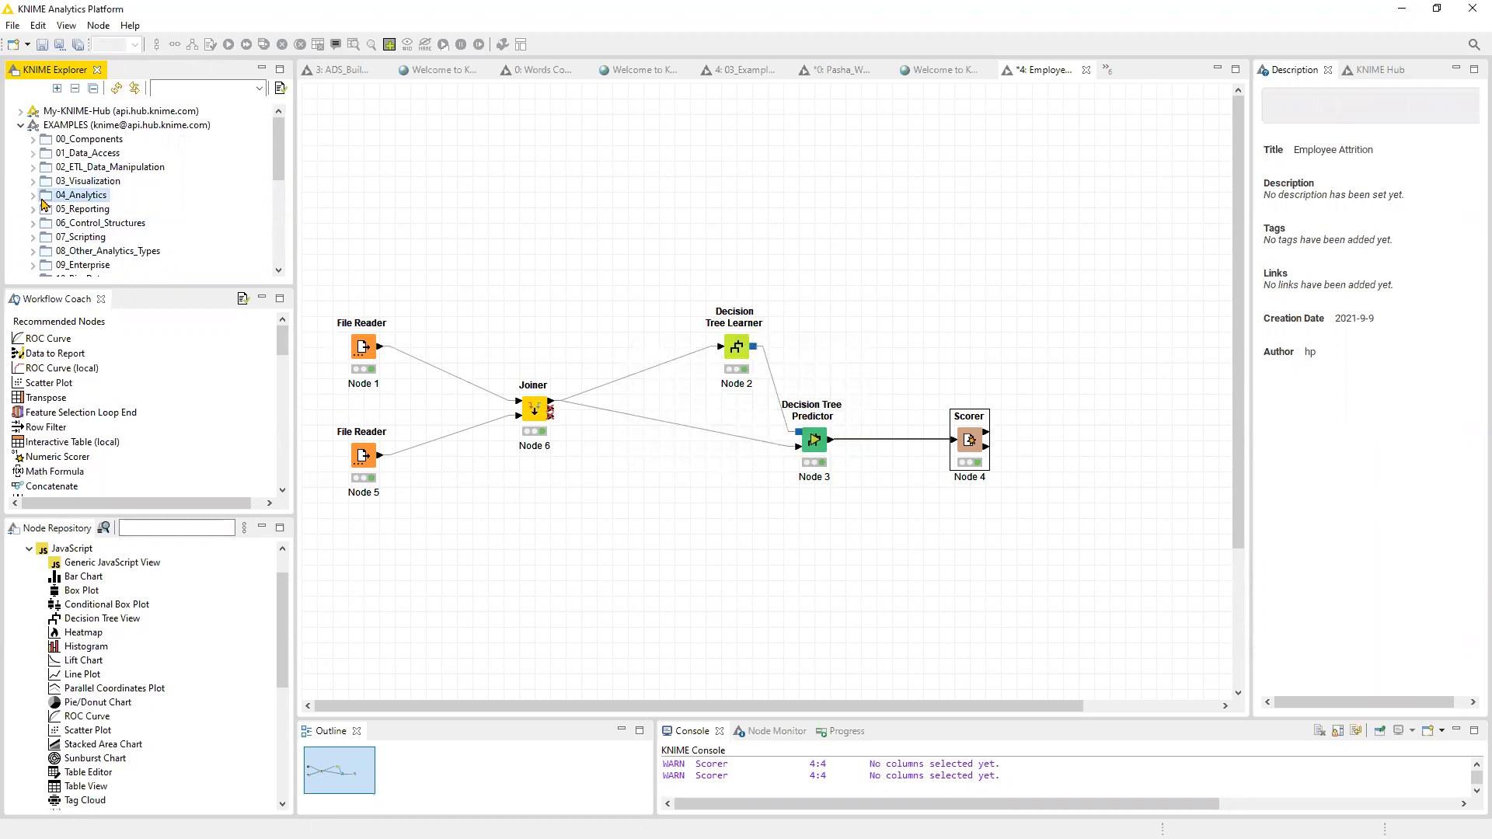
pyautogui.doubleClick(43, 197)
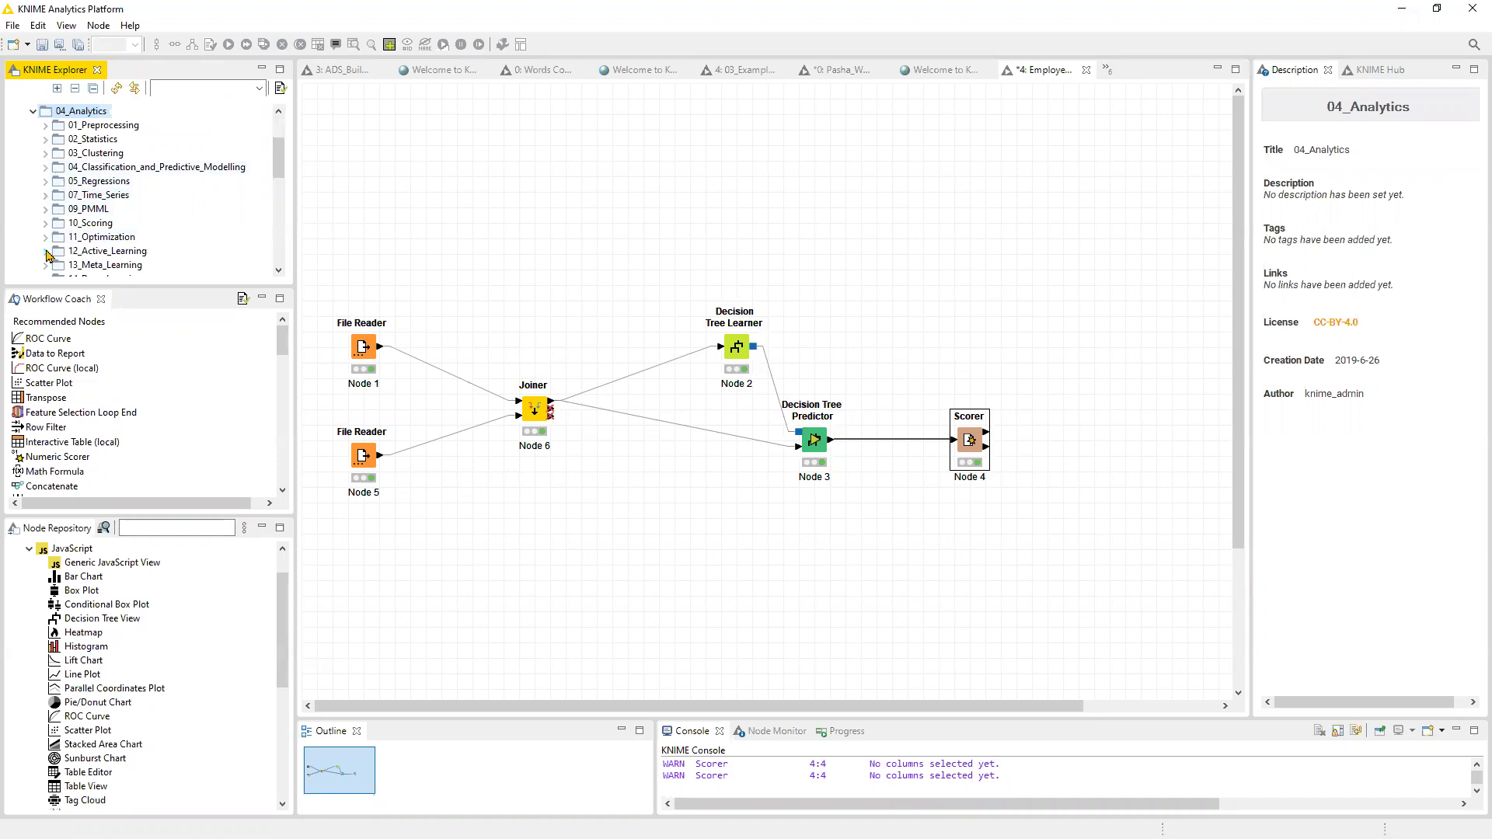
pyautogui.click(45, 167)
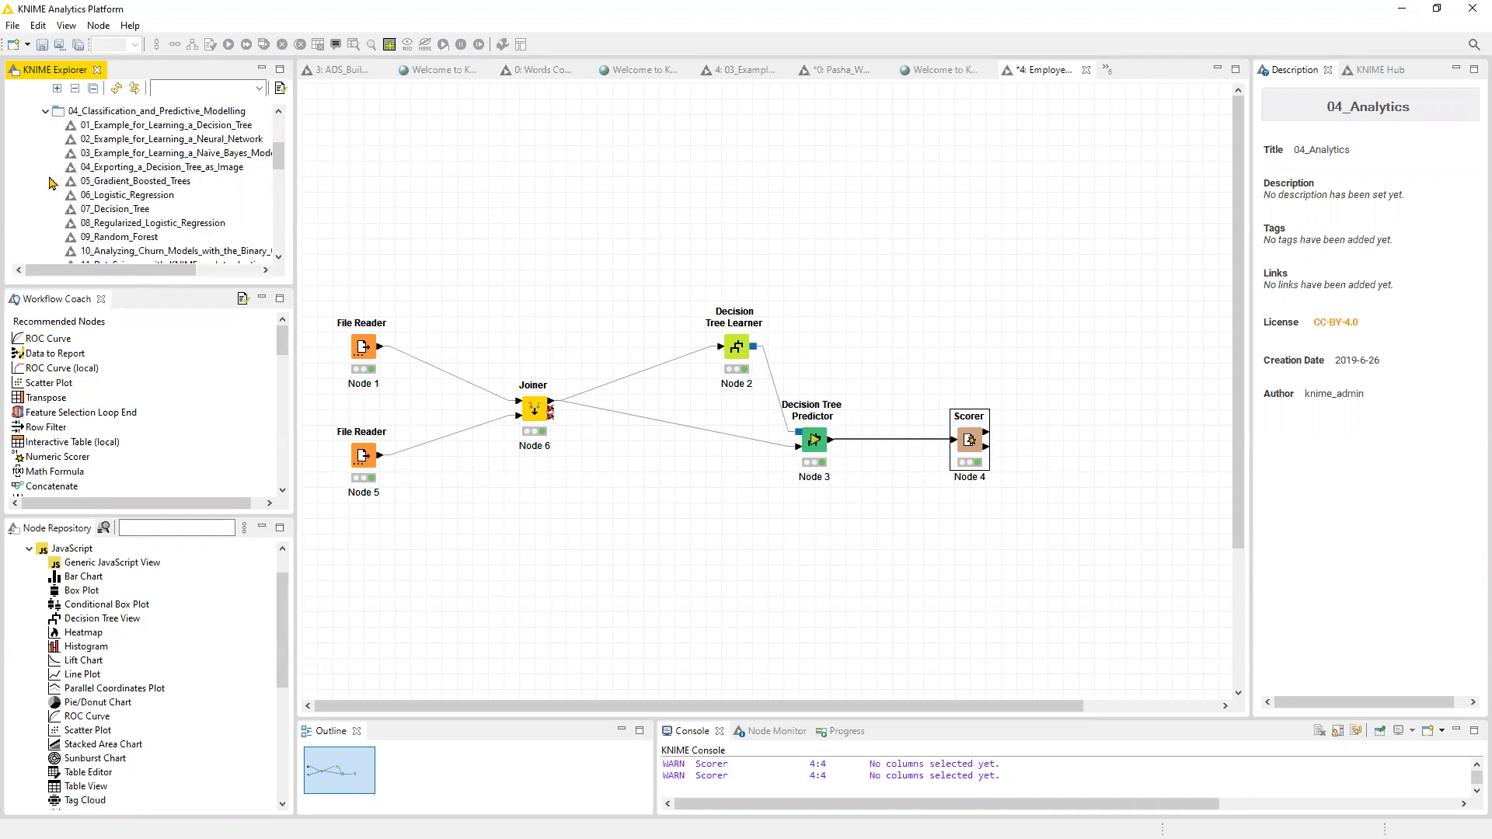
pyautogui.scroll(-1, 143, 247)
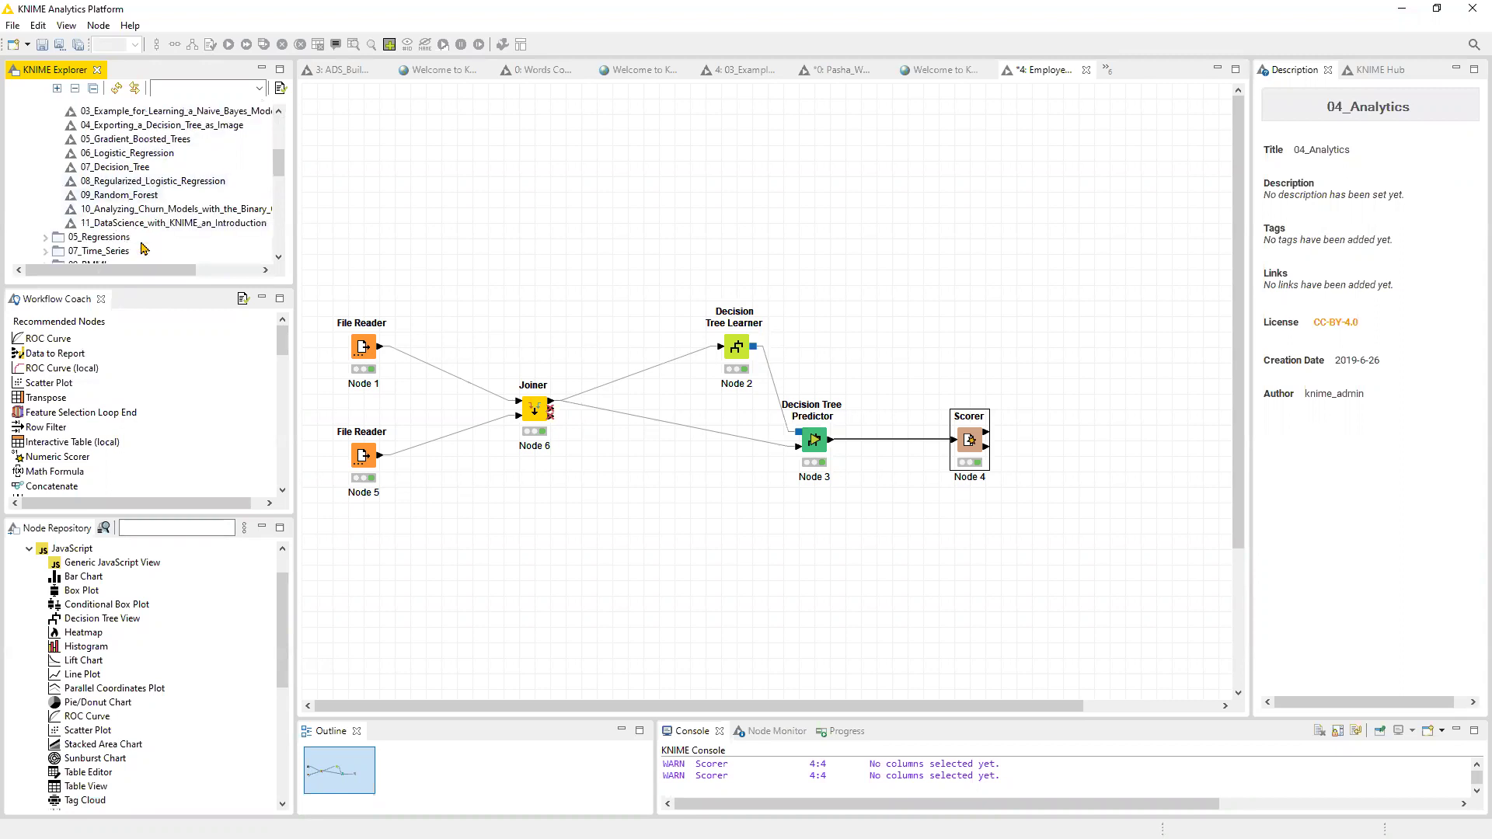
pyautogui.scroll(1, 143, 247)
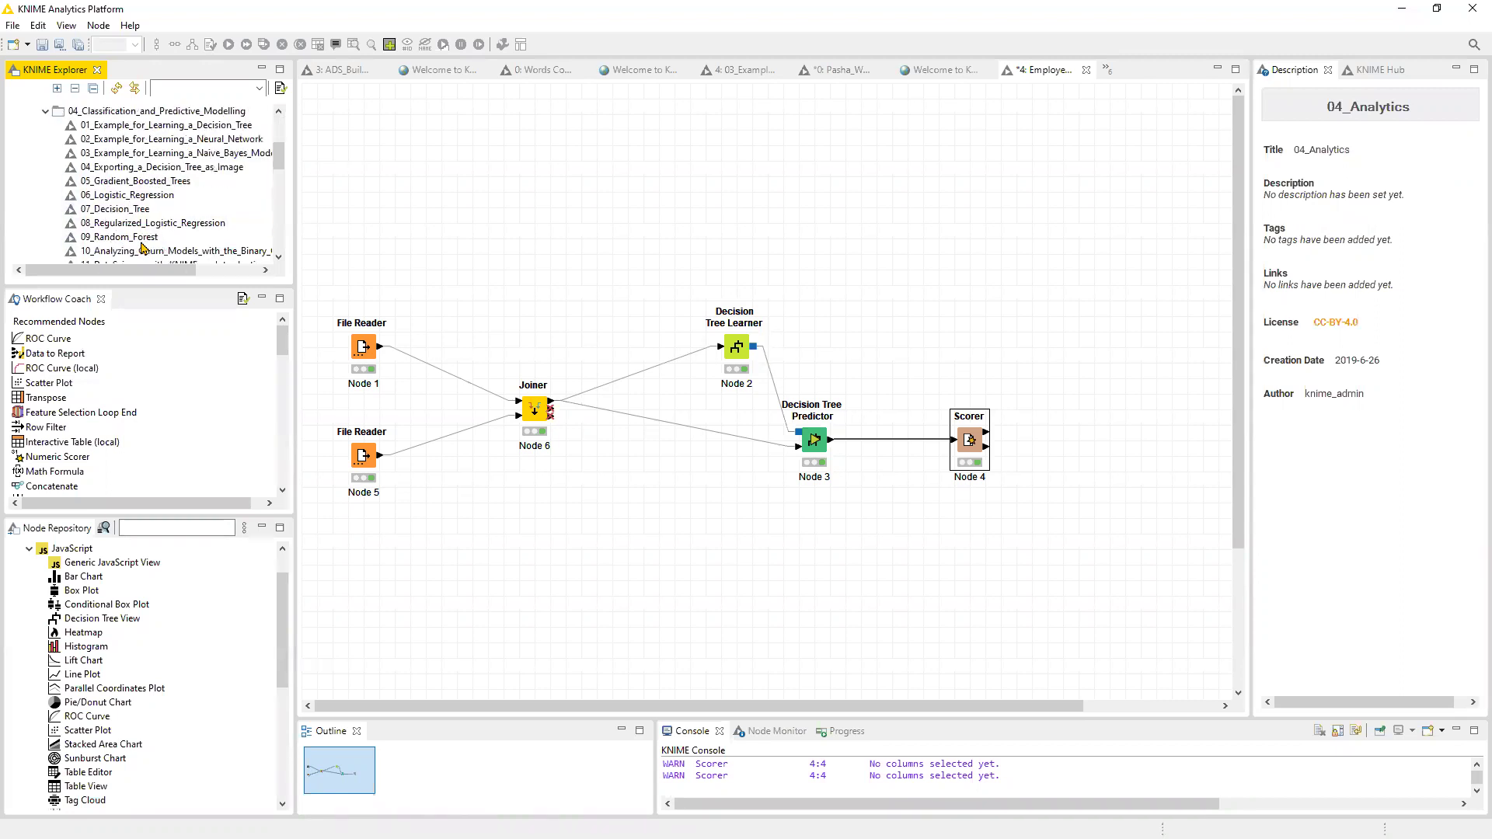
# Search the workflow explorer for Credit.
pyautogui.click(178, 94)
pyautogui.write('Credit')
pyautogui.press('Return')
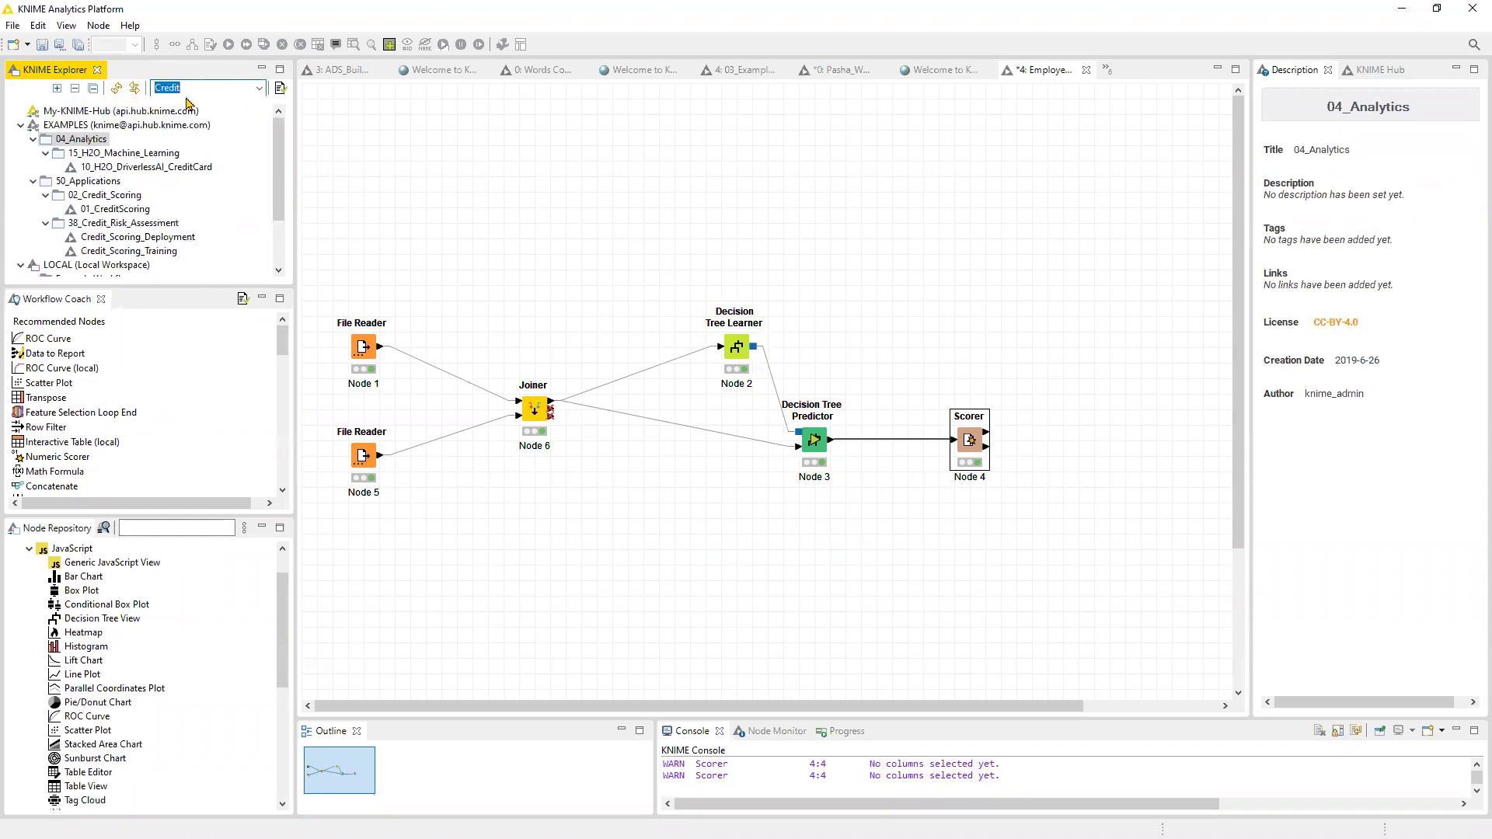
# Open the Credit_Scoring_Training example workflow from the 38_Credit_Risk_Assessment folder.
pyautogui.click(180, 257)
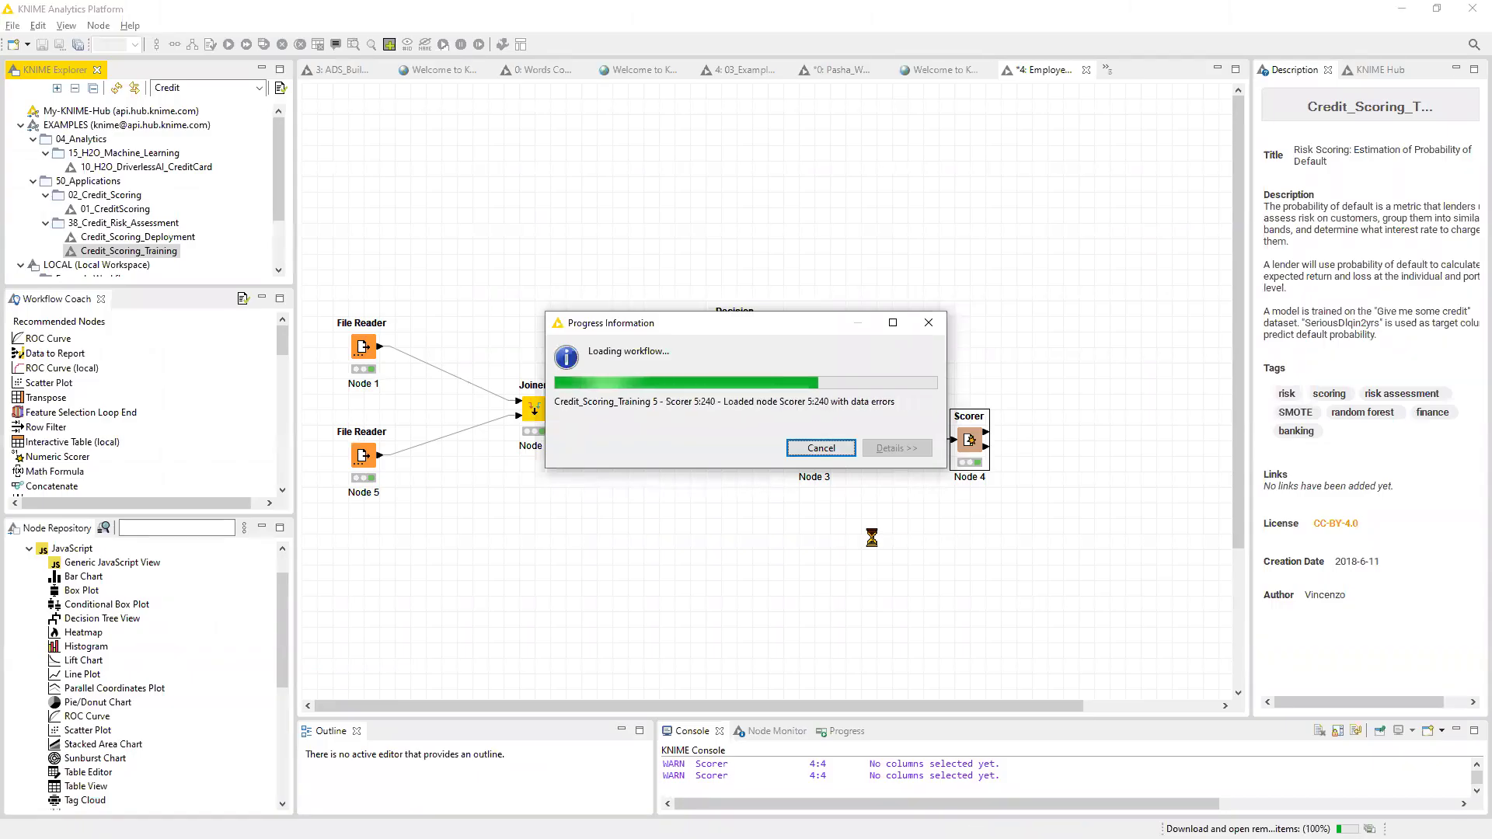
pyautogui.click(816, 449)
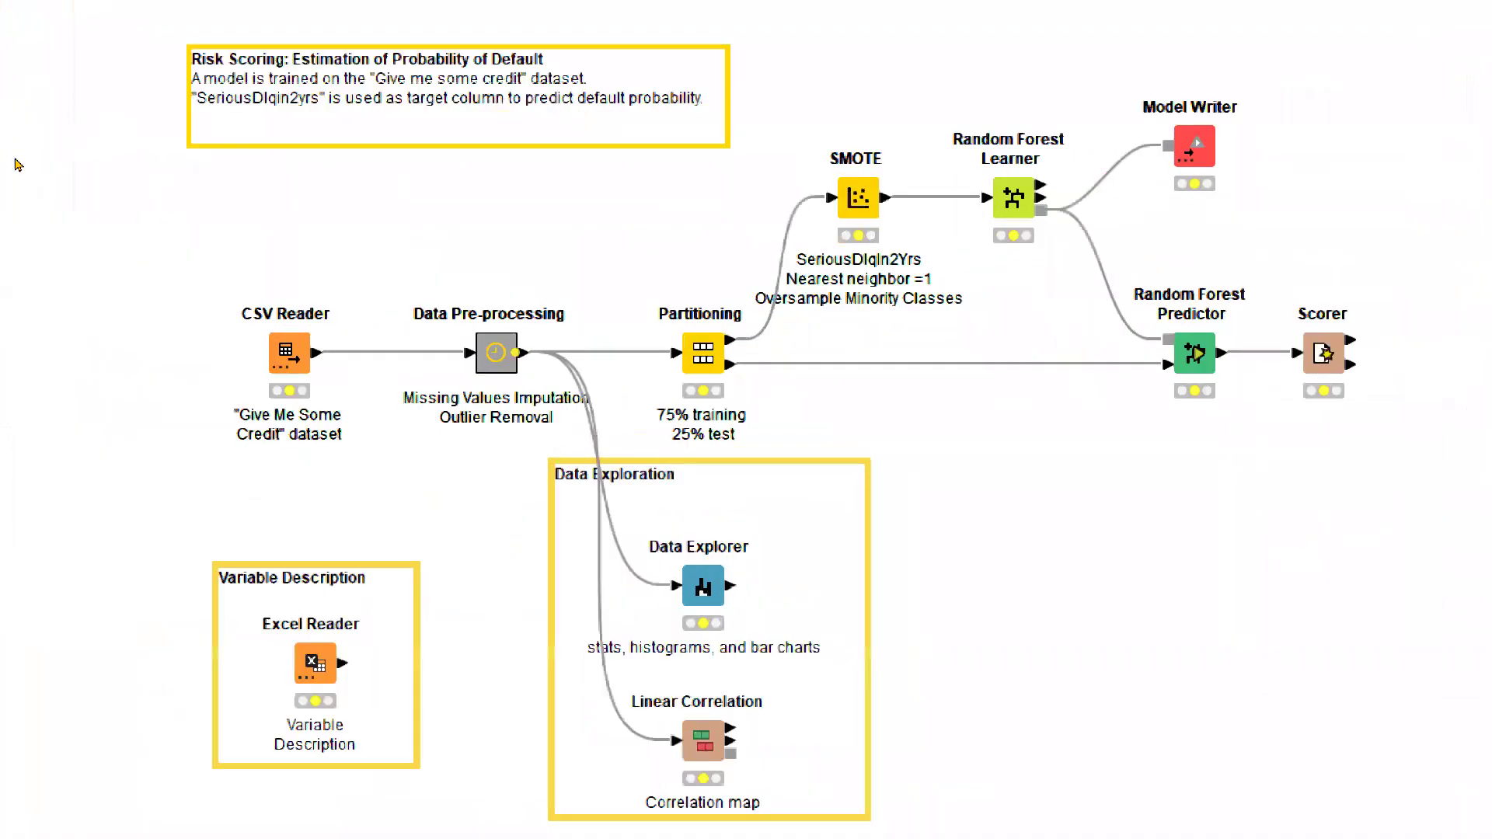
pyautogui.click(4, 159)
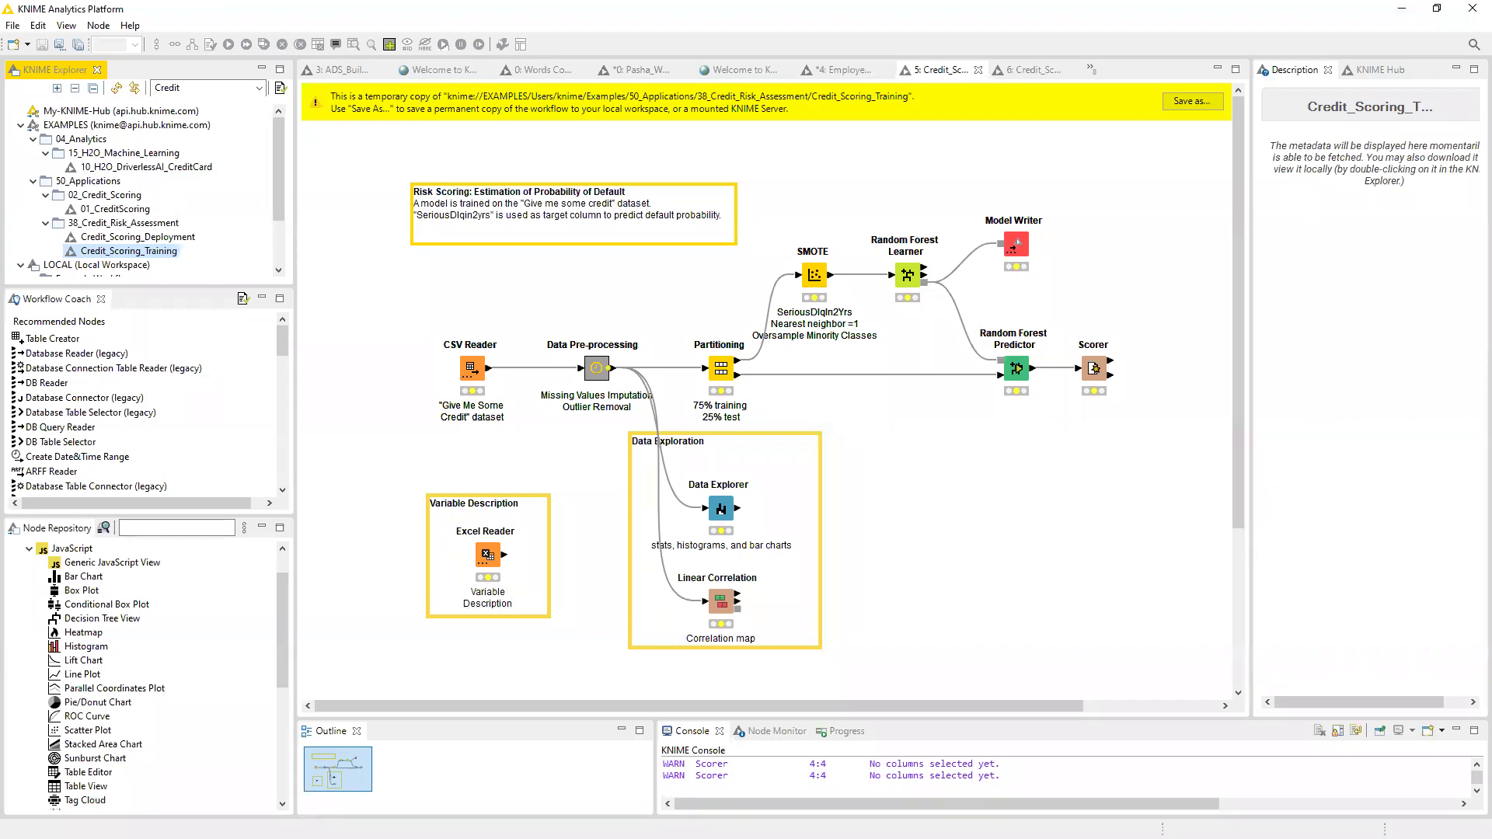
pyautogui.click(888, 435)
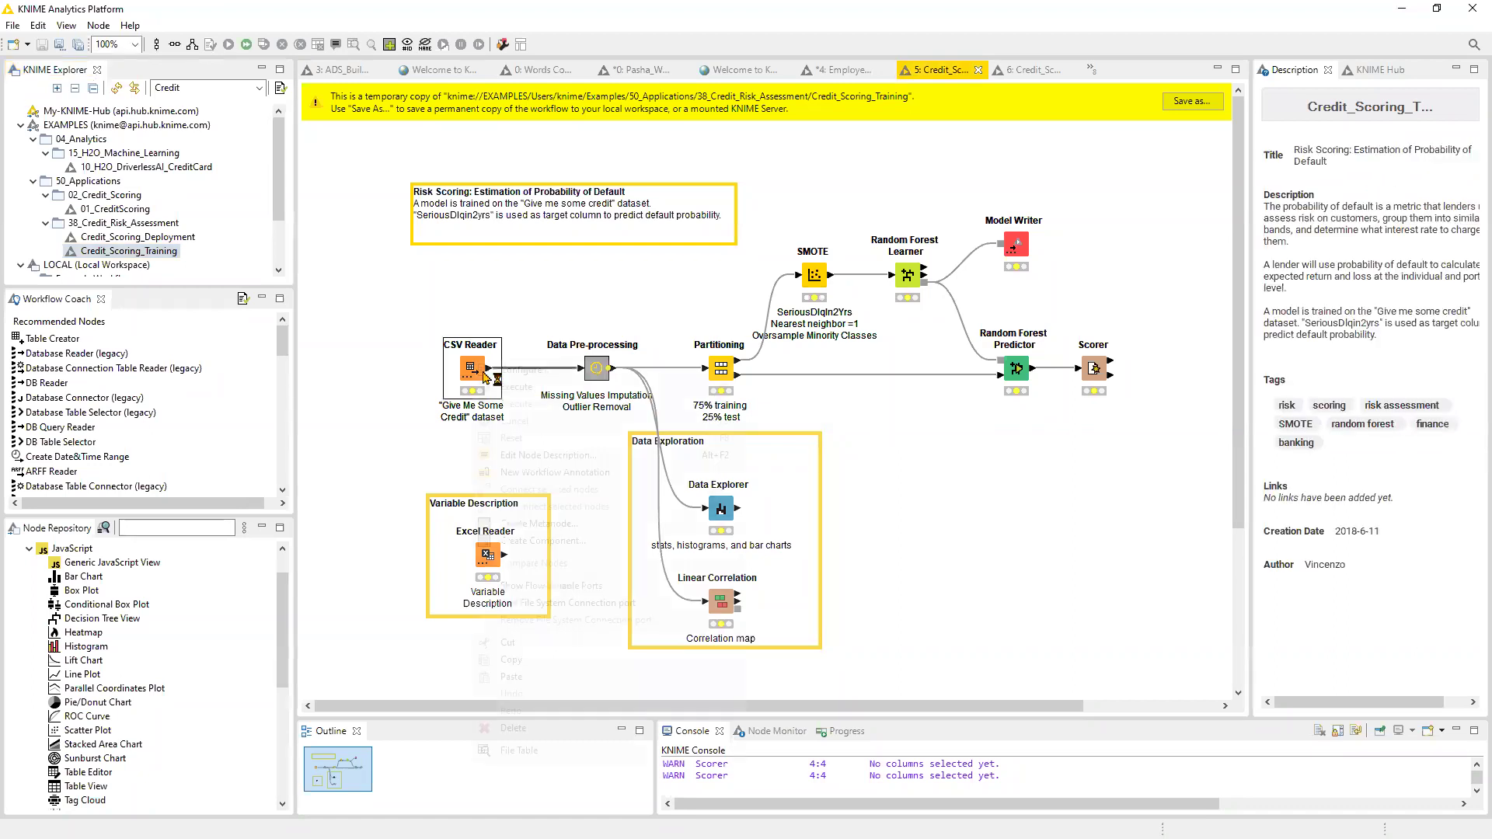
# Execute the CSV Reader node for the "Give Me Some Credit" dataset and look through the columns of its file table.
pyautogui.rightClick(475, 362)
pyautogui.click(506, 387)
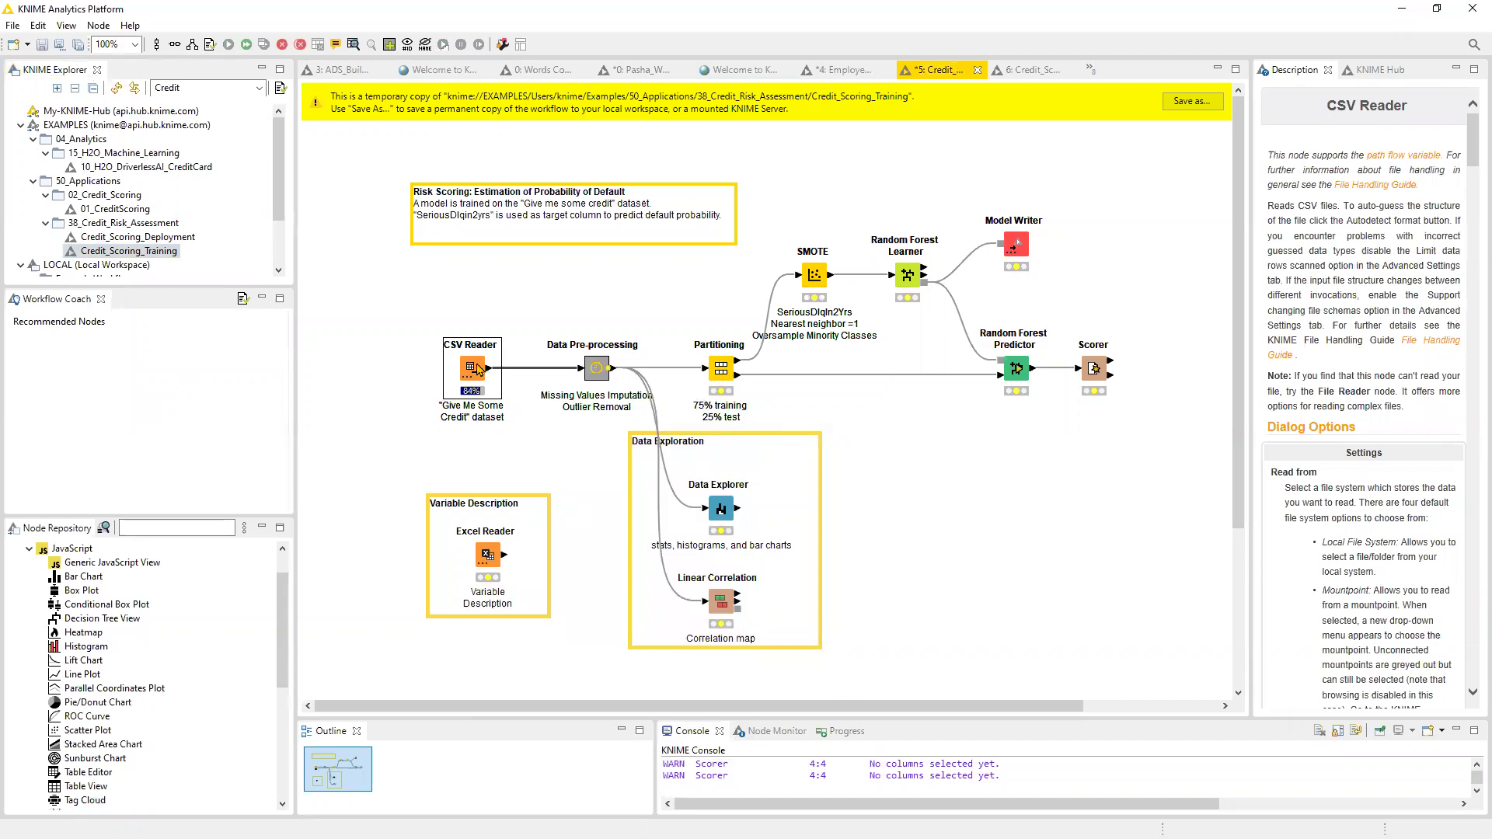
pyautogui.rightClick(479, 365)
pyautogui.click(556, 758)
pyautogui.moveTo(628, 603); pyautogui.dragTo(720, 606)
pyautogui.click(873, 590)
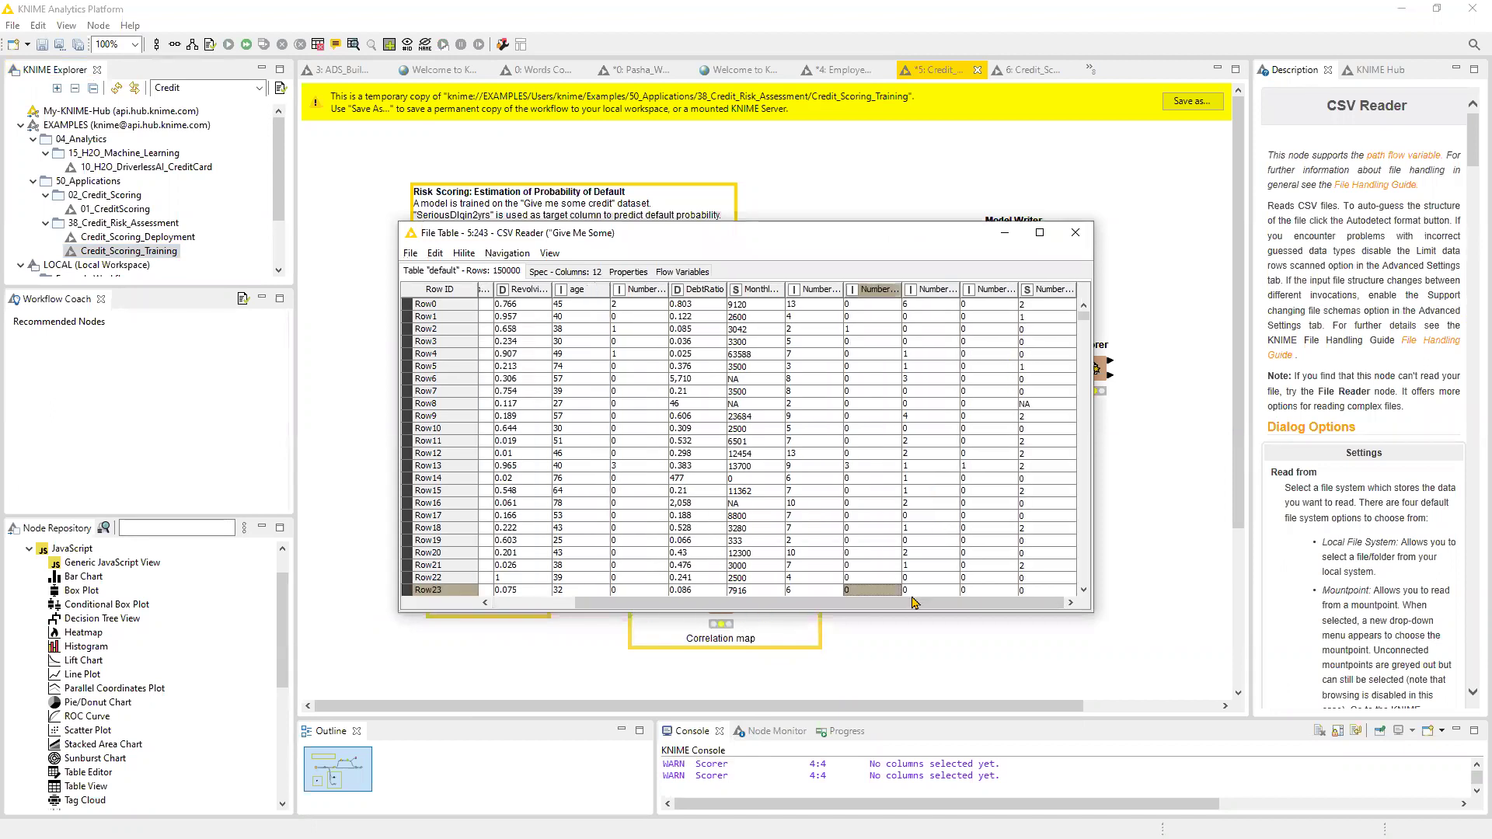
pyautogui.moveTo(894, 606); pyautogui.dragTo(670, 614)
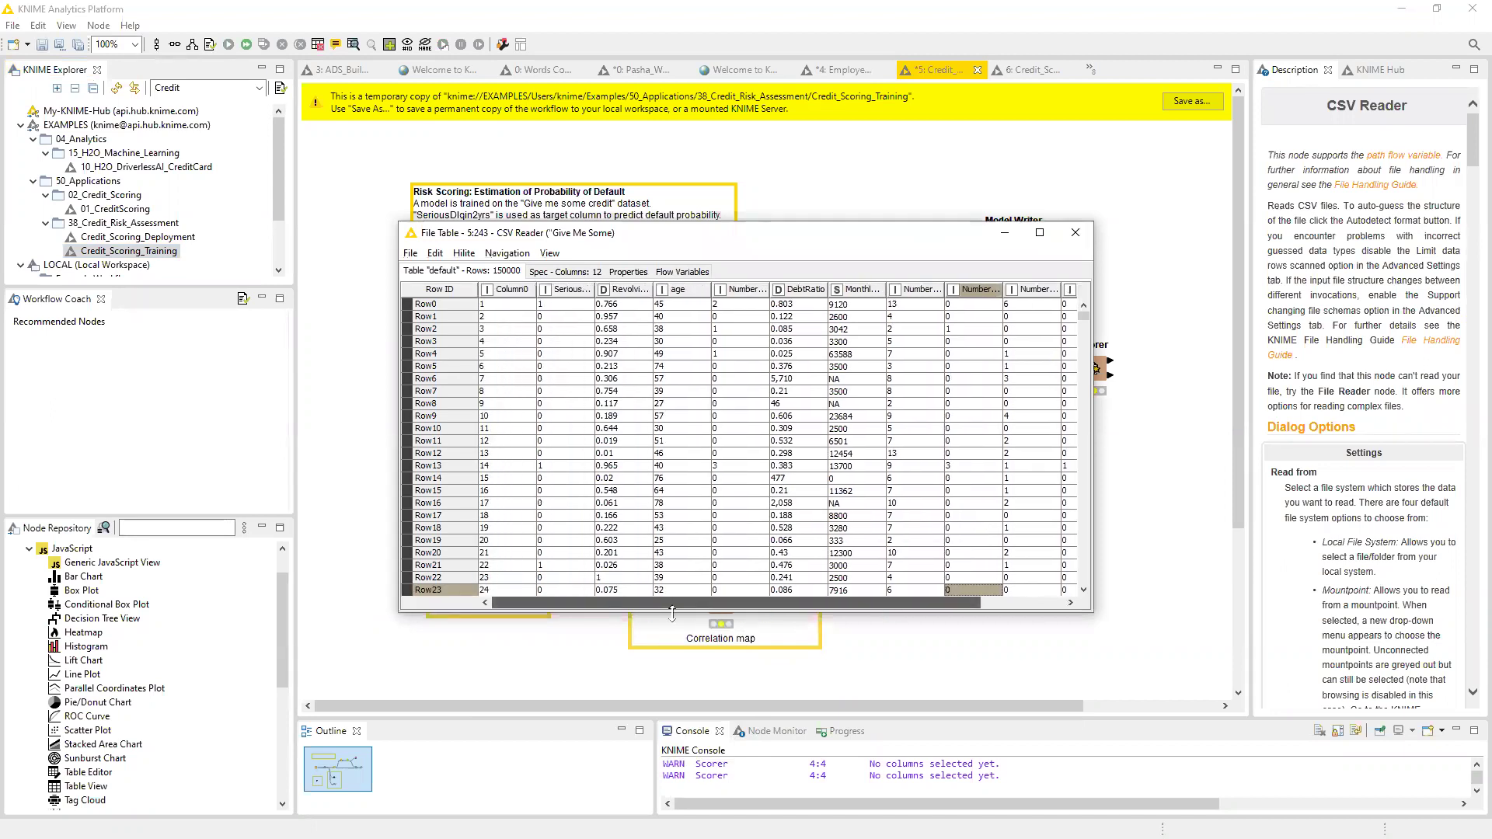
pyautogui.moveTo(777, 604); pyautogui.dragTo(860, 605)
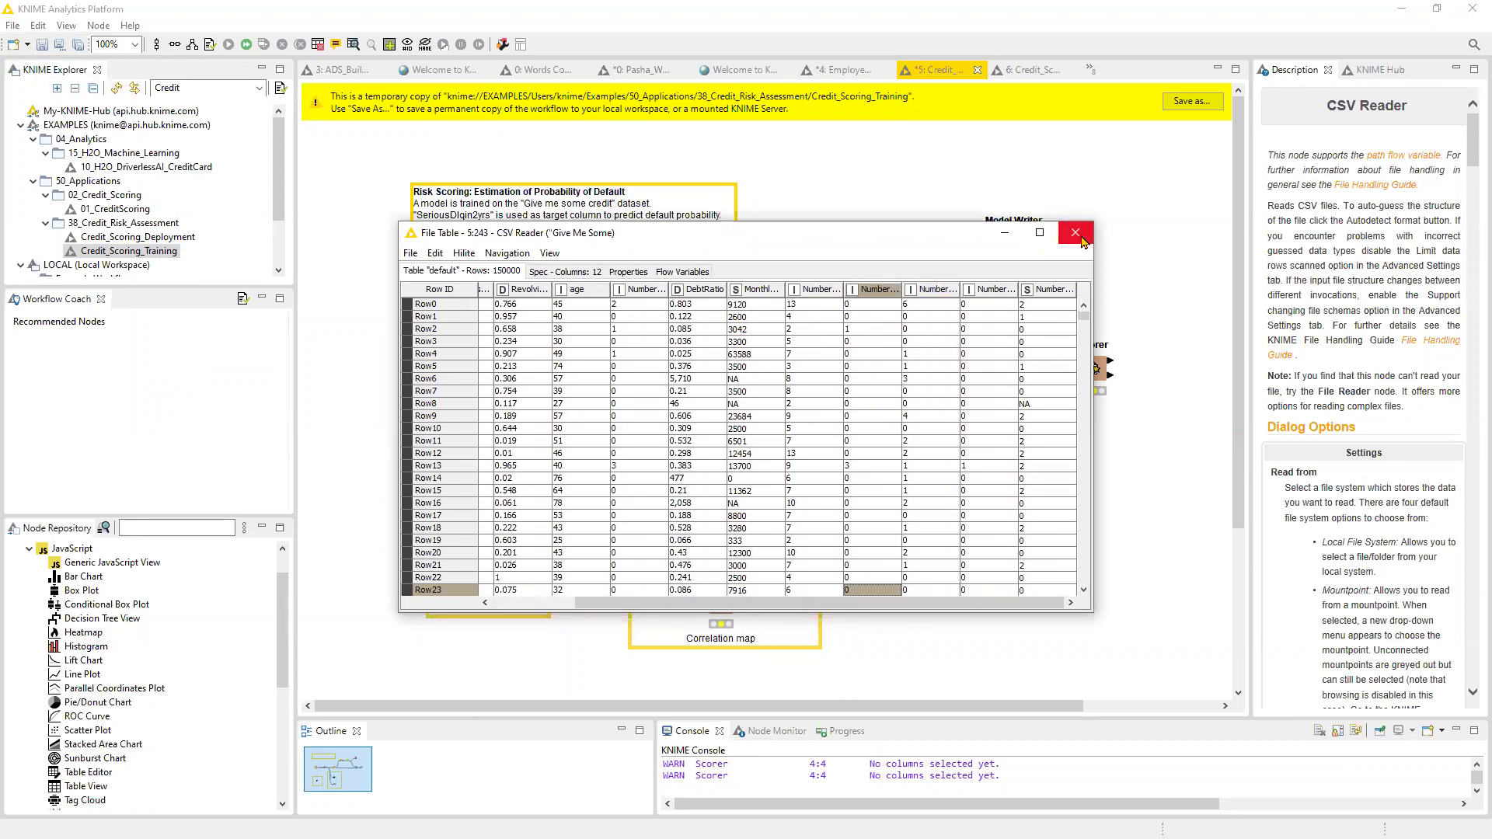
# Widen the file table's columns to read the full headers, including RevolvingUtilizationOfUnsecuredLines and NumberOfOpenCreditLinesAndLoans, and put the table away.
pyautogui.moveTo(552, 289); pyautogui.dragTo(672, 289)
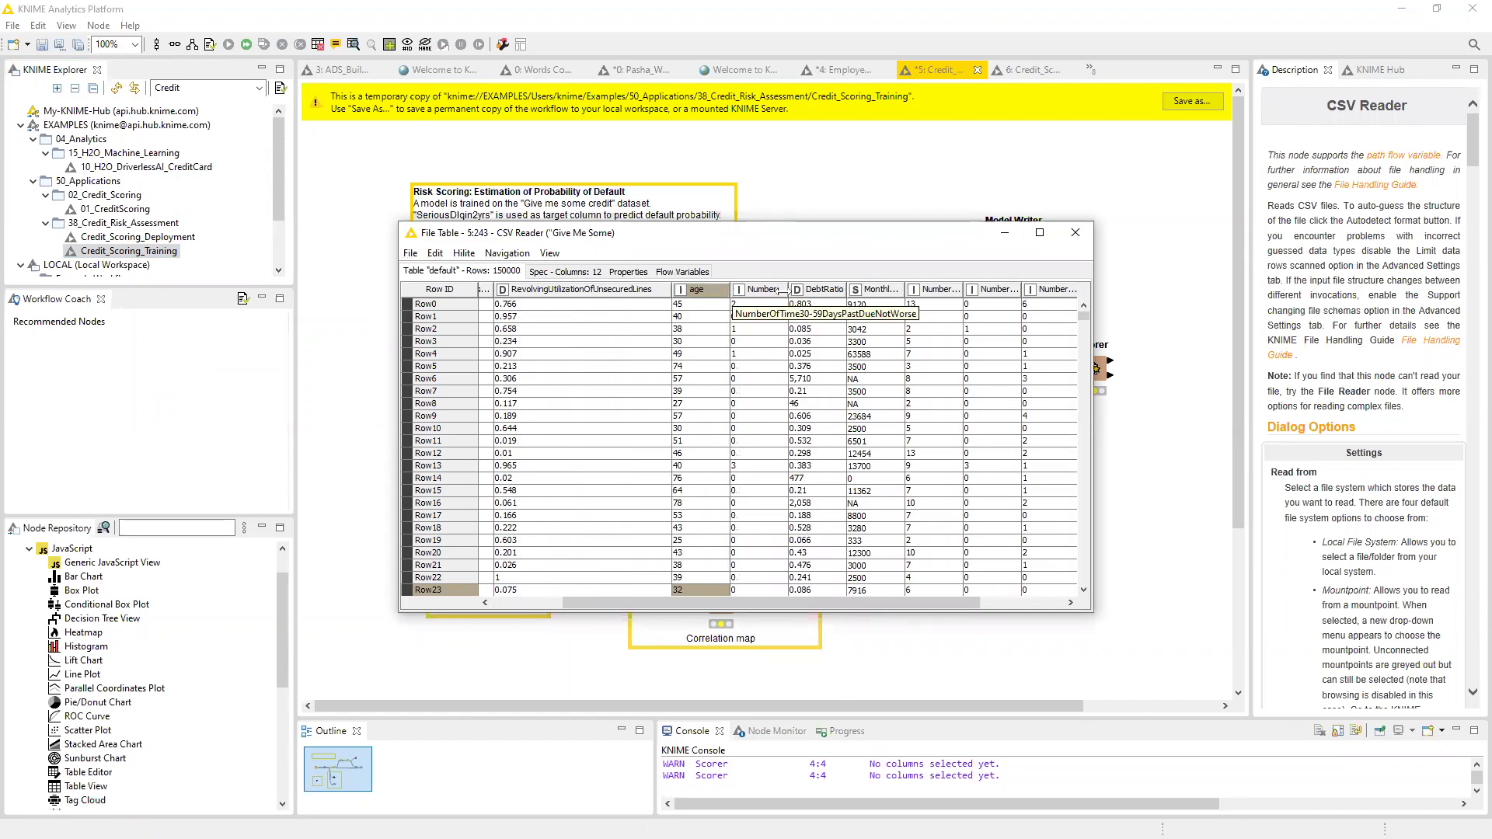
pyautogui.moveTo(786, 289); pyautogui.dragTo(945, 289)
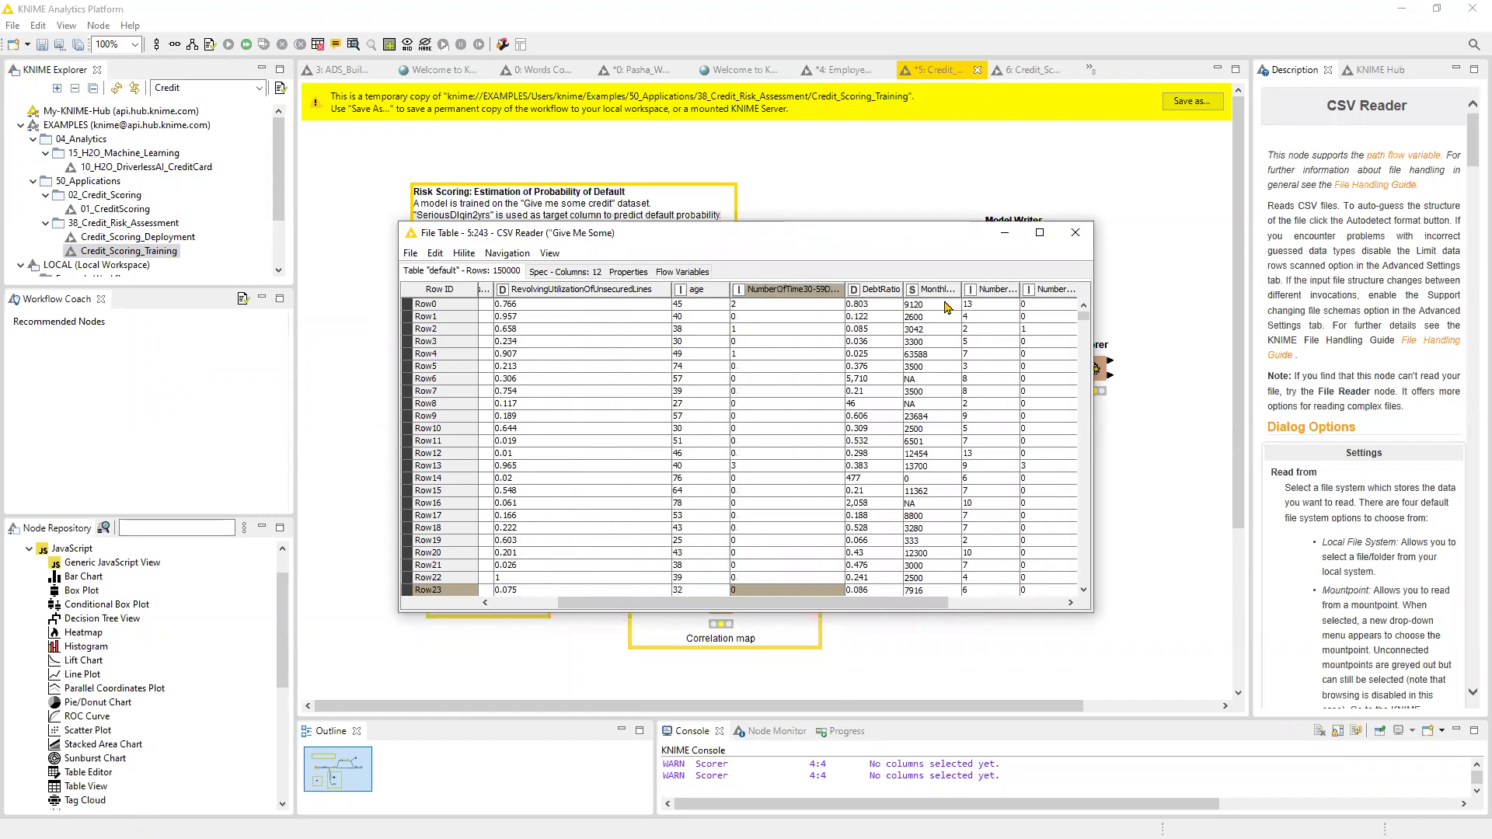
pyautogui.moveTo(803, 603); pyautogui.dragTo(966, 606)
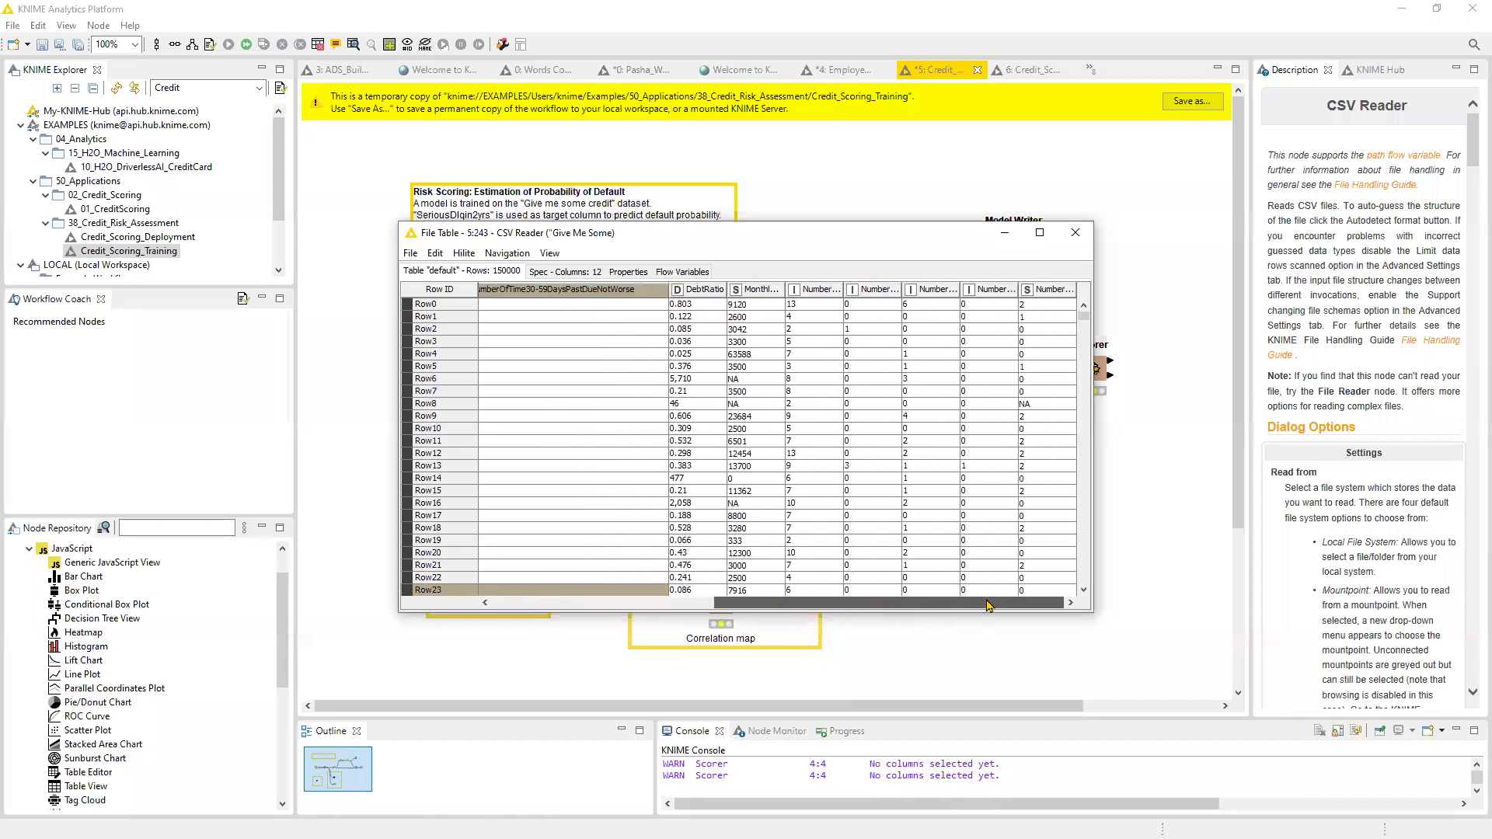
pyautogui.moveTo(728, 294); pyautogui.dragTo(962, 320)
pyautogui.click(963, 320)
pyautogui.moveTo(869, 603); pyautogui.dragTo(956, 603)
pyautogui.moveTo(840, 290); pyautogui.dragTo(974, 292)
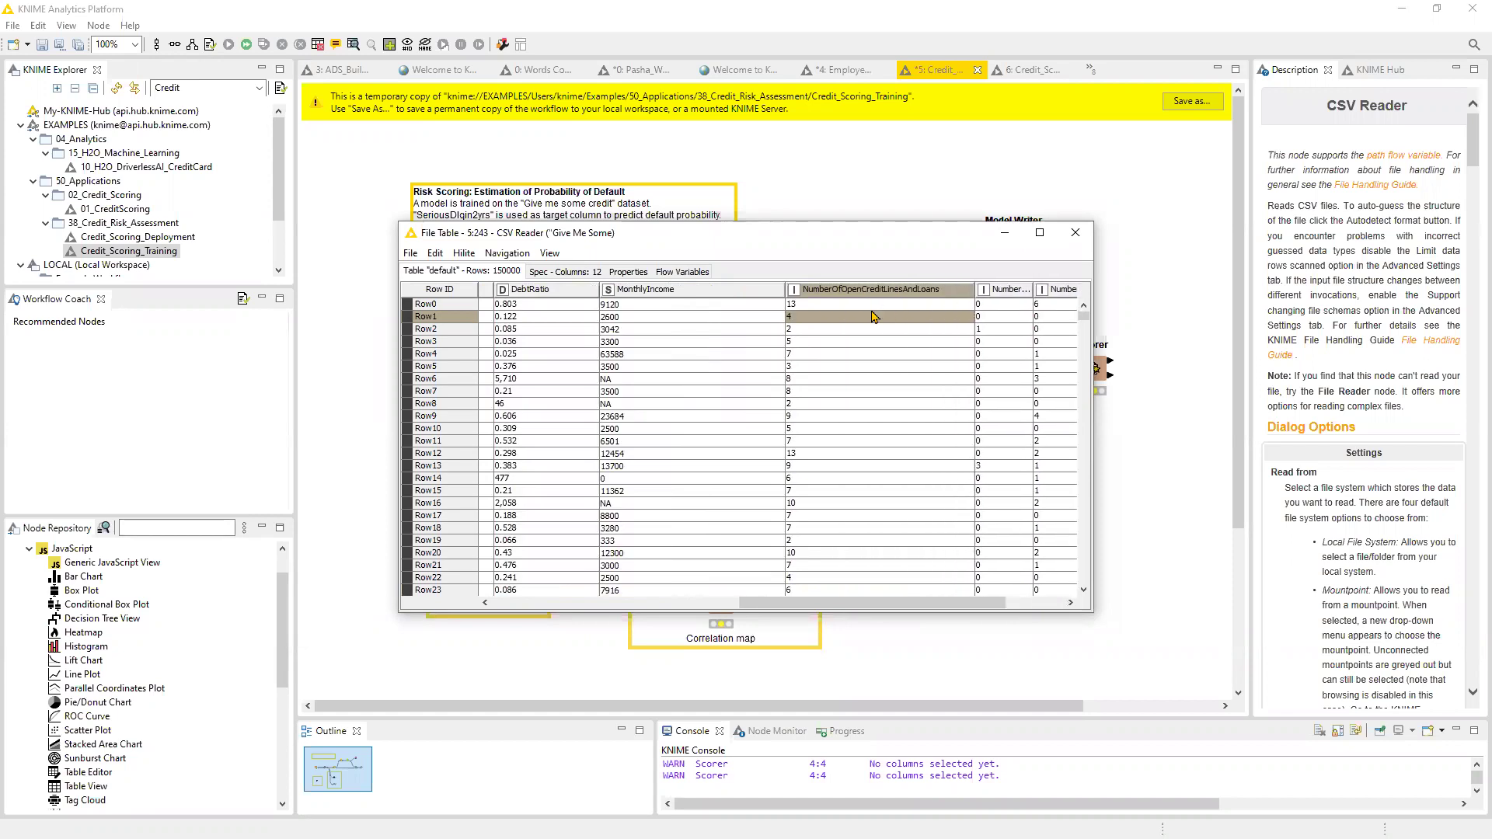
pyautogui.click(1005, 232)
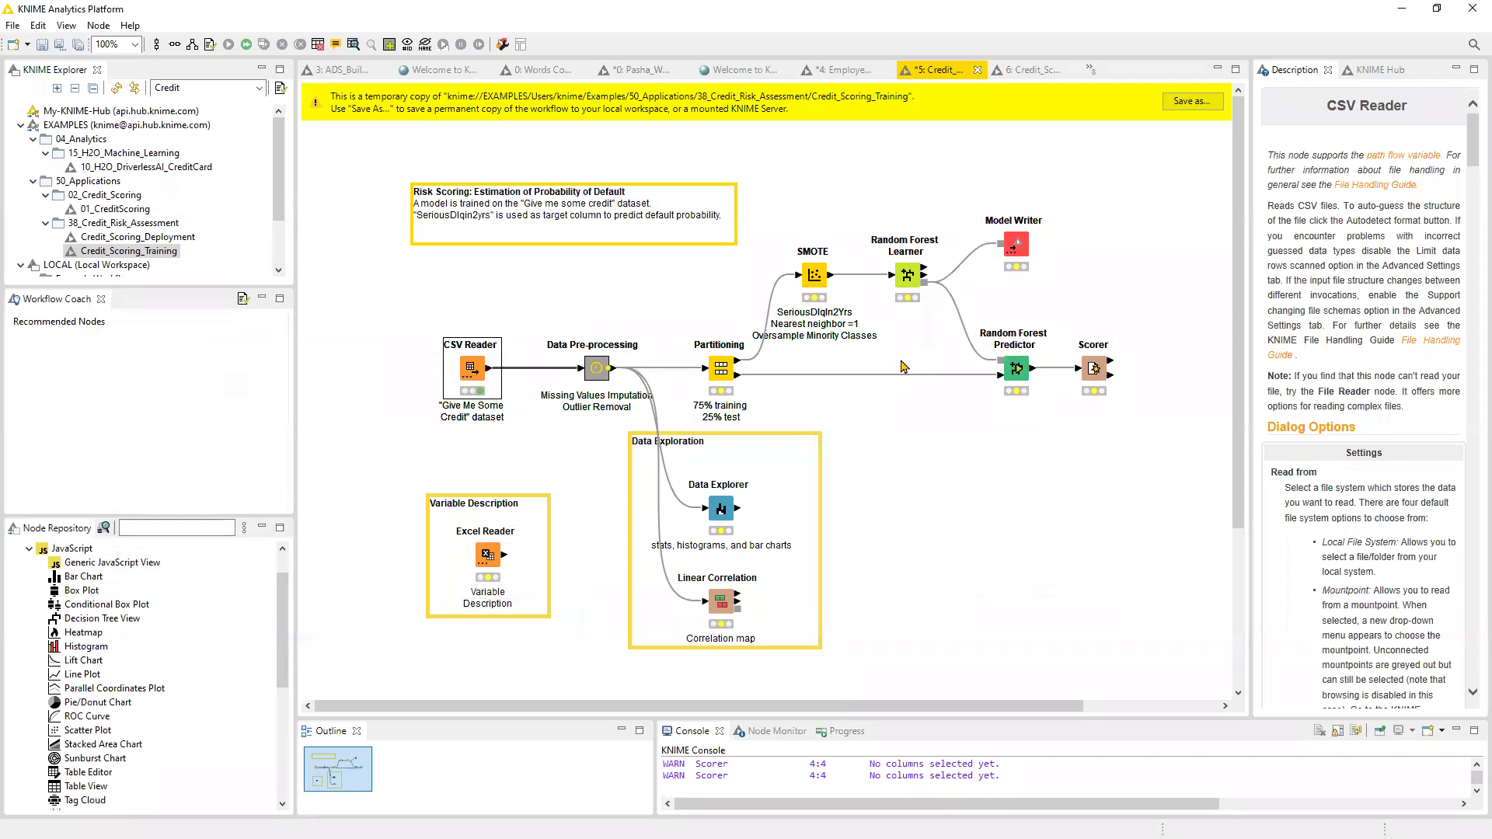
# Execute the Random Forest Learner node and enlarge the Console area.
pyautogui.rightClick(907, 279)
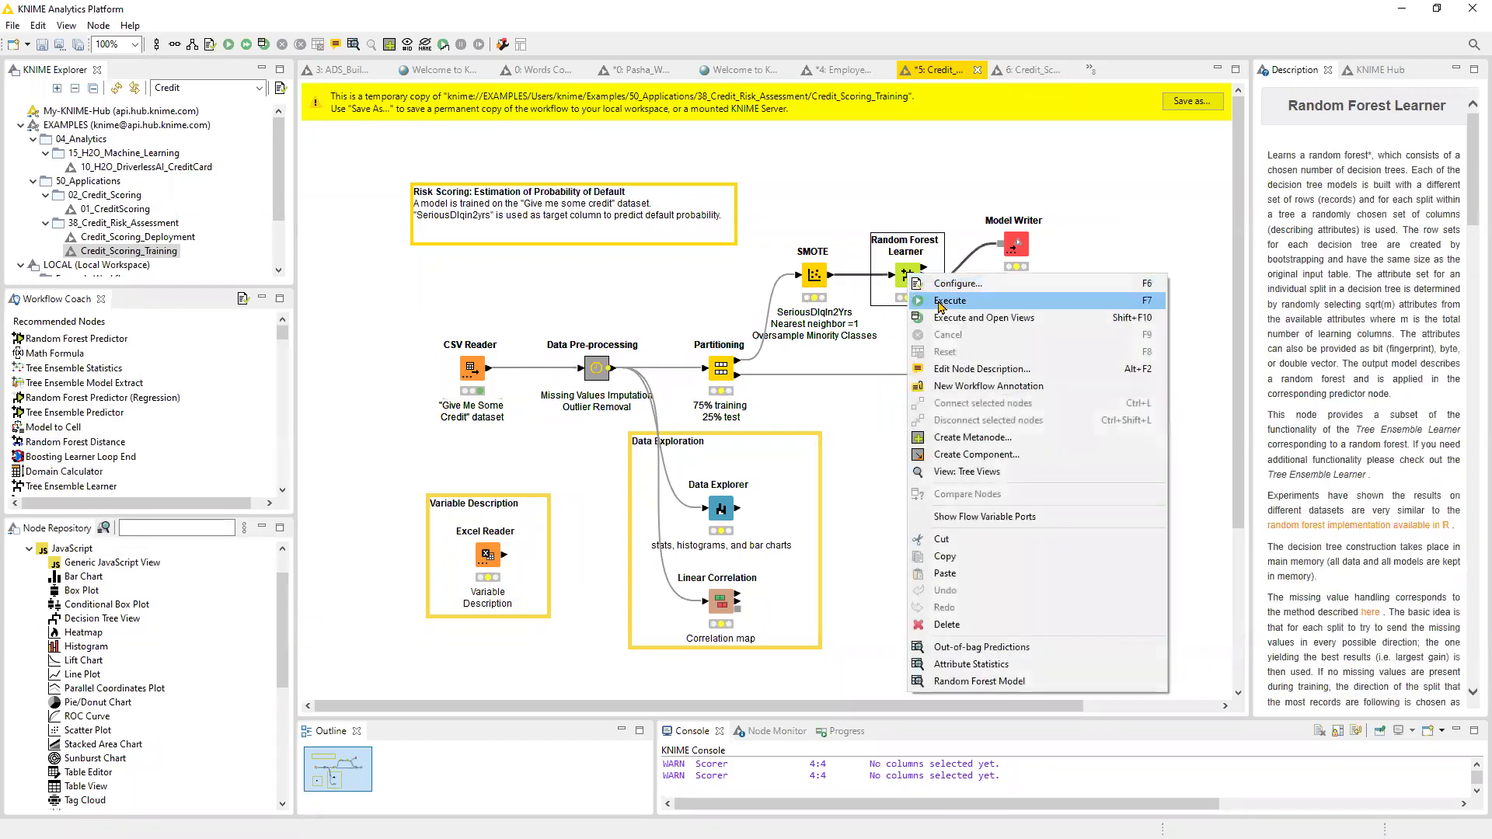
pyautogui.click(933, 296)
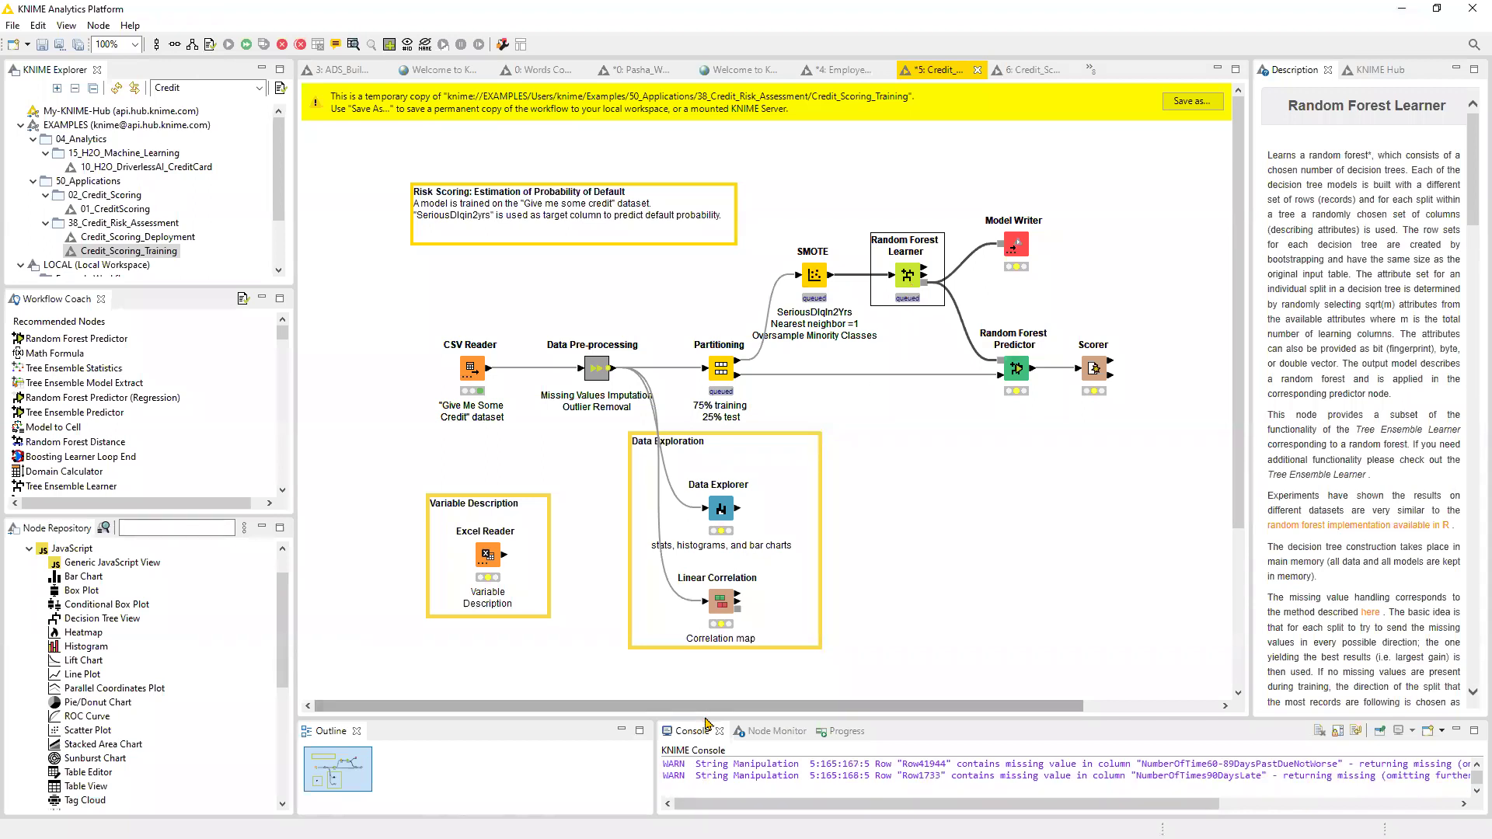
pyautogui.moveTo(706, 716); pyautogui.dragTo(706, 633)
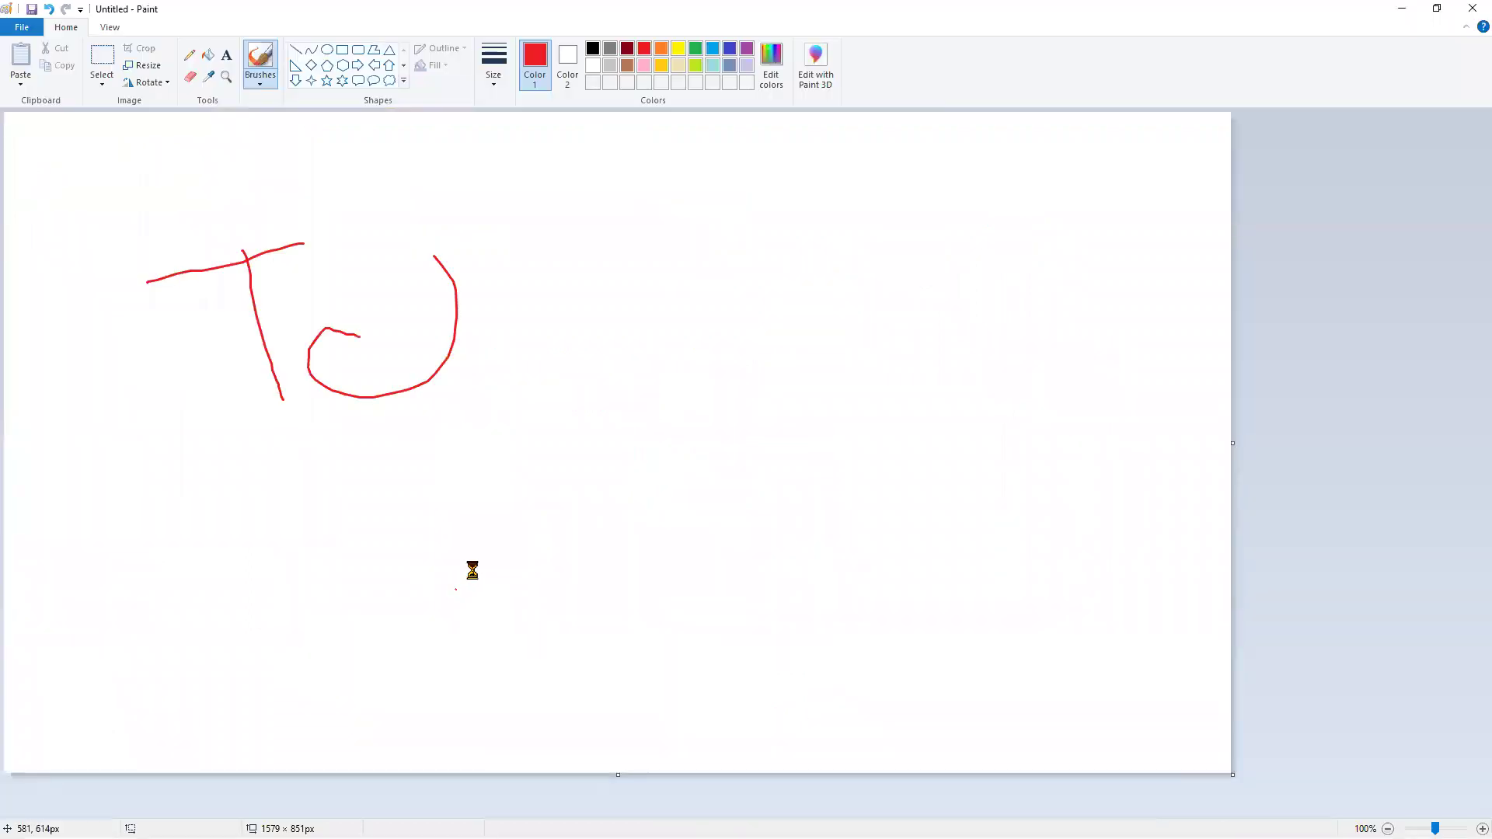
# Switch to Paint, start a new canvas without saving the old sketch, and draw three overlapping black circles.
pyautogui.hotkey('ctrl', 'n')
pyautogui.click(773, 430)
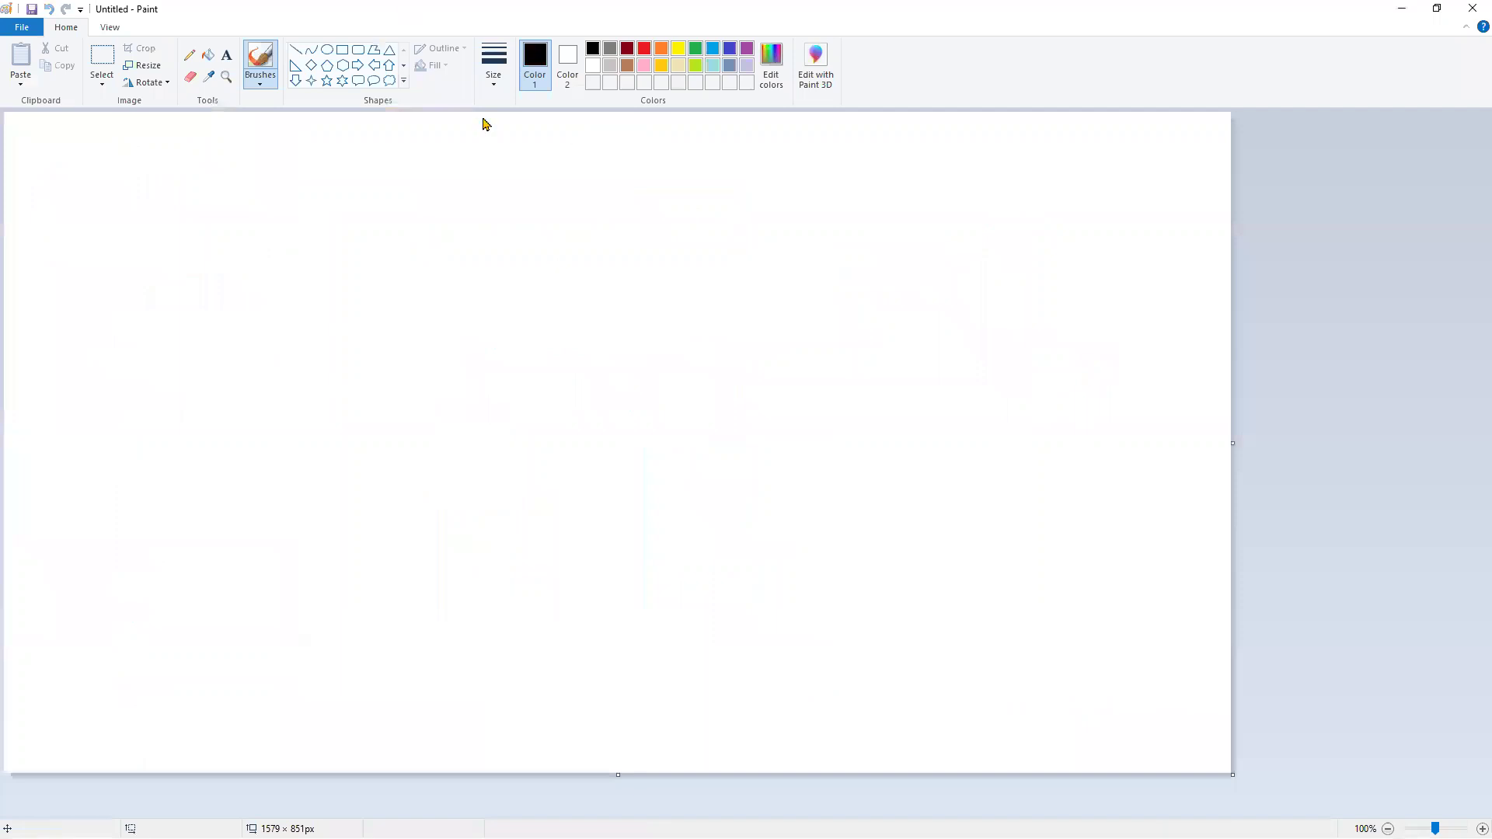
pyautogui.moveTo(373, 313)
pyautogui.mouseDown()
pyautogui.moveTo(315, 535)
pyautogui.moveTo(509, 498)
pyautogui.moveTo(403, 388)
pyautogui.moveTo(335, 350)
pyautogui.mouseUp()
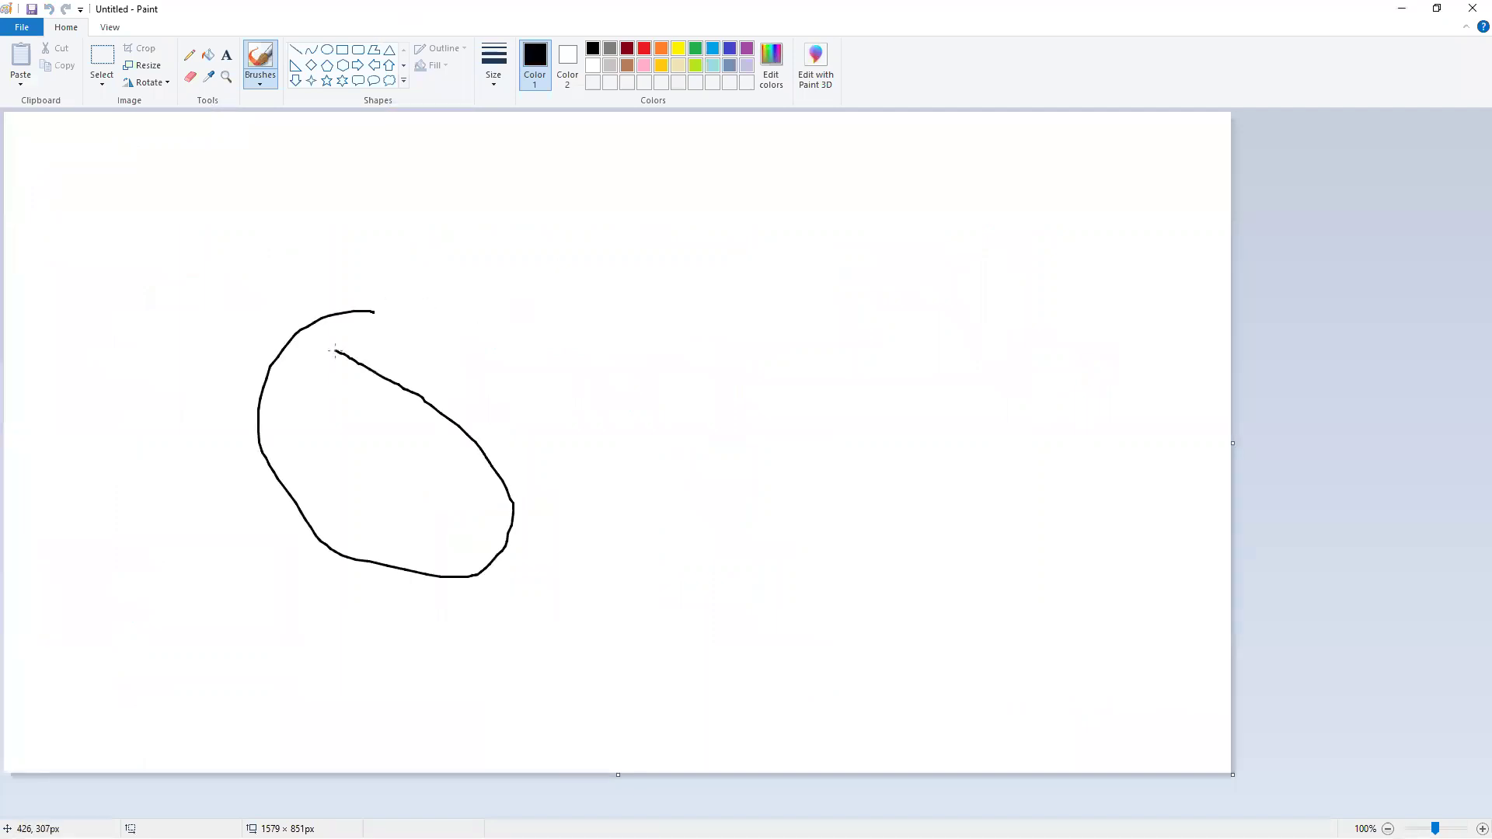
pyautogui.hotkey('ctrl', 'z')
pyautogui.moveTo(480, 417)
pyautogui.mouseDown()
pyautogui.moveTo(421, 542)
pyautogui.moveTo(559, 503)
pyautogui.moveTo(513, 426)
pyautogui.moveTo(465, 416)
pyautogui.mouseUp()
pyautogui.moveTo(529, 296)
pyautogui.mouseDown()
pyautogui.moveTo(426, 357)
pyautogui.moveTo(623, 399)
pyautogui.moveTo(501, 298)
pyautogui.mouseUp()
pyautogui.moveTo(666, 423)
pyautogui.mouseDown()
pyautogui.moveTo(601, 420)
pyautogui.moveTo(484, 485)
pyautogui.moveTo(698, 567)
pyautogui.moveTo(680, 425)
pyautogui.mouseUp()
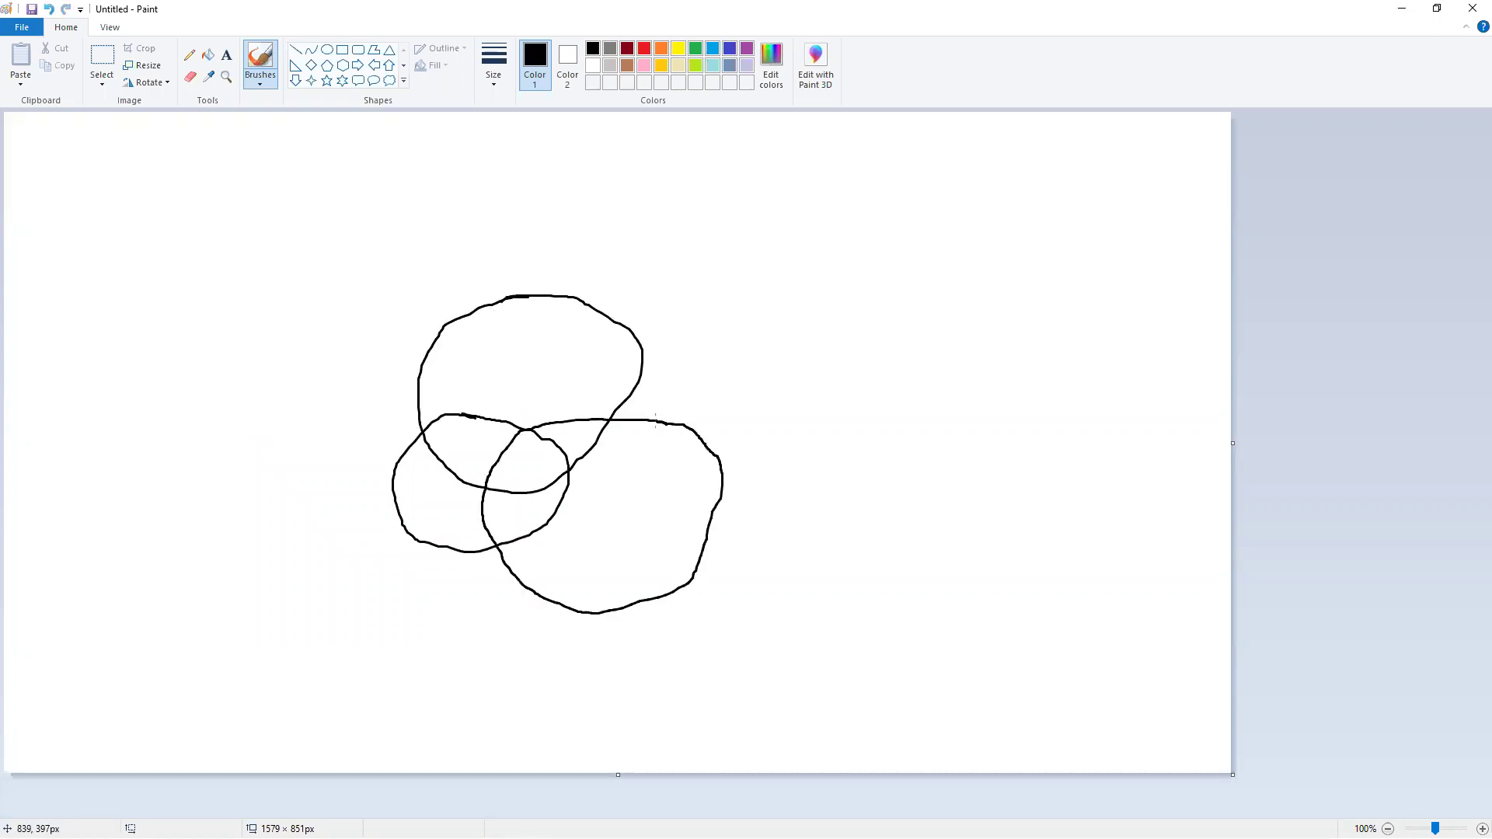
# Draw a line from the circles' shared overlap out to the upper right and write DS at both of its ends.
pyautogui.moveTo(545, 466); pyautogui.dragTo(944, 244)
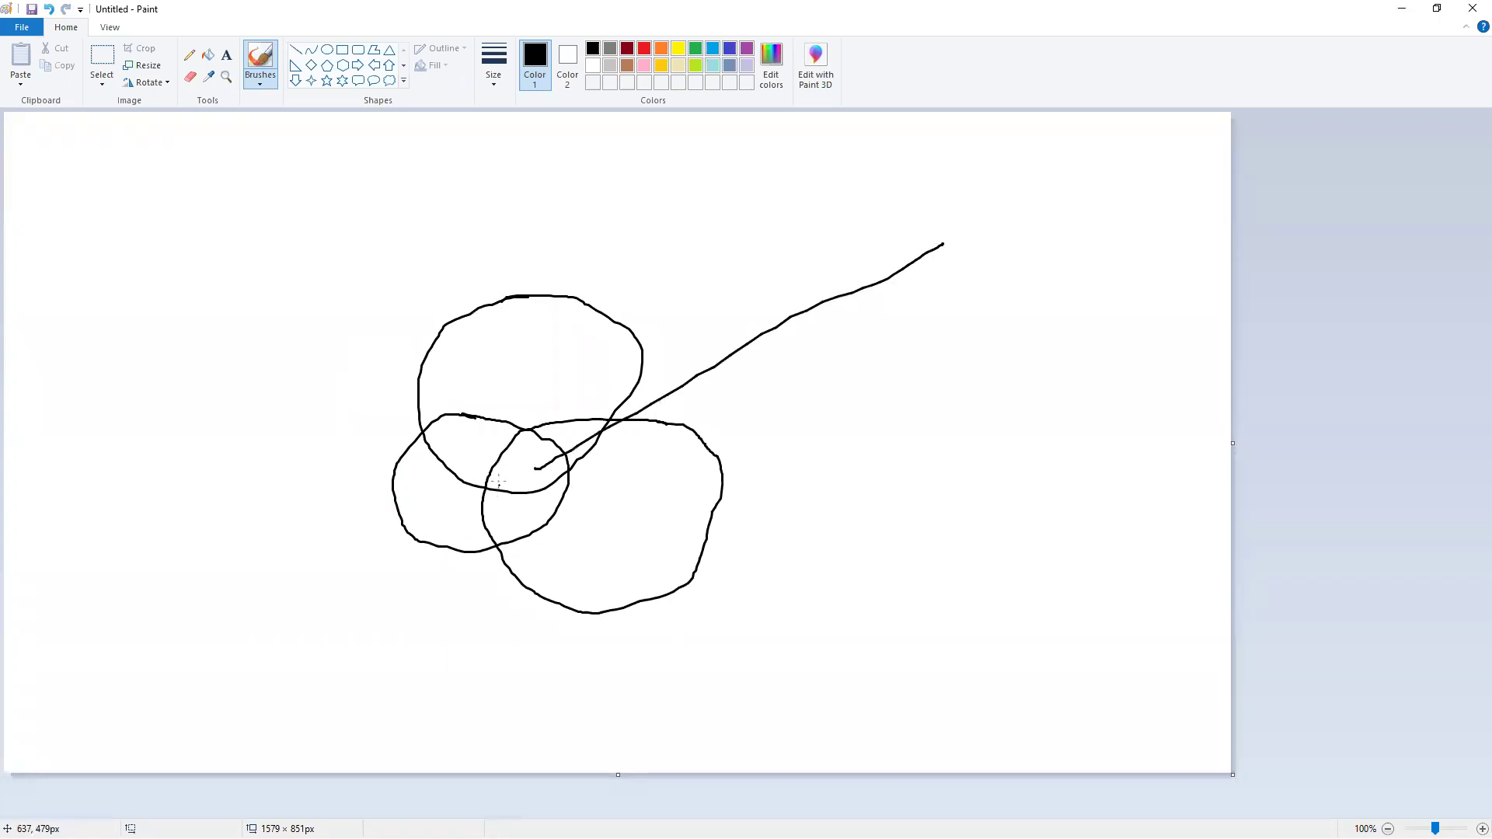
pyautogui.moveTo(496, 471)
pyautogui.mouseDown()
pyautogui.moveTo(518, 478)
pyautogui.moveTo(506, 487)
pyautogui.moveTo(530, 480)
pyautogui.mouseUp()
pyautogui.moveTo(971, 209)
pyautogui.mouseDown()
pyautogui.moveTo(990, 282)
pyautogui.moveTo(1030, 204)
pyautogui.moveTo(1050, 254)
pyautogui.moveTo(1013, 284)
pyautogui.mouseUp()
pyautogui.moveTo(1115, 196)
pyautogui.mouseDown()
pyautogui.moveTo(1083, 214)
pyautogui.moveTo(1113, 267)
pyautogui.mouseUp()
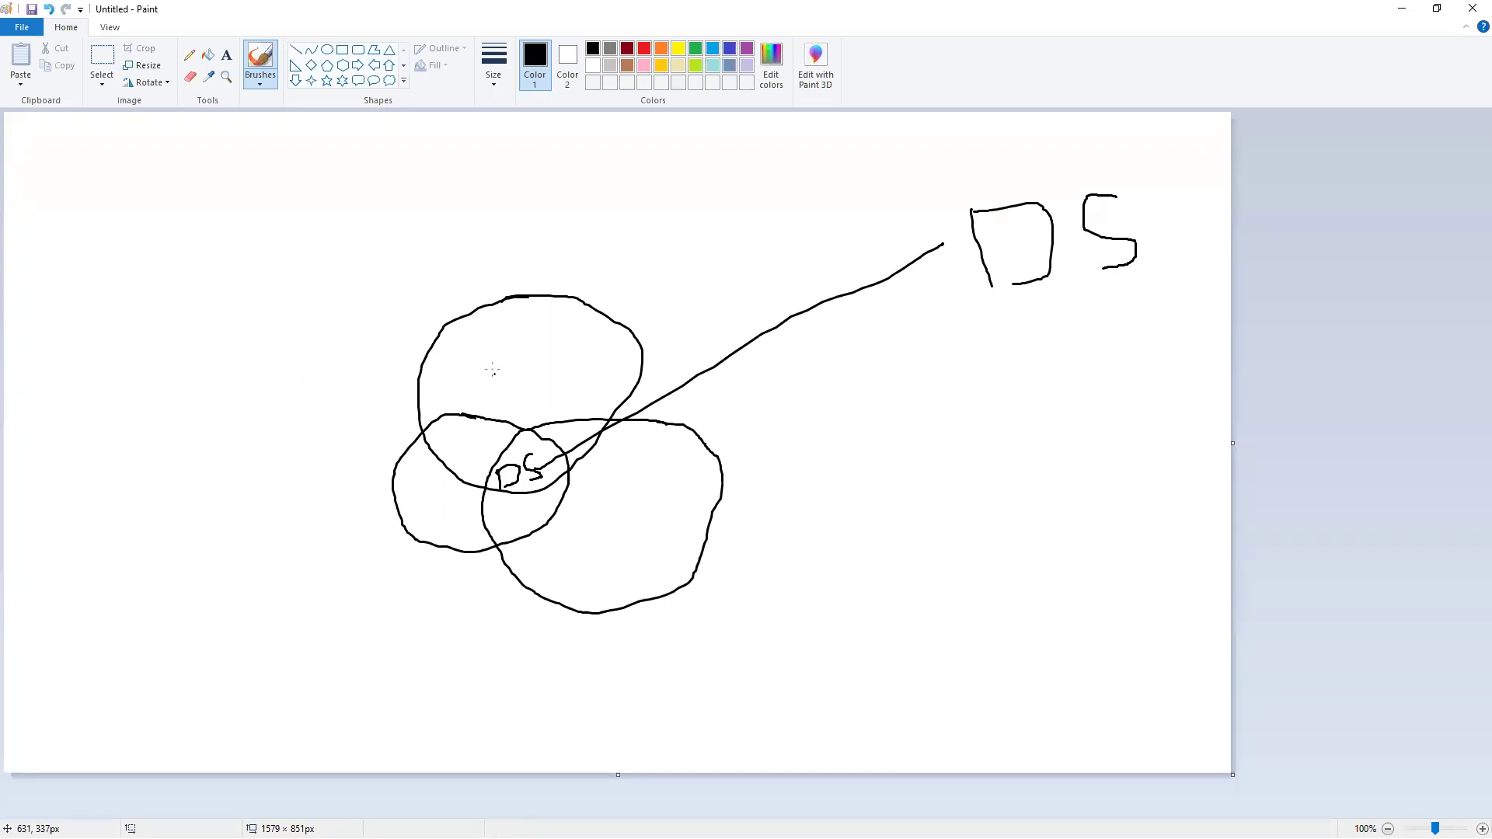
# Label the upper circle Math with a connecting line and write Software inside the lower-right circle.
pyautogui.moveTo(480, 358); pyautogui.dragTo(298, 237)
pyautogui.moveTo(236, 191)
pyautogui.mouseDown()
pyautogui.moveTo(262, 227)
pyautogui.moveTo(236, 187)
pyautogui.moveTo(282, 171)
pyautogui.moveTo(309, 206)
pyautogui.moveTo(332, 185)
pyautogui.moveTo(324, 148)
pyautogui.moveTo(379, 190)
pyautogui.moveTo(368, 152)
pyautogui.moveTo(387, 182)
pyautogui.moveTo(419, 180)
pyautogui.mouseUp()
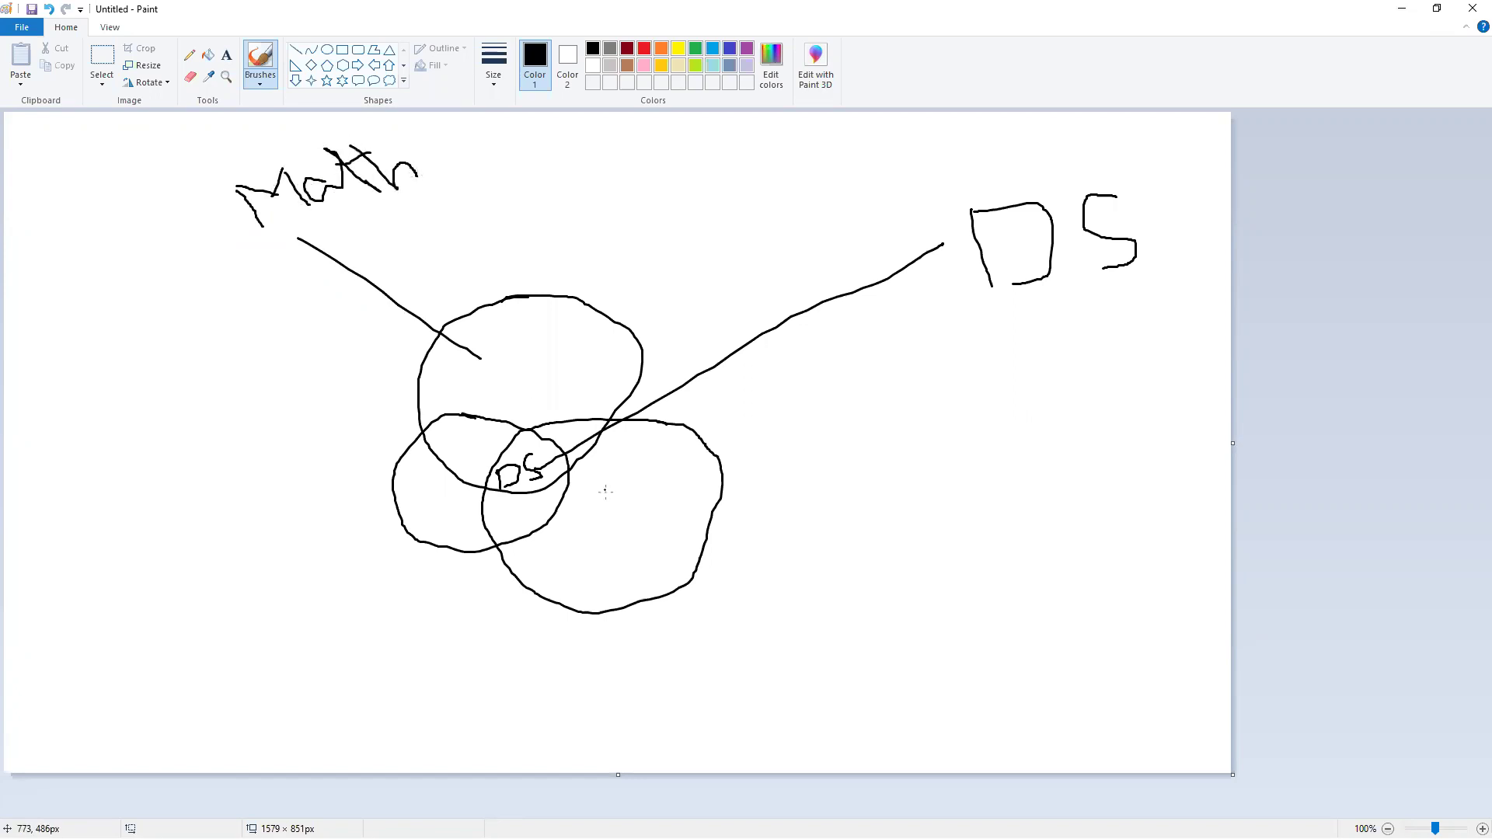
pyautogui.moveTo(612, 510)
pyautogui.mouseDown()
pyautogui.moveTo(598, 544)
pyautogui.moveTo(637, 525)
pyautogui.moveTo(659, 538)
pyautogui.moveTo(666, 509)
pyautogui.moveTo(725, 477)
pyautogui.mouseUp()
pyautogui.moveTo(706, 484); pyautogui.dragTo(723, 476)
# Draw an arrow from the lower-left circle toward the canvas's lower left and label it "Domain kno".
pyautogui.moveTo(429, 504)
pyautogui.mouseDown()
pyautogui.moveTo(307, 587)
pyautogui.moveTo(156, 660)
pyautogui.moveTo(209, 692)
pyautogui.mouseUp()
pyautogui.moveTo(40, 596)
pyautogui.mouseDown()
pyautogui.moveTo(66, 630)
pyautogui.moveTo(94, 597)
pyautogui.moveTo(57, 638)
pyautogui.mouseUp()
pyautogui.moveTo(107, 580)
pyautogui.mouseDown()
pyautogui.moveTo(138, 575)
pyautogui.moveTo(142, 553)
pyautogui.moveTo(183, 536)
pyautogui.moveTo(220, 541)
pyautogui.moveTo(249, 512)
pyautogui.moveTo(321, 500)
pyautogui.moveTo(339, 455)
pyautogui.mouseUp()
pyautogui.click(286, 518)
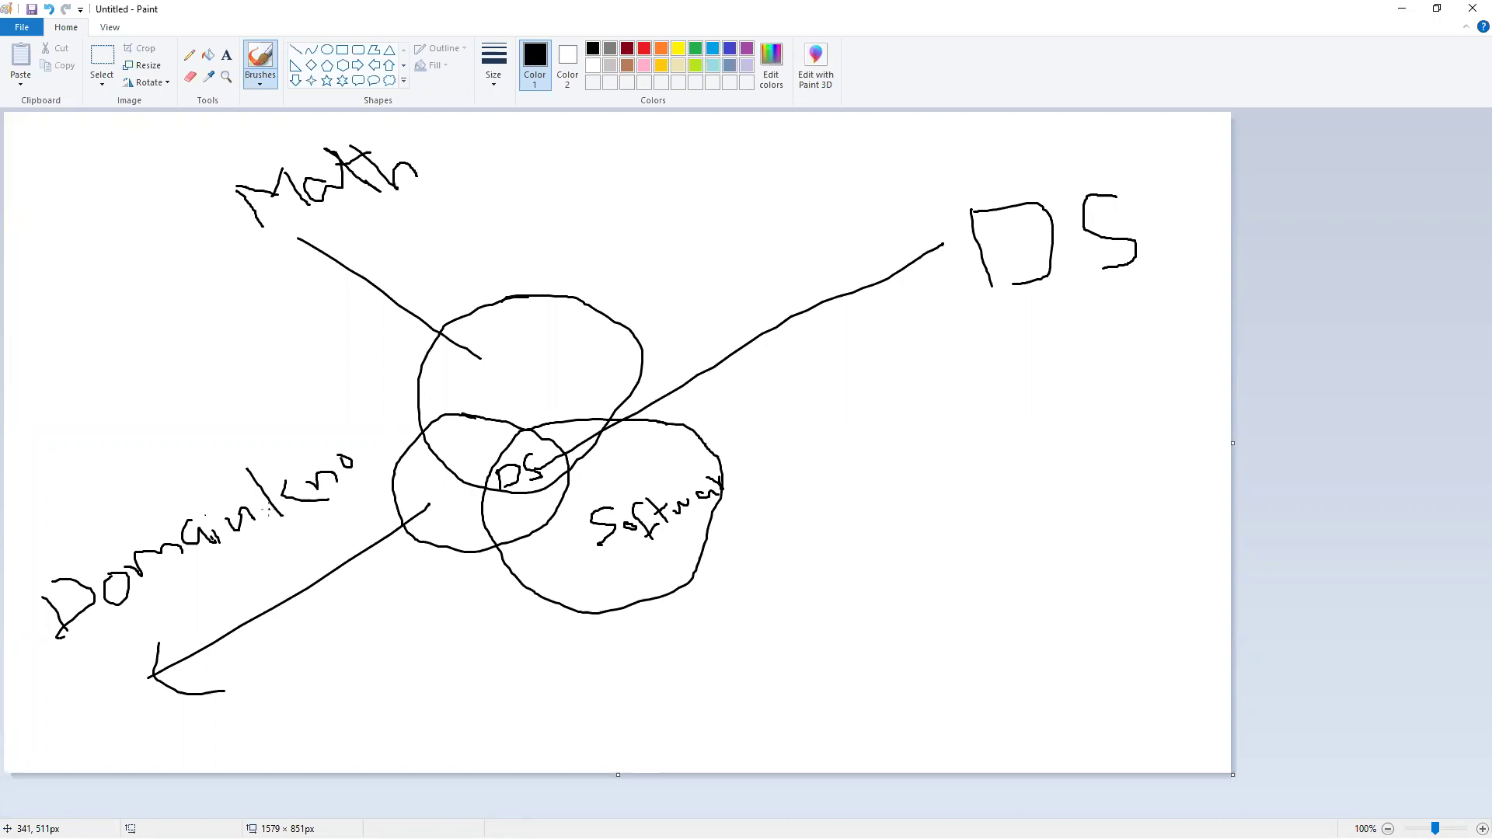
# Draw an arrow from the Software circle to the right and write Python at its tip.
pyautogui.moveTo(674, 533)
pyautogui.mouseDown()
pyautogui.moveTo(945, 526)
pyautogui.moveTo(941, 564)
pyautogui.mouseUp()
pyautogui.moveTo(981, 450); pyautogui.dragTo(1012, 532)
pyautogui.moveTo(1018, 420)
pyautogui.mouseDown()
pyautogui.moveTo(1004, 466)
pyautogui.moveTo(1044, 480)
pyautogui.moveTo(1070, 510)
pyautogui.mouseUp()
pyautogui.moveTo(1074, 426)
pyautogui.mouseDown()
pyautogui.moveTo(1096, 489)
pyautogui.moveTo(1119, 443)
pyautogui.moveTo(1159, 479)
pyautogui.moveTo(1226, 442)
pyautogui.mouseUp()
# Branch two more arrows off the Software arrow and label them "be" and "Knime".
pyautogui.moveTo(781, 549)
pyautogui.mouseDown()
pyautogui.moveTo(815, 678)
pyautogui.moveTo(921, 660)
pyautogui.moveTo(908, 641)
pyautogui.moveTo(931, 680)
pyautogui.mouseUp()
pyautogui.moveTo(950, 594)
pyautogui.mouseDown()
pyautogui.moveTo(1009, 636)
pyautogui.moveTo(978, 639)
pyautogui.moveTo(1026, 606)
pyautogui.moveTo(1073, 622)
pyautogui.mouseUp()
pyautogui.moveTo(854, 685)
pyautogui.mouseDown()
pyautogui.moveTo(906, 729)
pyautogui.moveTo(961, 713)
pyautogui.mouseUp()
pyautogui.moveTo(942, 703); pyautogui.dragTo(969, 734)
pyautogui.moveTo(973, 678); pyautogui.dragTo(1009, 719)
pyautogui.moveTo(1025, 666)
pyautogui.mouseDown()
pyautogui.moveTo(1067, 704)
pyautogui.moveTo(1083, 670)
pyautogui.moveTo(1100, 691)
pyautogui.moveTo(1151, 669)
pyautogui.moveTo(1163, 632)
pyautogui.moveTo(1182, 647)
pyautogui.moveTo(1213, 638)
pyautogui.mouseUp()
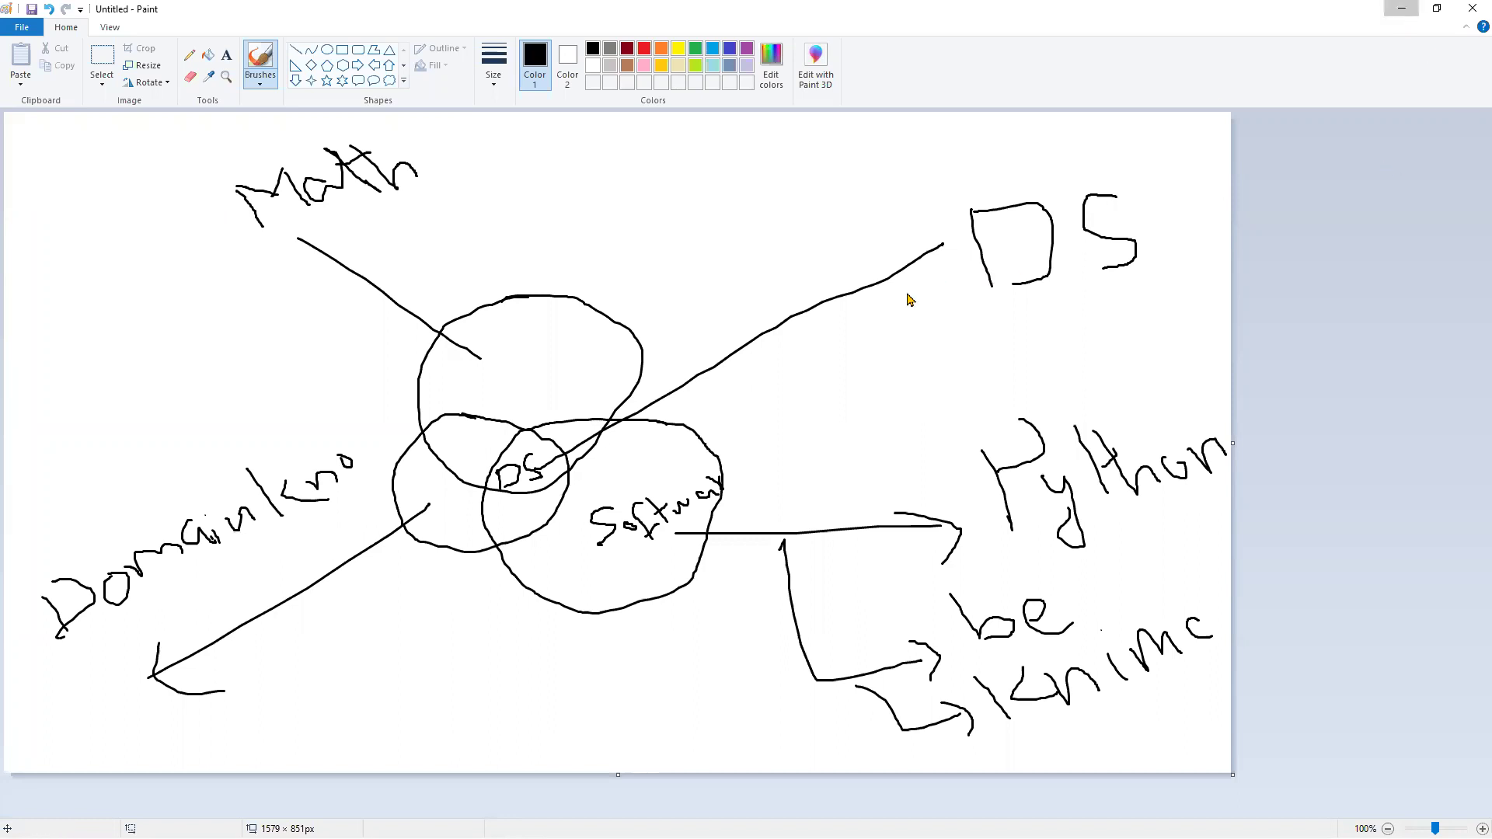
# Take the YouTube video out of full screen, shrink and move its browser window aside, and return to KNIME.
pyautogui.hotkey('alt', 'Tab')
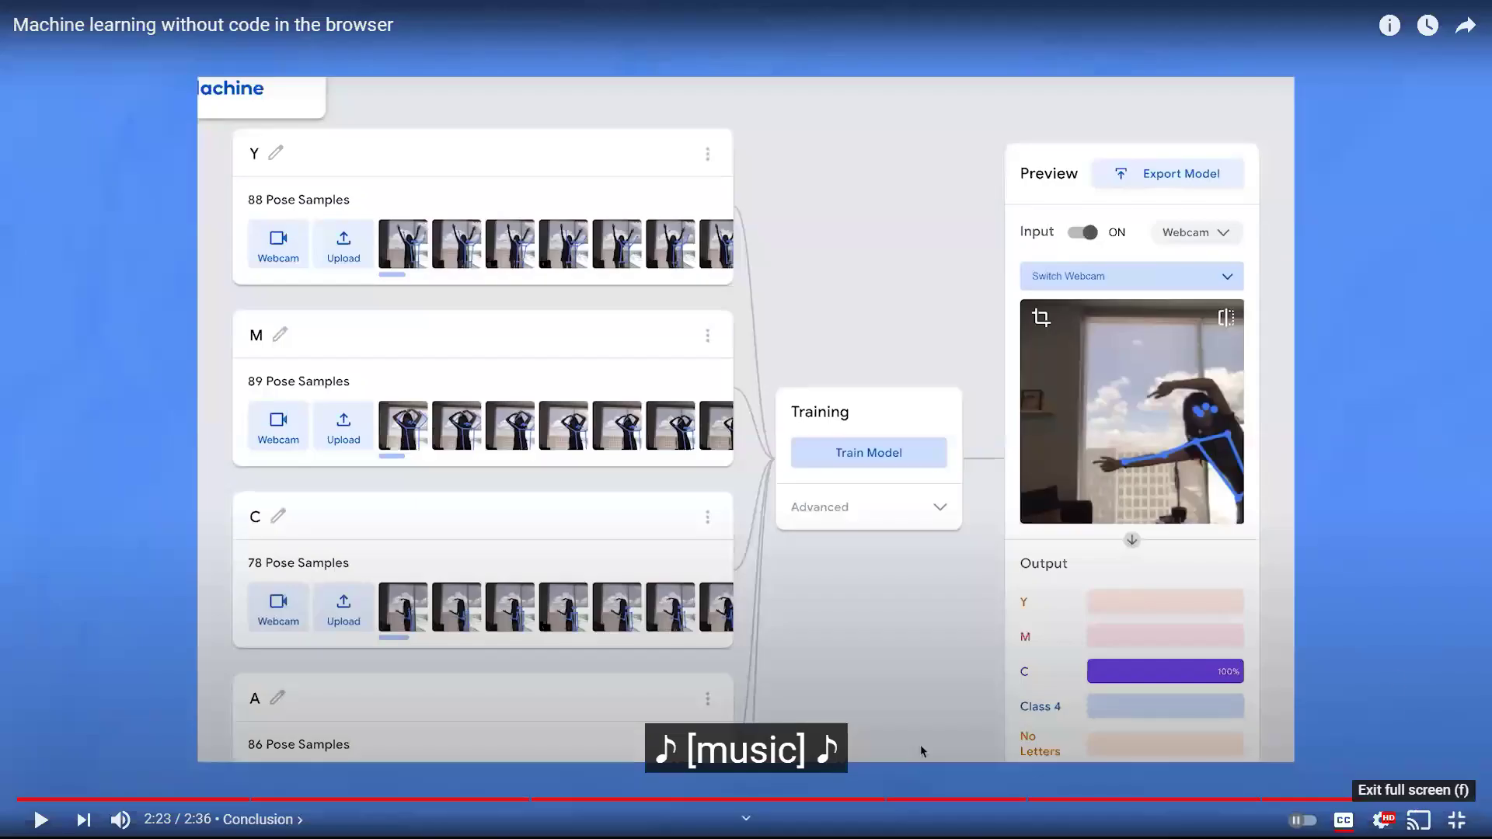
pyautogui.press('Escape')
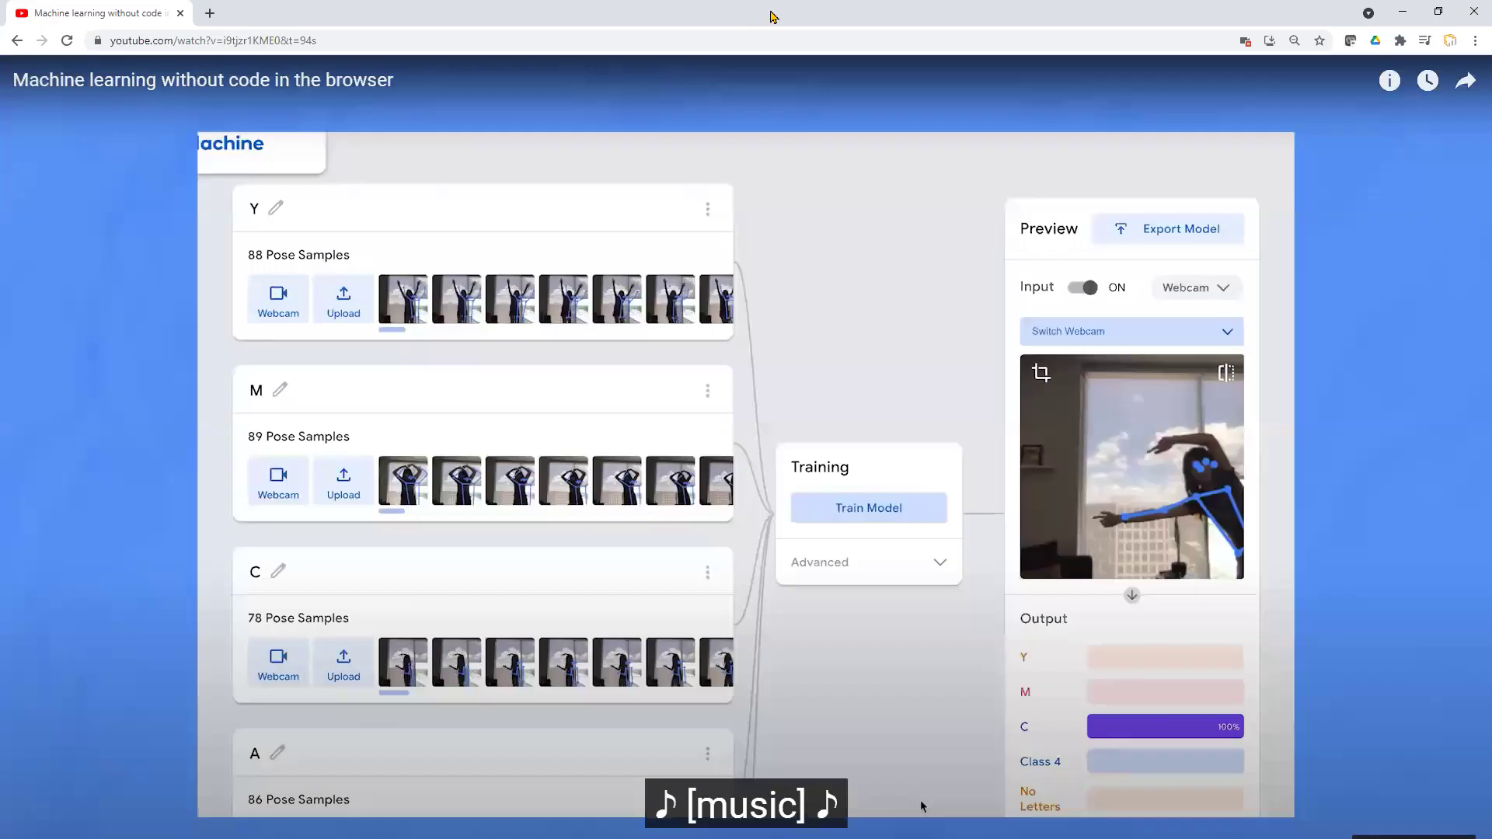
pyautogui.doubleClick(681, 27)
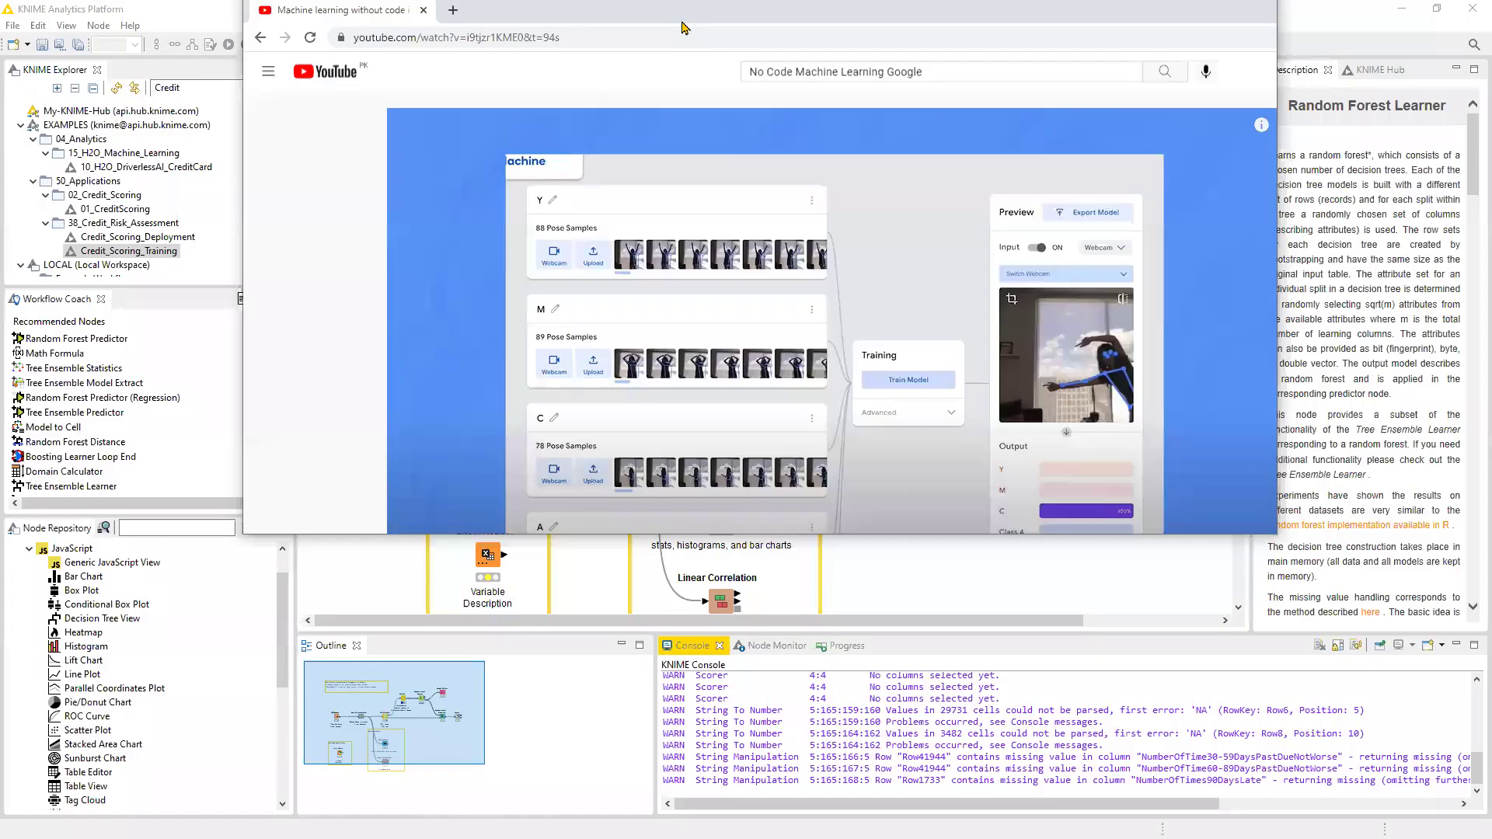
pyautogui.moveTo(681, 27); pyautogui.dragTo(8, 24)
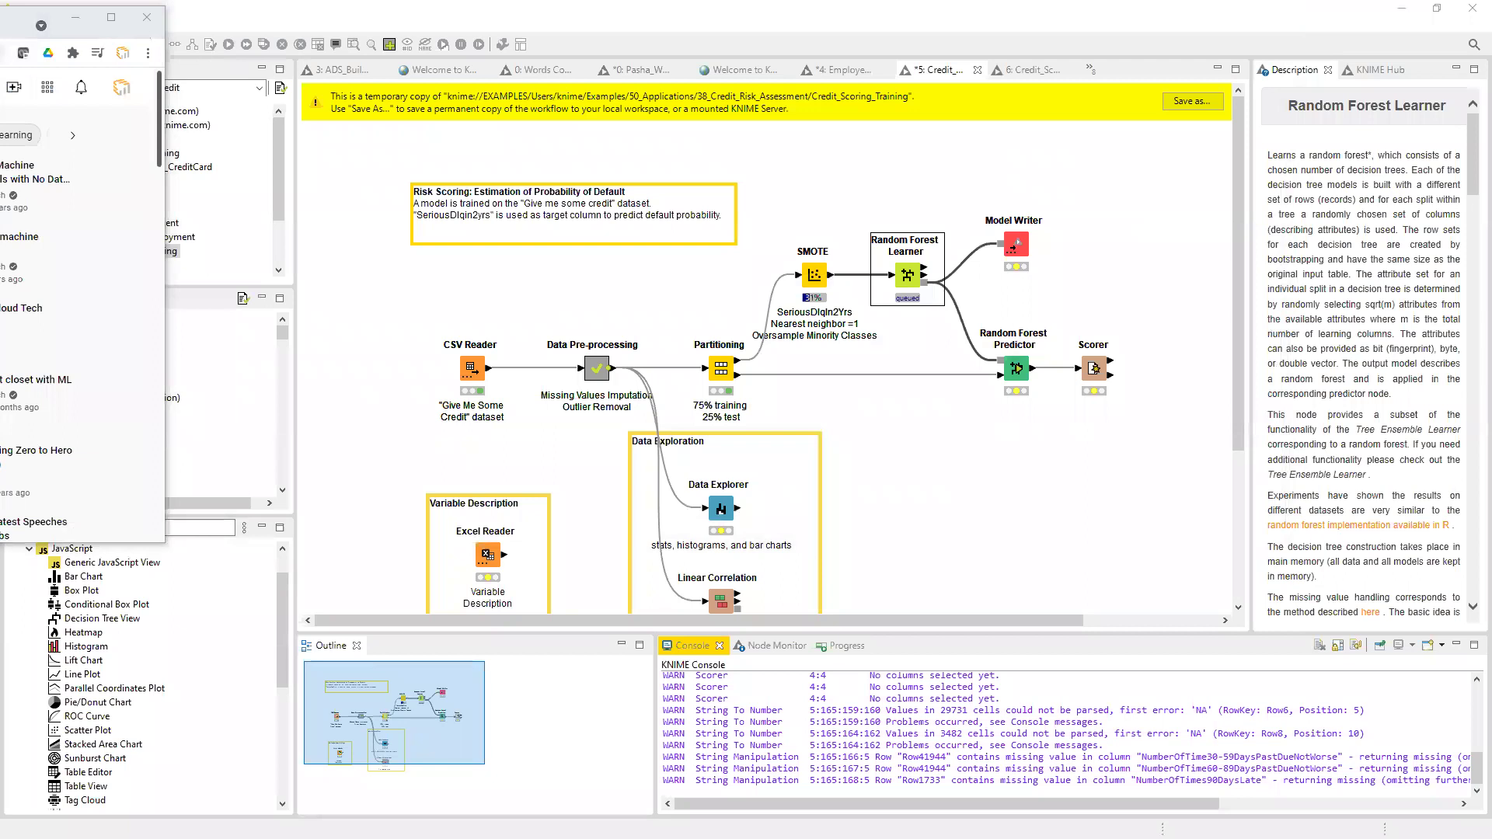
pyautogui.hotkey('alt', 'Tab')
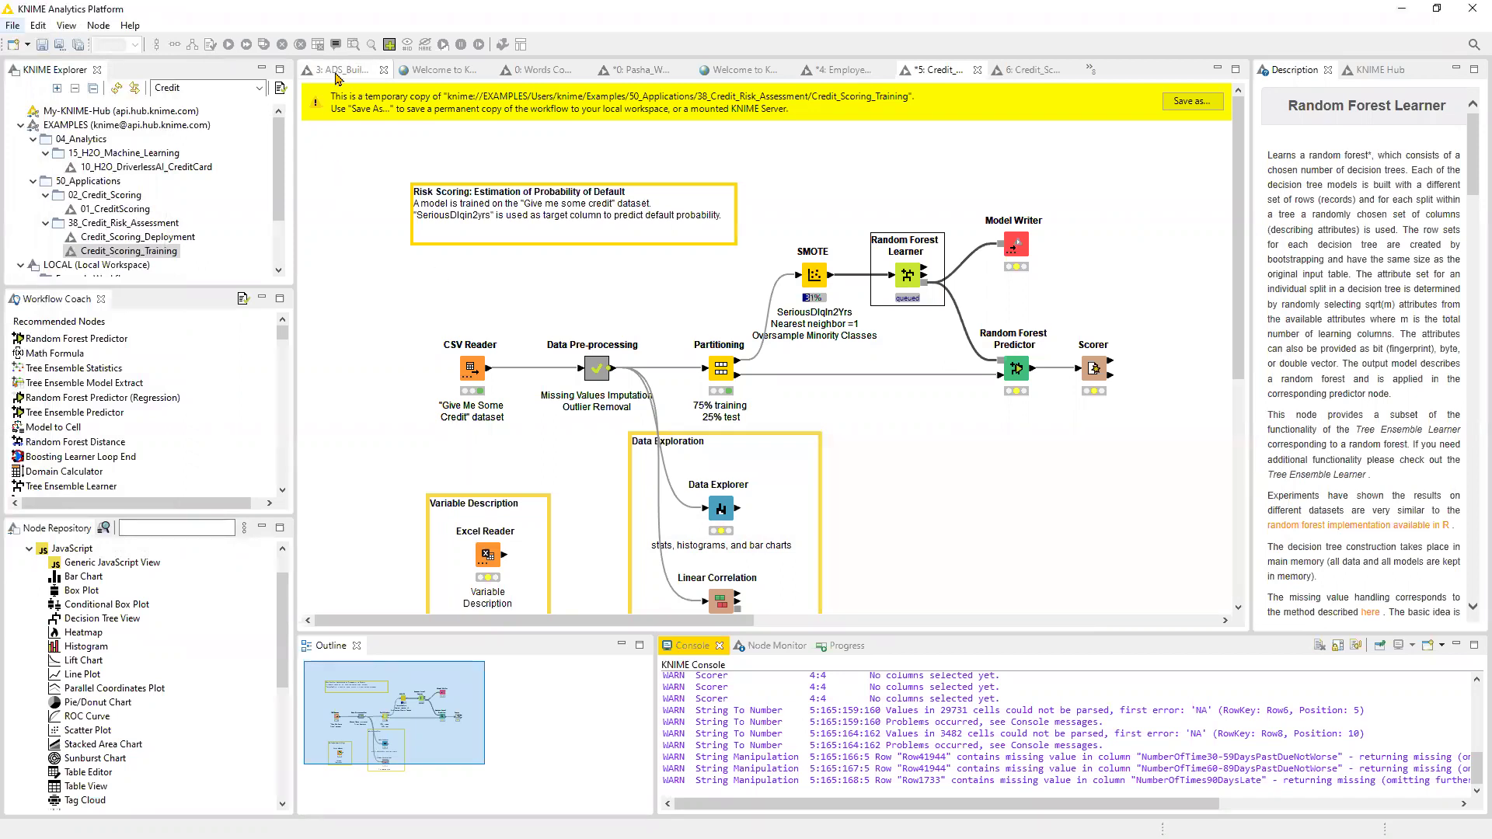
# Switch to the open ADS_Buil… workflow and examine the nodes in its Pre Period Data Preparation and Data Set Labeling sections.
pyautogui.click(888, 462)
pyautogui.hotkey('ctrl', 'pageup')
pyautogui.hotkey('ctrl', 'pageup')
pyautogui.hotkey('ctrl', 'pageup')
pyautogui.hotkey('ctrl', 'pageup')
pyautogui.hotkey('ctrl', 'pageup')
pyautogui.hotkey('ctrl', 'pageup')
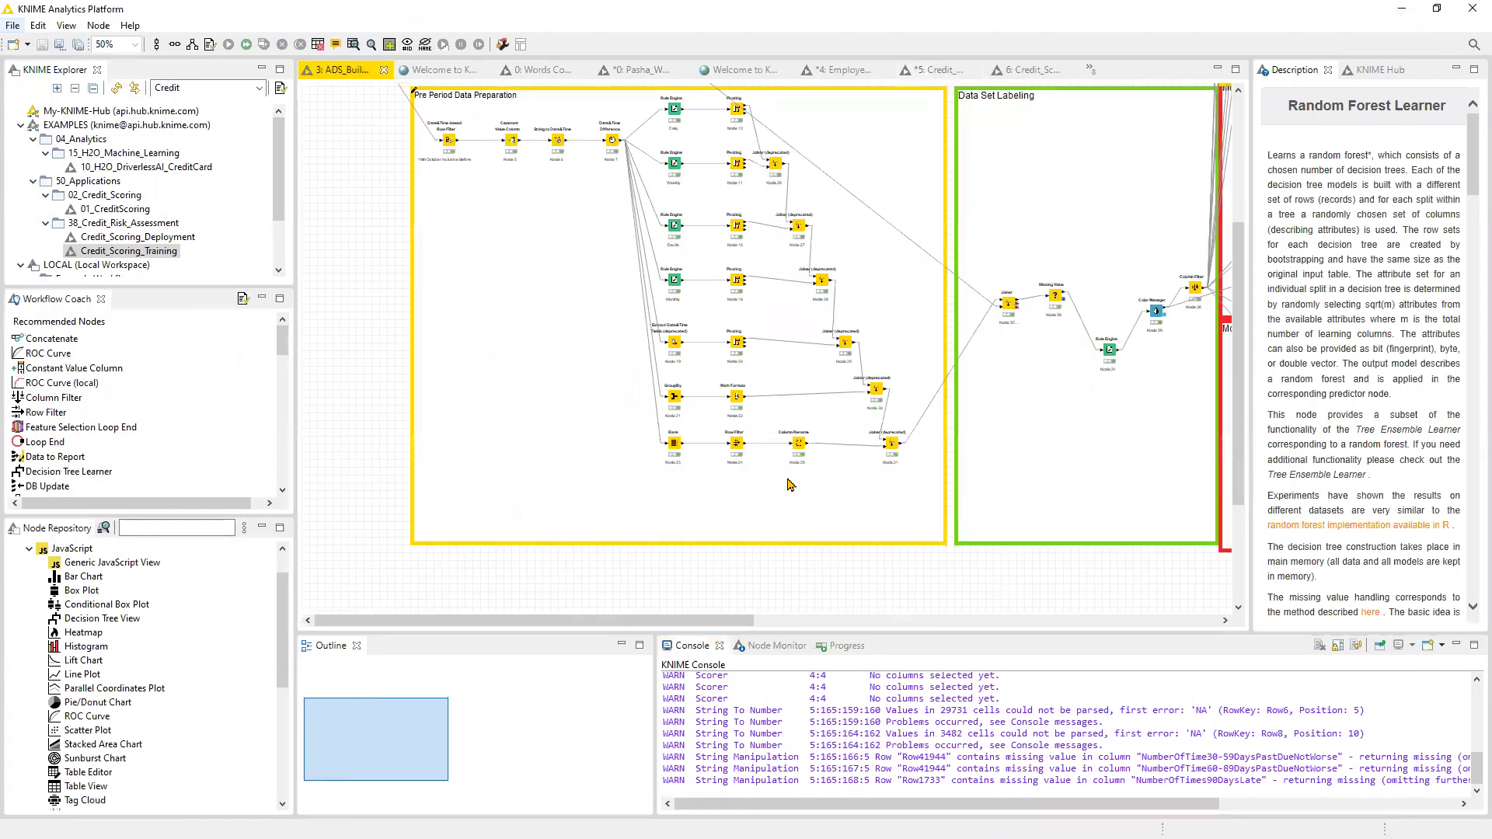
pyautogui.scroll(2, 633, 497)
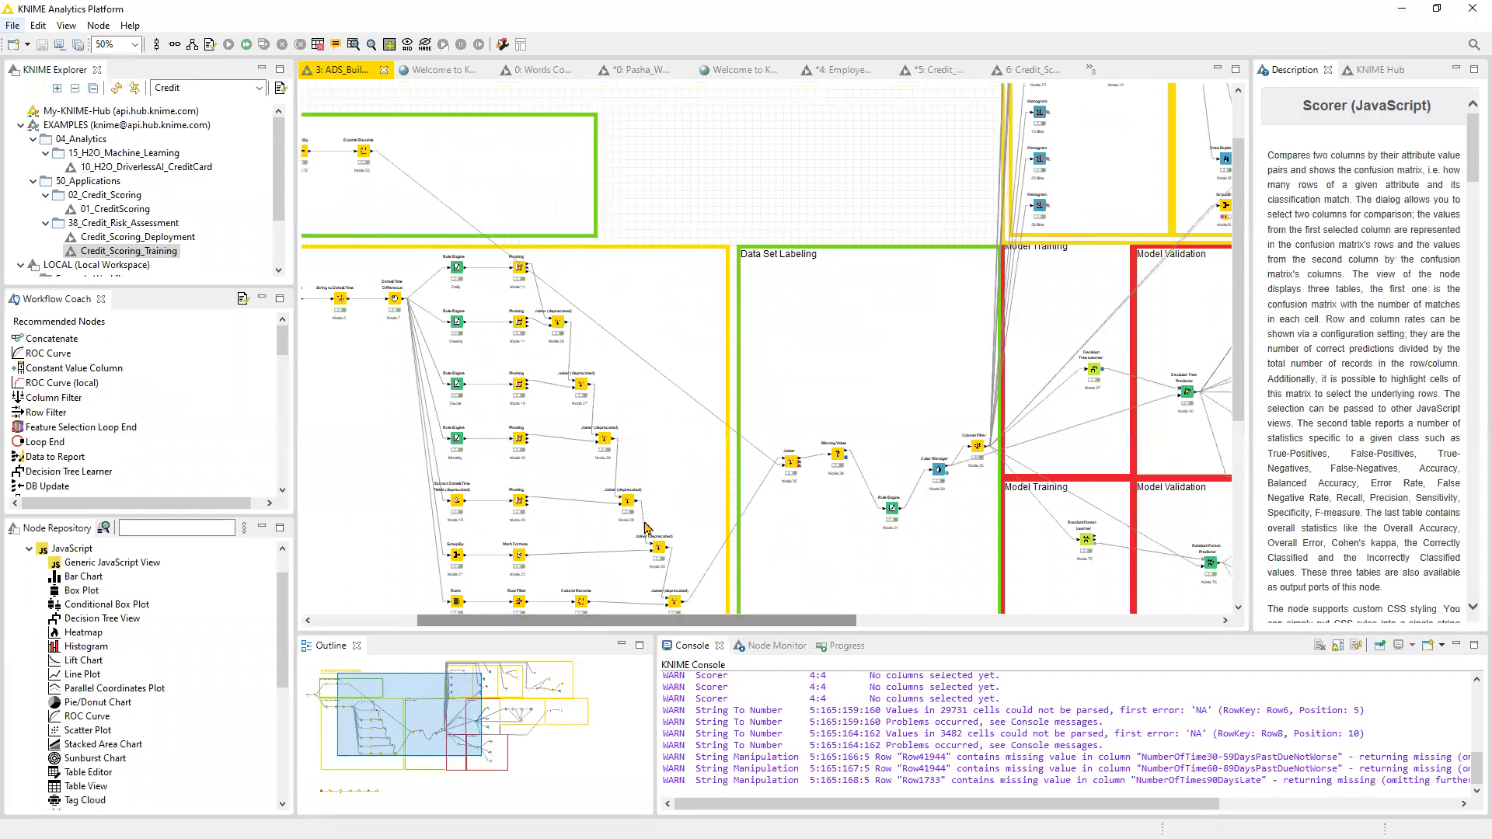
pyautogui.scroll(3, 633, 498)
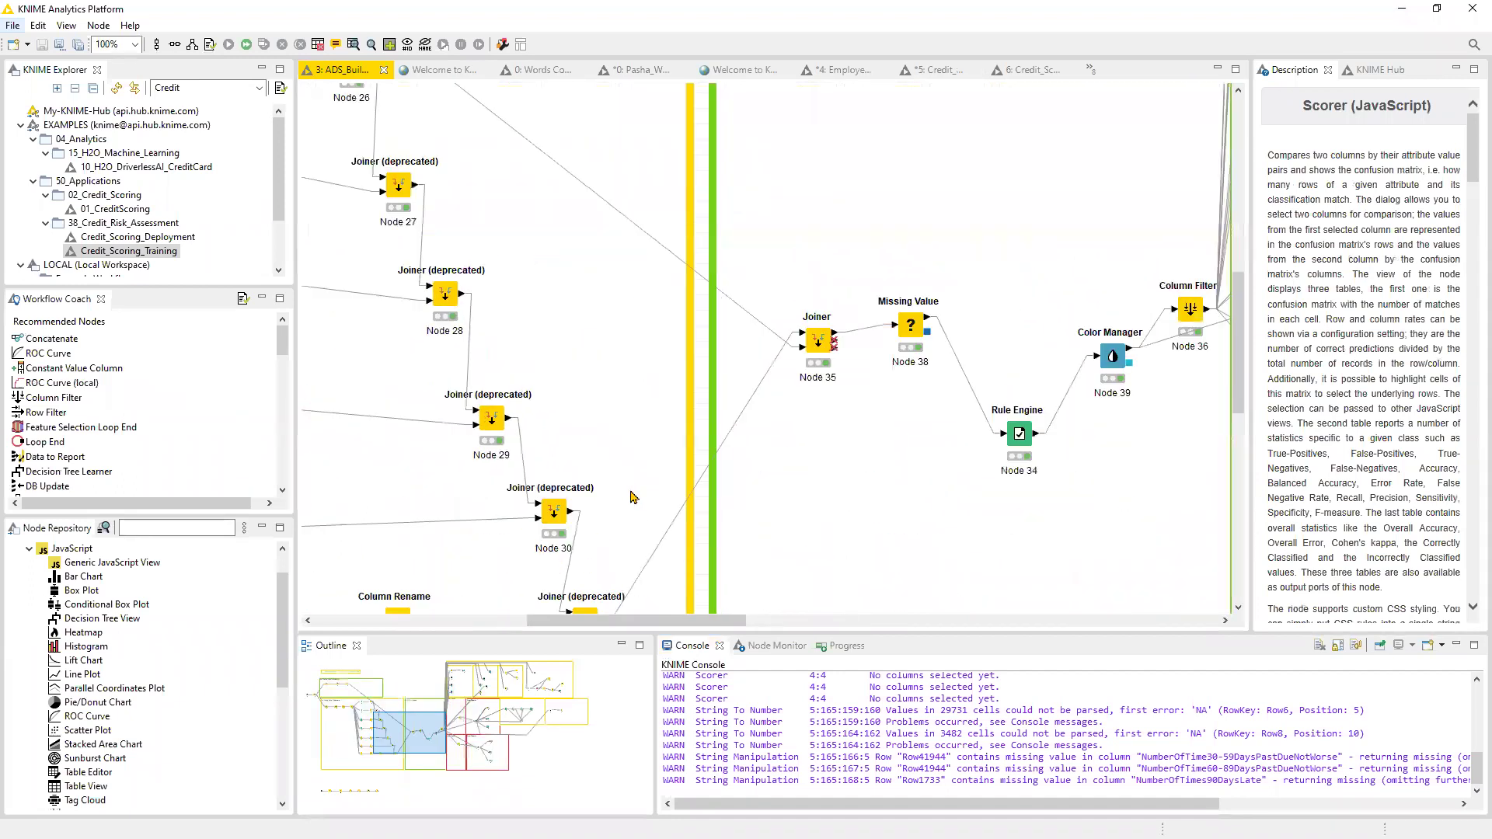
pyautogui.moveTo(673, 621); pyautogui.dragTo(575, 622)
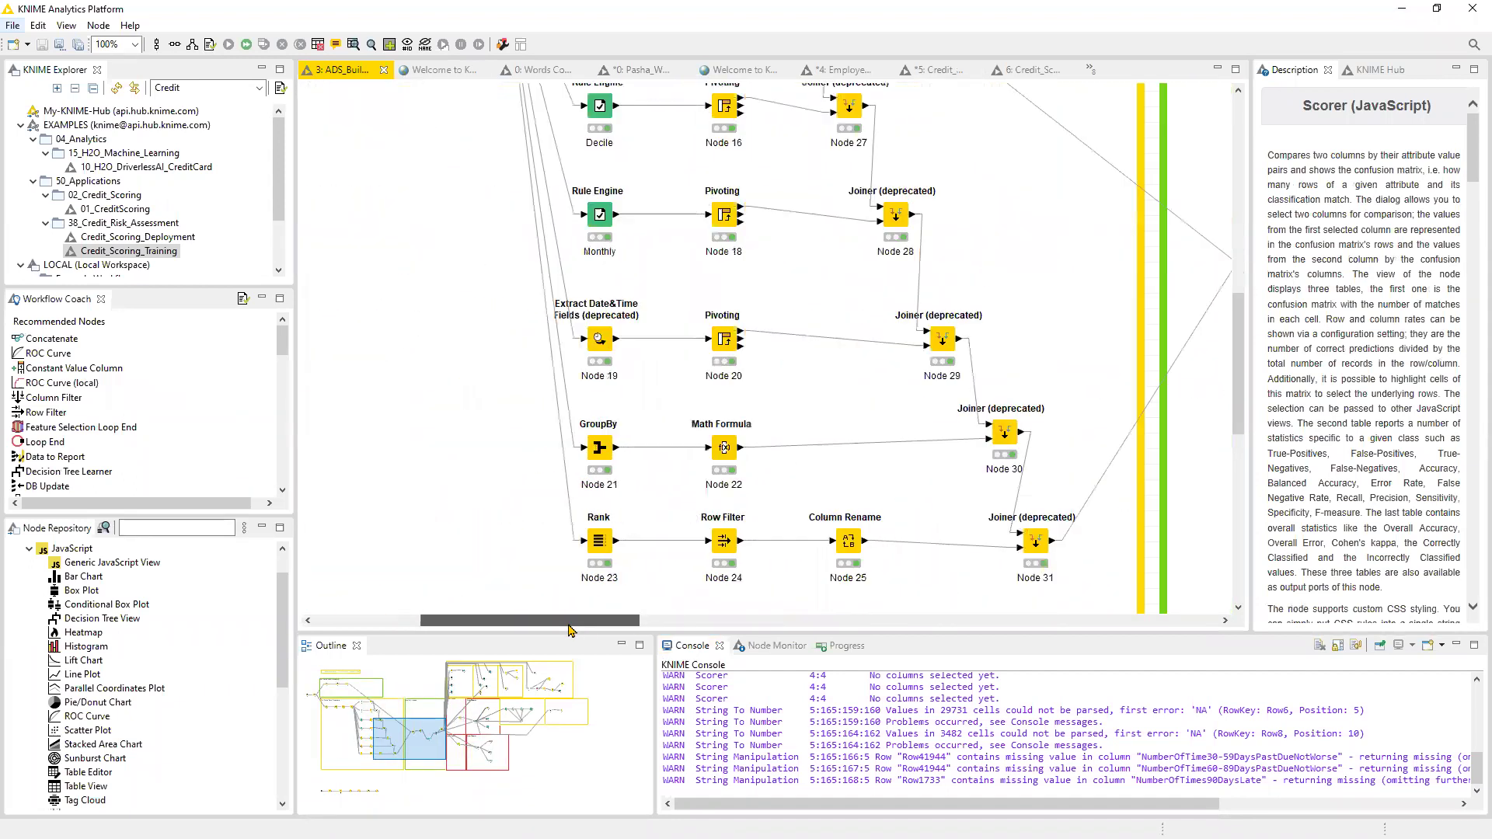
pyautogui.scroll(3, 567, 581)
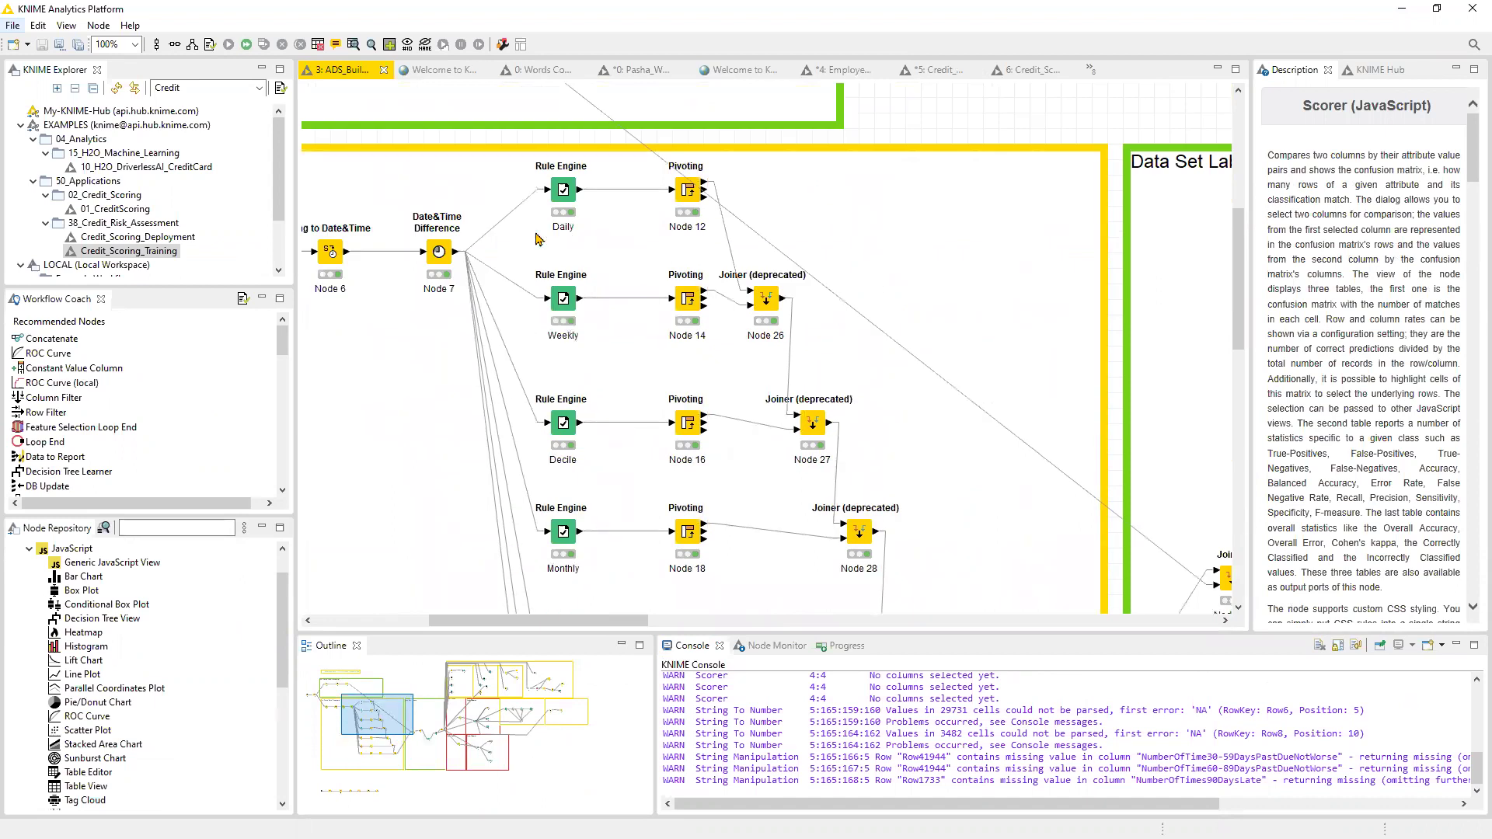
pyautogui.moveTo(566, 624); pyautogui.dragTo(665, 624)
pyautogui.scroll(-4, 772, 540)
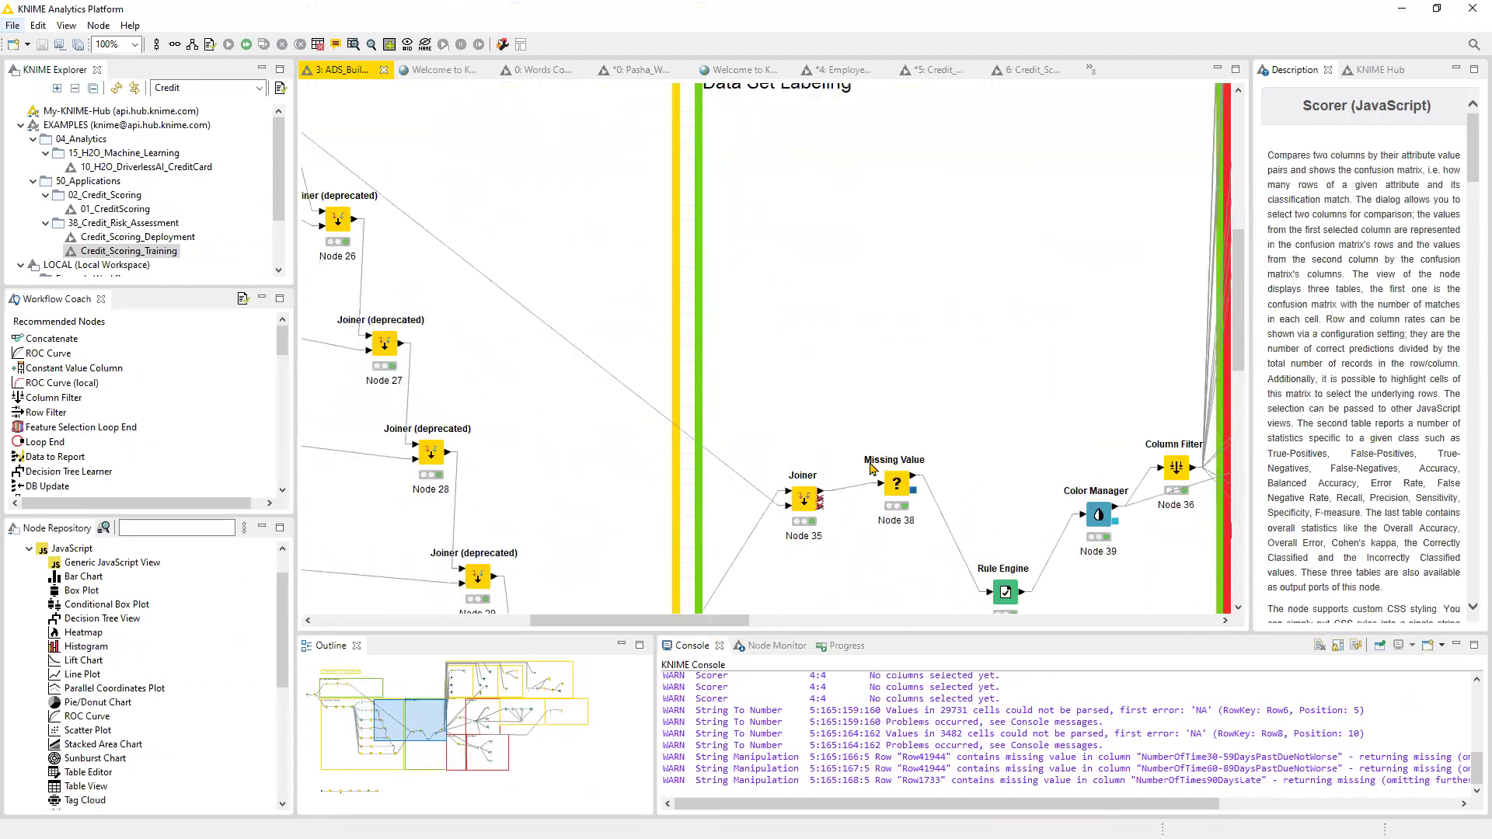
# Inspect the Join result table of the Joiner node (Node 35), widening the D13+Sum(Total_Purchases_In_USD) column, and close the table.
pyautogui.moveTo(660, 622); pyautogui.dragTo(690, 623)
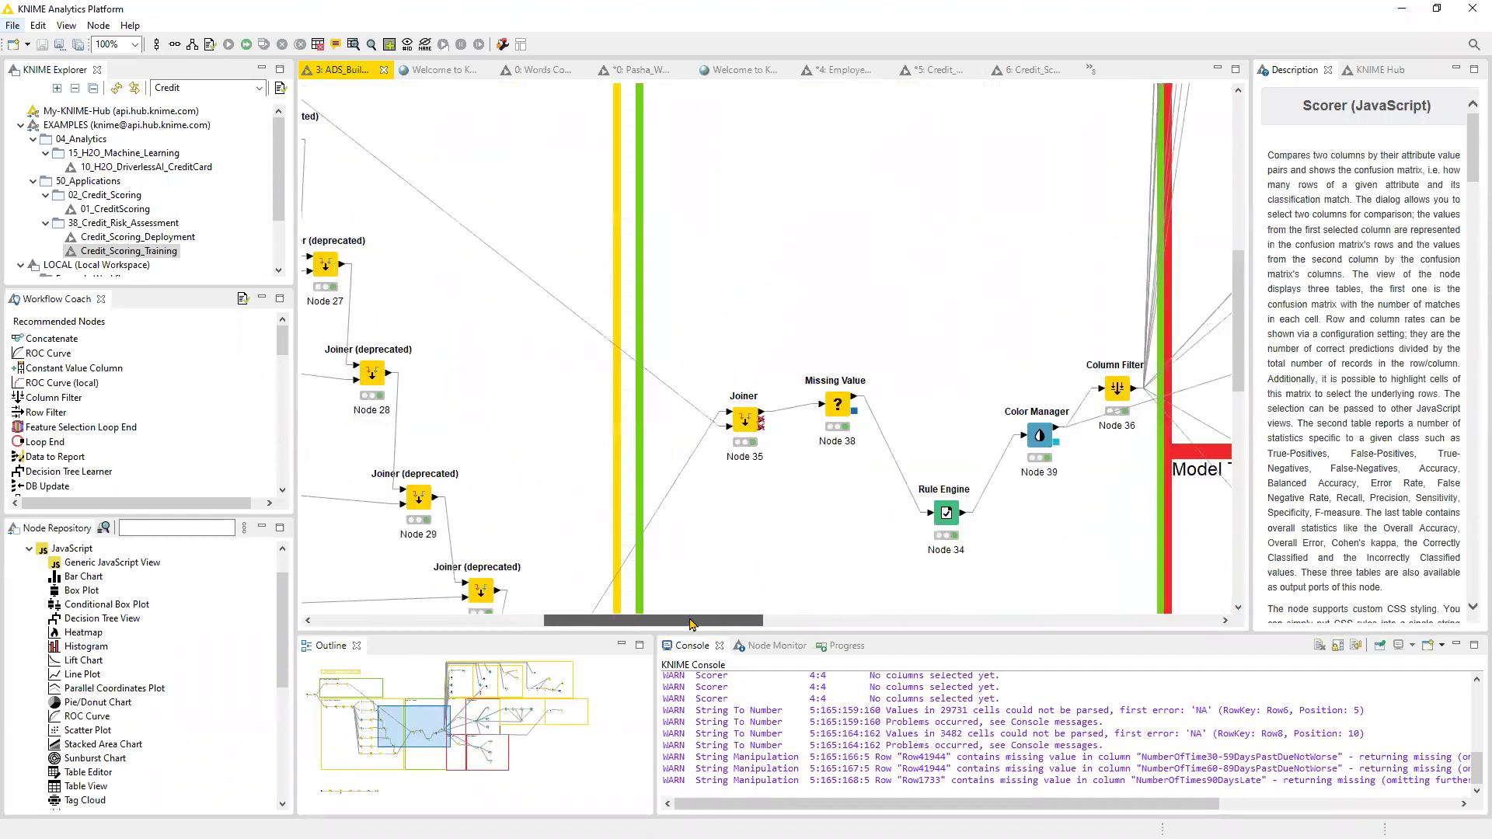
pyautogui.rightClick(738, 420)
pyautogui.click(785, 770)
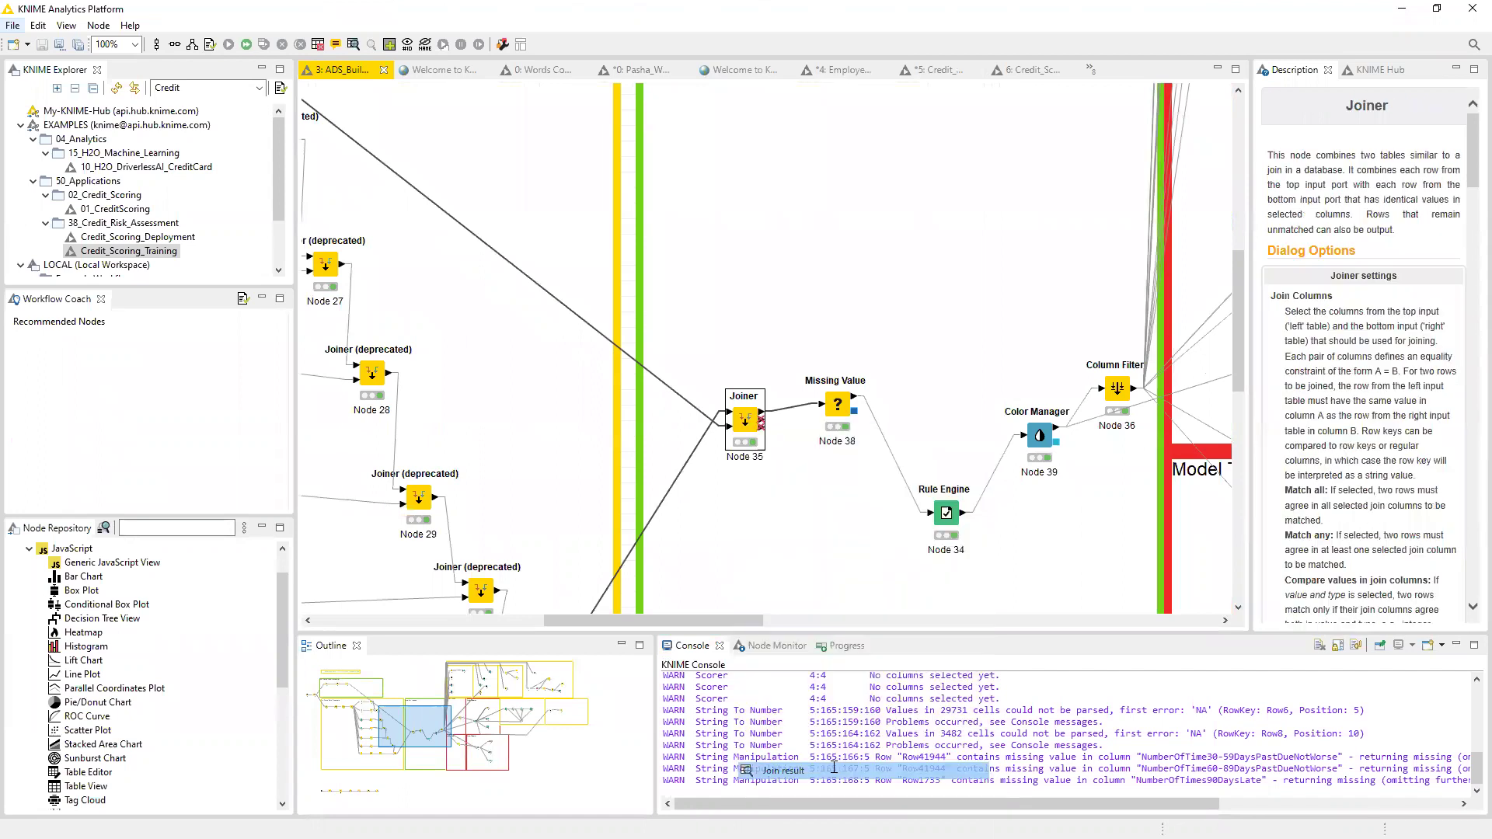
pyautogui.click(1040, 232)
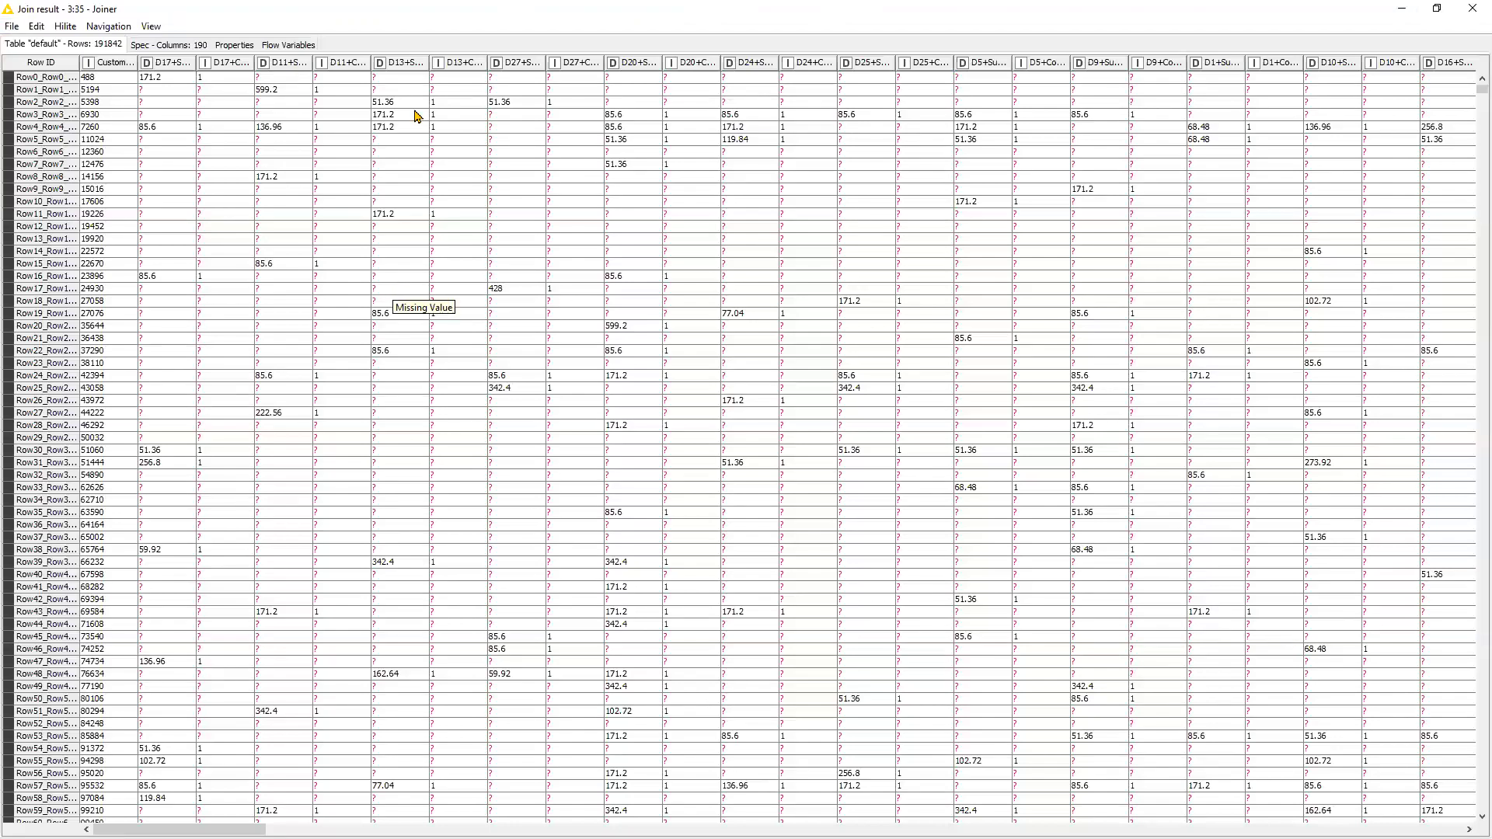
pyautogui.moveTo(432, 64); pyautogui.dragTo(459, 822)
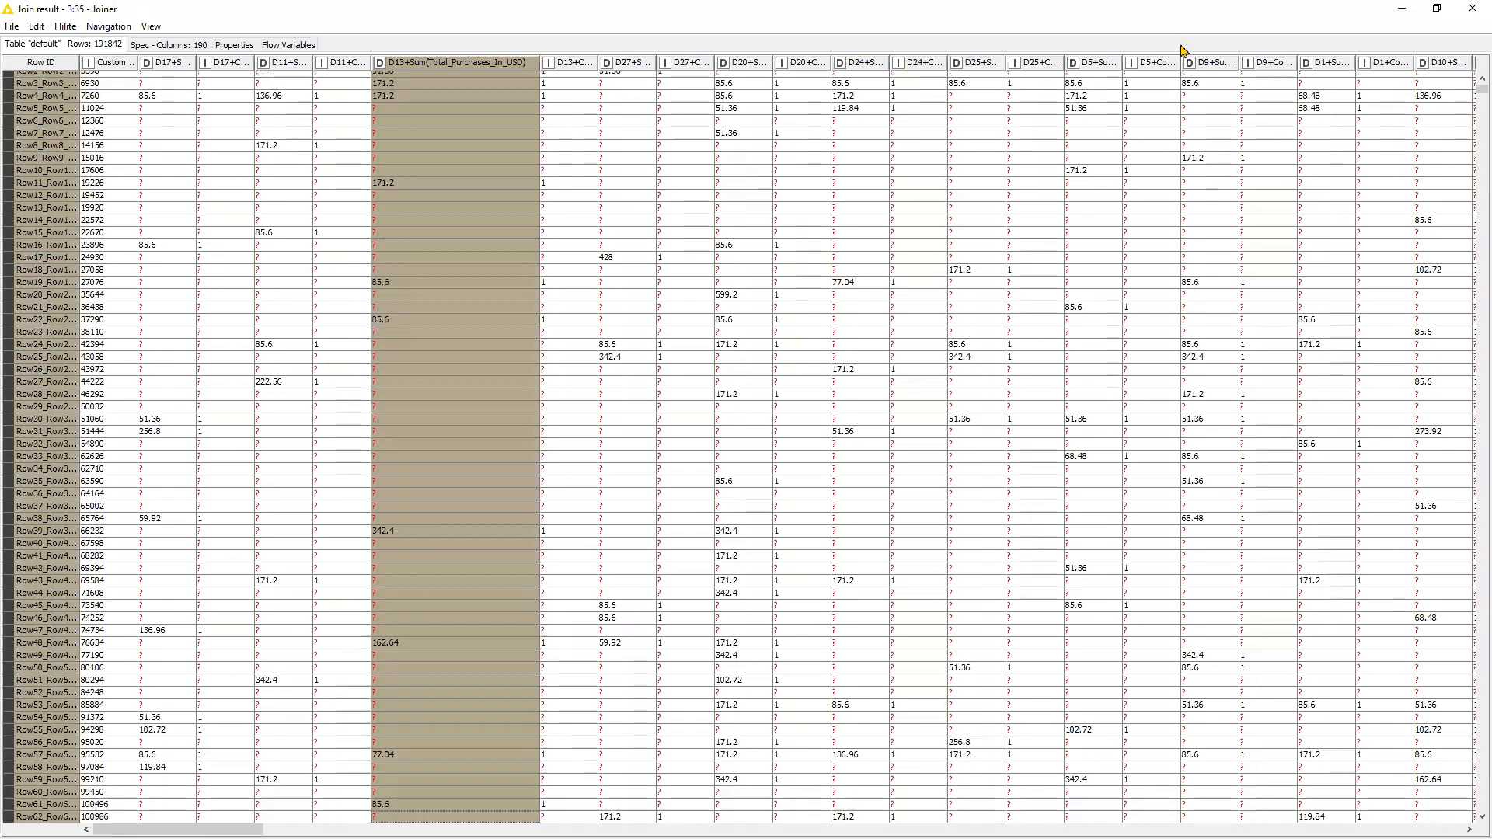
pyautogui.hotkey('alt', 'F4')
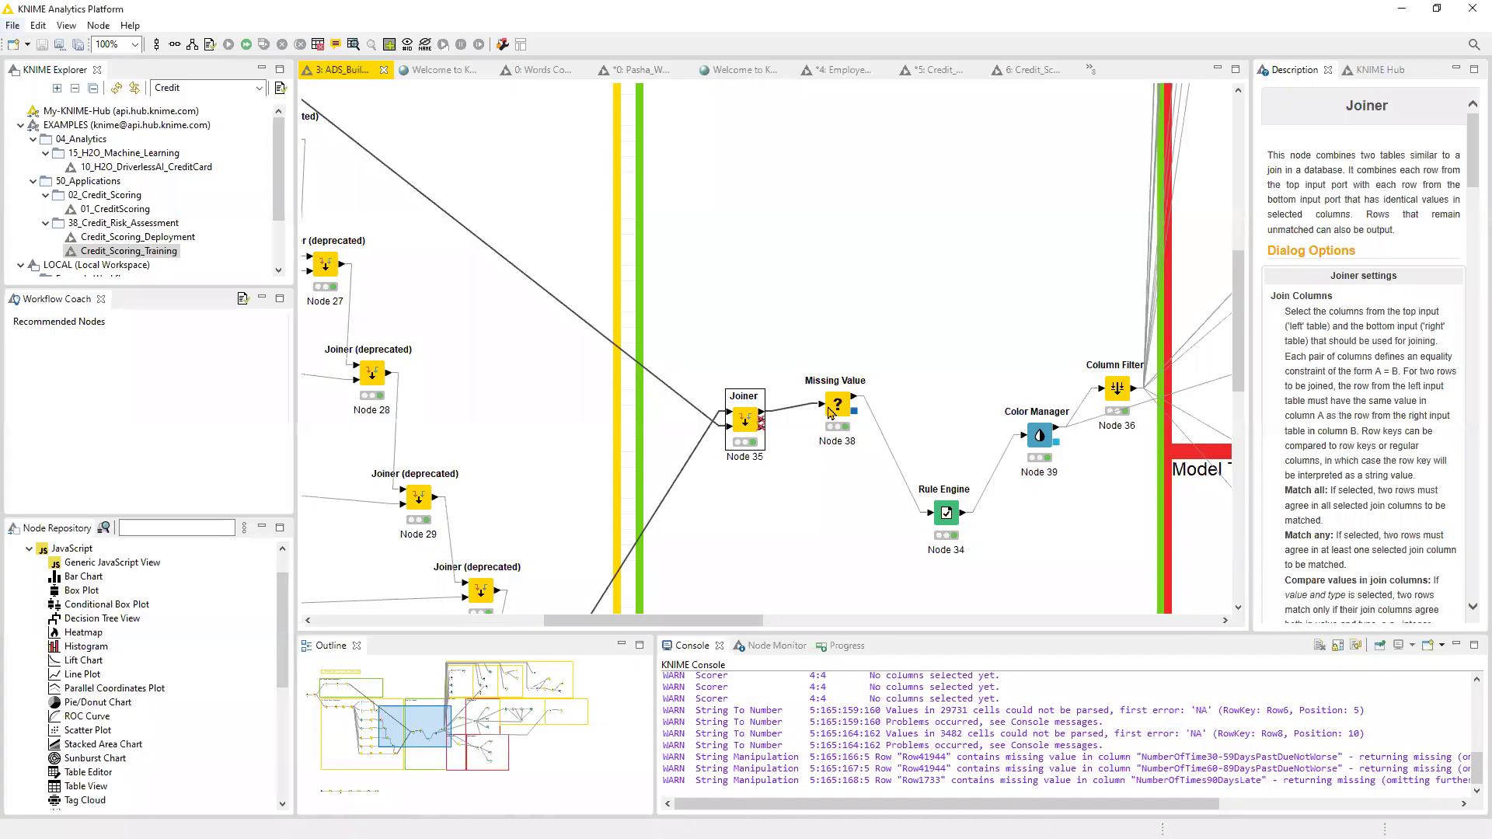
# Configure the Missing Value node to replace missing integers with the fixed value -1.
pyautogui.click(839, 386)
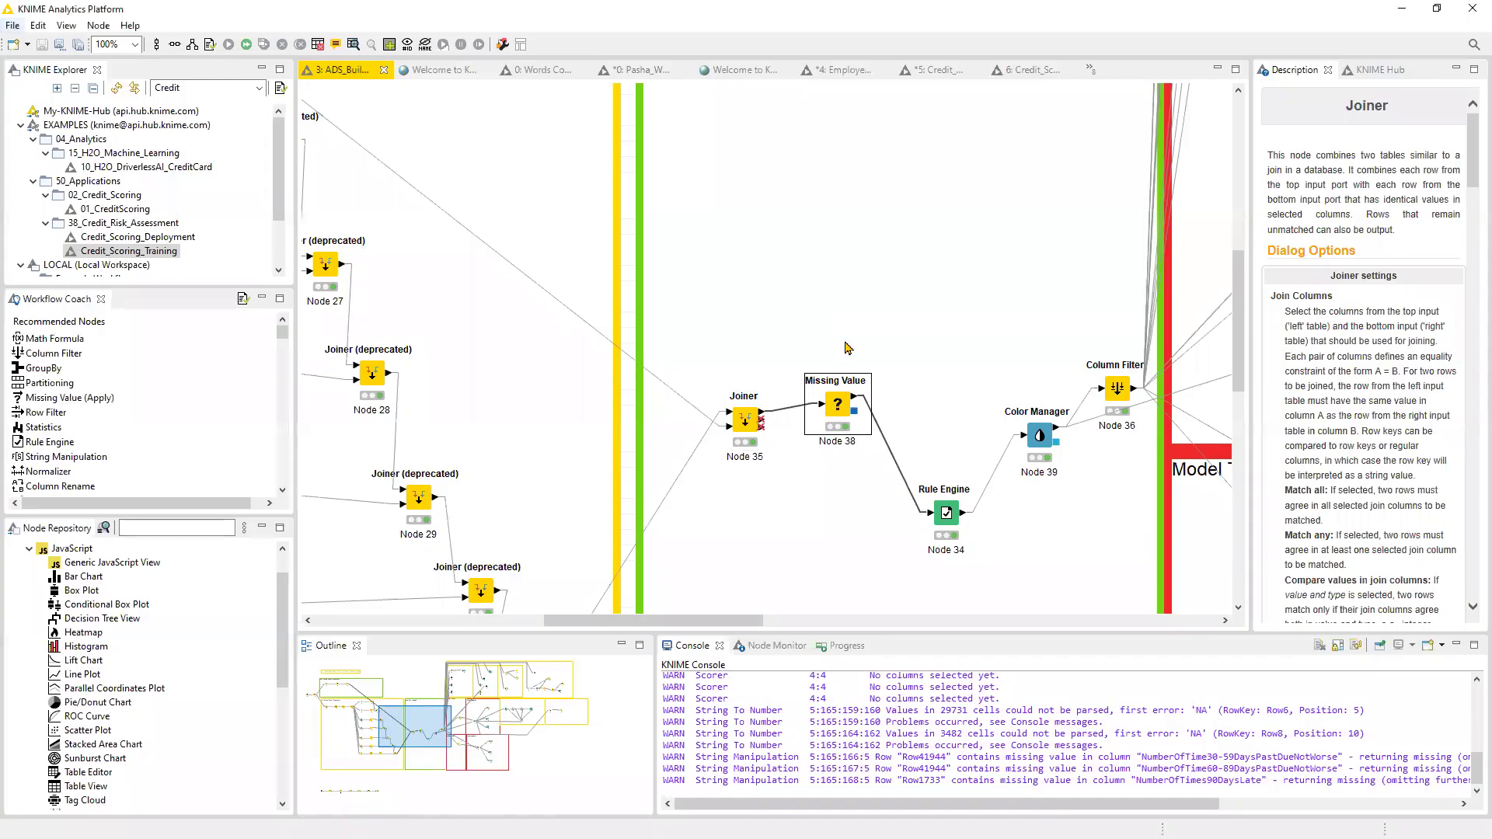
pyautogui.doubleClick(845, 406)
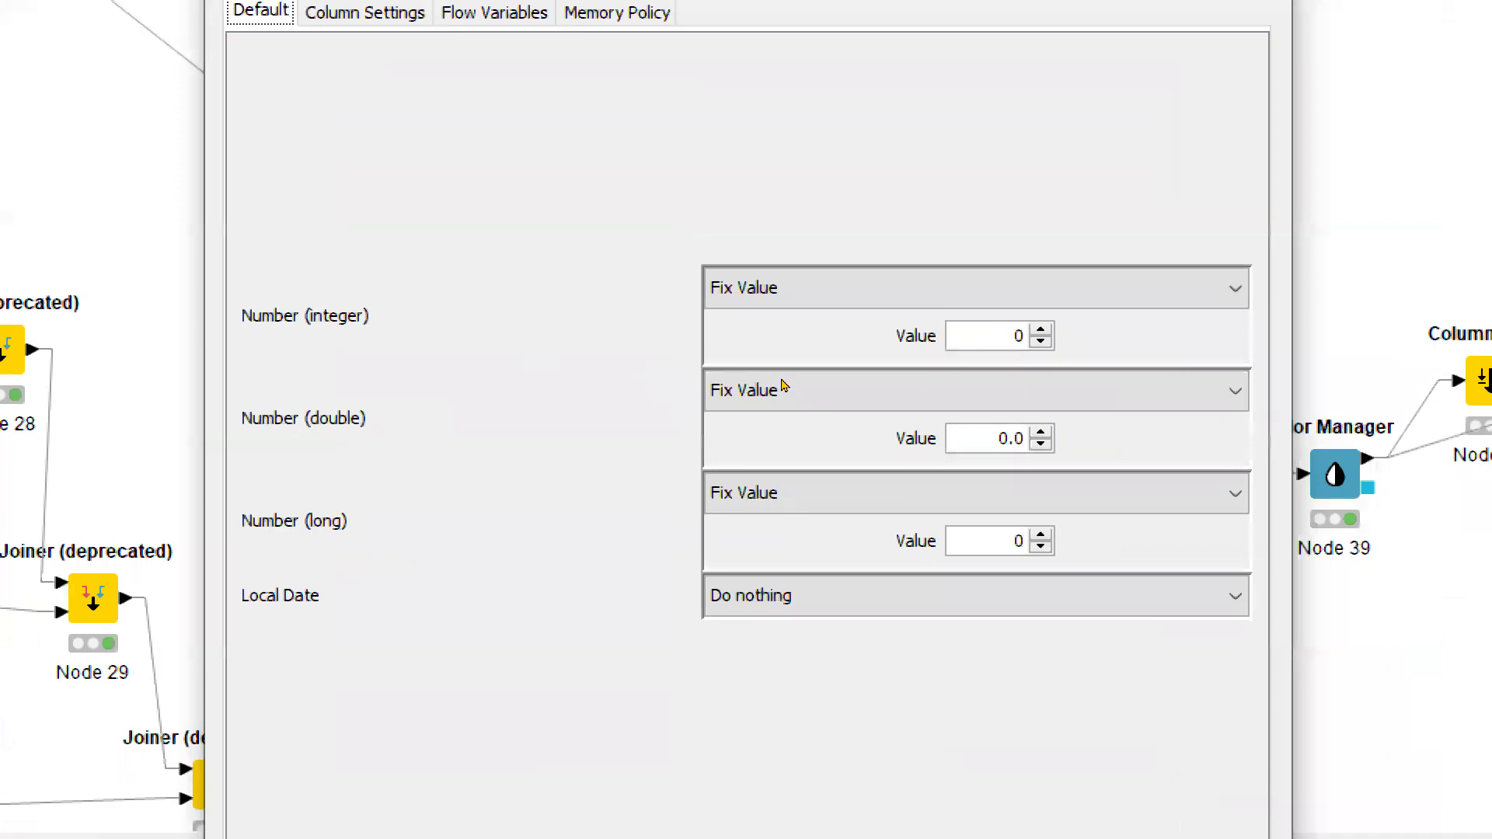
pyautogui.press('Delete')
pyautogui.write('1')
pyautogui.press('Home')
pyautogui.write('-')
# Examine the replacement methods offered for missing Number (double) values.
pyautogui.click(894, 400)
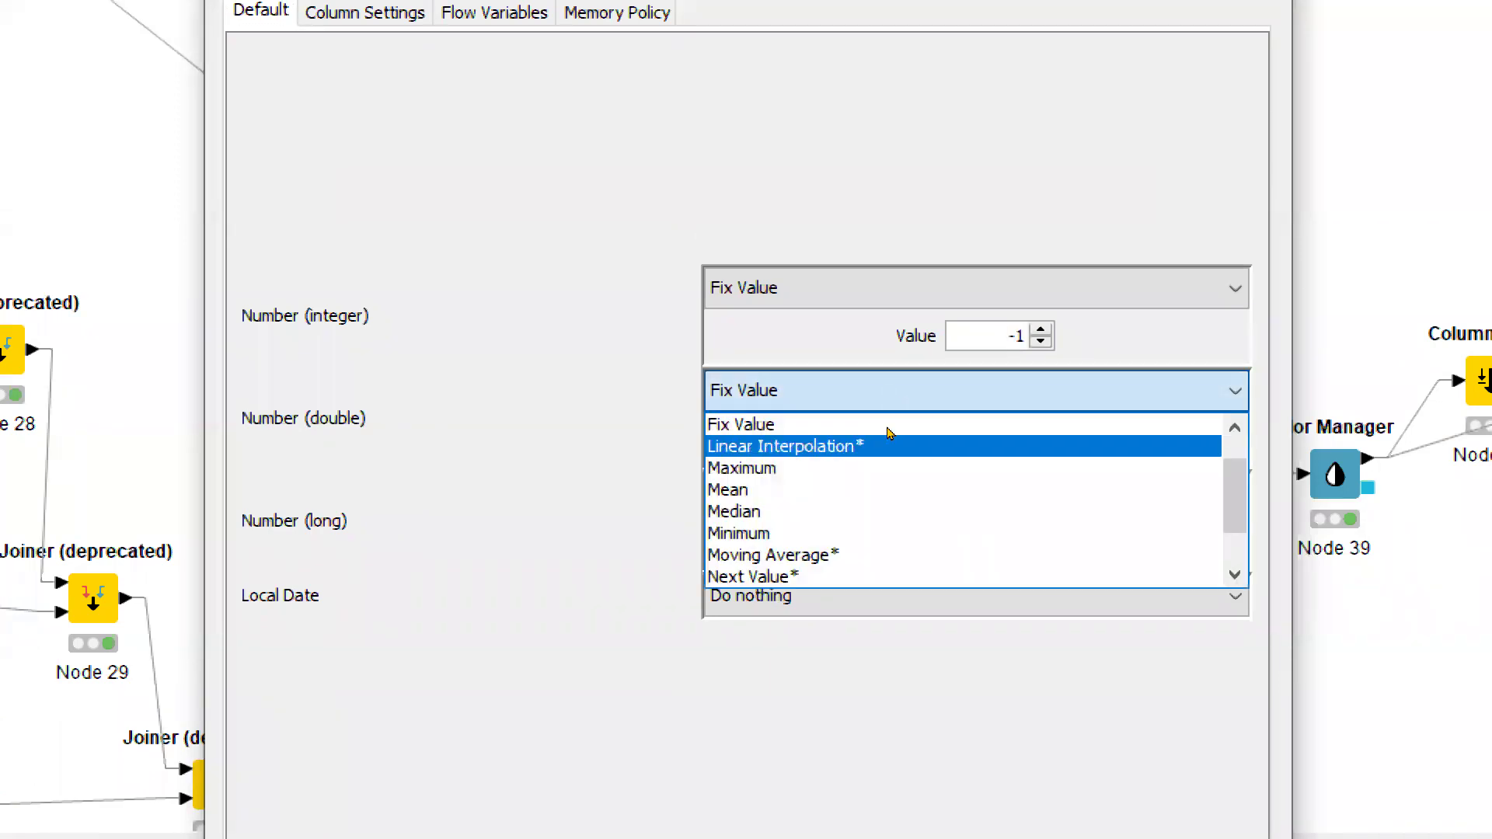
pyautogui.scroll(-1, 890, 431)
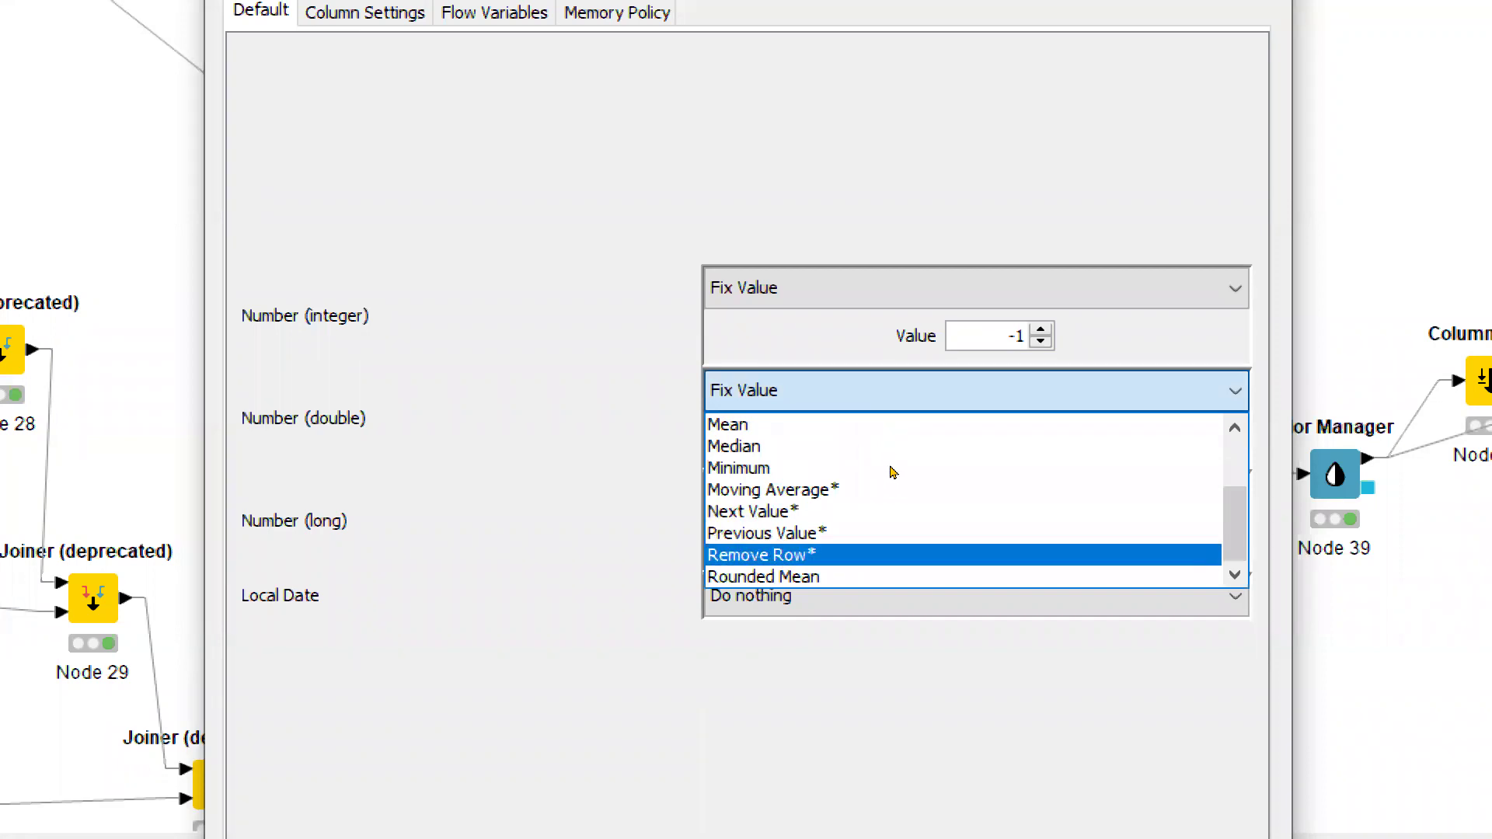
pyautogui.scroll(2, 888, 431)
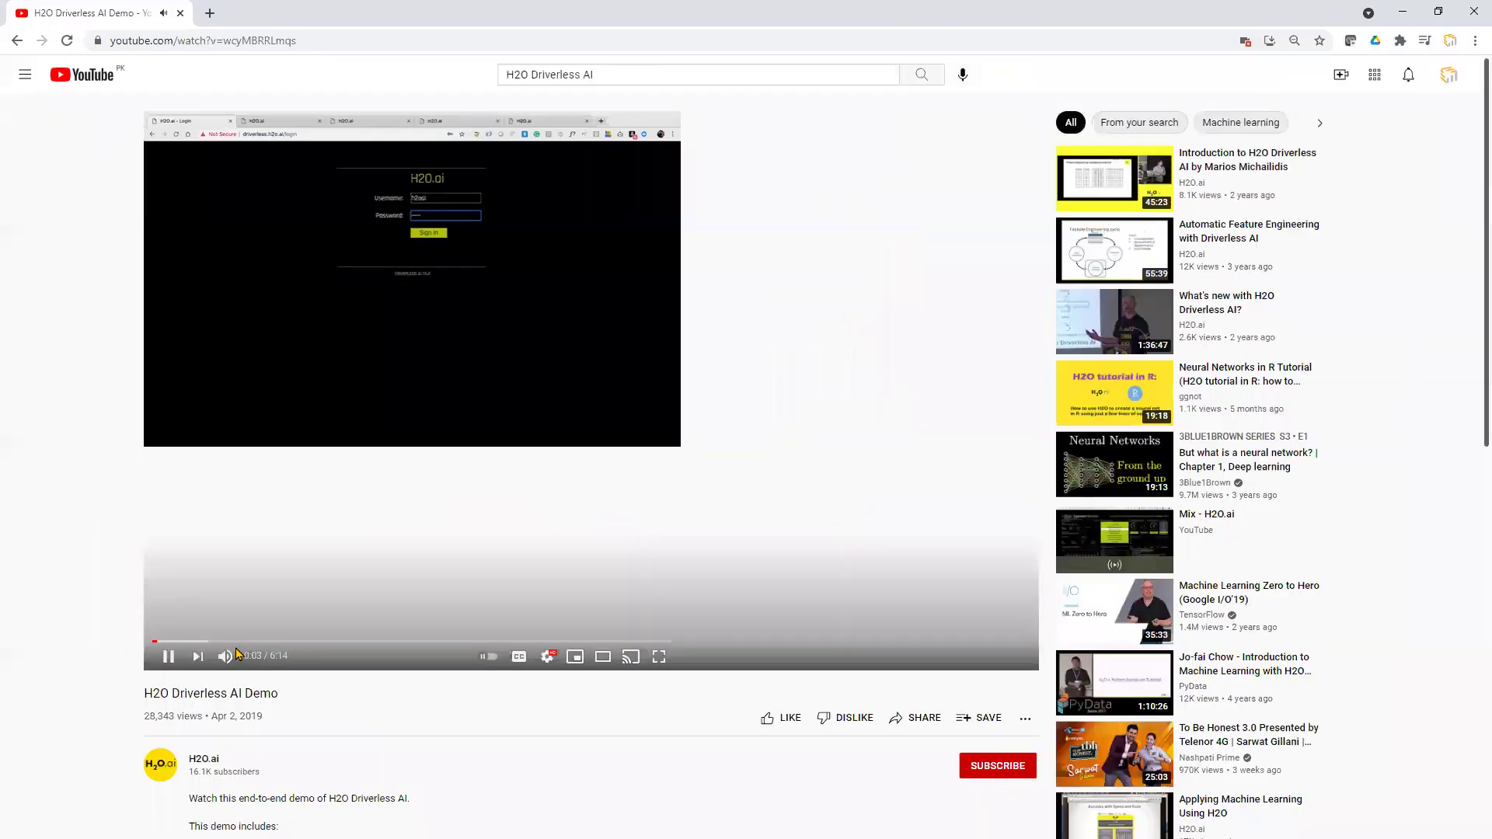
# Pause the H2O Driverless AI Demo video on YouTube, show it full screen and resume playback.
pyautogui.click(168, 657)
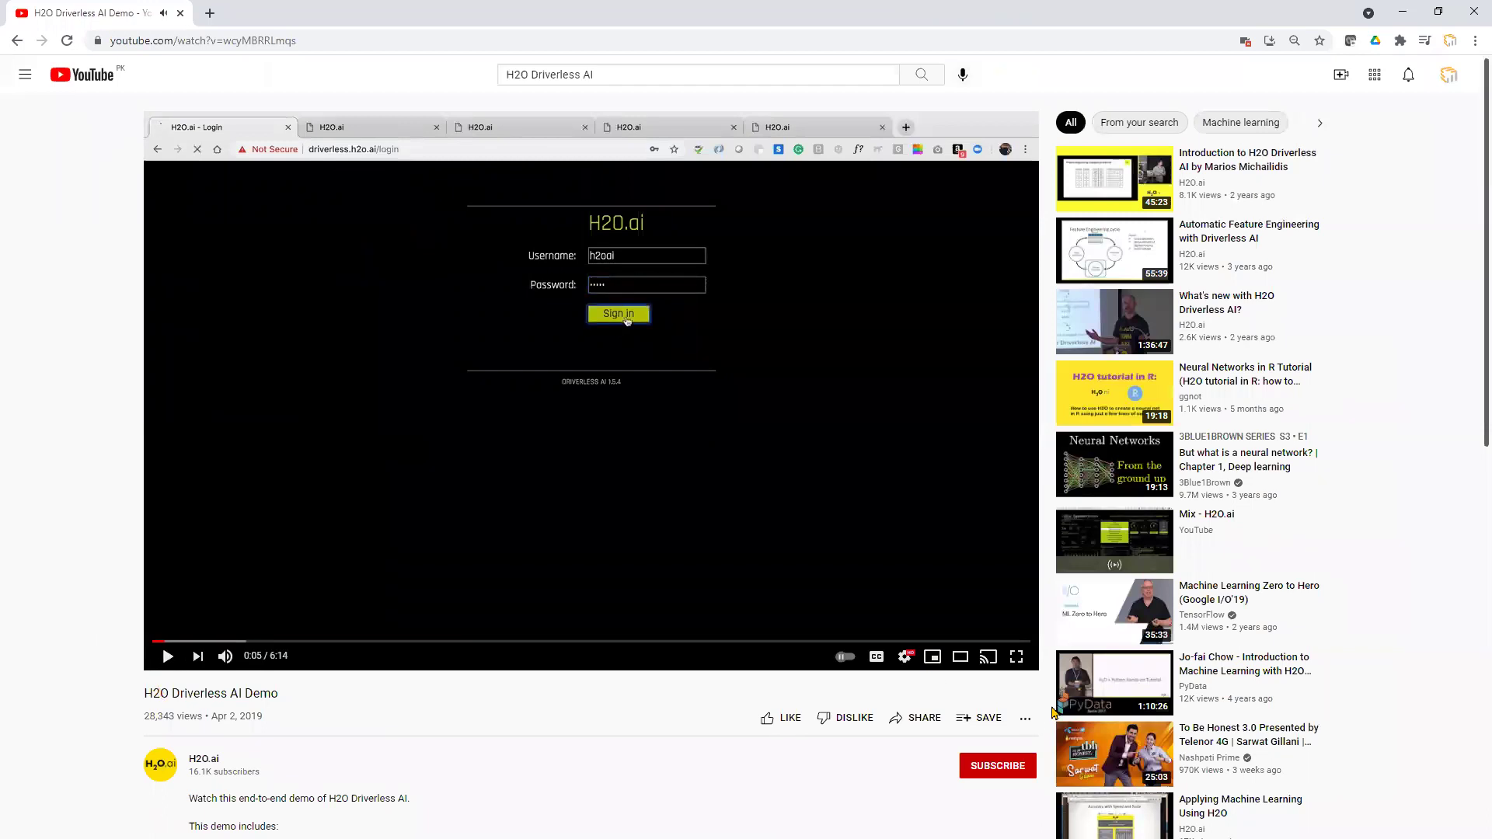
pyautogui.click(1015, 659)
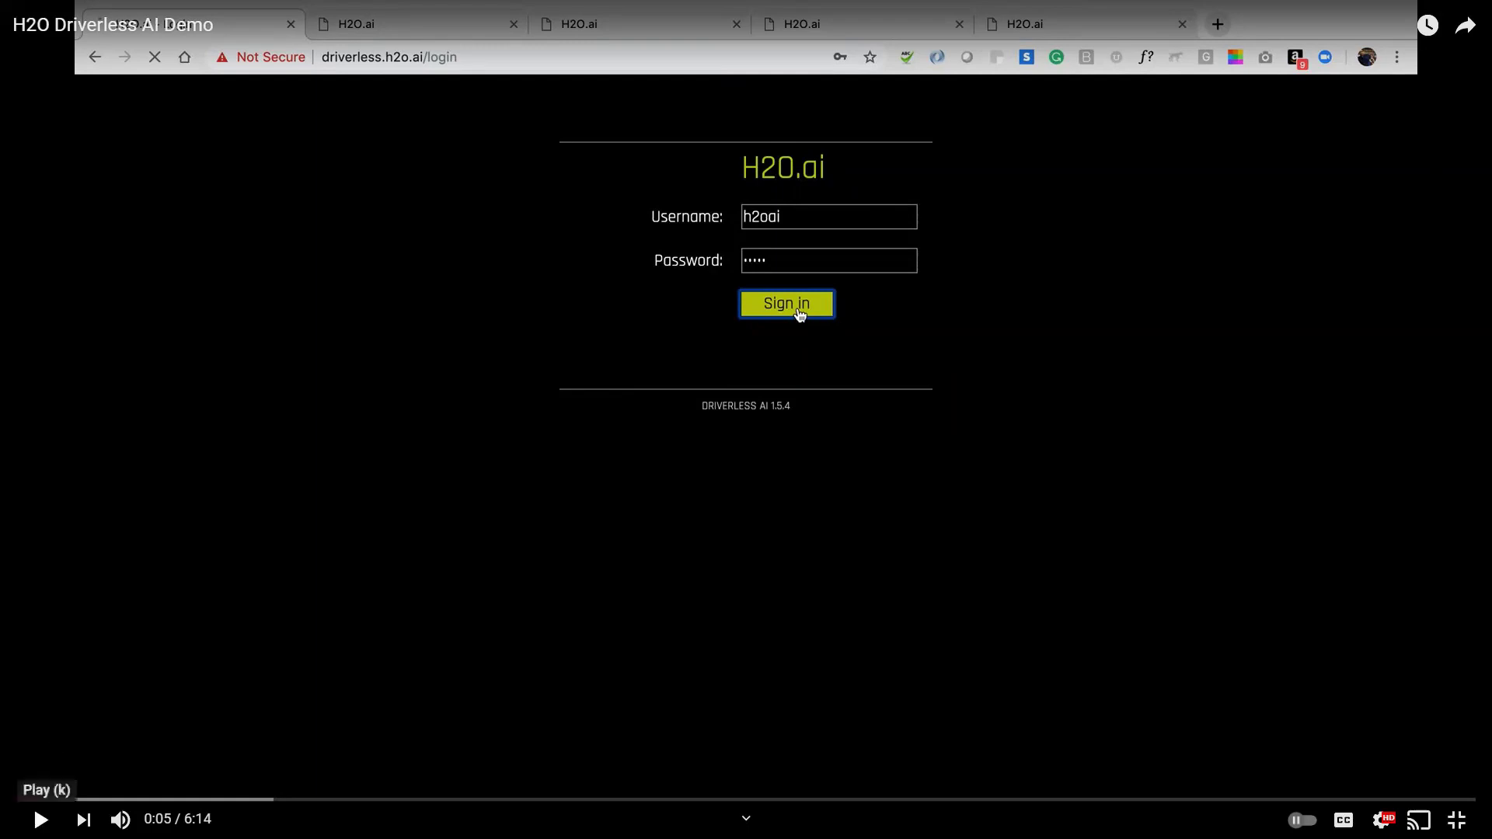
pyautogui.press('k')
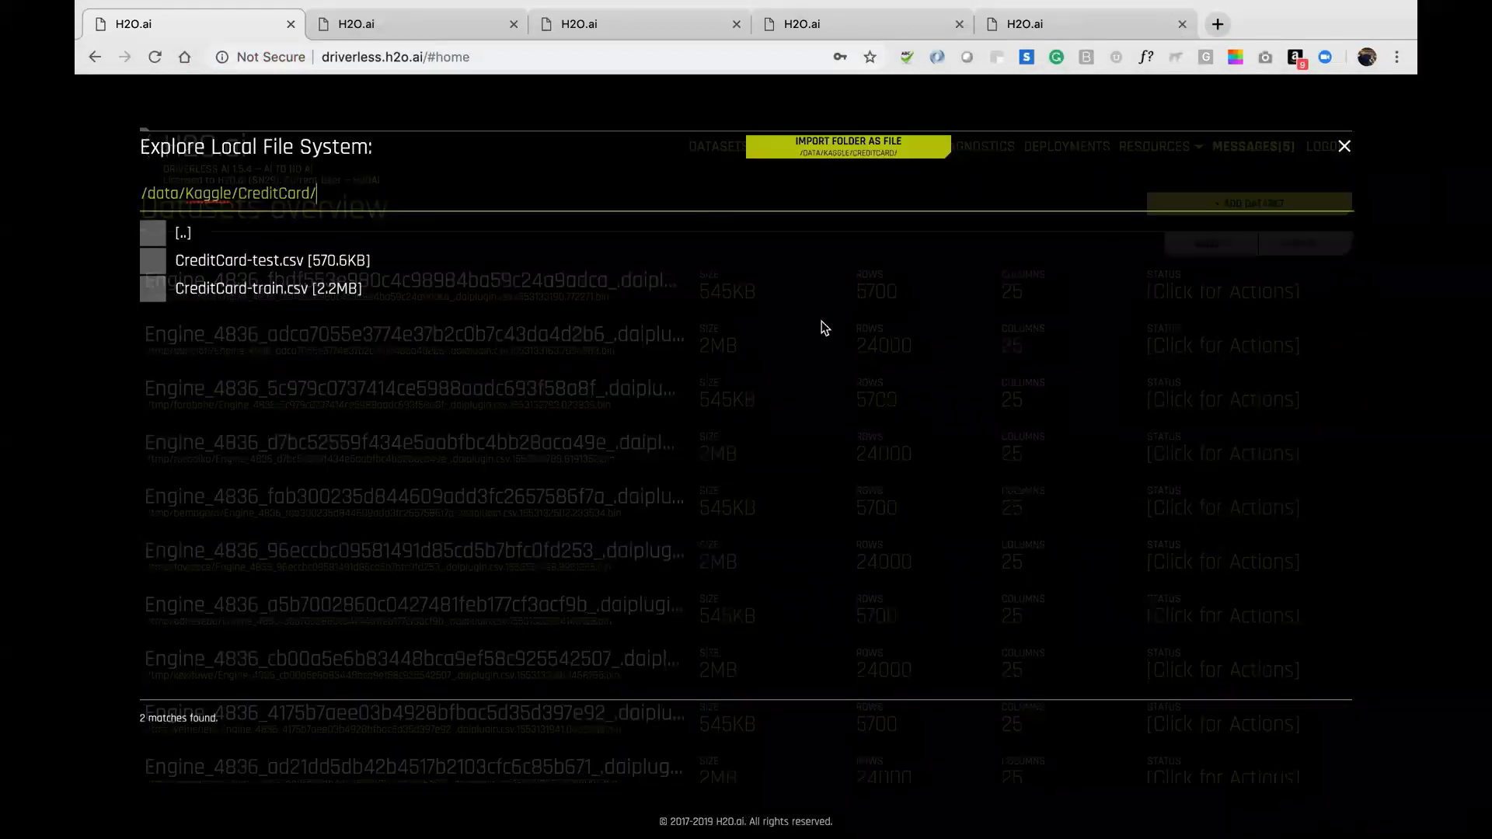
# Import CreditCard-train.csv from /data/Kaggle/CreditCard/ as a Driverless AI dataset.
pyautogui.click(295, 289)
pyautogui.click(596, 147)
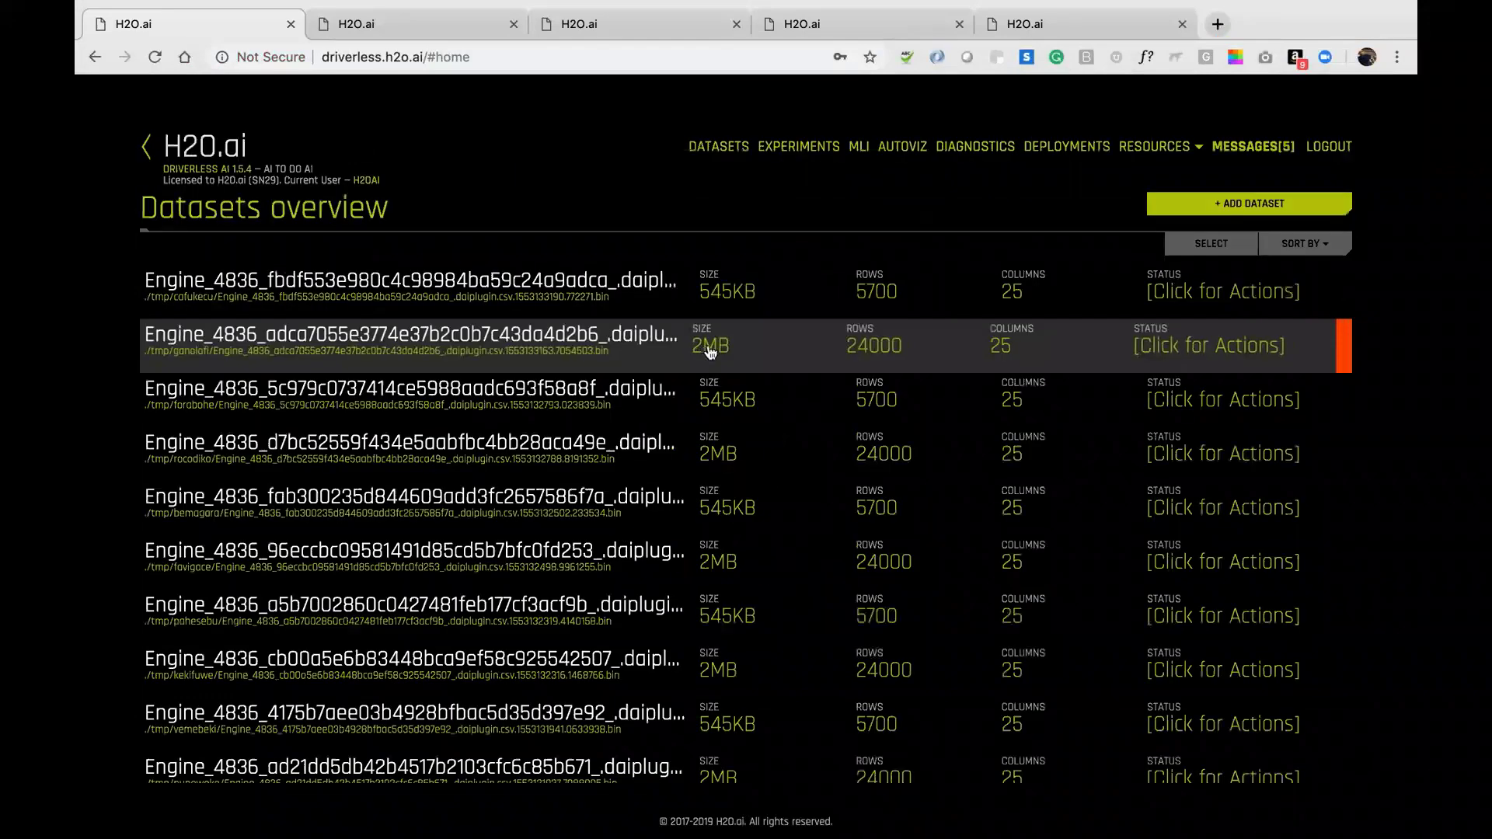
# Split the CreditCard-train.csv dataset into cc_1 and cc_2 with a split ratio of 0.7994.
pyautogui.click(746, 301)
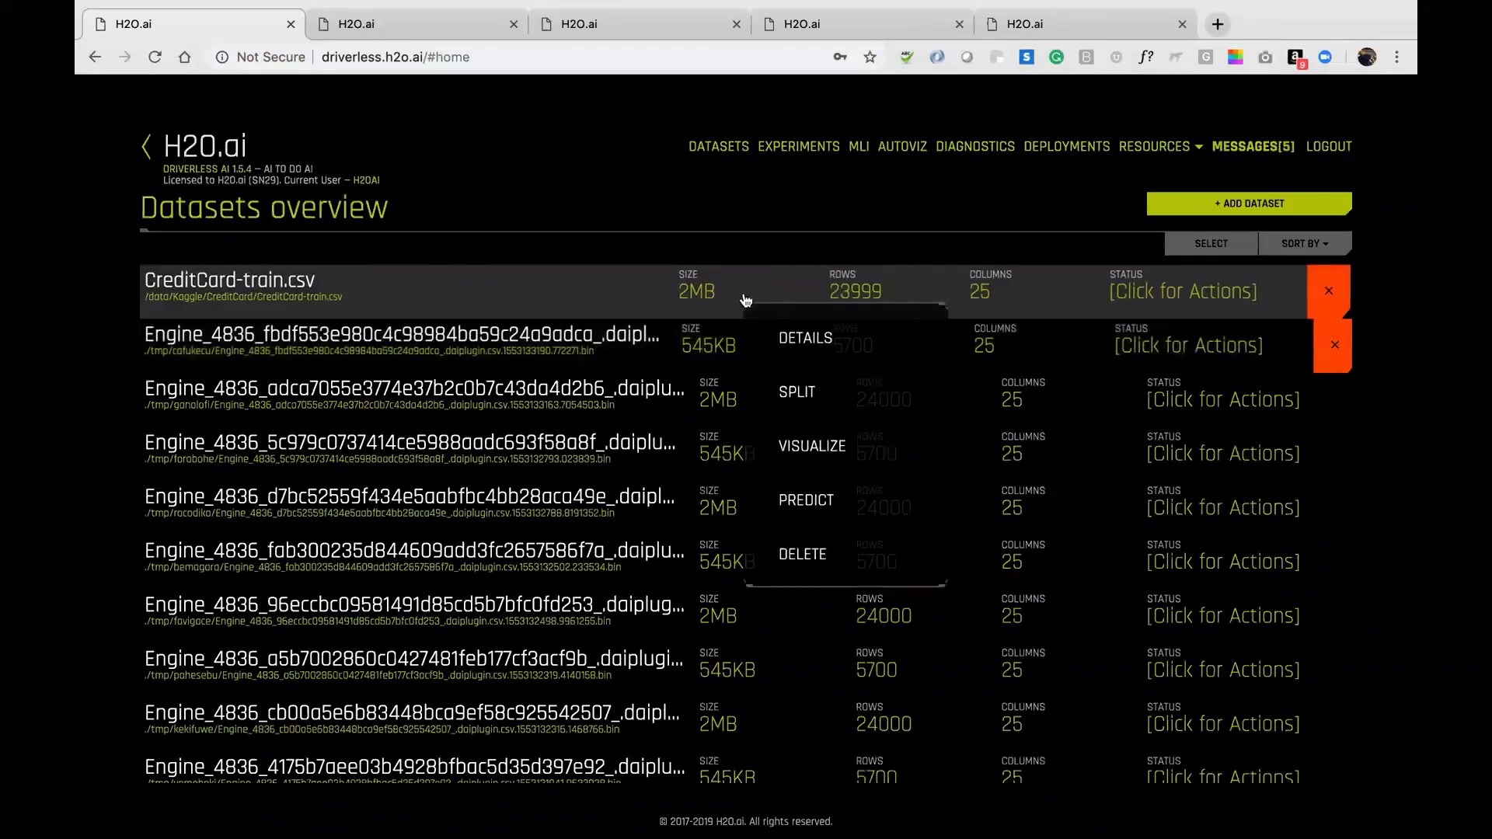
pyautogui.click(790, 391)
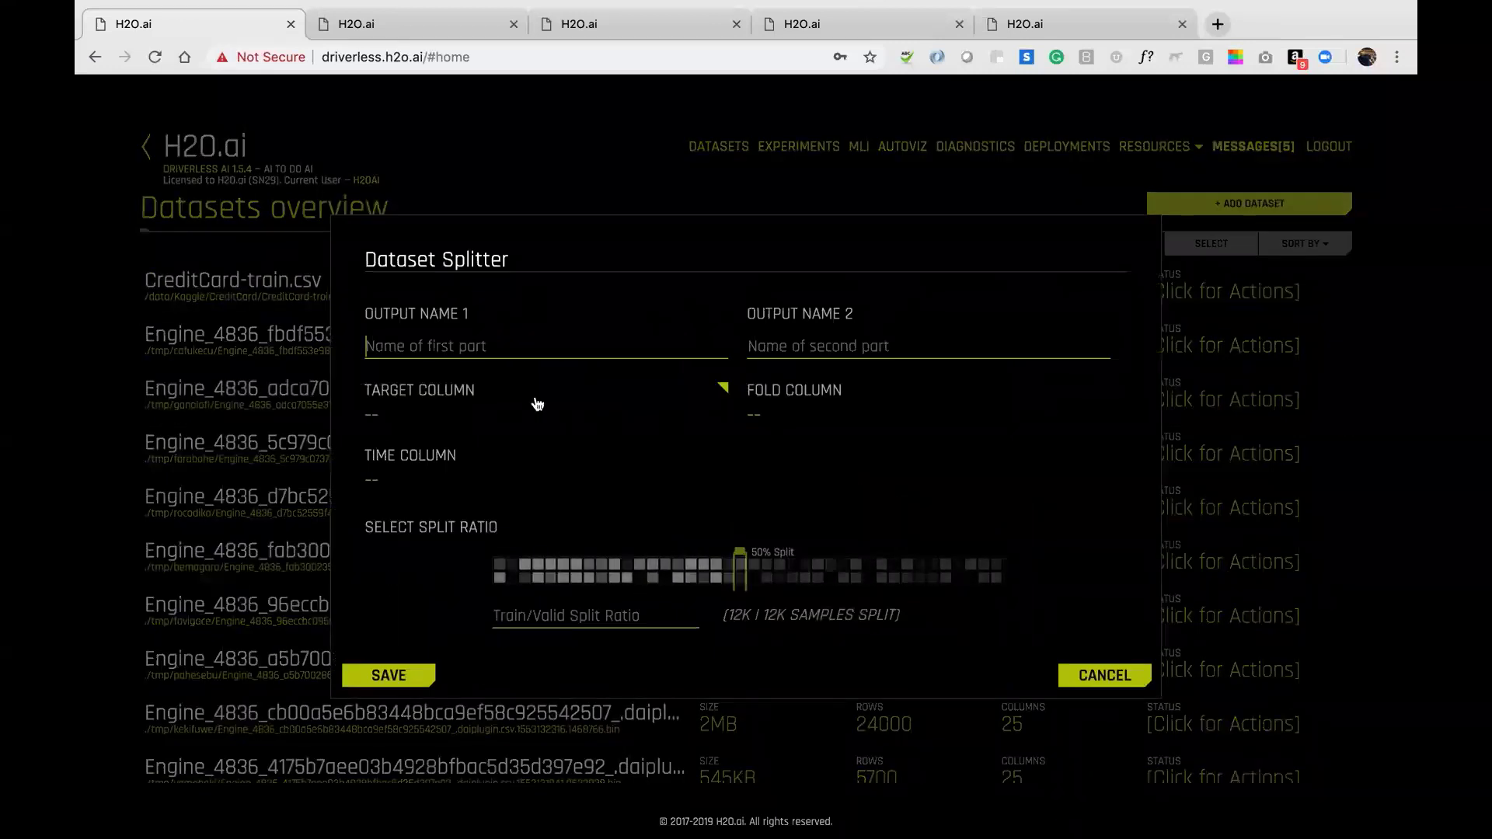
pyautogui.write('c')
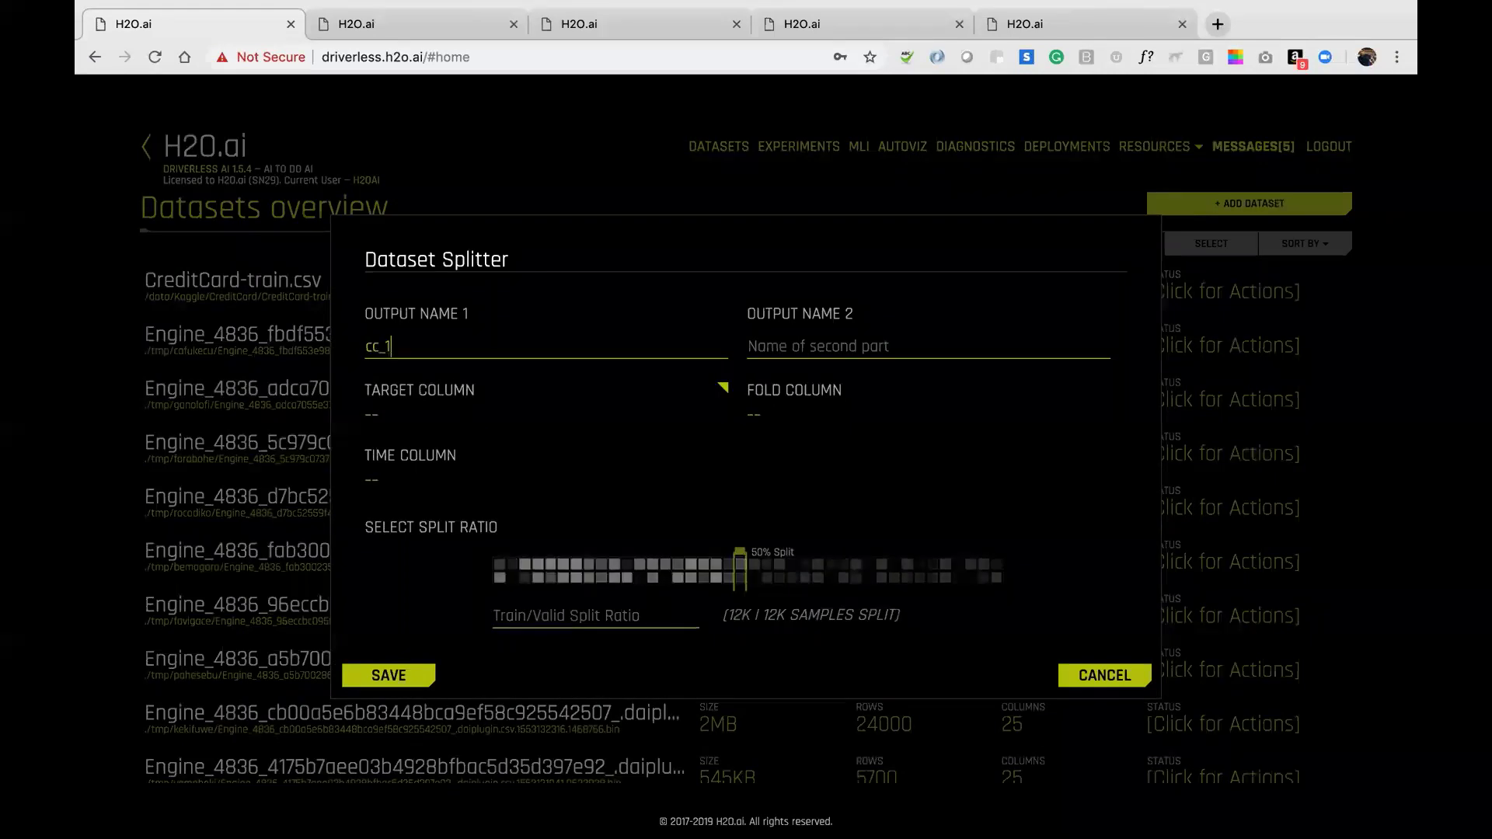
pyautogui.write('c')
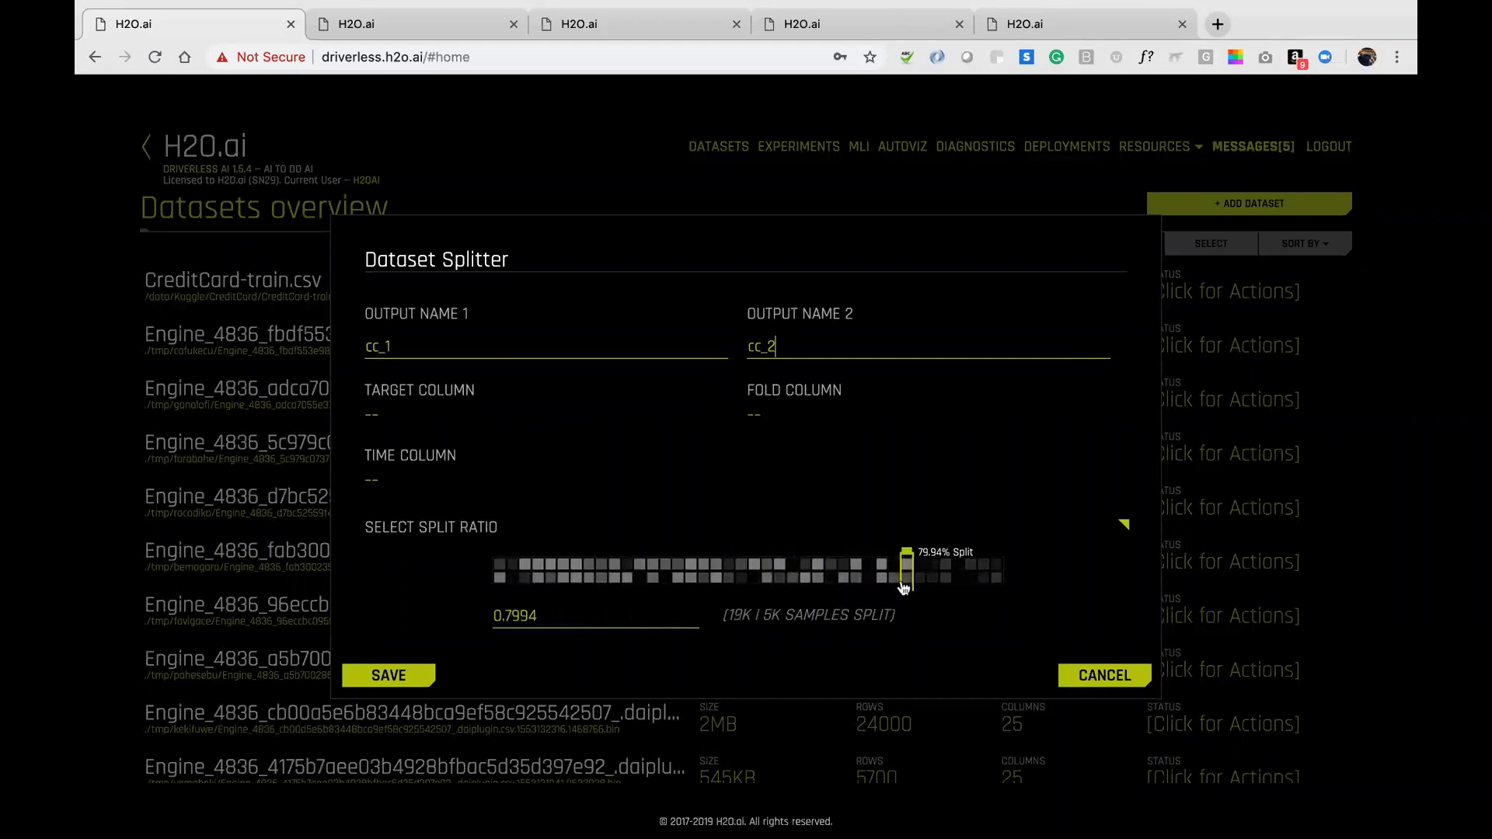
pyautogui.click(410, 681)
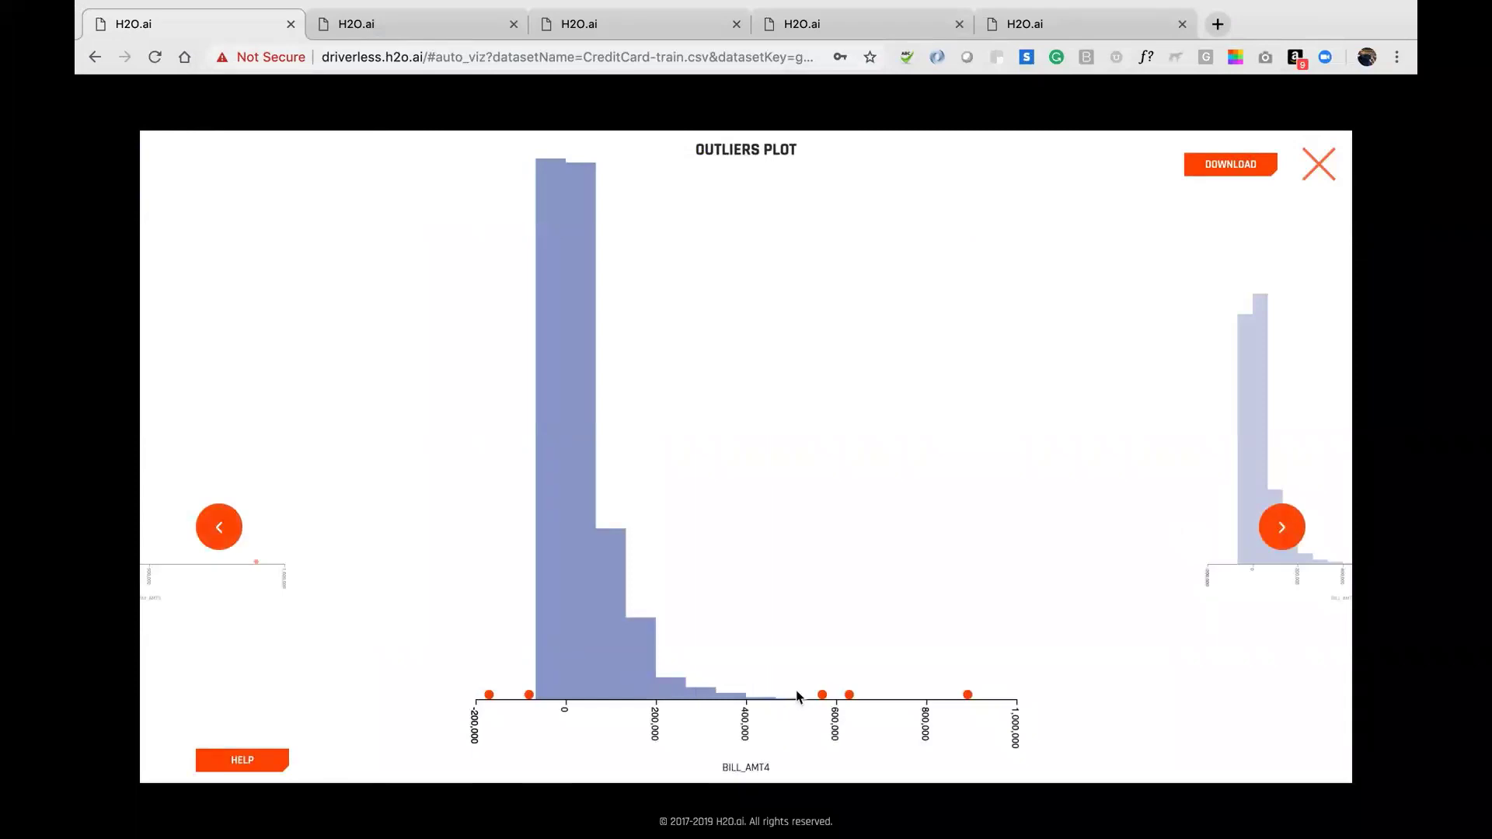
# Inspect the data row behind an outlier in the BILL_AMT4 outliers plot and close the row view.
pyautogui.click(853, 696)
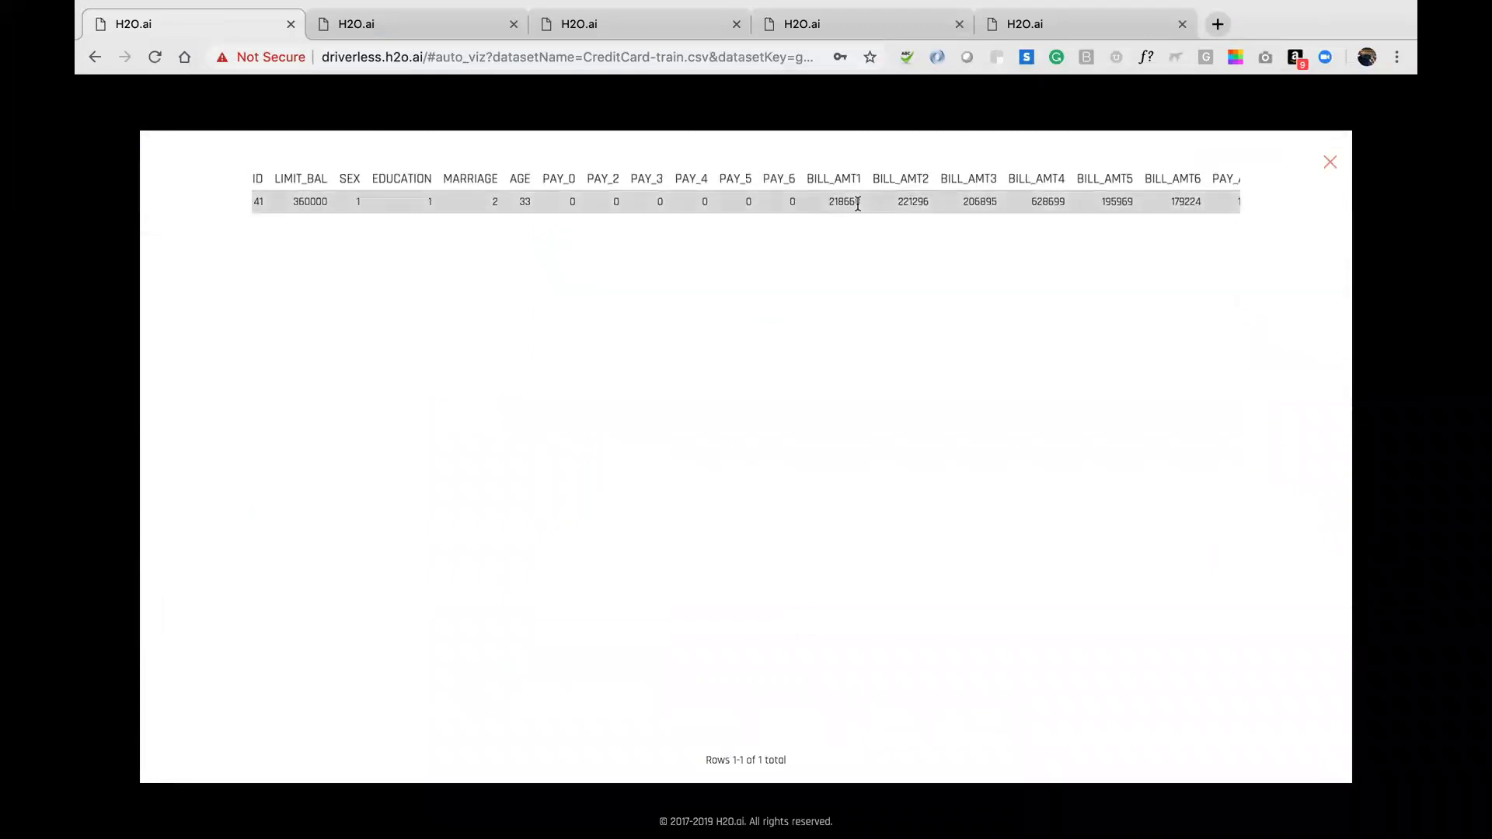
pyautogui.click(1330, 161)
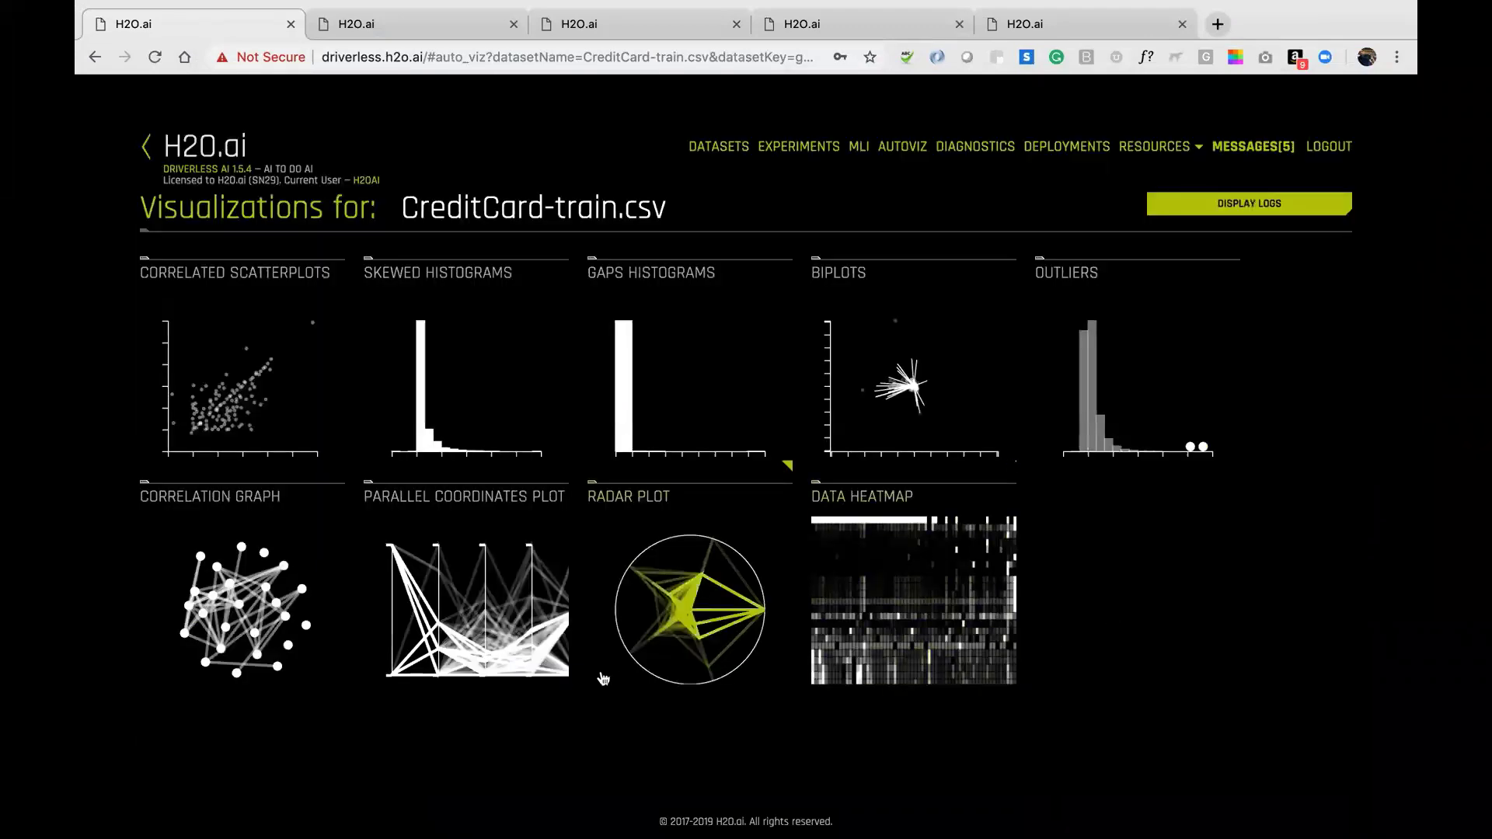
# Move the PAY_AMT3 node within the correlation graph of CreditCard-train.csv, download the graph and close it.
pyautogui.click(266, 603)
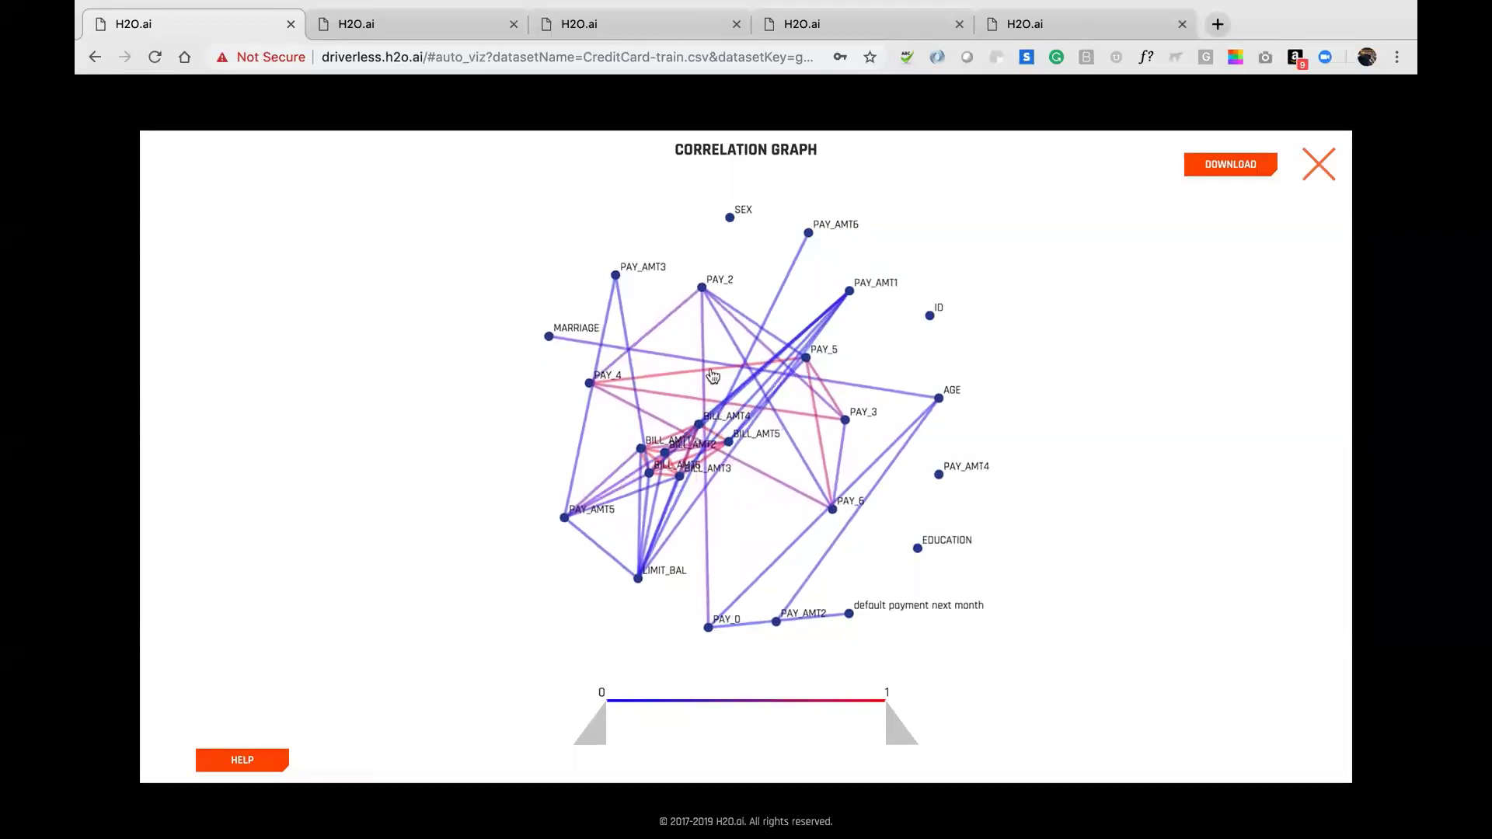
pyautogui.moveTo(615, 275); pyautogui.dragTo(712, 393)
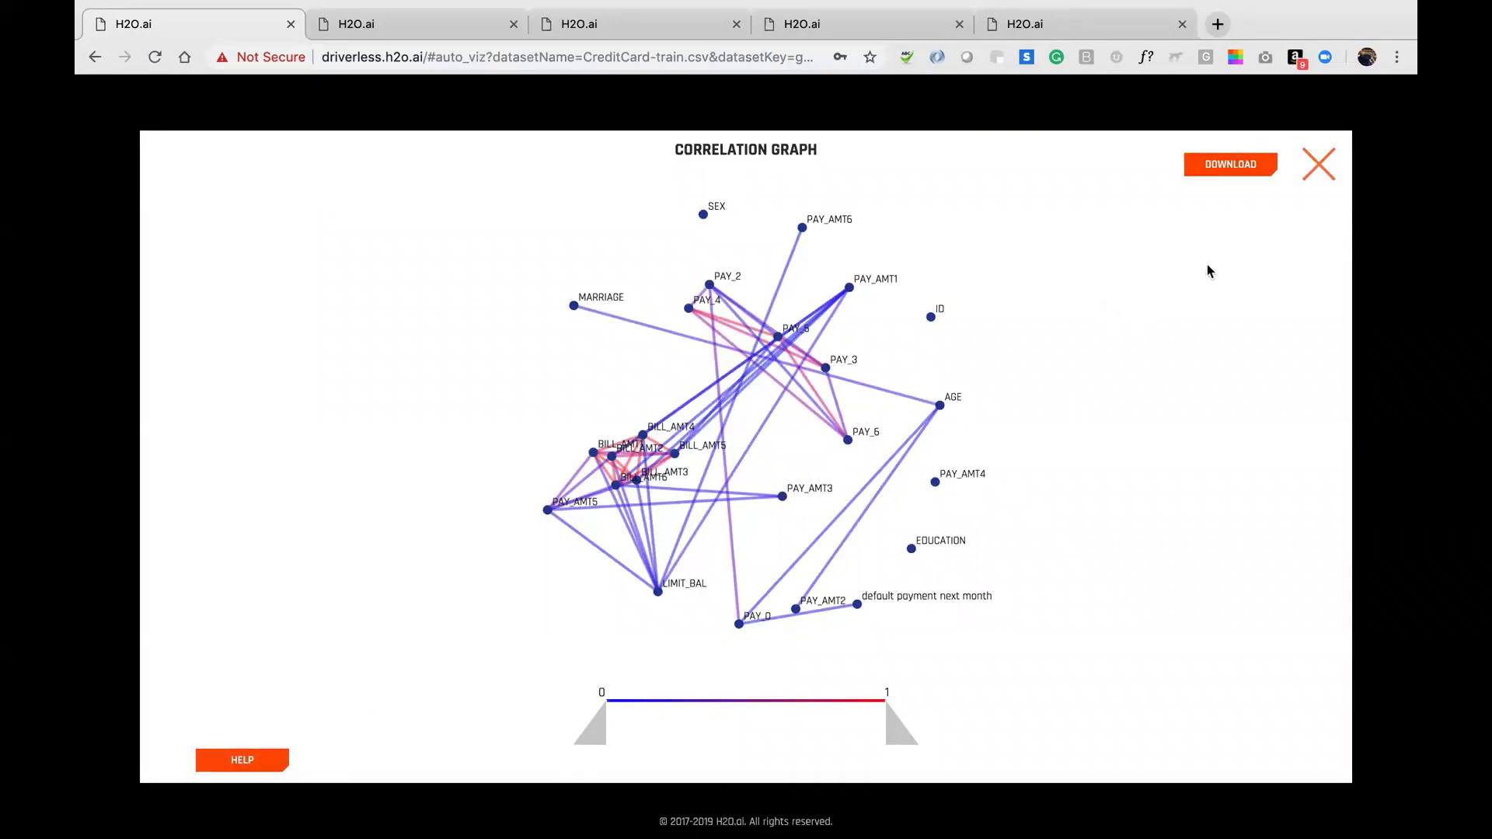
pyautogui.click(1244, 164)
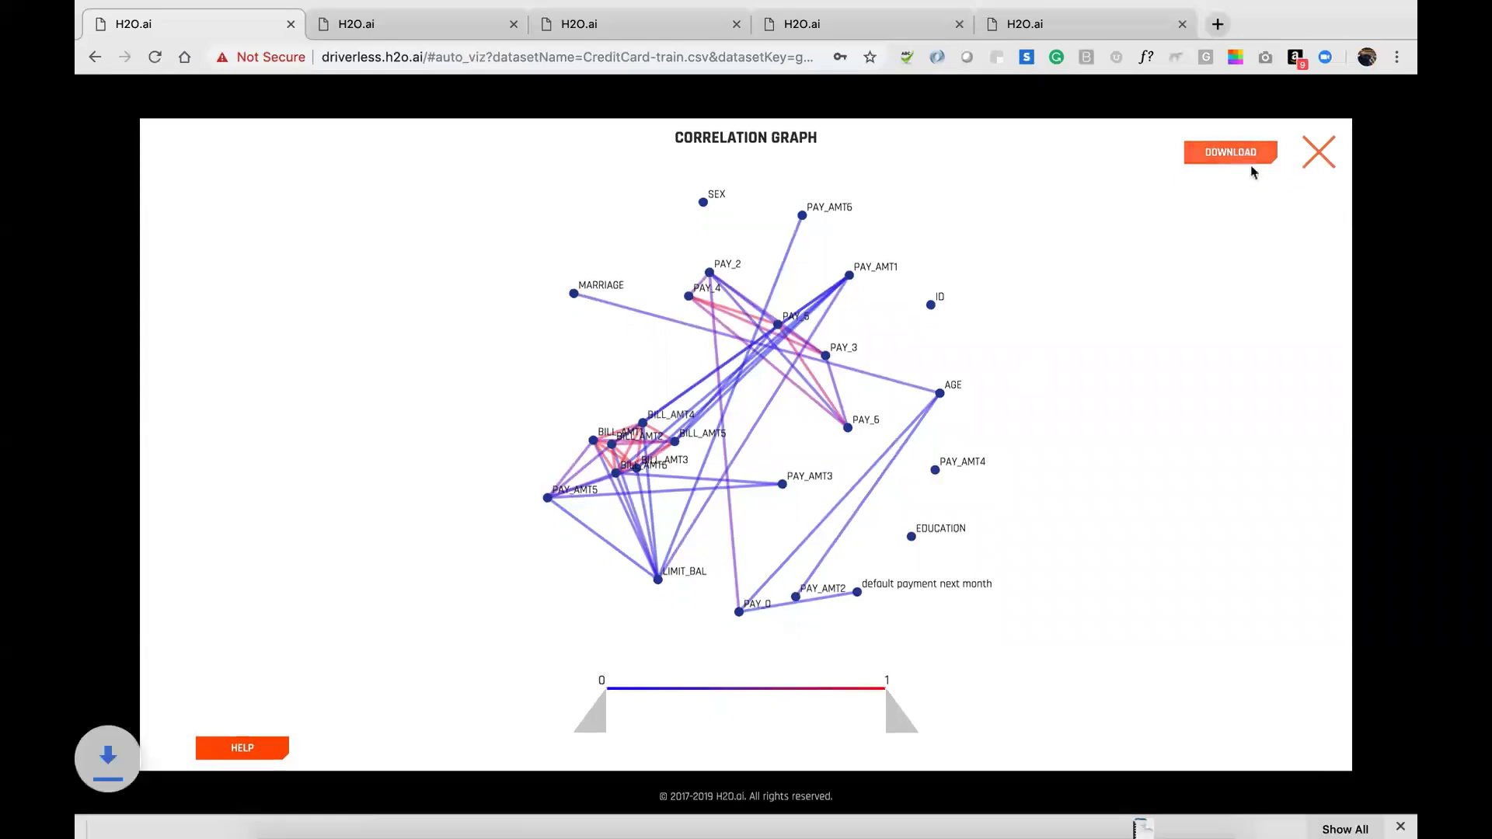
pyautogui.click(1400, 815)
pyautogui.click(1319, 164)
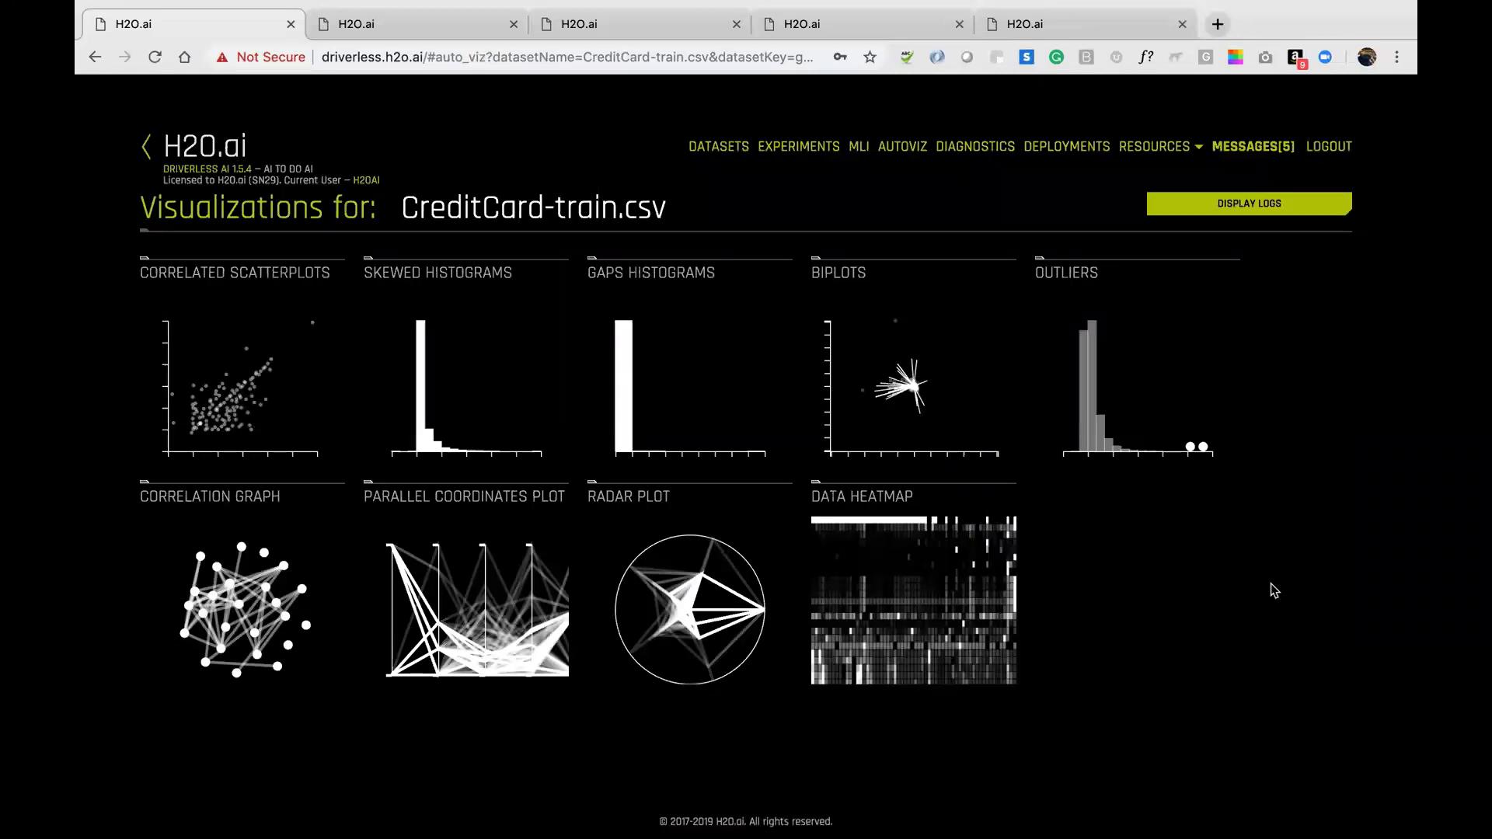
# Create a prediction experiment on the CreditCard-train.csv dataset with "default payment next month" as the target column.
pyautogui.click(720, 148)
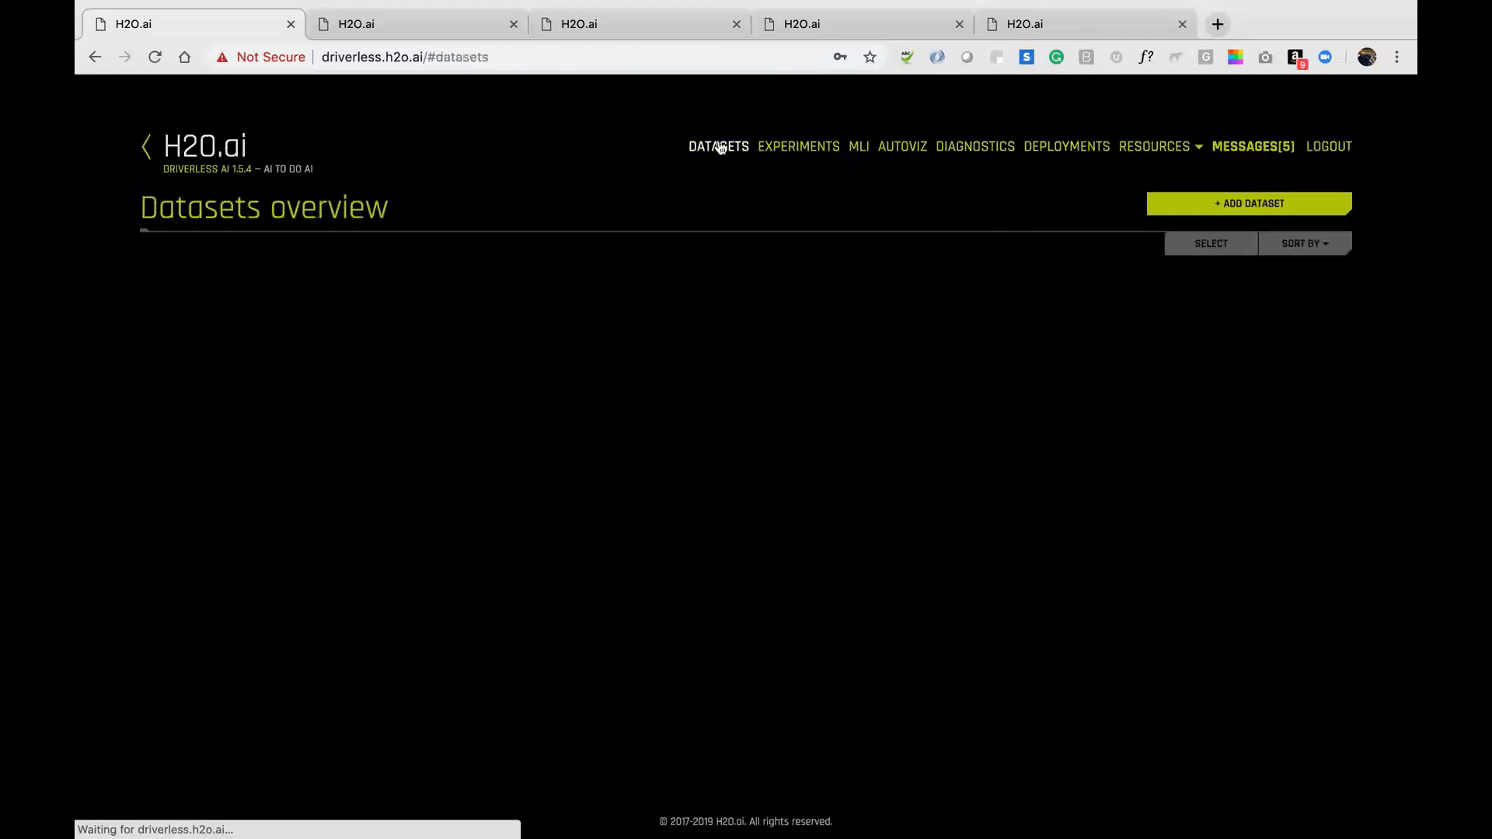
pyautogui.click(781, 424)
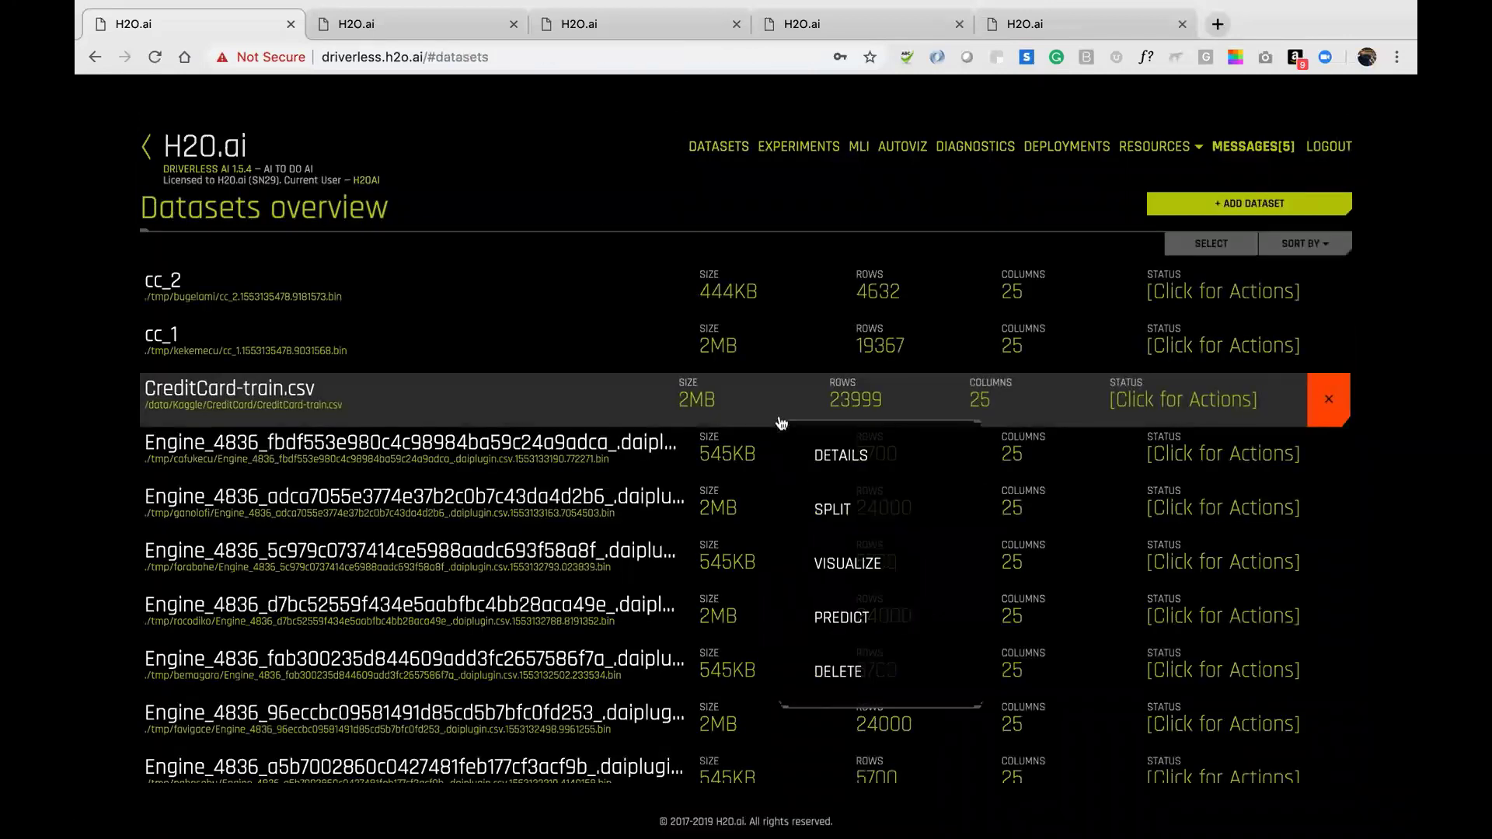
pyautogui.click(831, 613)
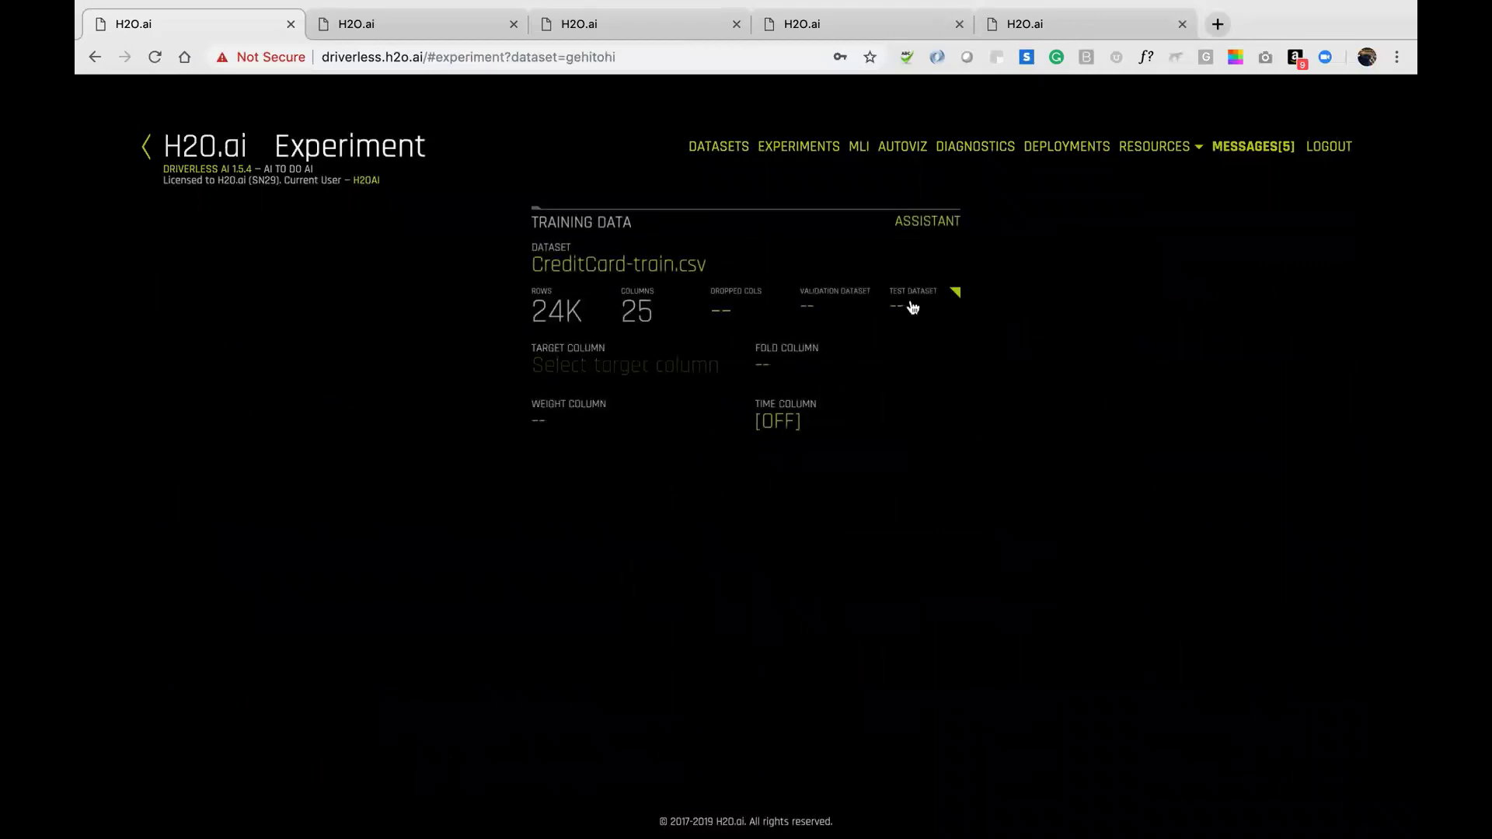
pyautogui.click(632, 372)
pyautogui.scroll(-3, 589, 611)
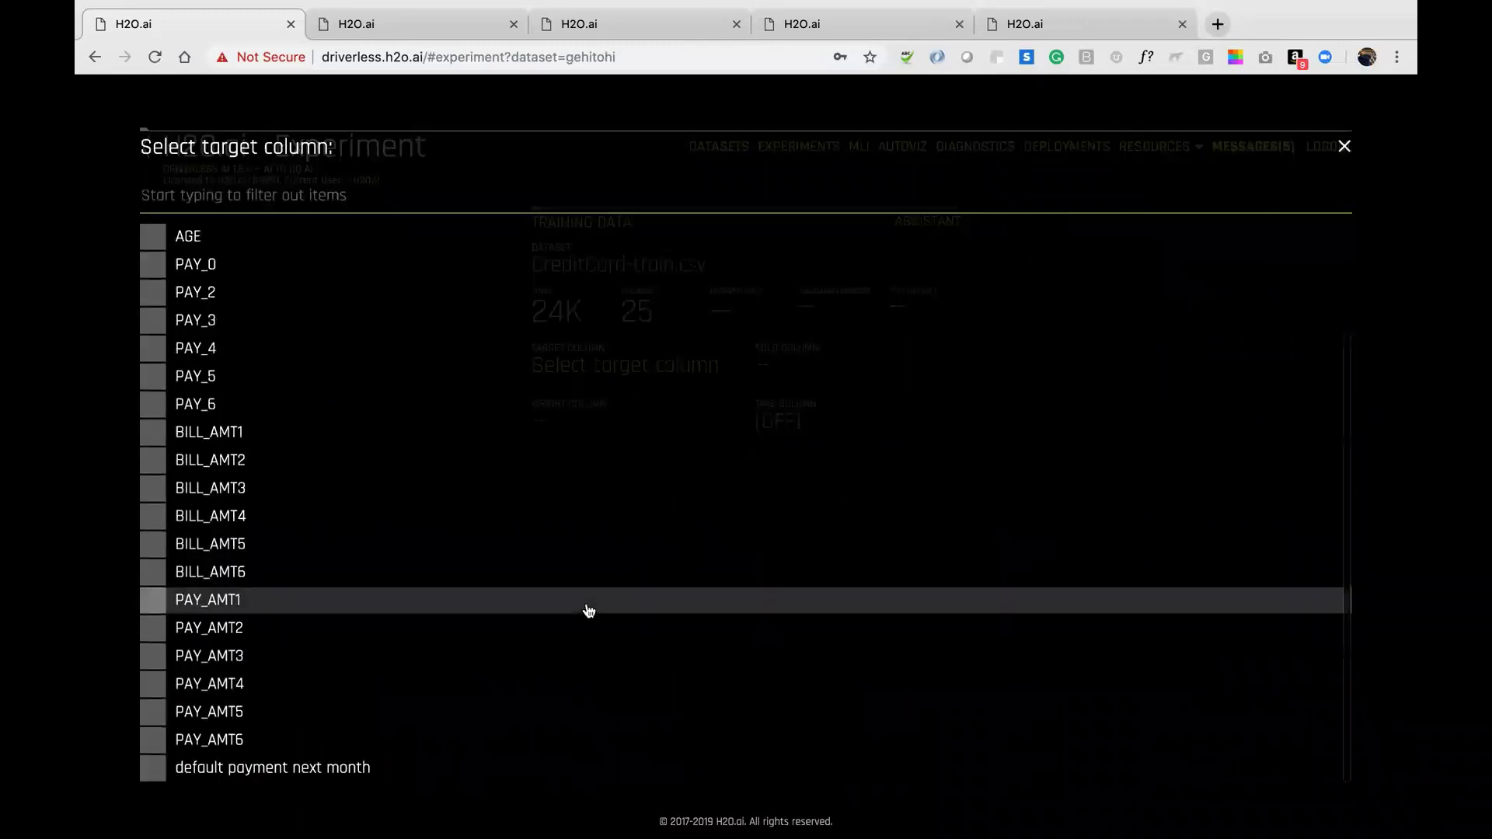
pyautogui.click(443, 768)
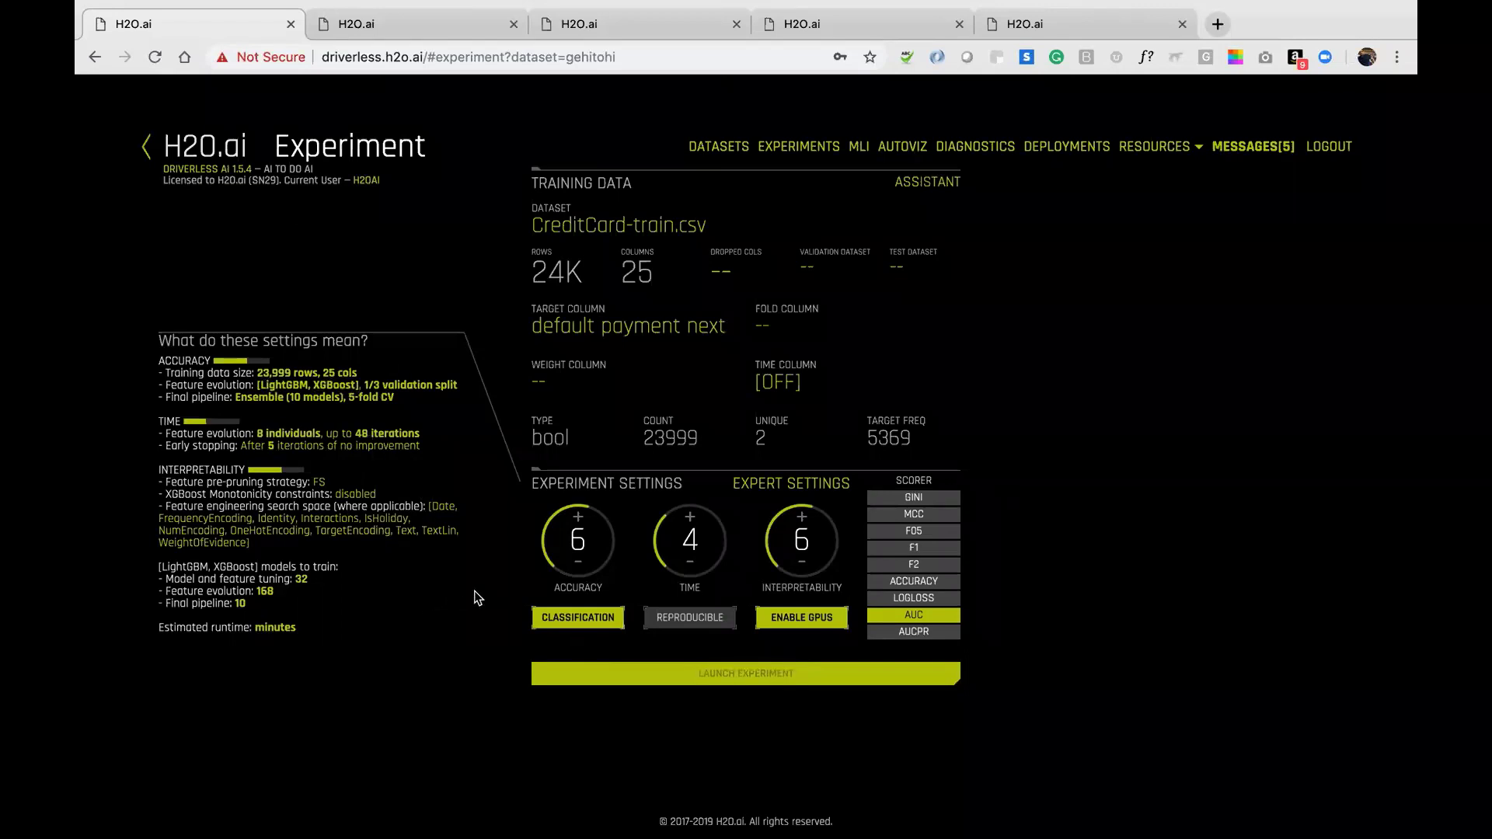
# Try out the XGBoost GBM, Python scoring pipeline and MOJO scoring pipeline options in the expert experiment settings and discard the changes.
pyautogui.click(782, 485)
pyautogui.click(776, 322)
pyautogui.click(639, 316)
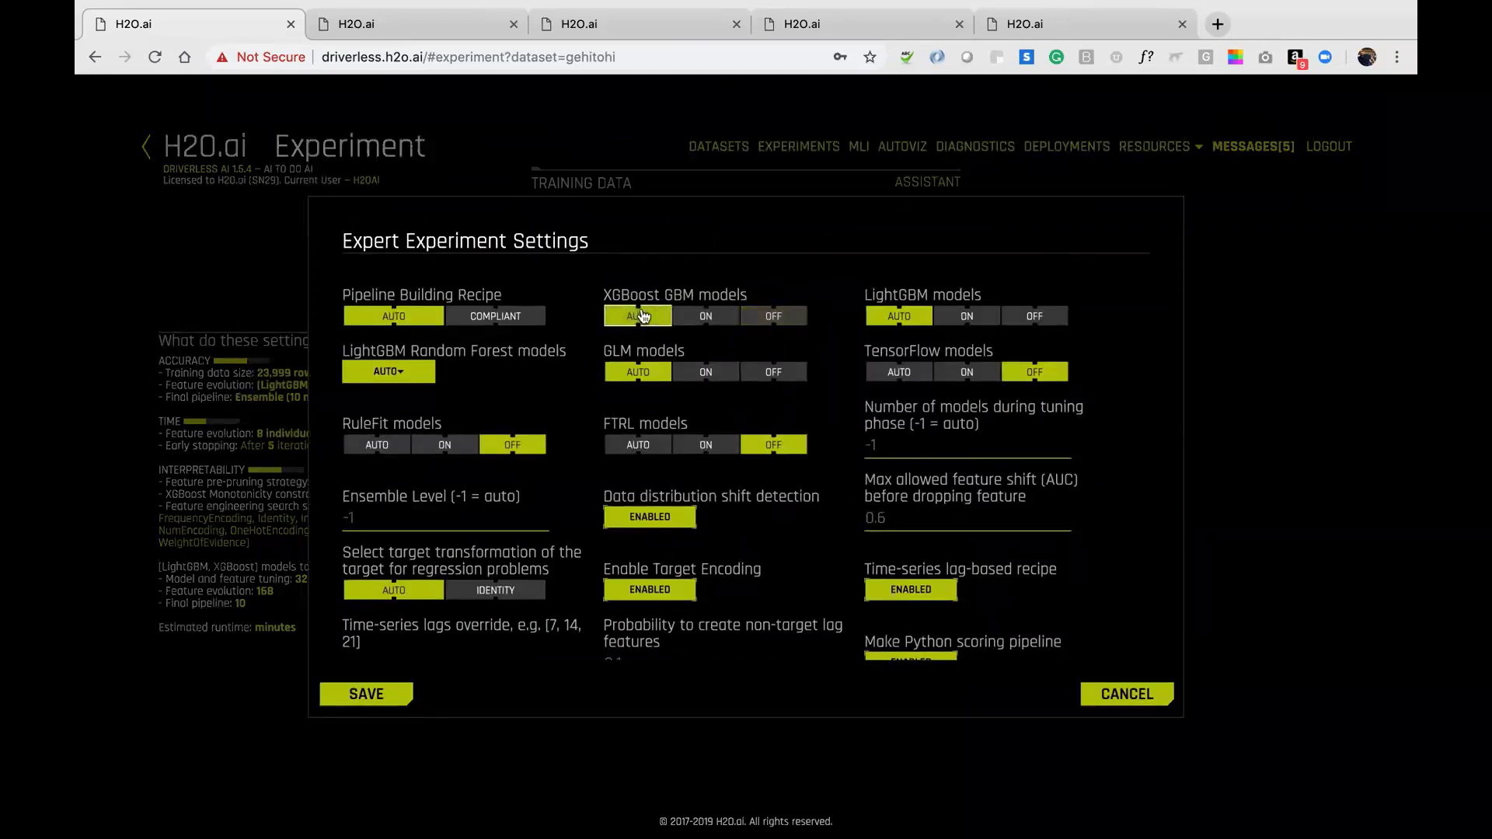
pyautogui.scroll(-3, 828, 558)
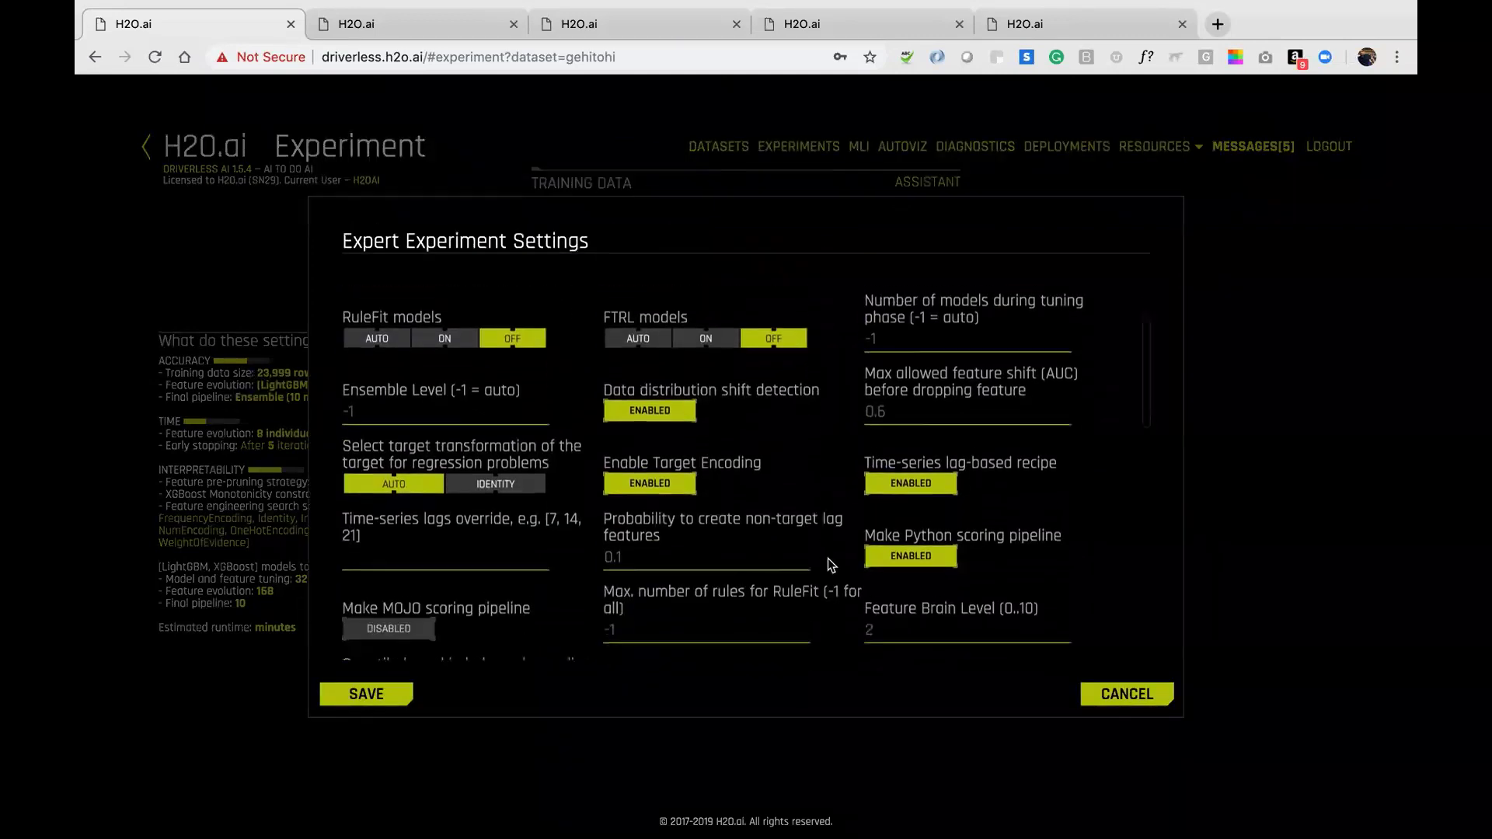
pyautogui.click(919, 551)
pyautogui.click(918, 551)
pyautogui.click(399, 626)
pyautogui.click(399, 626)
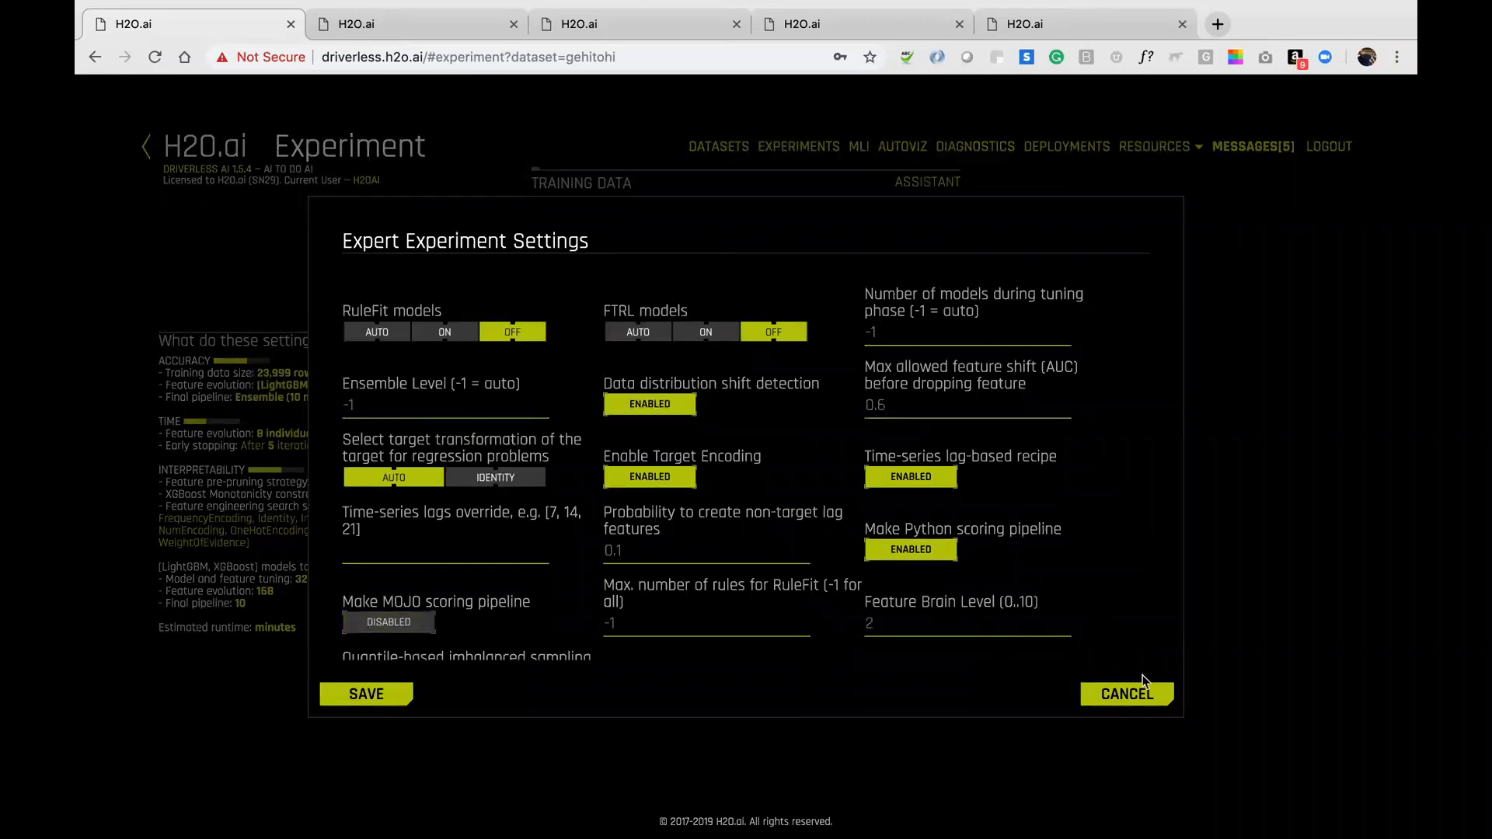
pyautogui.click(1119, 703)
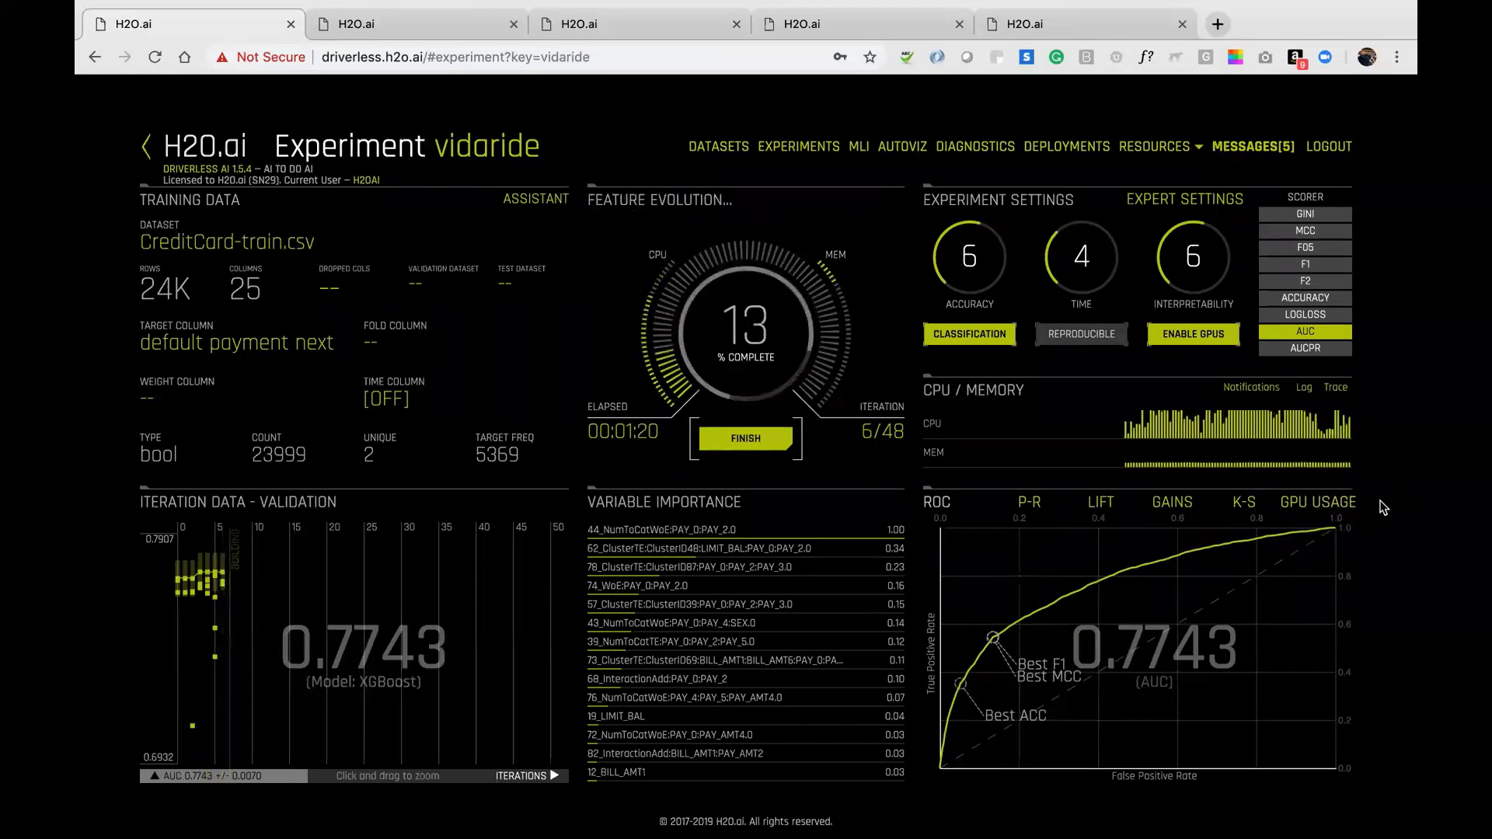
# Examine the model scores in the running experiment's iteration data validation chart.
pyautogui.moveTo(210, 587)
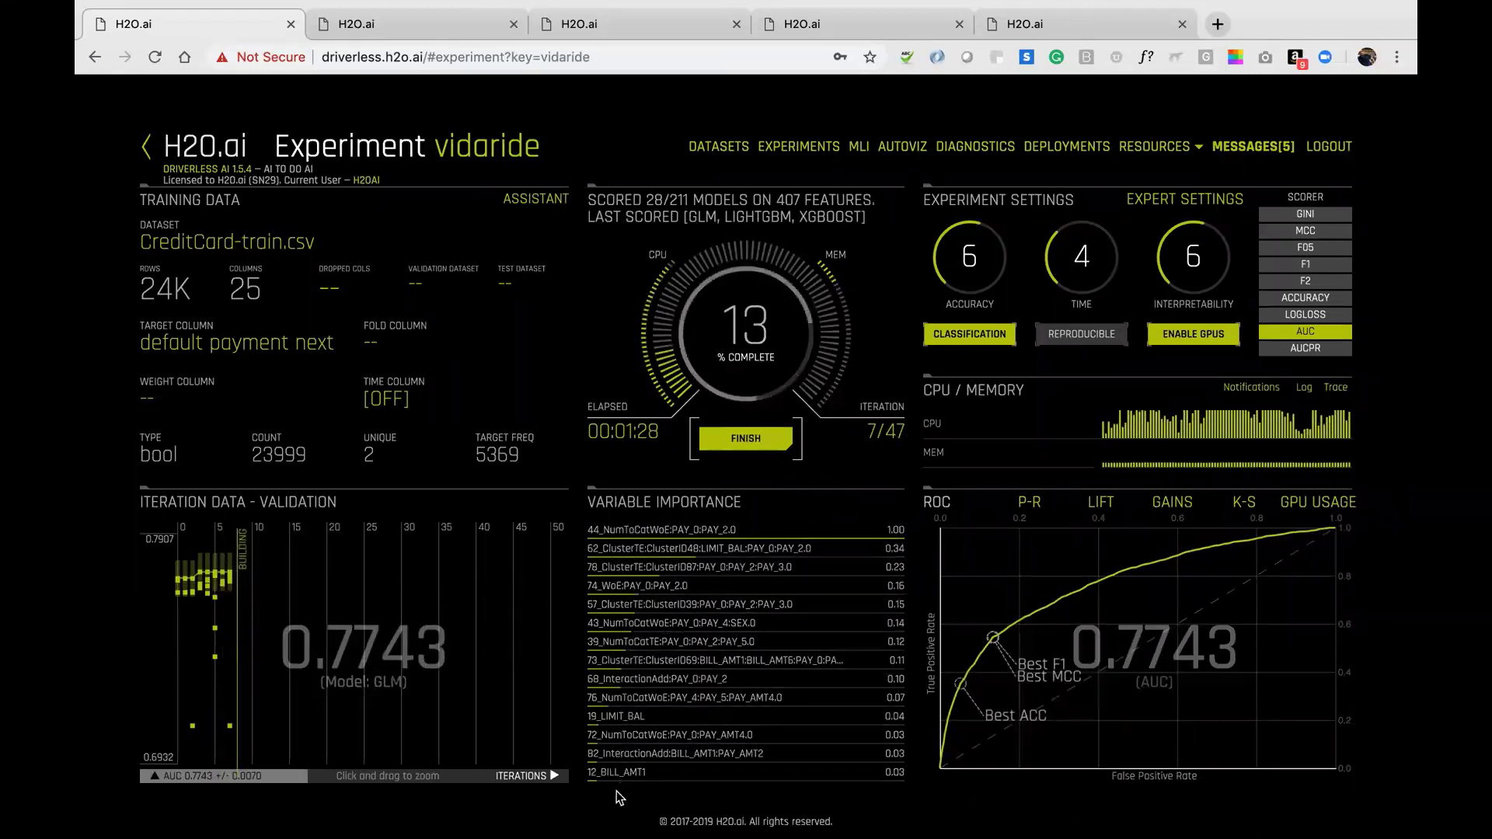
# Open the completed duvidemi experiment, switch to its Word report and read the experiment overview, performance and Driverless settings sections.
pyautogui.click(402, 30)
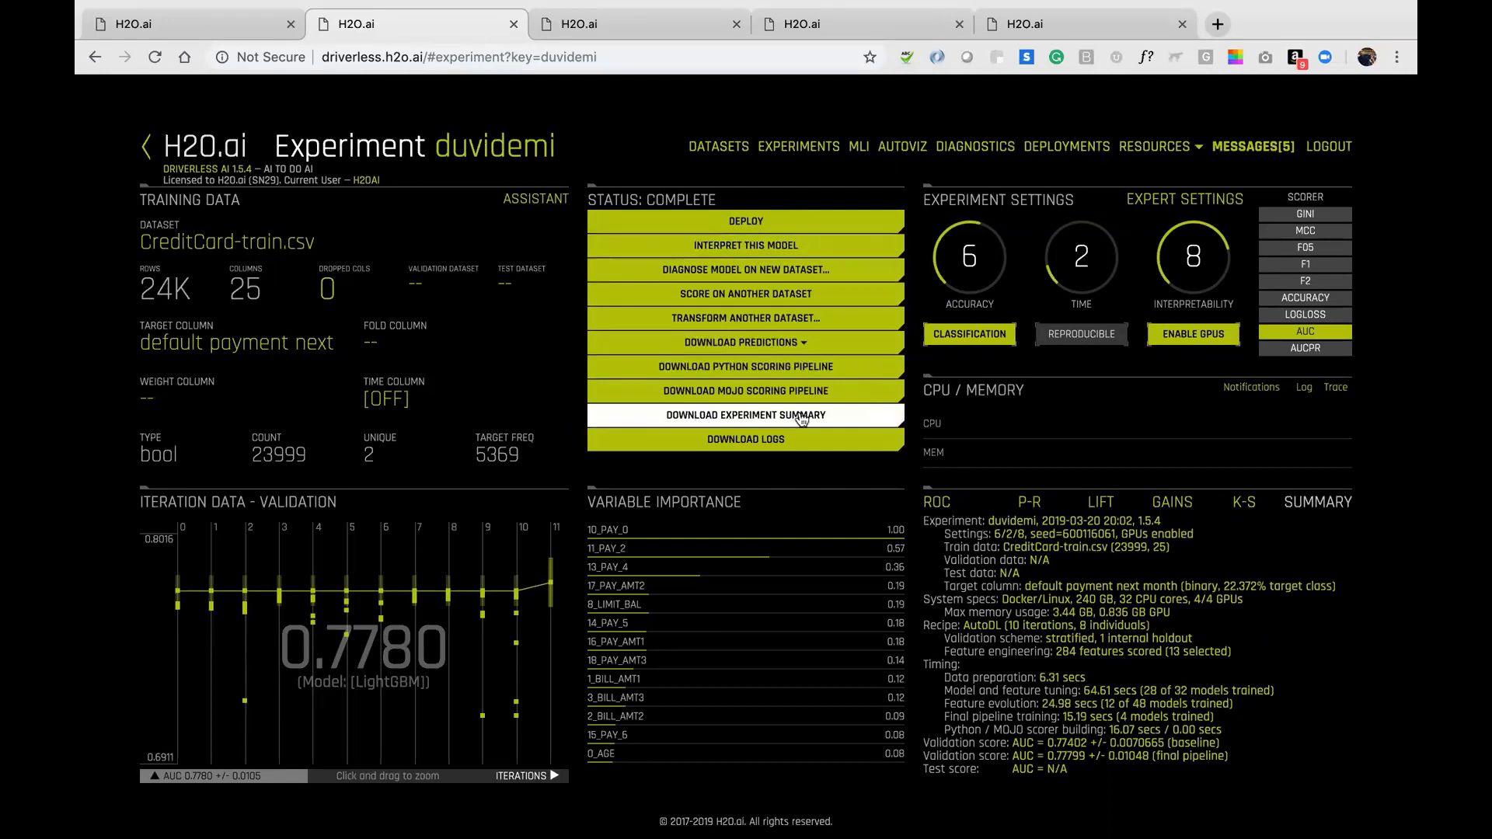
pyautogui.hotkey('ctrl', 'Left')
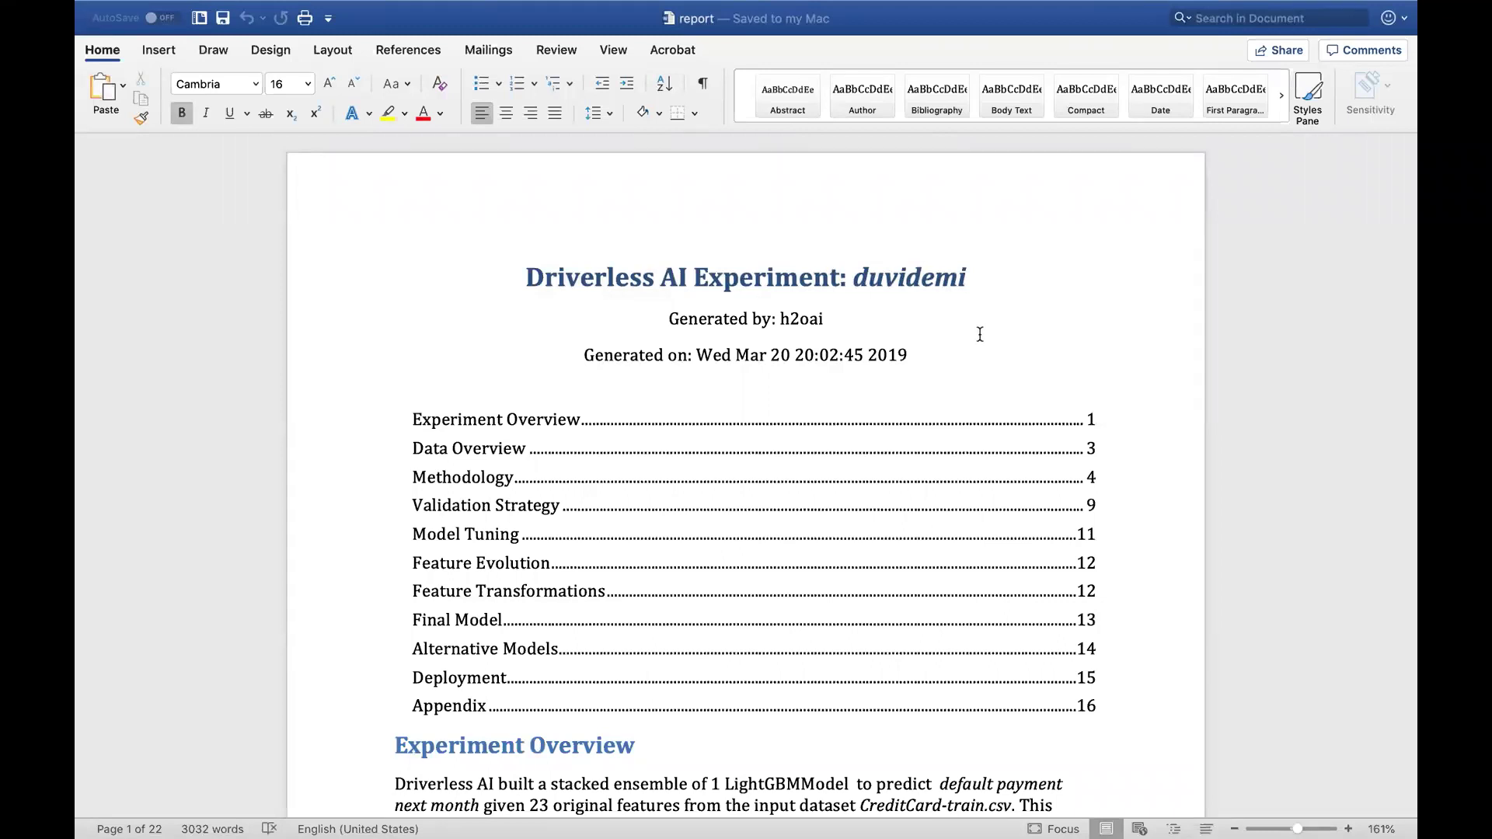
pyautogui.scroll(-2, 980, 335)
pyautogui.scroll(-10, 980, 334)
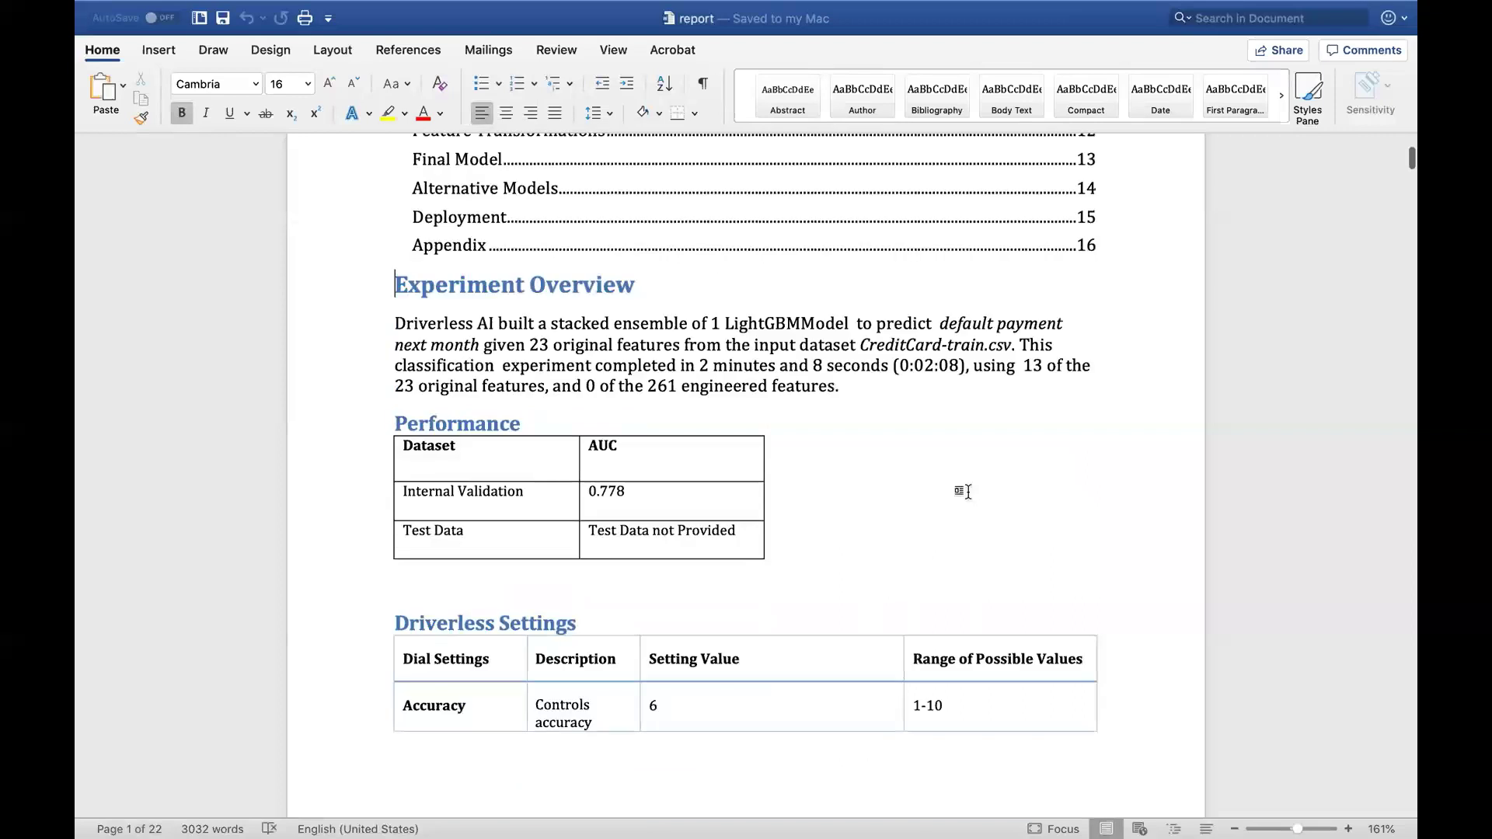
pyautogui.scroll(-2, 968, 491)
pyautogui.scroll(-2, 968, 491)
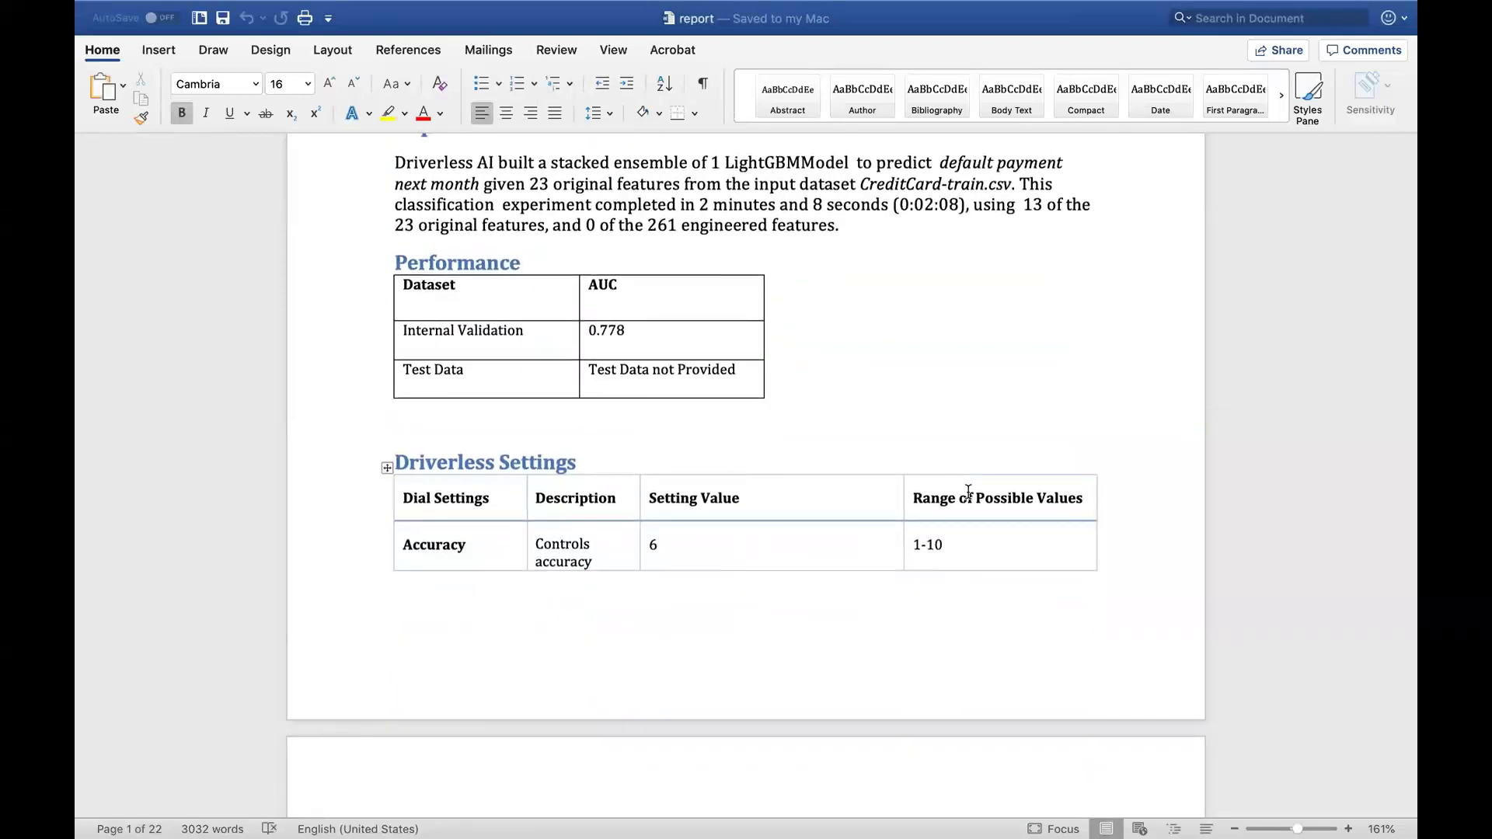
pyautogui.scroll(-4, 969, 492)
pyautogui.scroll(-14, 968, 491)
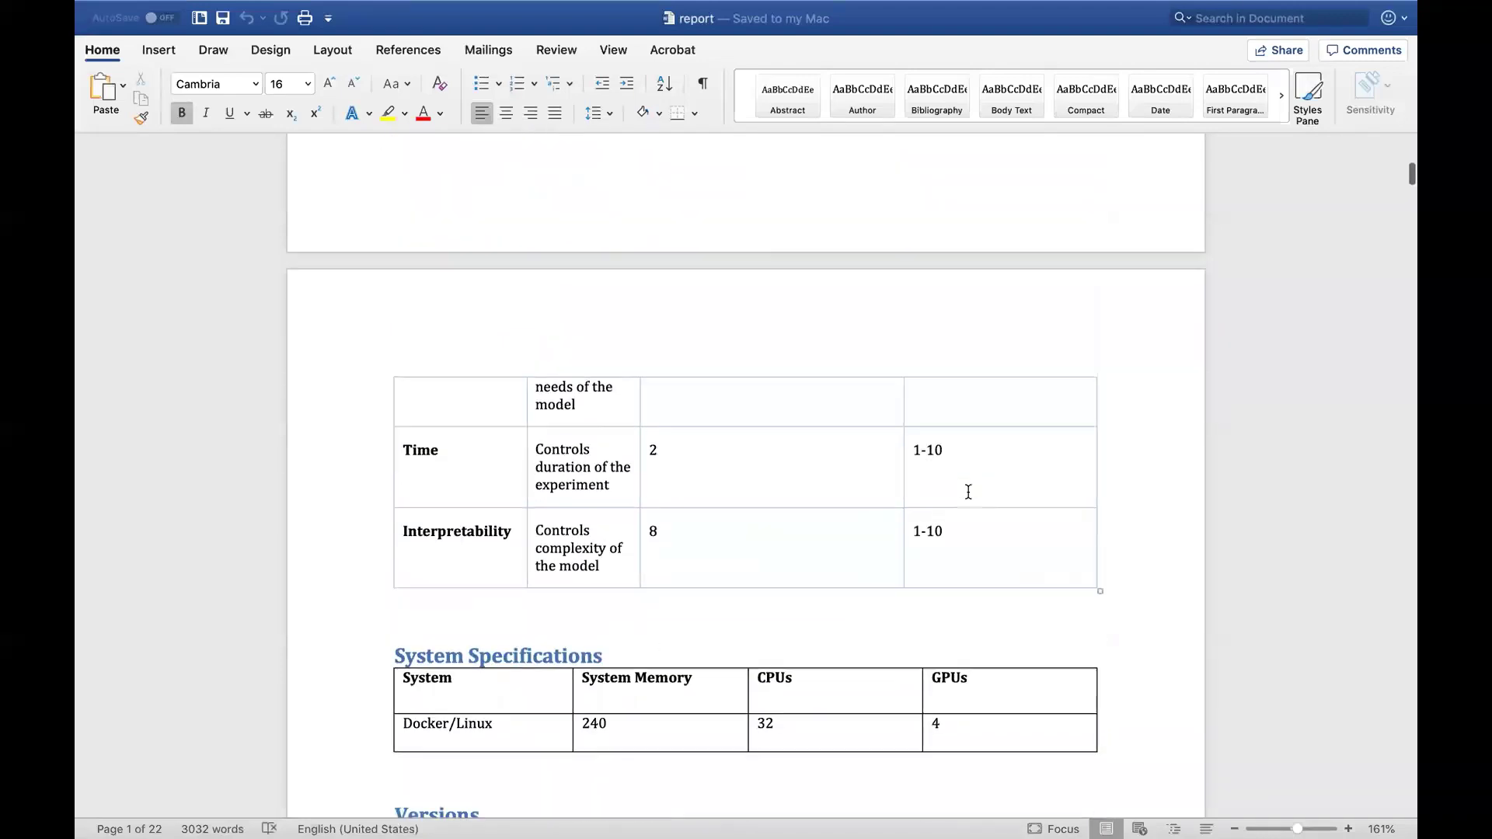
# Read through the report's data overview, methodology stages and experiment configuration parameter tables.
pyautogui.scroll(-20, 968, 491)
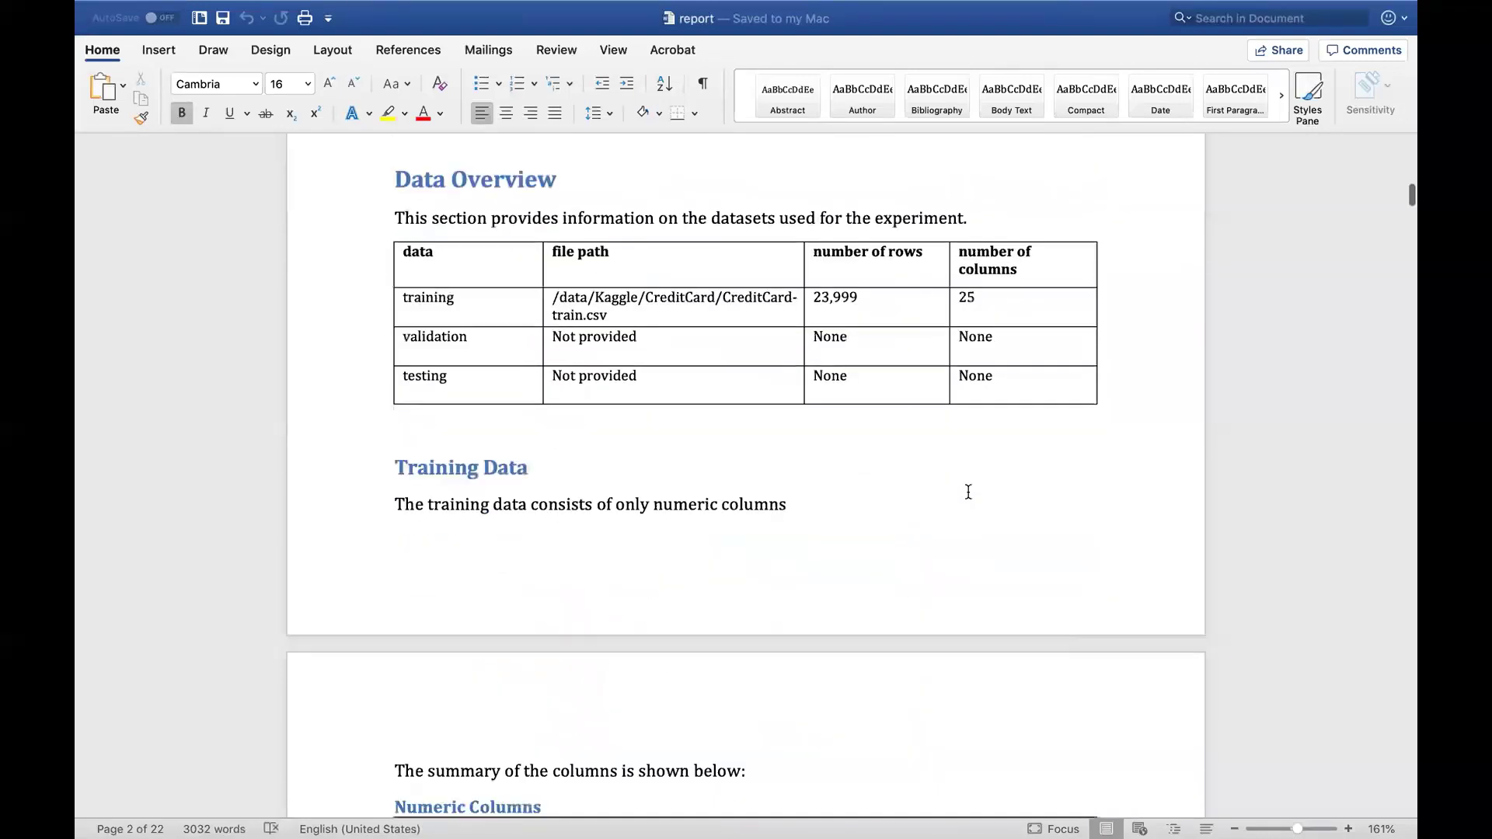
pyautogui.scroll(-20, 968, 491)
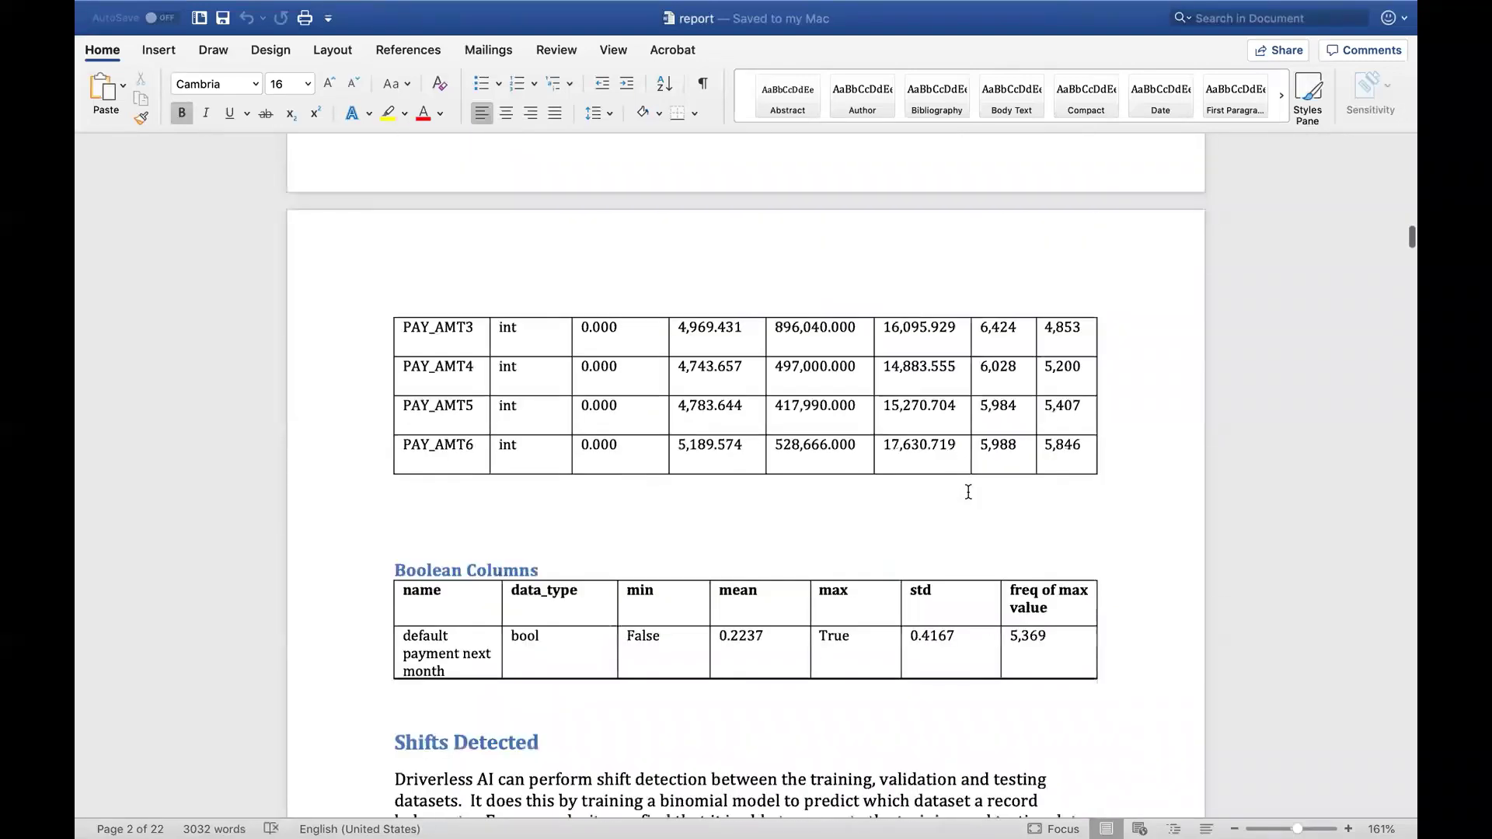
pyautogui.scroll(-20, 968, 491)
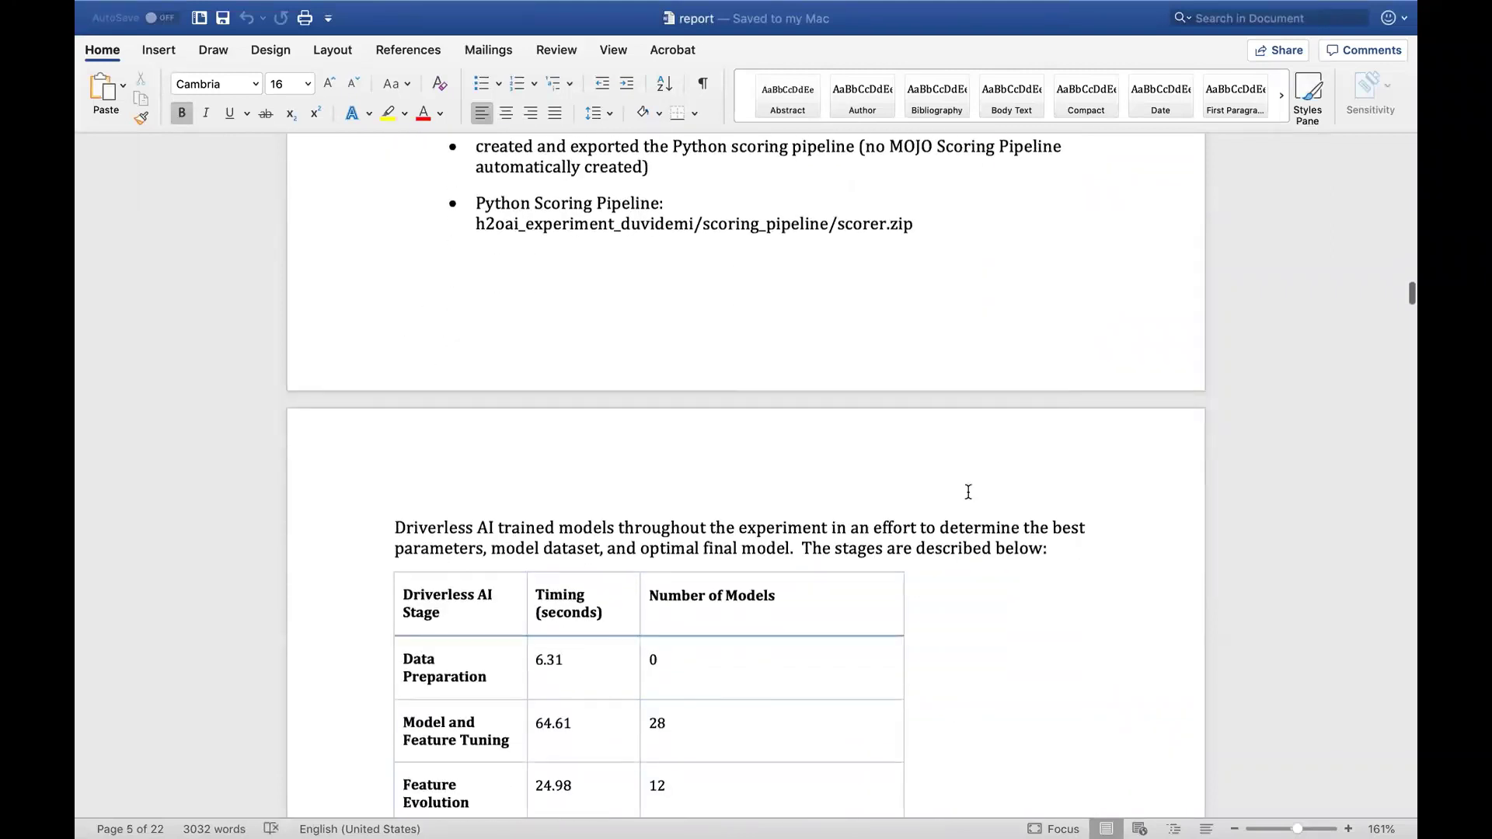
pyautogui.scroll(-20, 968, 491)
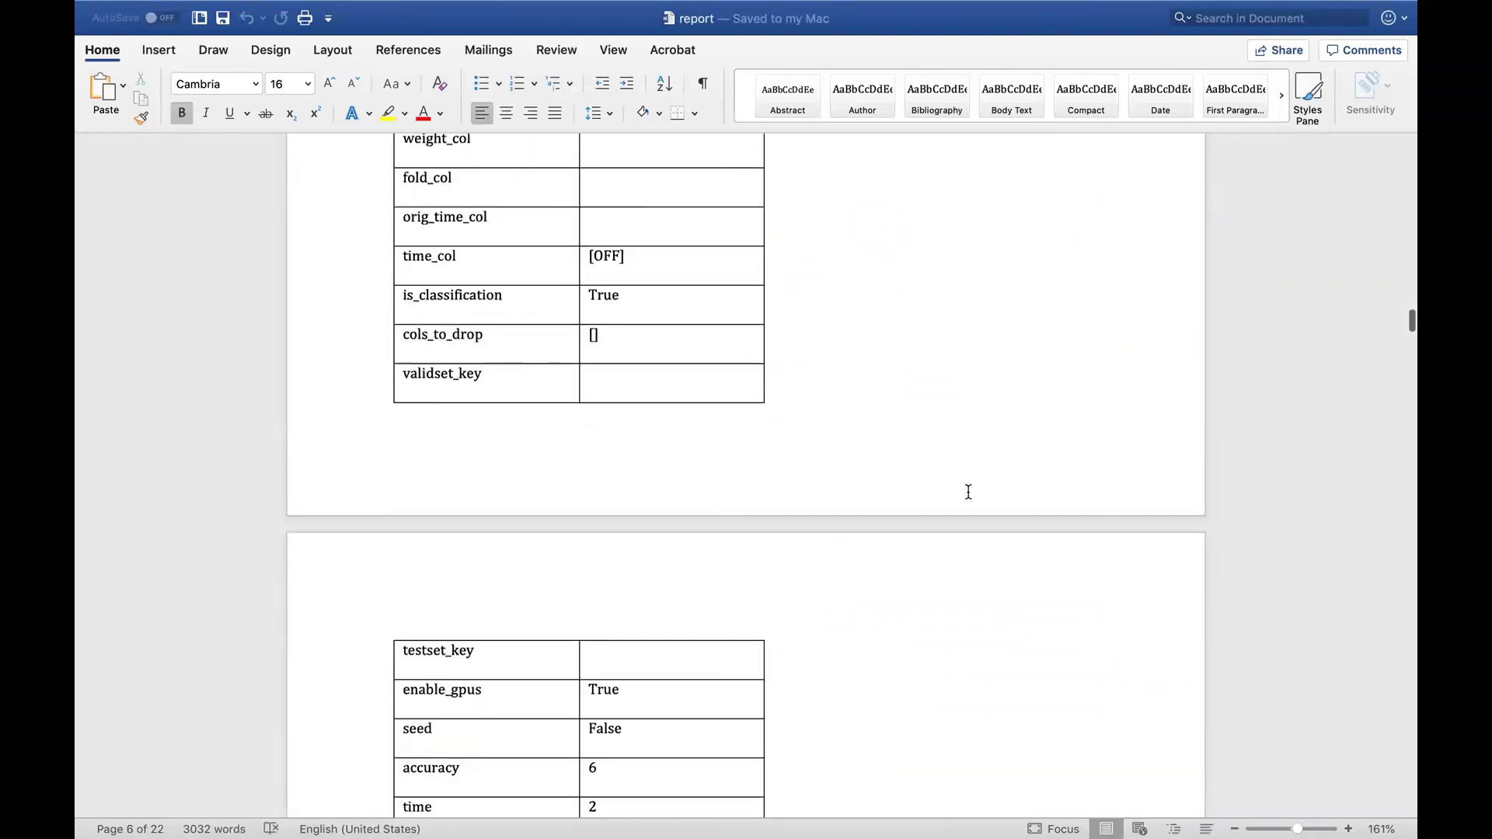
pyautogui.scroll(-20, 963, 491)
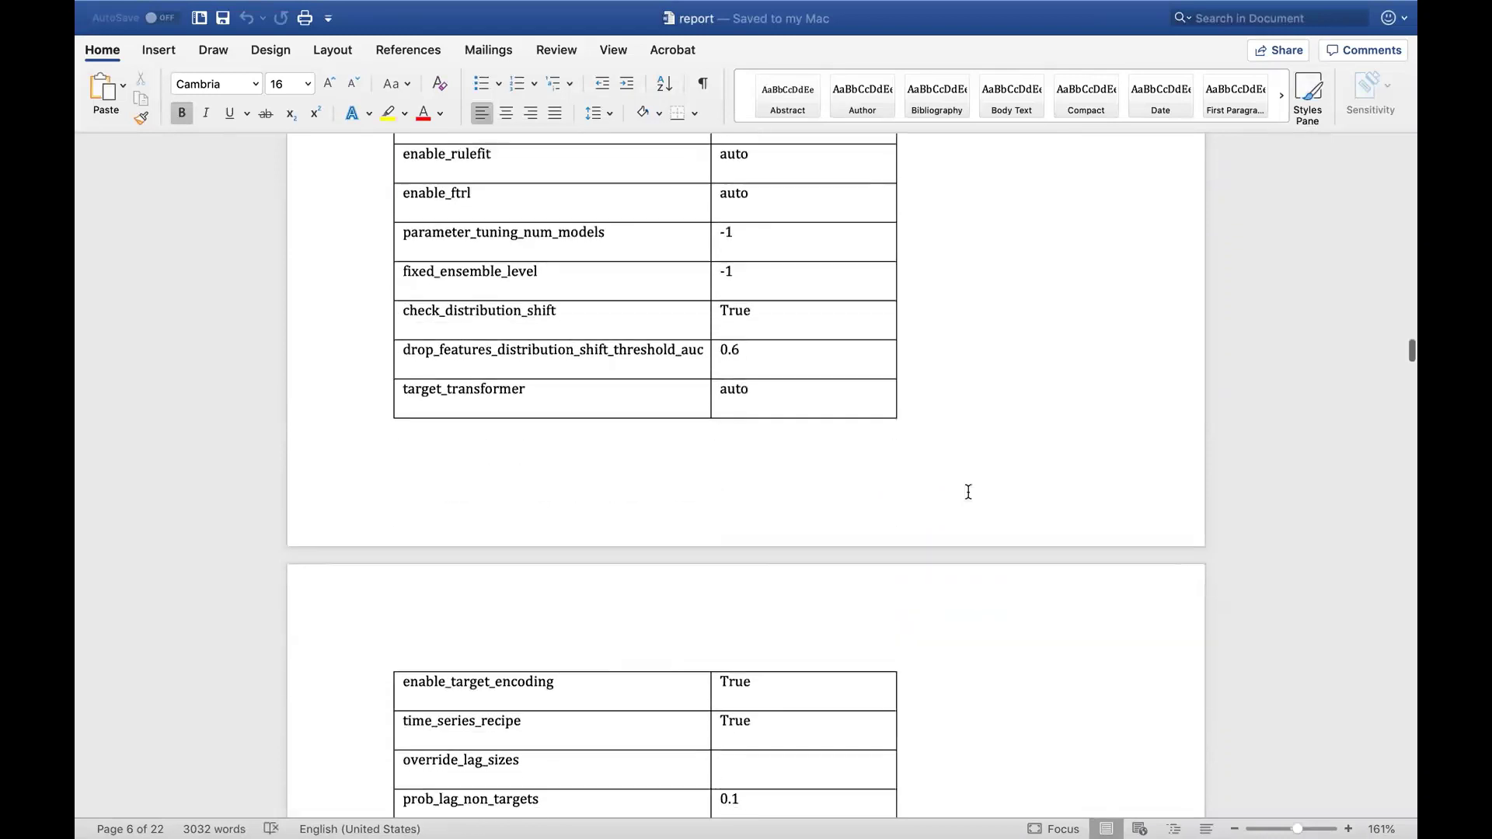
pyautogui.scroll(-8, 963, 491)
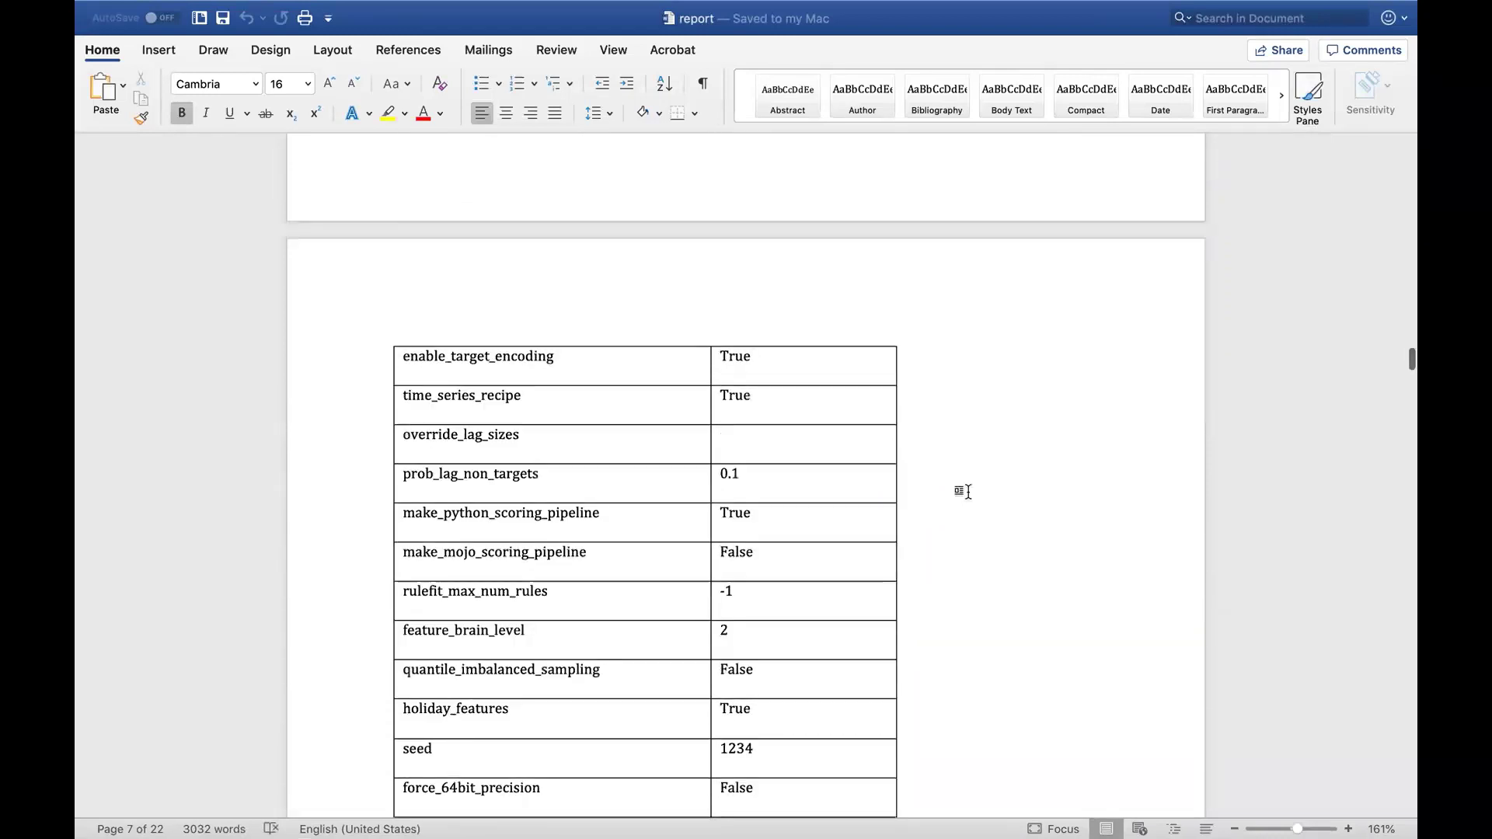
pyautogui.scroll(-20, 963, 491)
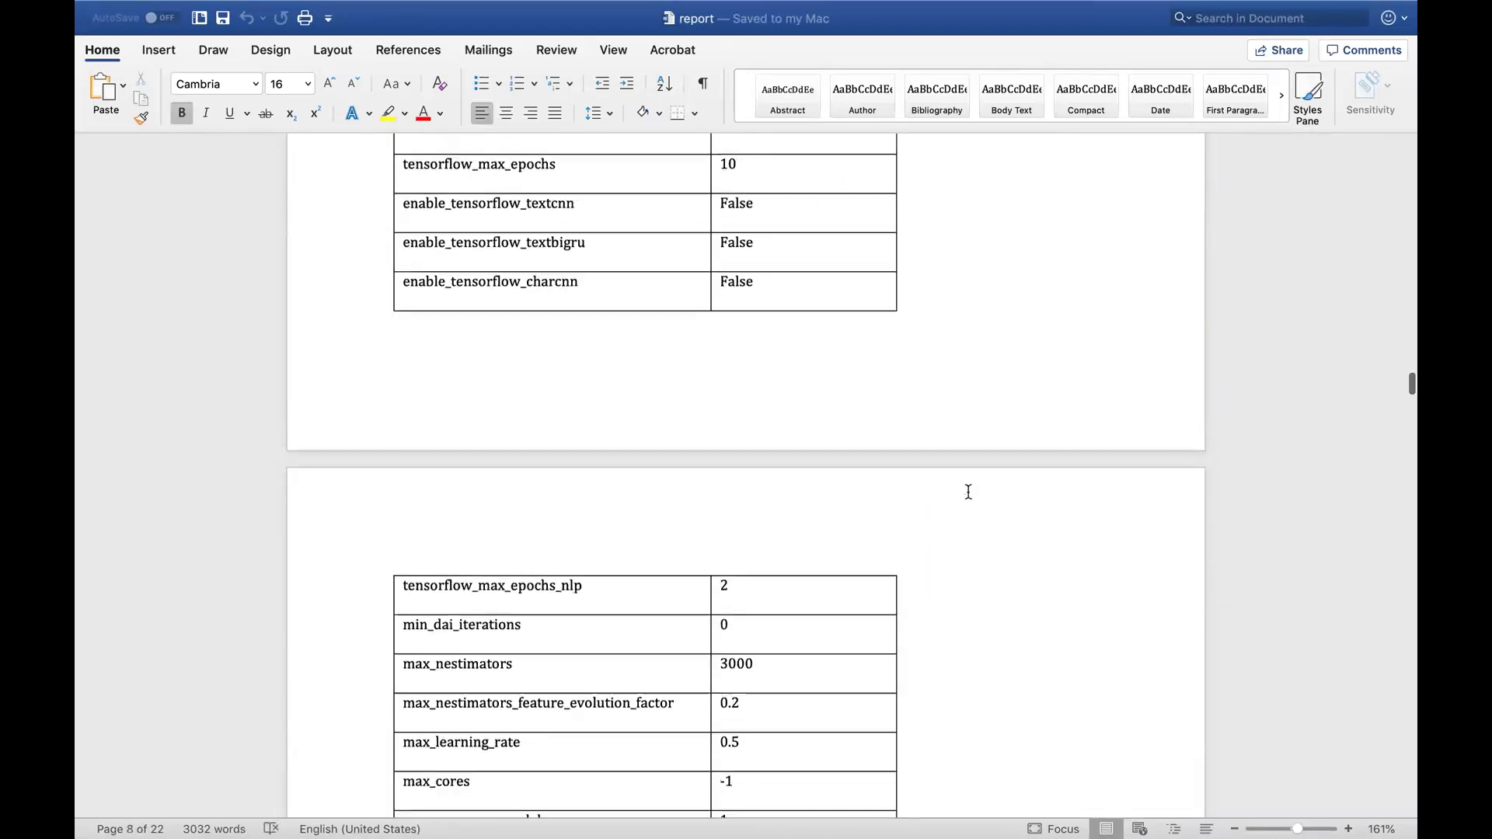
# Switch back to the browser and review the duvidemi model's MLI summary, DAI feature importance plot and Shapley plot.
pyautogui.hotkey('ctrl', 'Right')
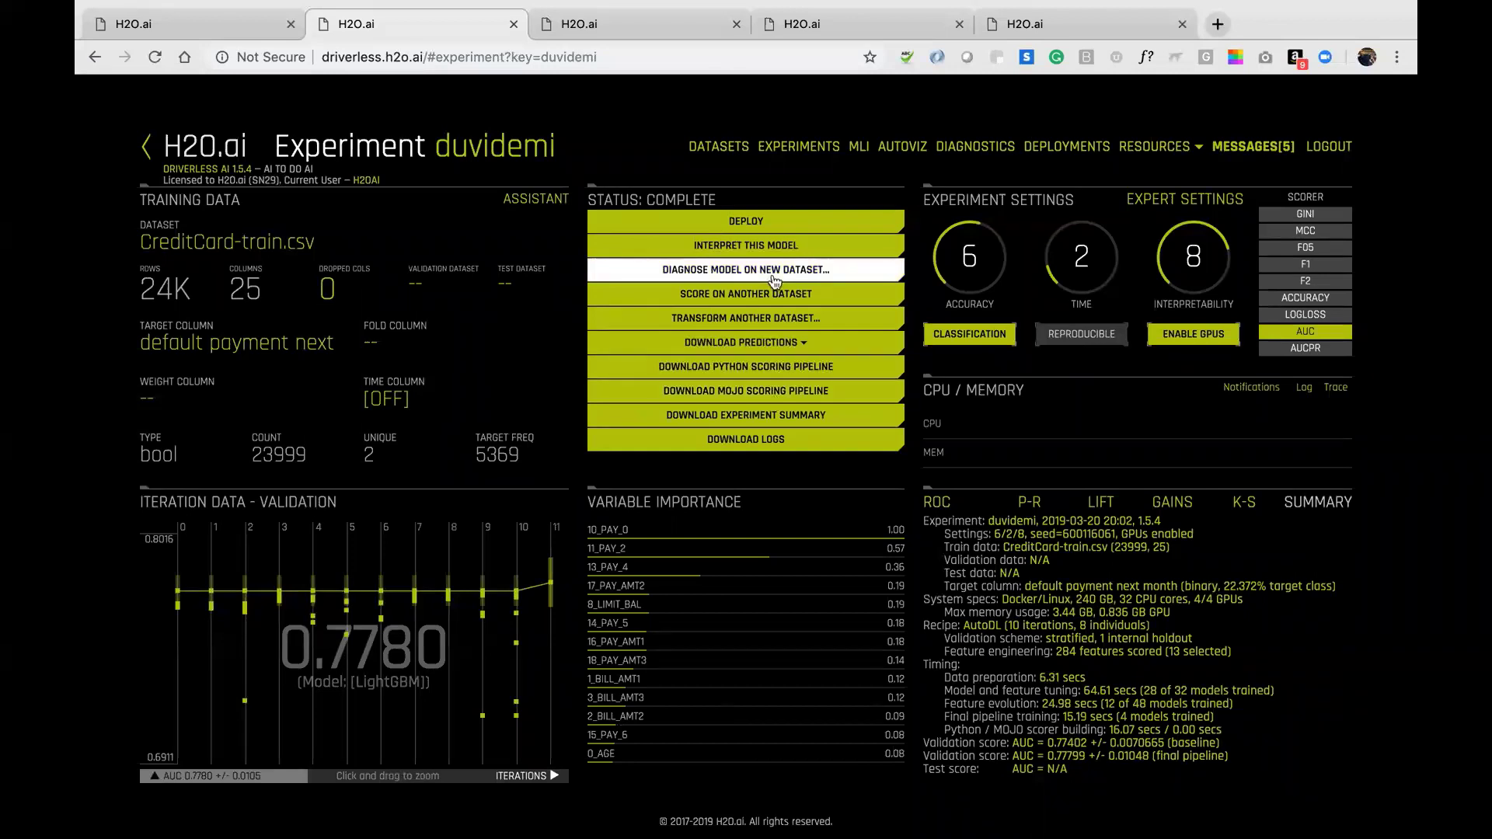
pyautogui.click(649, 31)
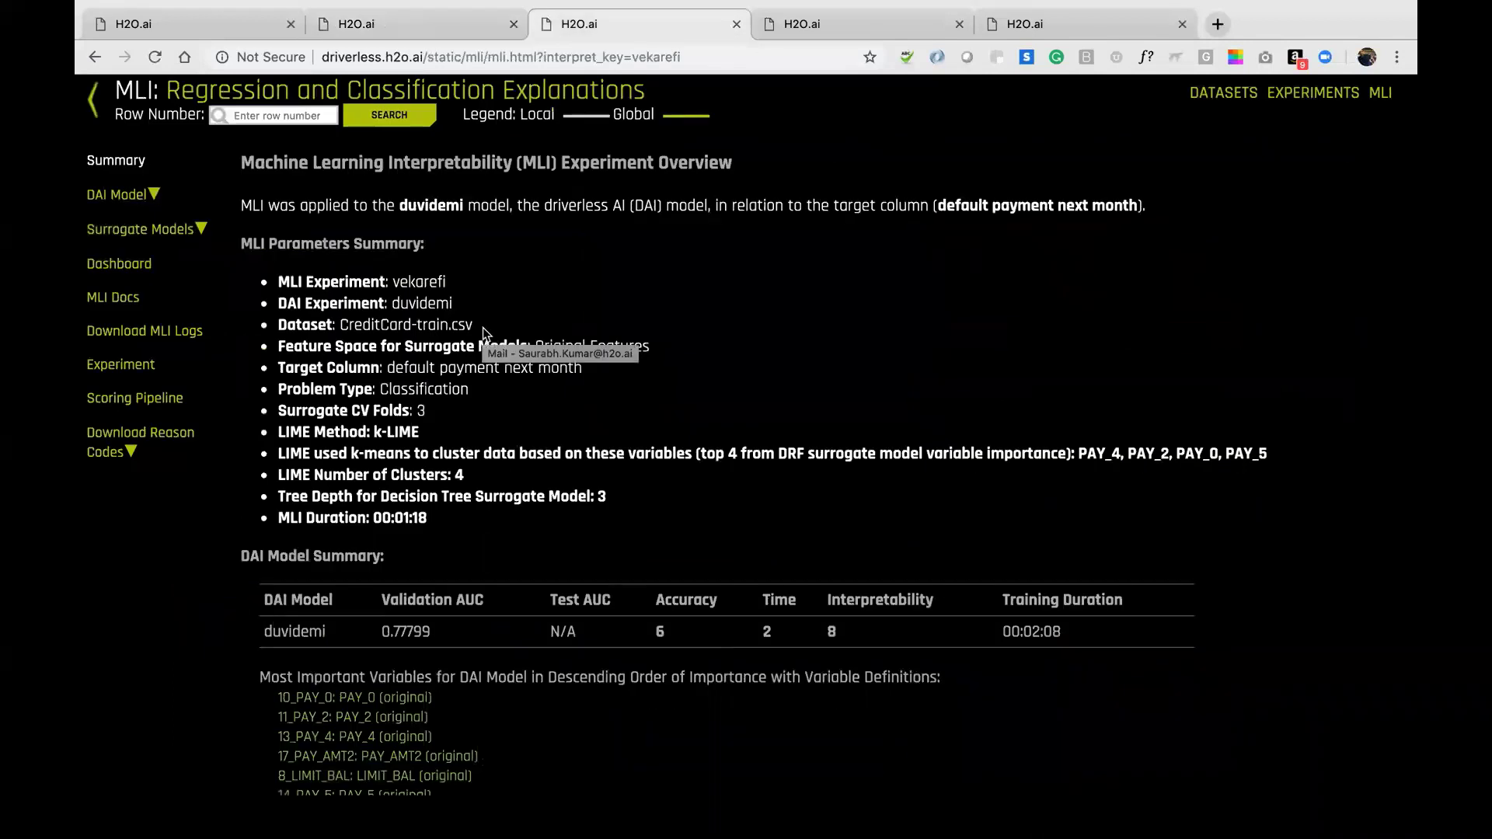
pyautogui.scroll(-5, 636, 472)
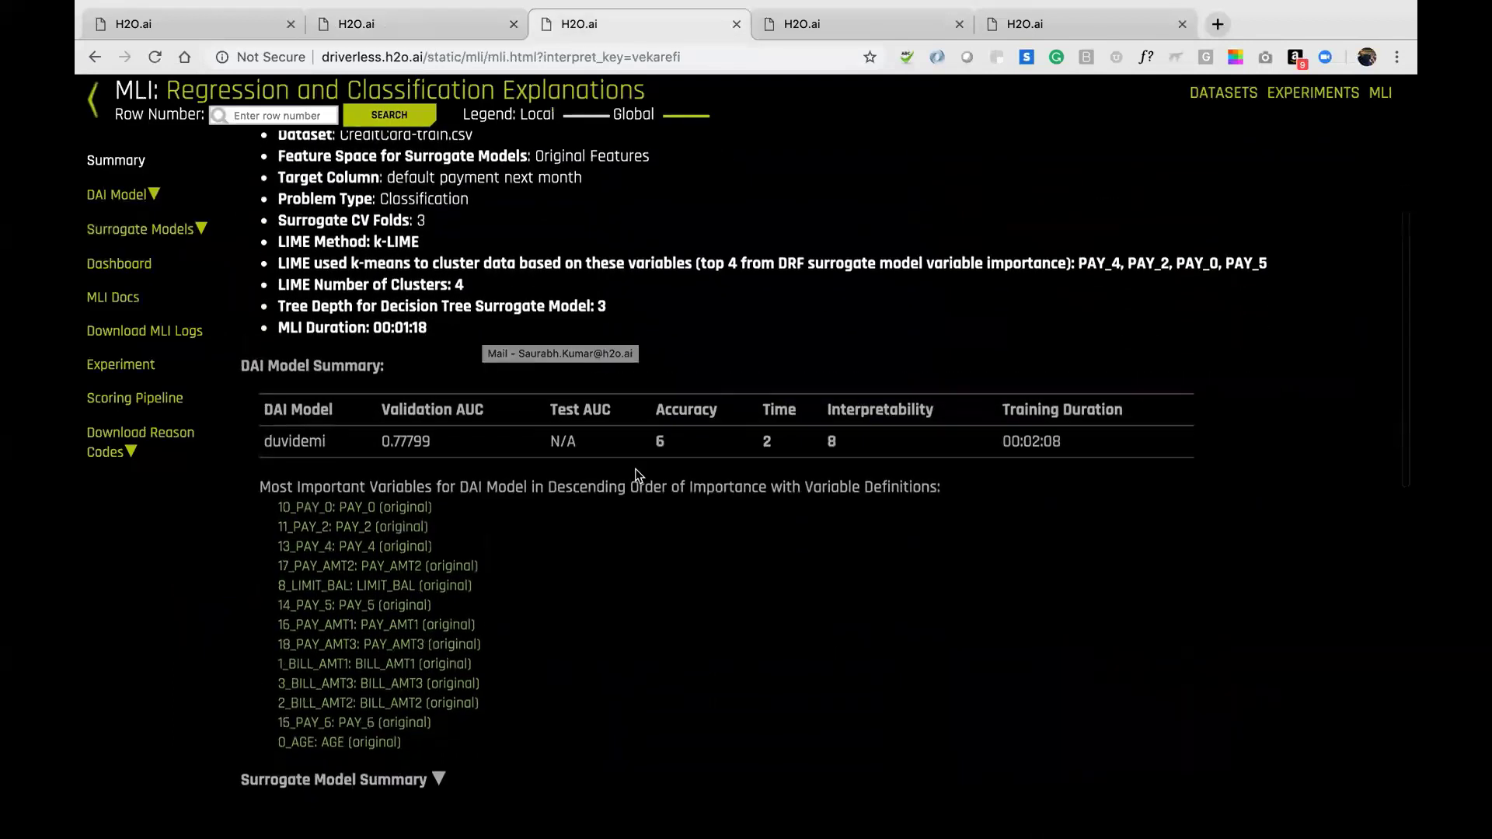
pyautogui.scroll(-8, 636, 474)
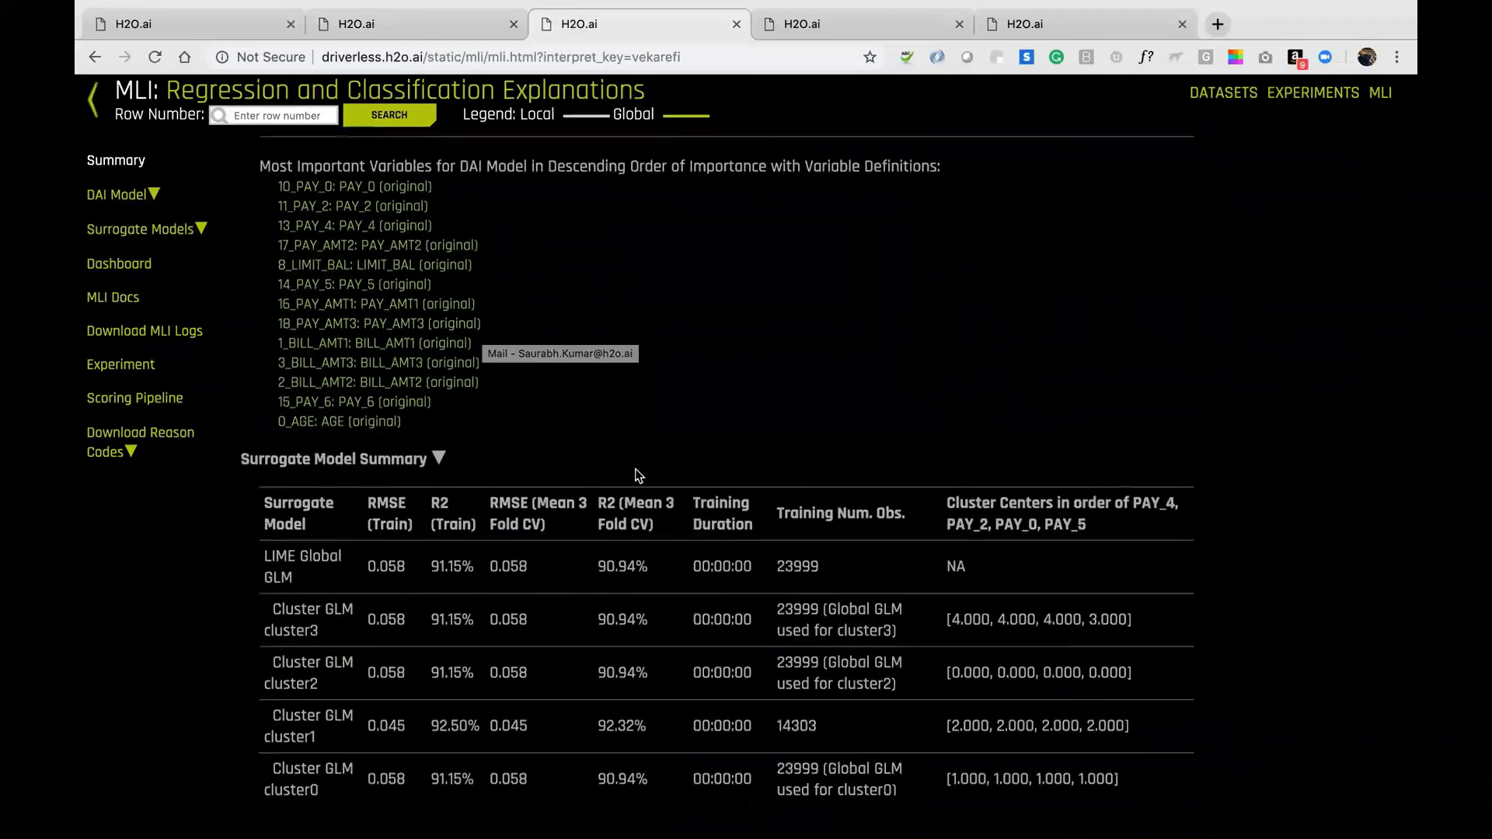
pyautogui.click(128, 223)
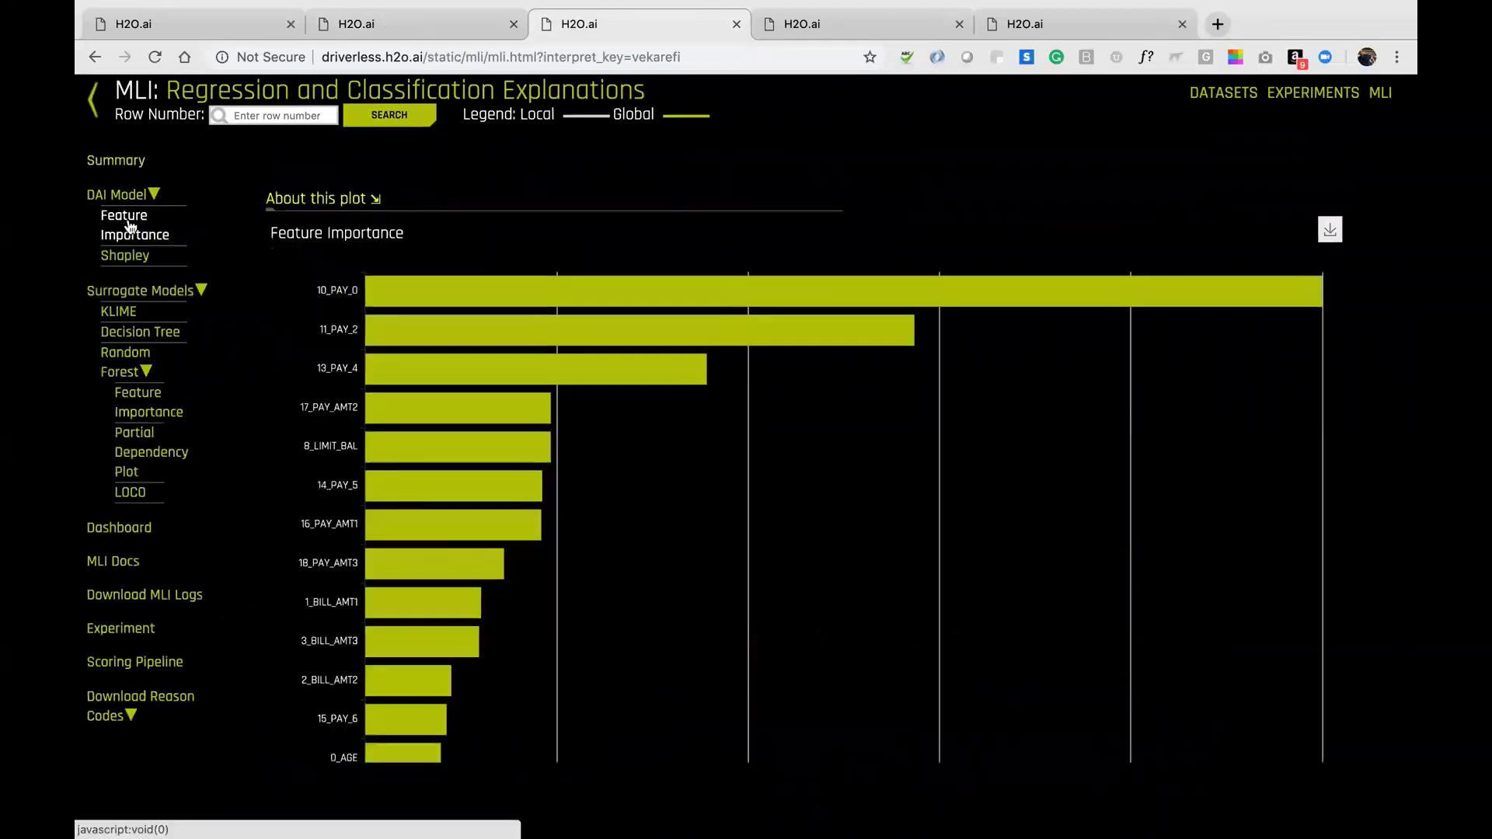
pyautogui.click(133, 261)
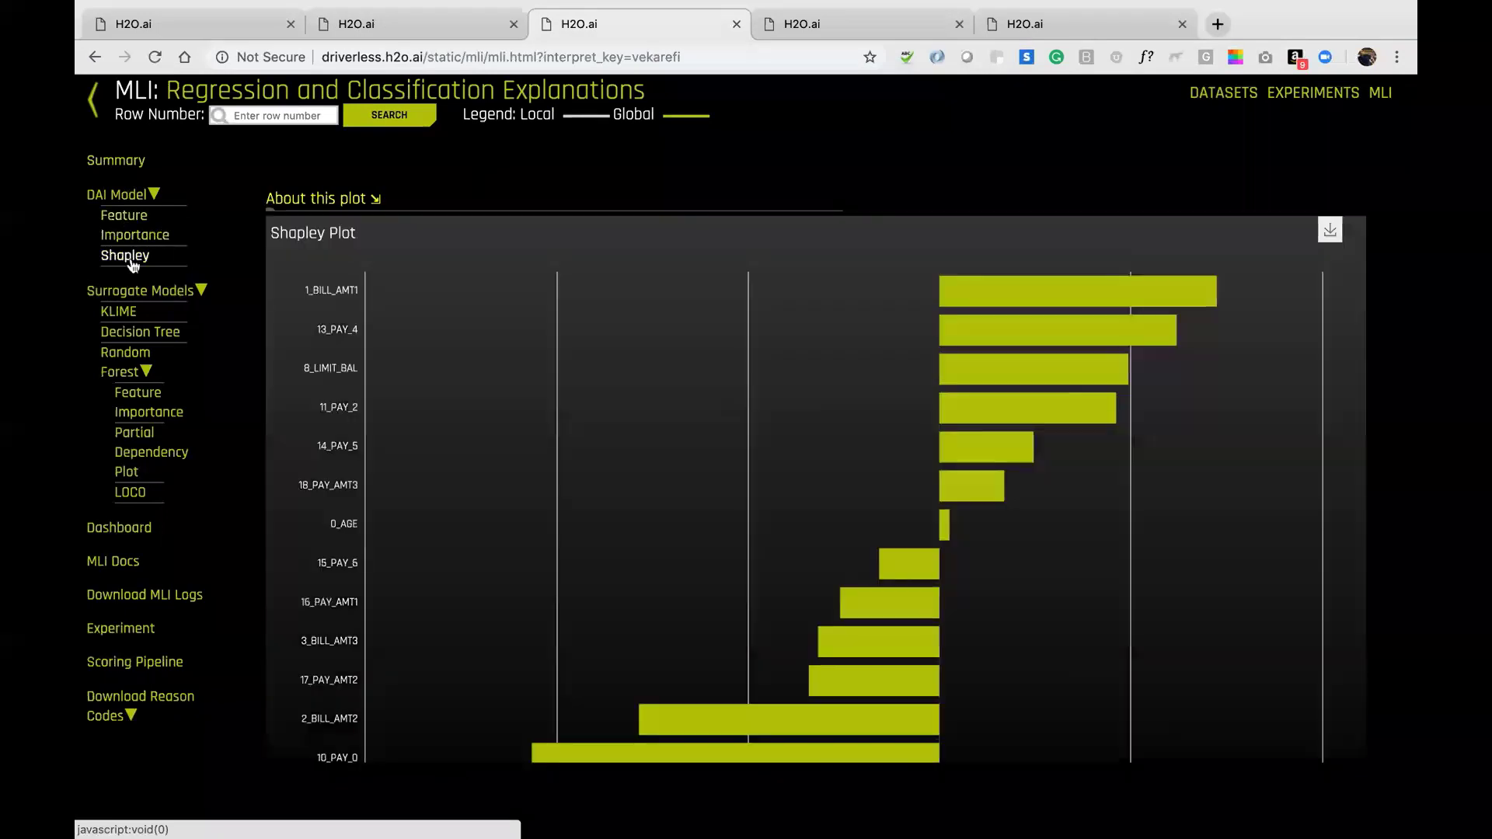
# View the surrogate models' KLIME, decision tree, random forest feature importance and partial dependency plots.
pyautogui.click(132, 311)
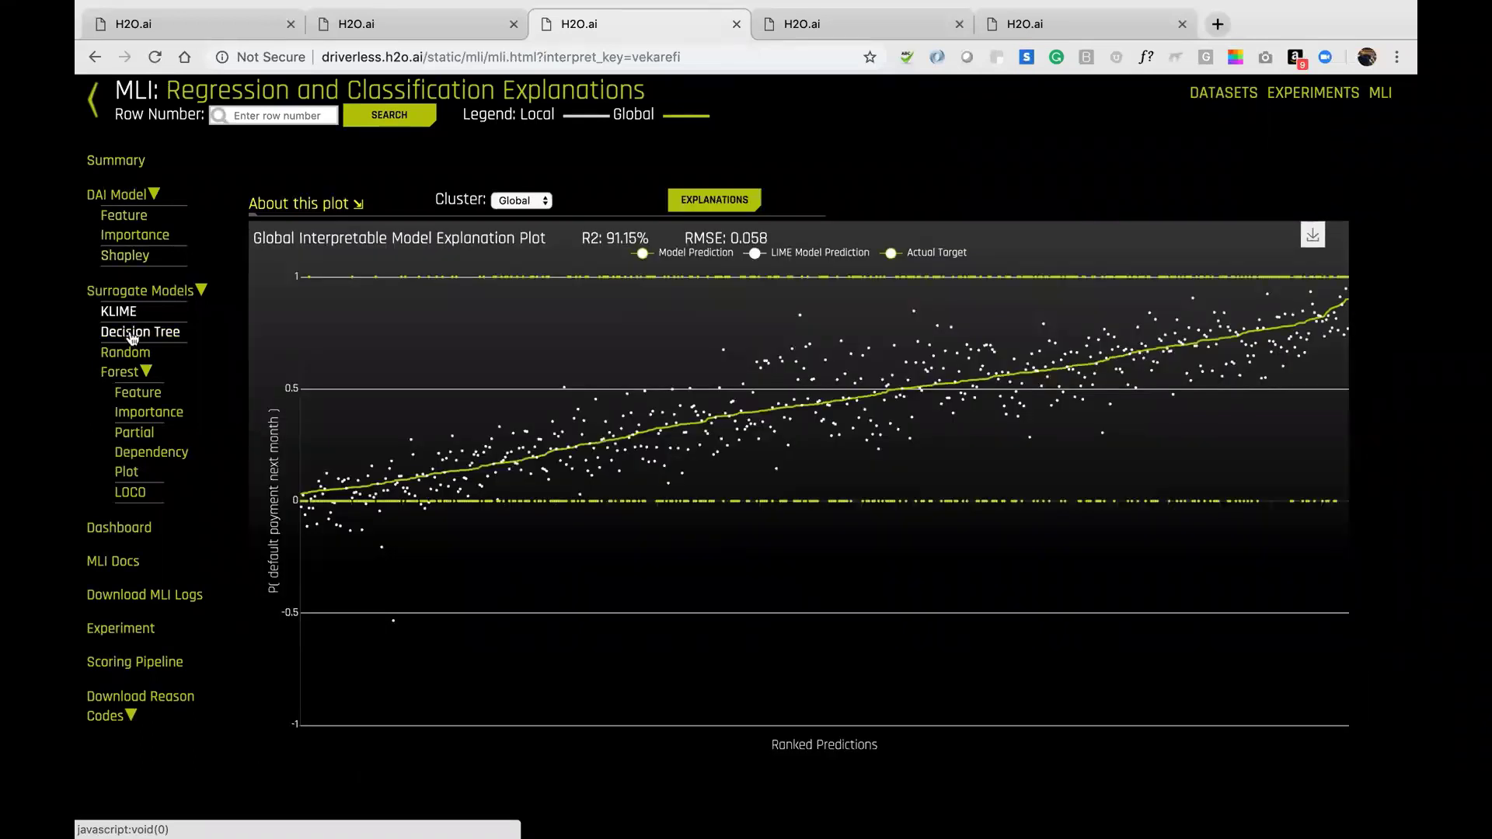
pyautogui.click(127, 335)
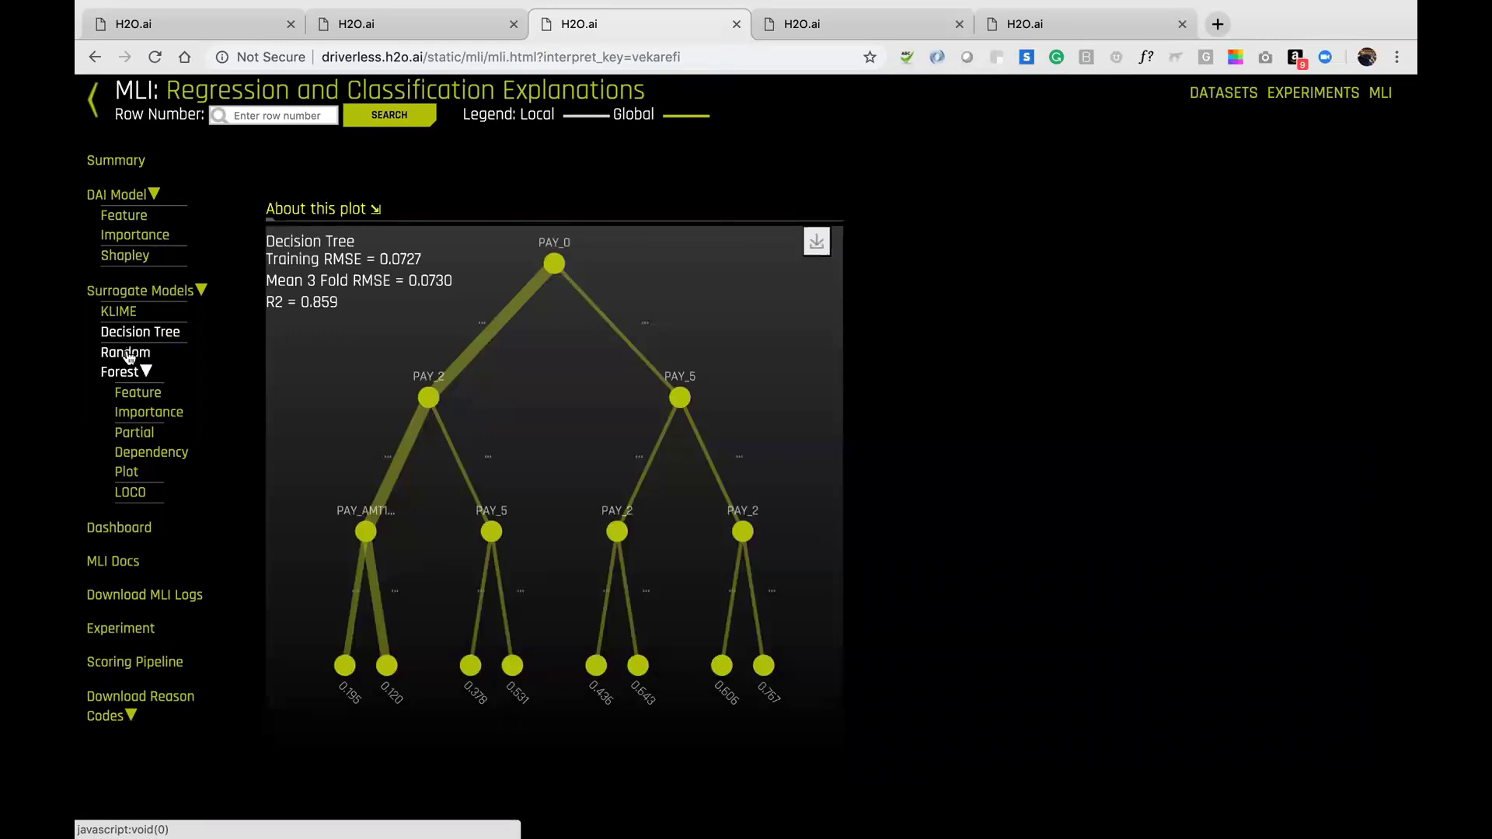
pyautogui.click(128, 356)
pyautogui.click(144, 379)
pyautogui.click(149, 411)
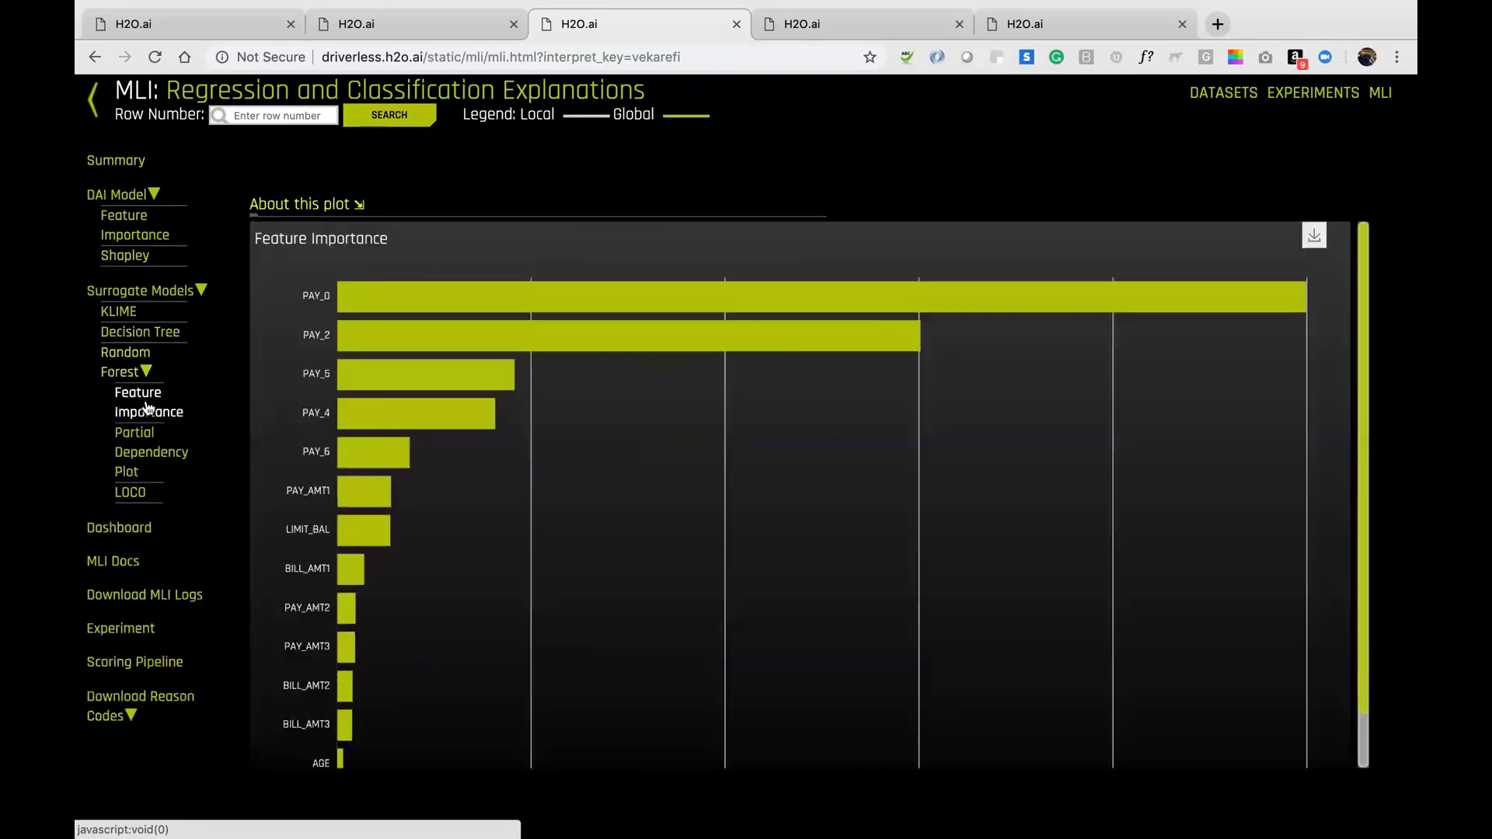
pyautogui.click(150, 462)
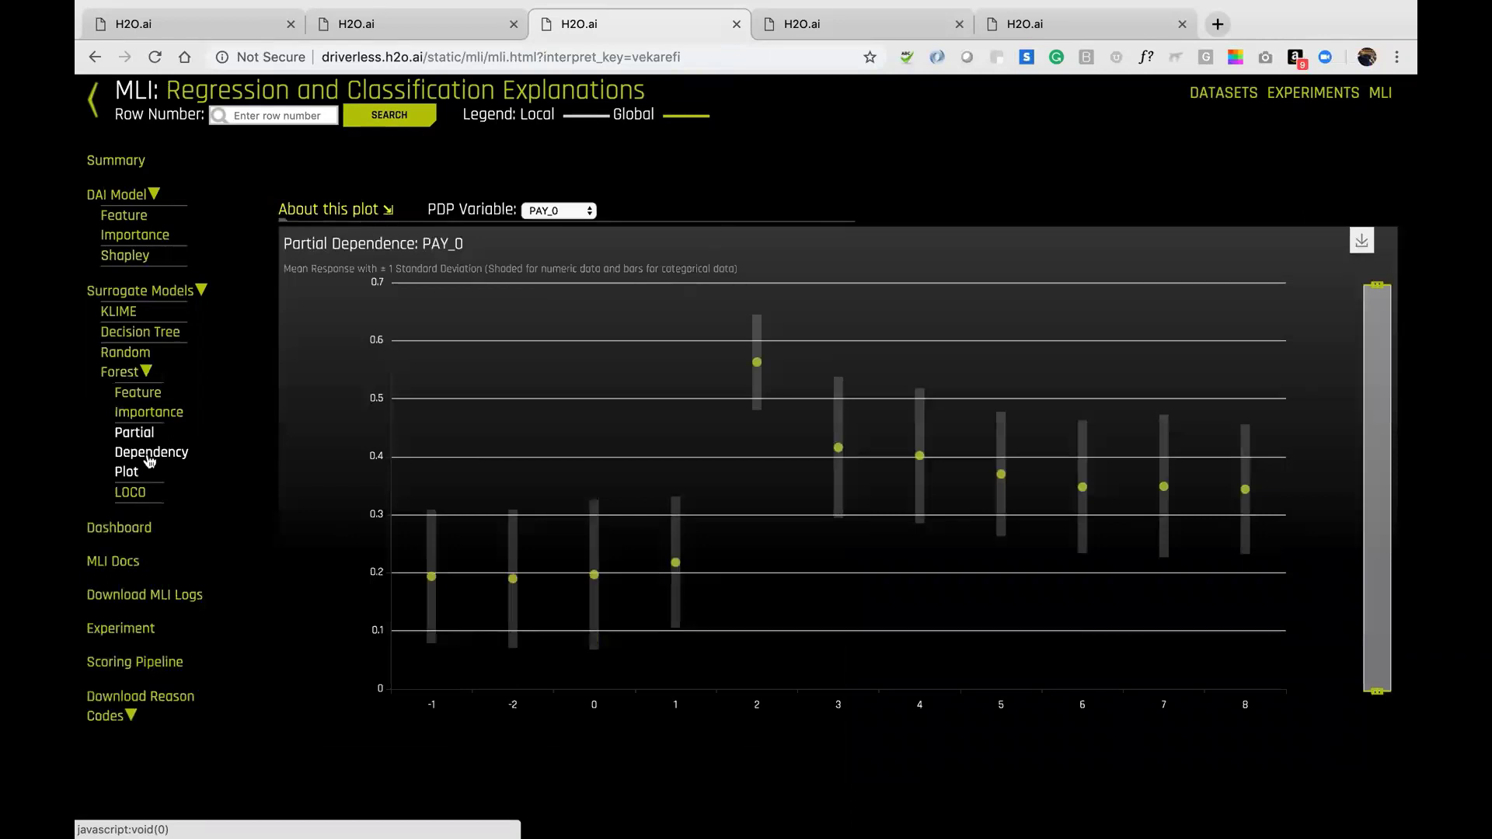
# Return to the duvidemi experiment, go to the deployments list and view the nutesaba-lambda endpoint info, closing it when done.
pyautogui.hotkey('ctrl', 'shift', 'Tab')
pyautogui.click(1154, 146)
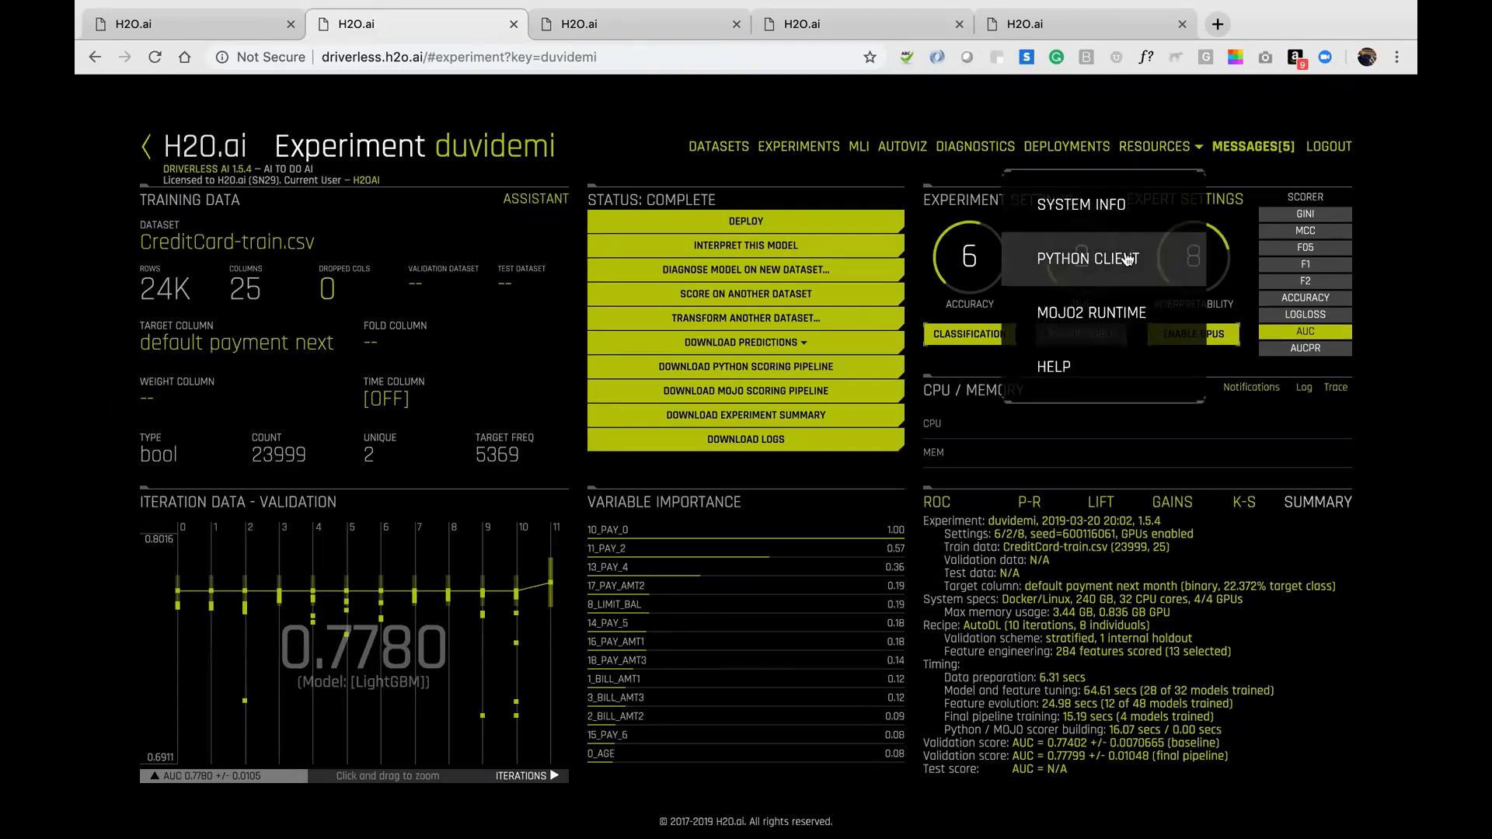
pyautogui.click(1059, 150)
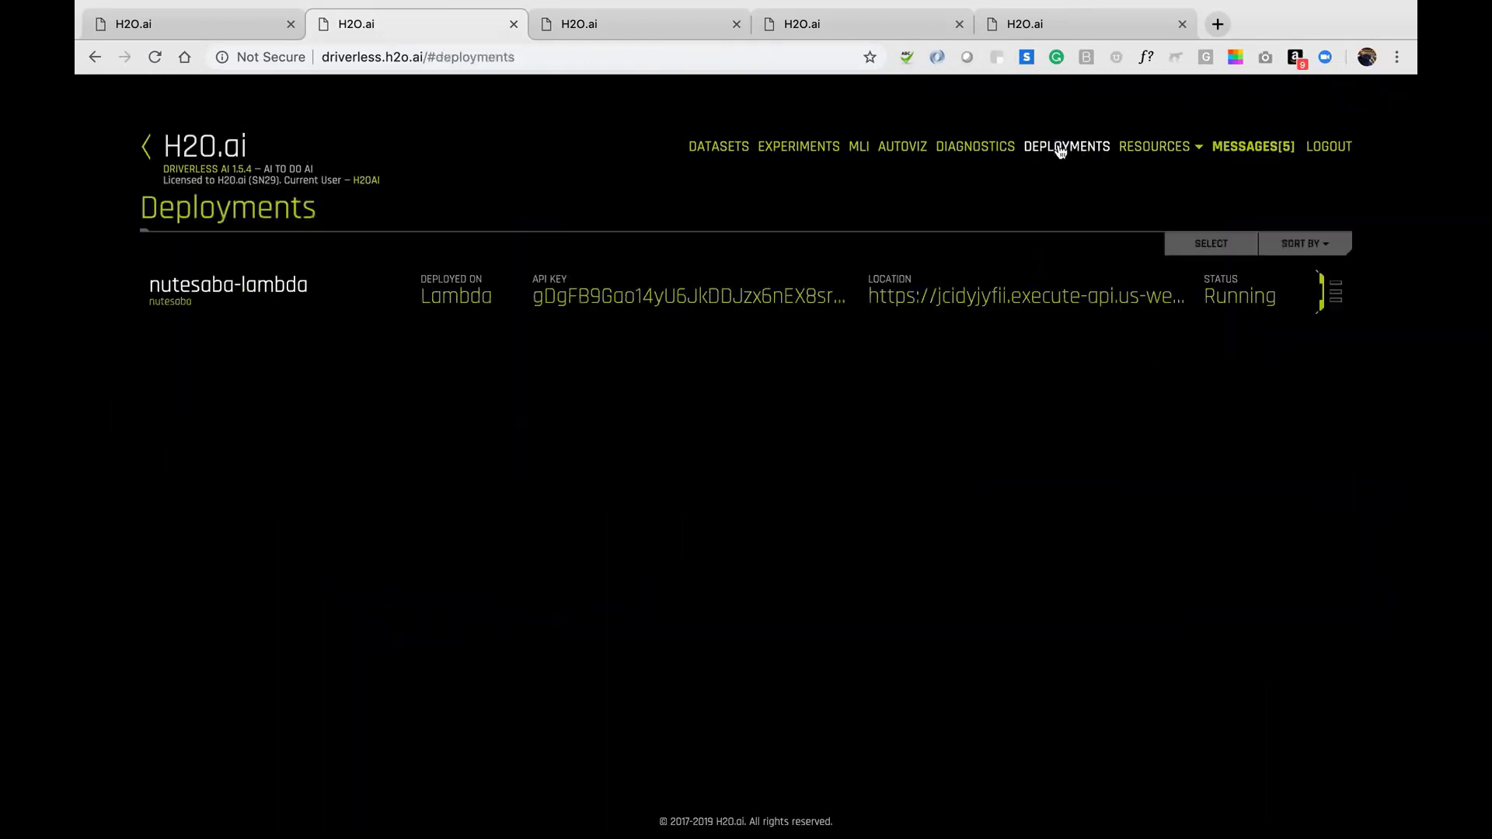
pyautogui.click(850, 300)
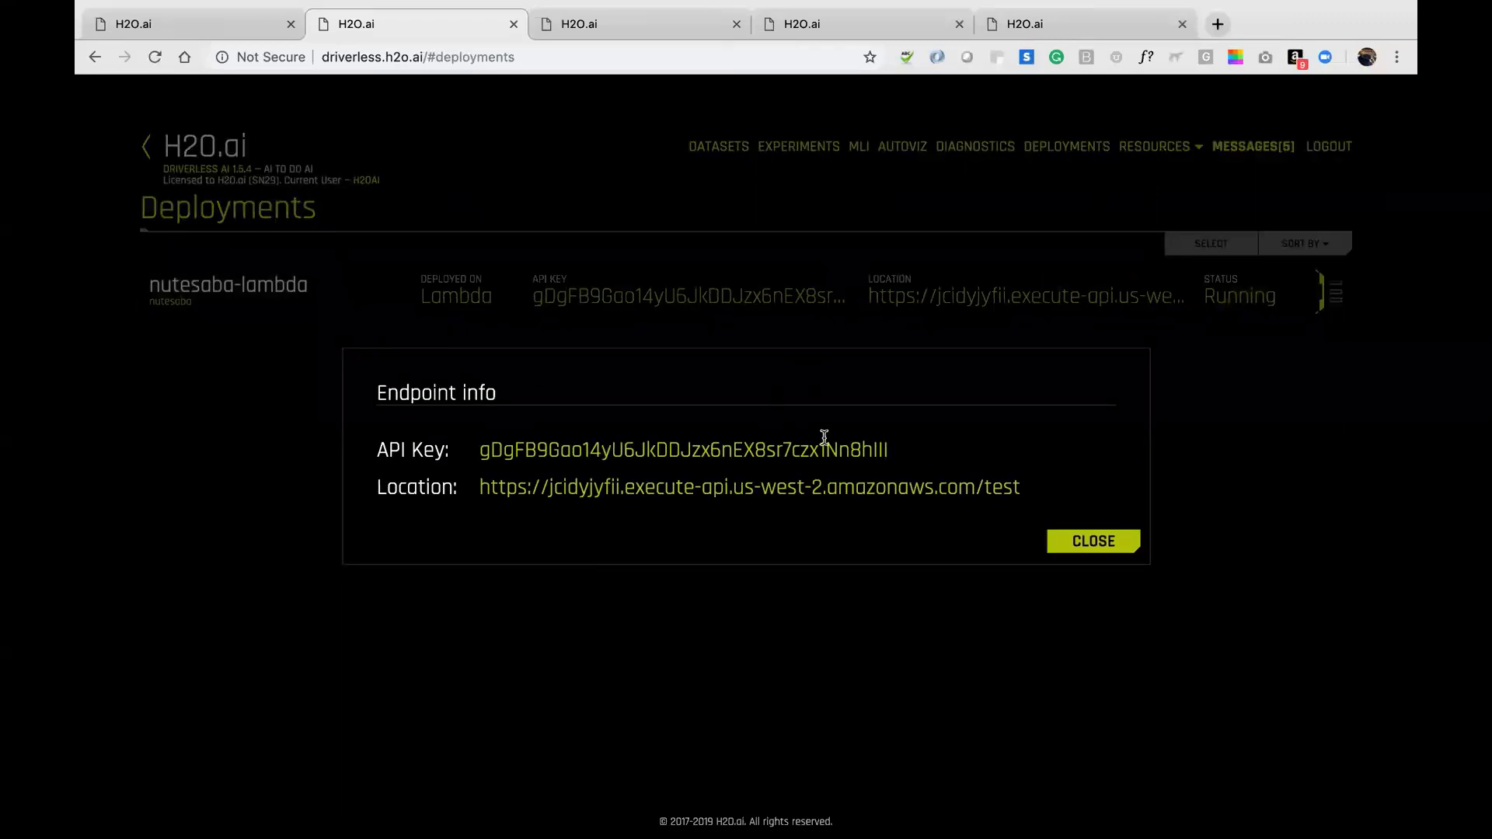
pyautogui.click(1096, 544)
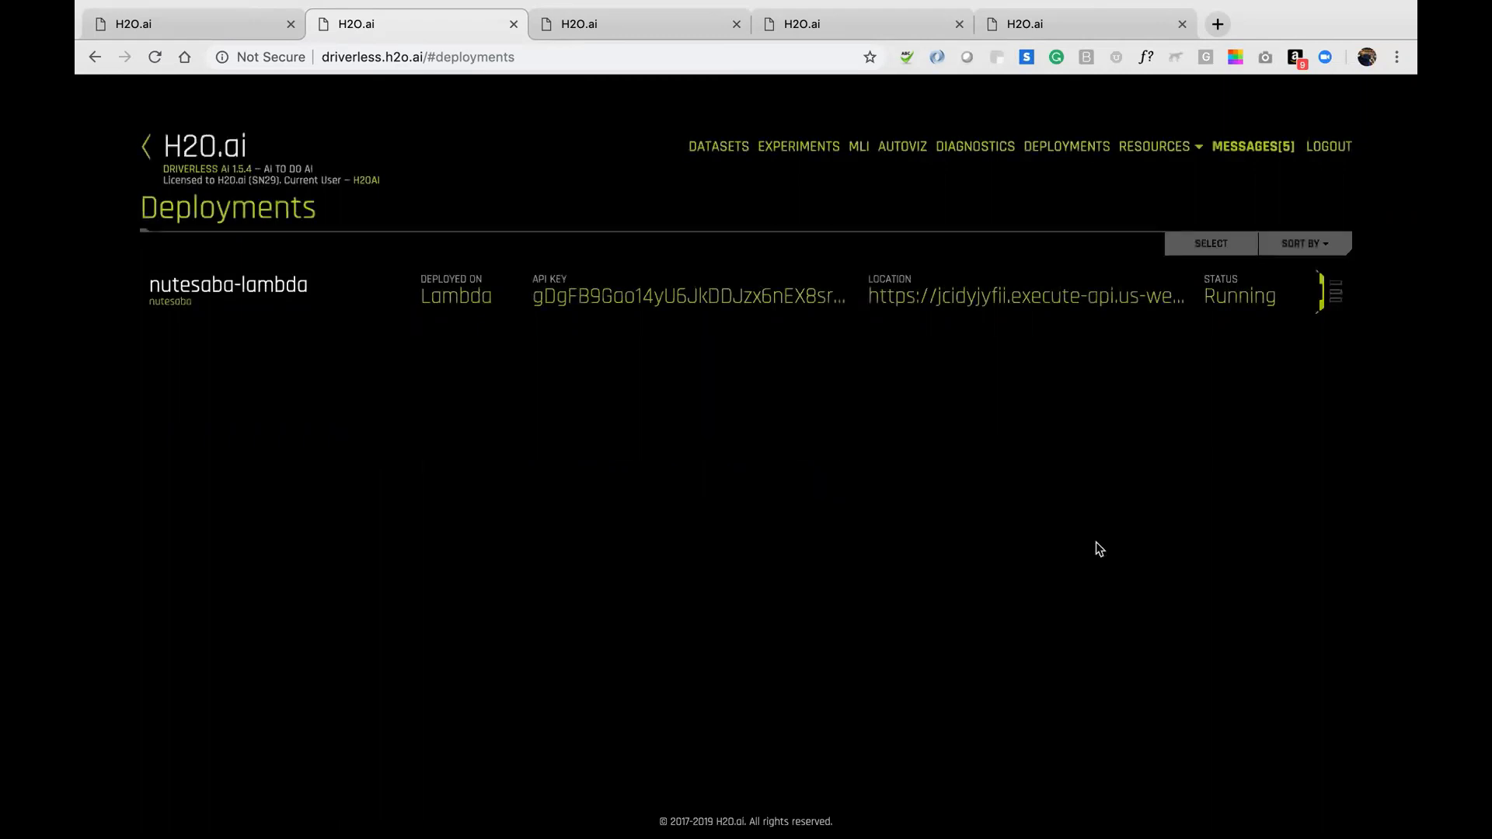
# Check the vidaride experiment's results and switch to the Driverless AI presentation slides.
pyautogui.hotkey('ctrl', 'shift', 'Tab')
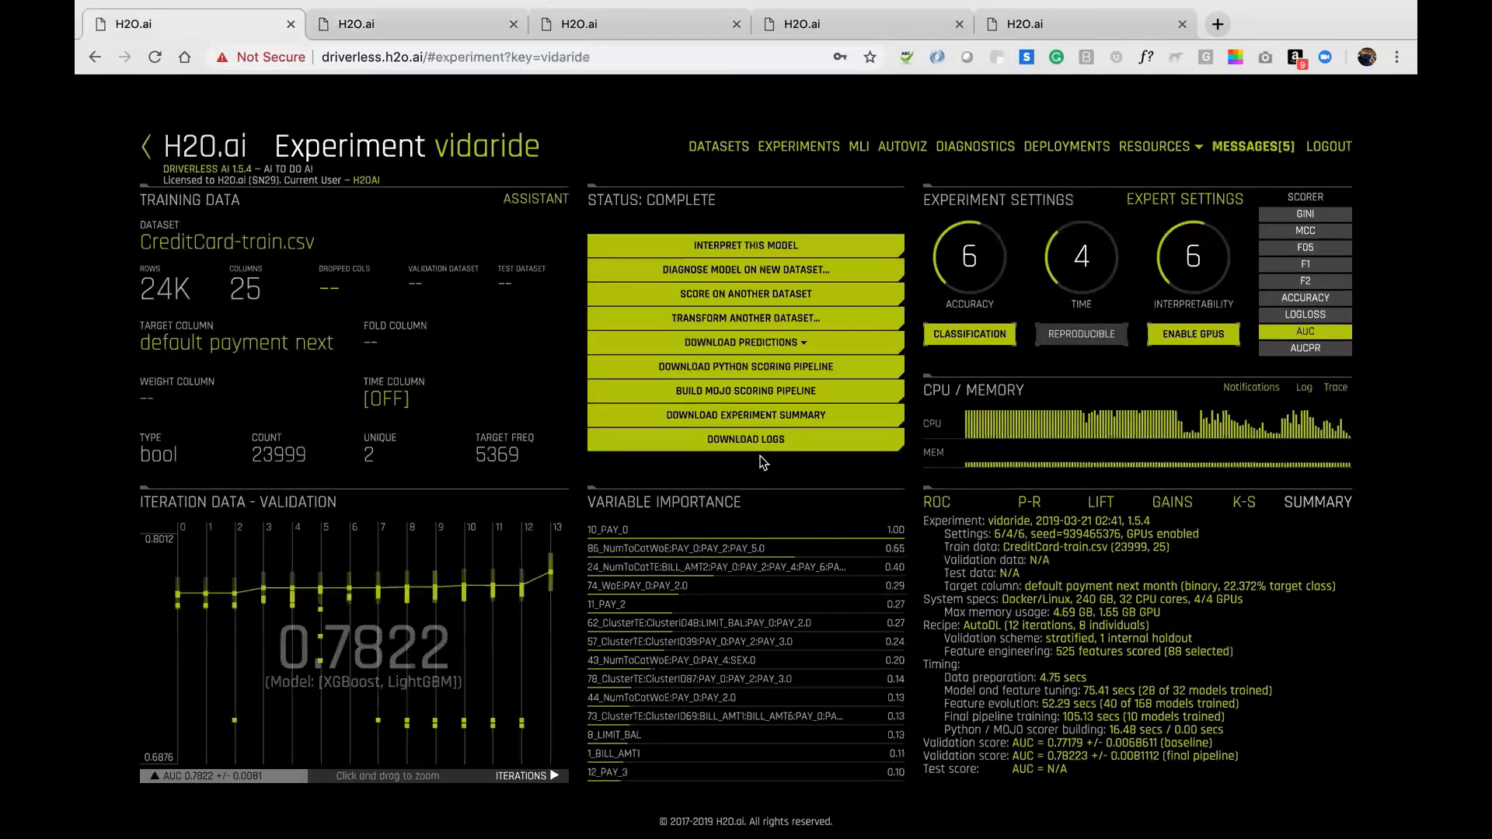
pyautogui.hotkey('ctrl', 'Right')
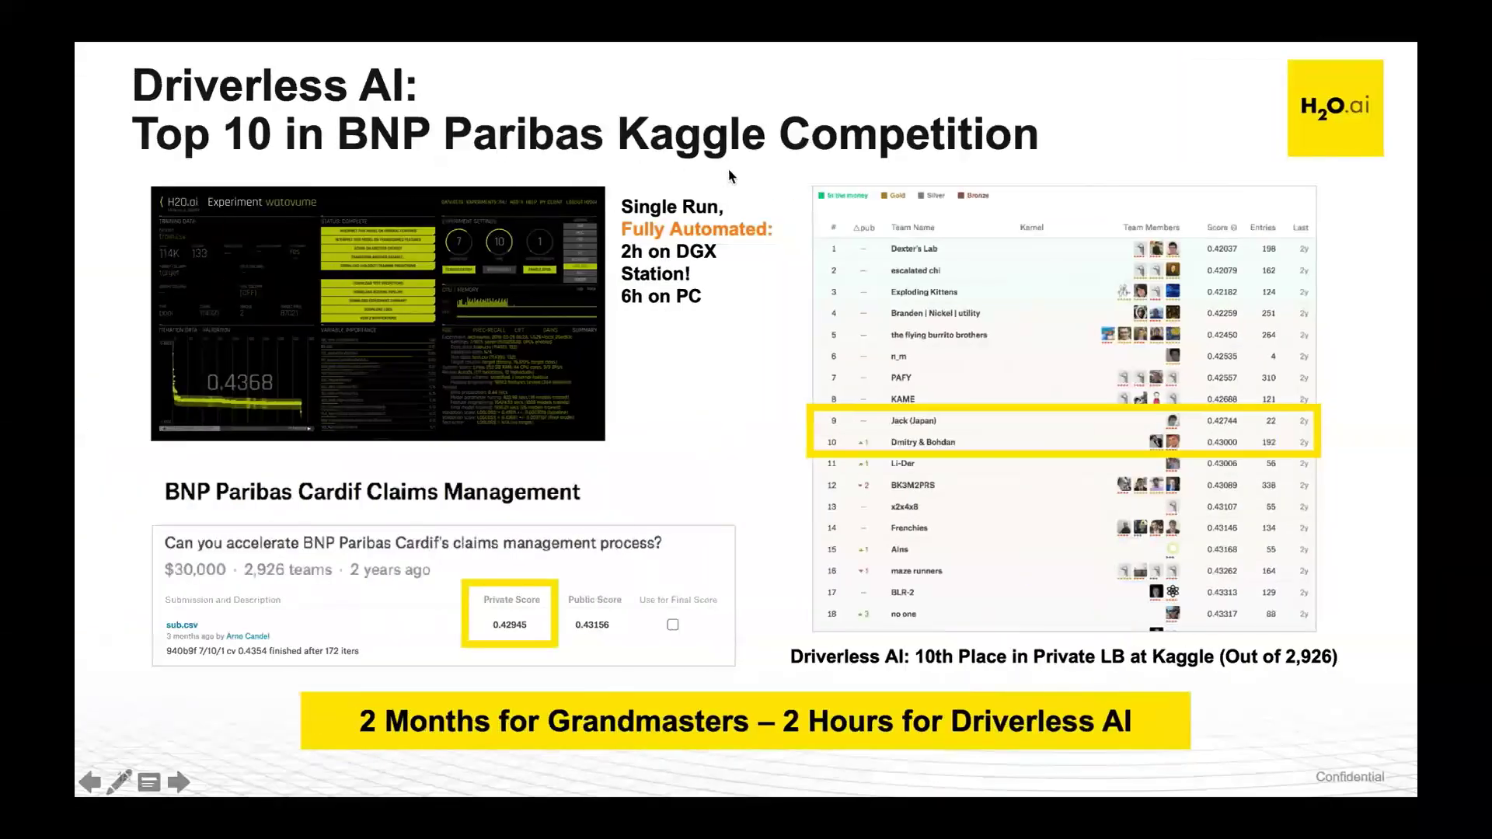